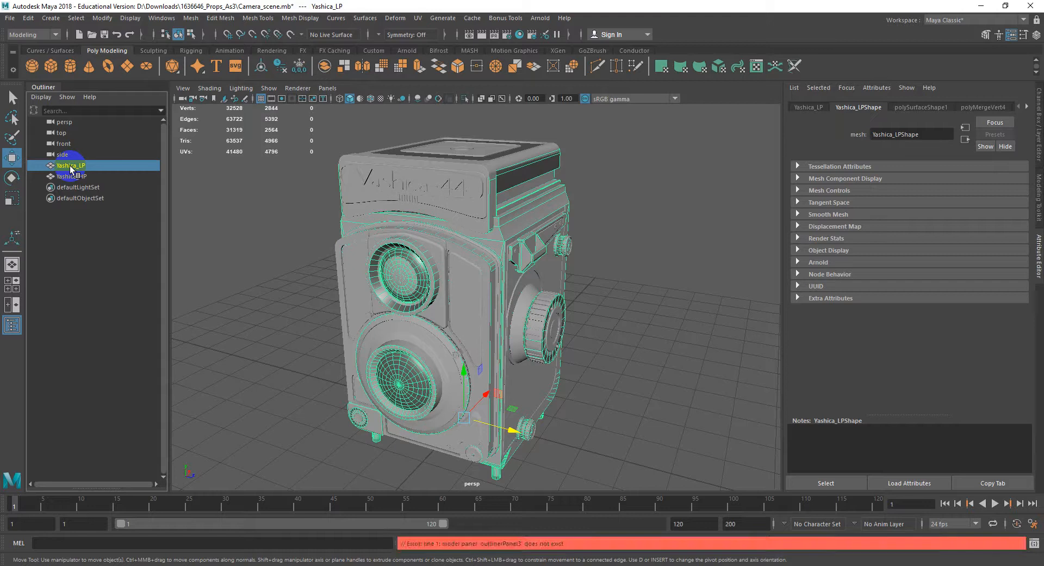
Isolate the selected Yashica_LP mesh in the viewport.
{"action": "key", "text": "ctrl+1"}
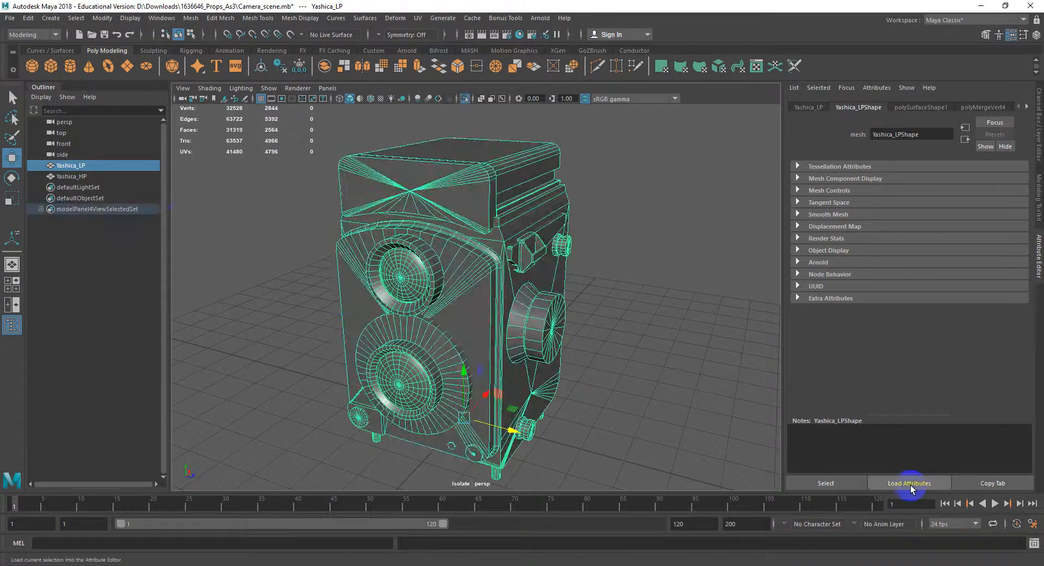
{"action": "key", "text": "ctrl+1"}
{"action": "key", "text": "ctrl+1"}
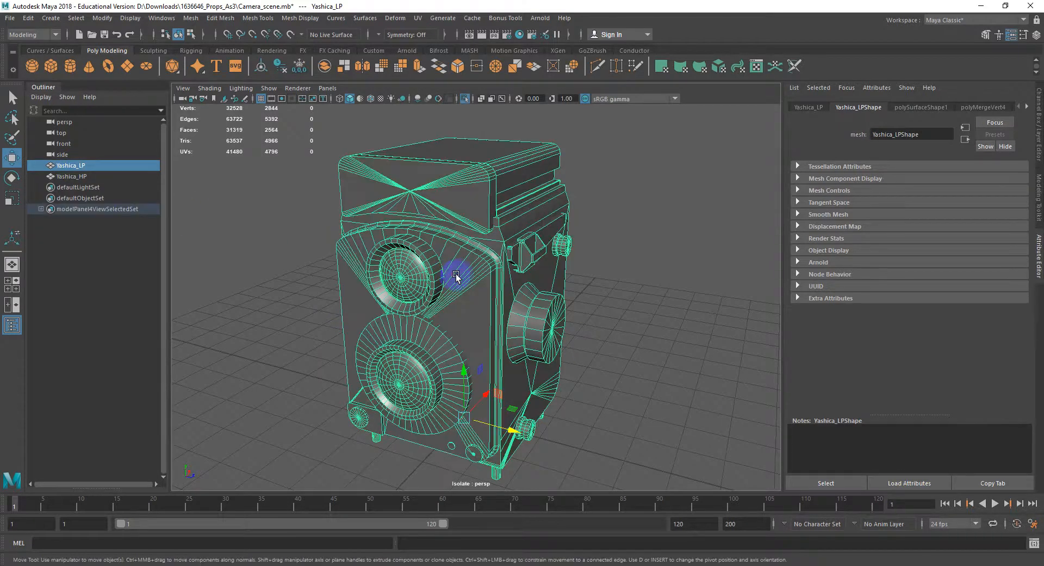
Examine the low-poly camera's separate pieces by selecting the faces of the hood's front plate and the side knob.
{"action": "left_click_drag", "start_coordinate": [582, 305], "coordinate": [457, 277], "text": "alt"}
{"action": "scroll", "coordinate": [555, 279], "scroll_direction": "up", "scroll_amount": 3}
{"action": "scroll", "coordinate": [466, 266], "scroll_direction": "down", "scroll_amount": 5}
{"action": "scroll", "coordinate": [456, 276], "scroll_direction": "up", "scroll_amount": 2}
{"action": "right_click_drag", "start_coordinate": [420, 197], "coordinate": [423, 227]}
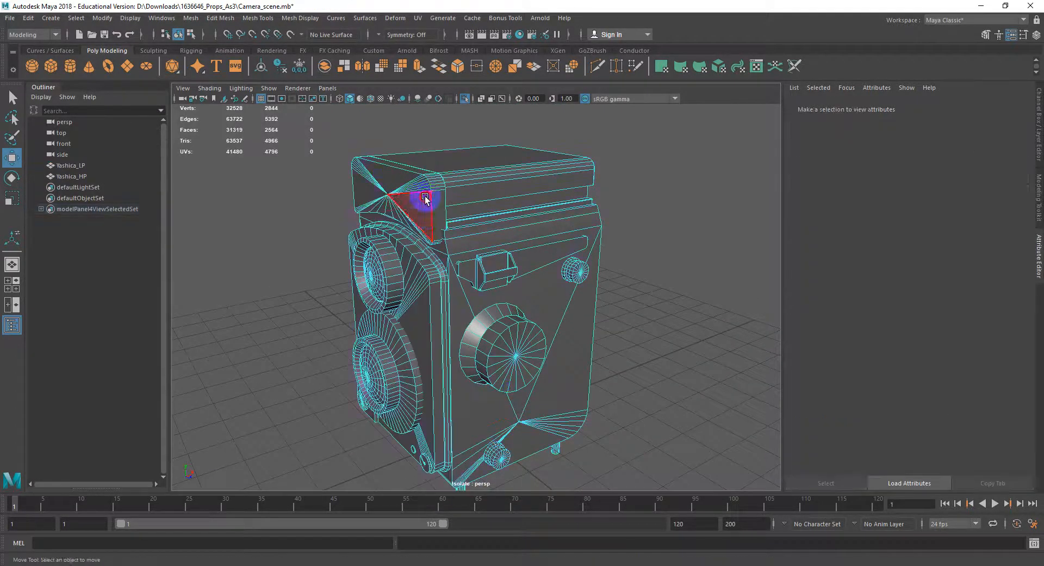
{"action": "double_click", "coordinate": [424, 200]}
{"action": "mouse_move", "coordinate": [425, 200]}
{"action": "left_mouse_down", "text": "alt"}
{"action": "mouse_move", "coordinate": [402, 202]}
{"action": "mouse_move", "coordinate": [440, 201]}
{"action": "left_mouse_up", "text": "alt"}
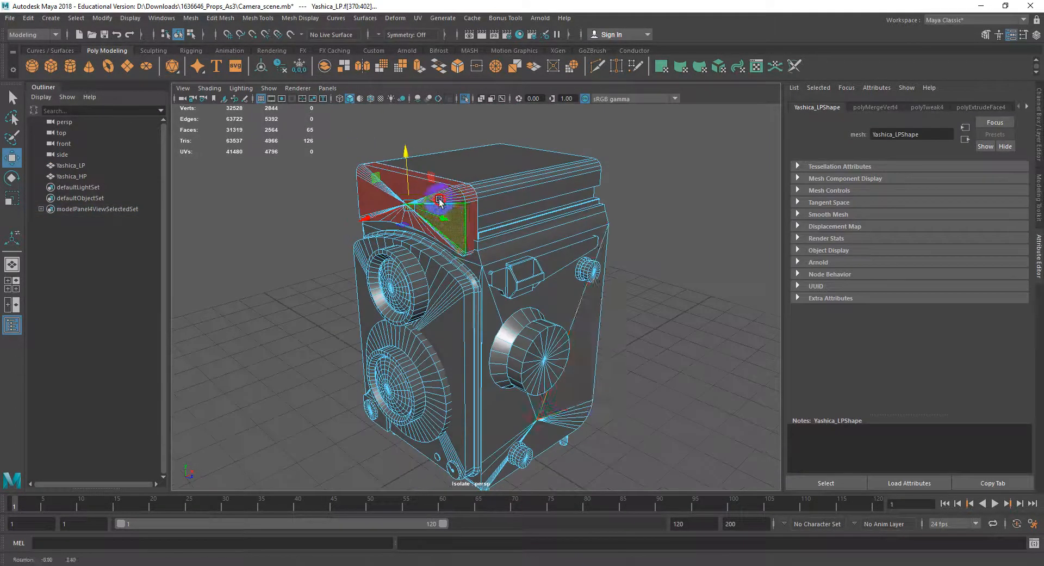
{"action": "double_click", "coordinate": [566, 369]}
{"action": "left_click_drag", "start_coordinate": [532, 346], "coordinate": [513, 308], "text": "alt"}
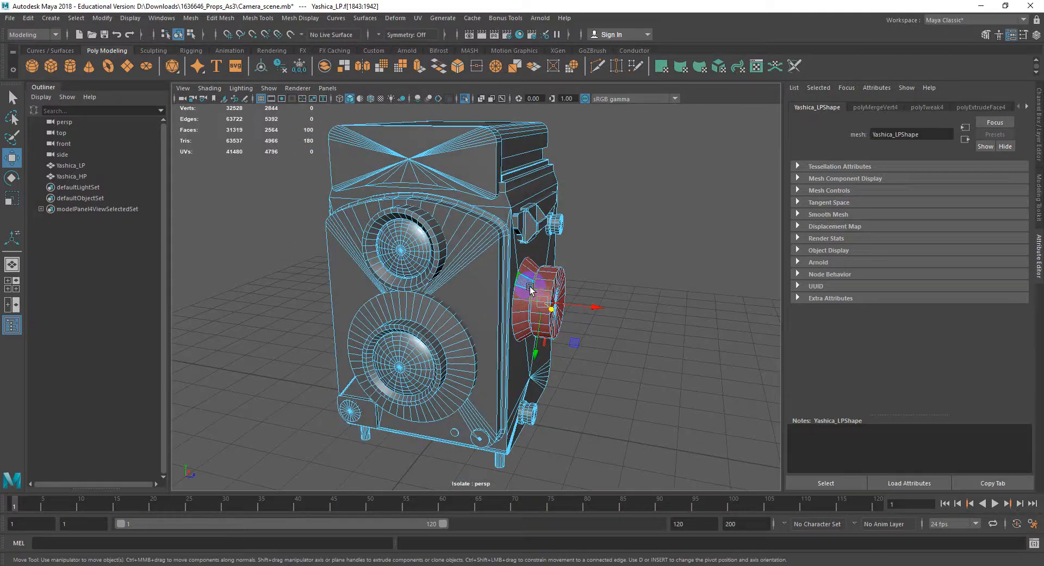
Examine the front pieces by selecting the faces of the upper lens, the lower lens and the lower lens ring.
{"action": "right_click_drag", "start_coordinate": [546, 277], "coordinate": [547, 307]}
{"action": "double_click", "coordinate": [397, 253]}
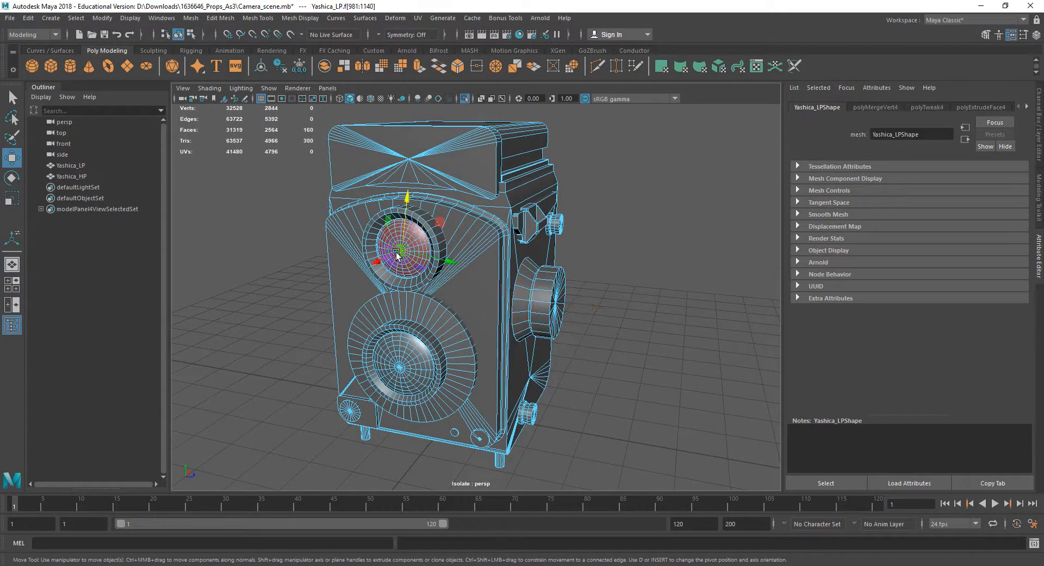
{"action": "double_click", "coordinate": [418, 351]}
{"action": "key", "text": "q"}
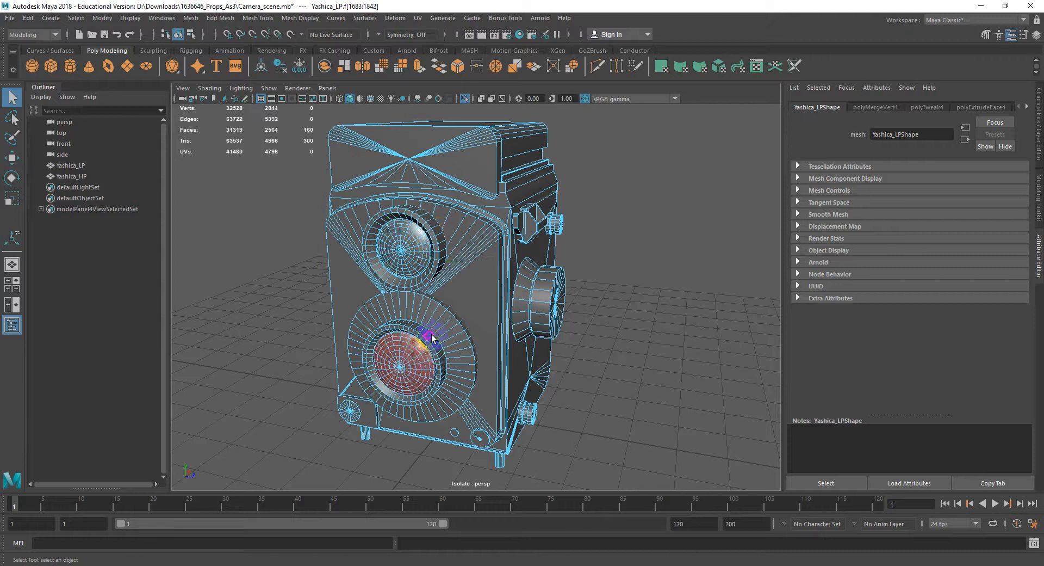
{"action": "left_click_drag", "start_coordinate": [441, 337], "coordinate": [454, 324], "text": "alt"}
{"action": "middle_click_drag", "start_coordinate": [460, 336], "coordinate": [459, 284], "text": "alt"}
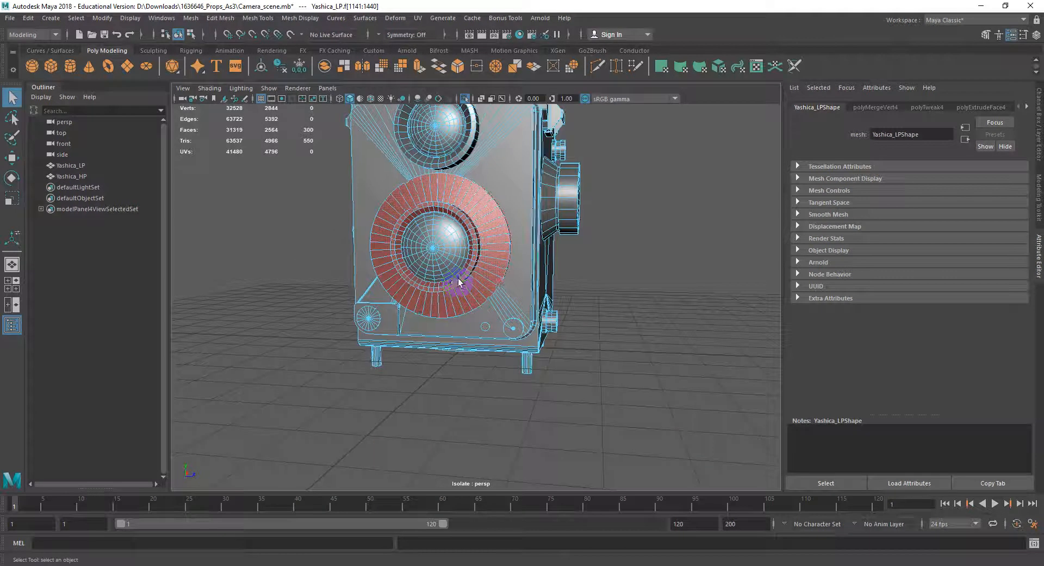
{"action": "left_click_drag", "start_coordinate": [459, 285], "coordinate": [424, 319], "text": "alt"}
{"action": "scroll", "coordinate": [424, 319], "scroll_direction": "up", "scroll_amount": 3}
{"action": "scroll", "coordinate": [447, 327], "scroll_direction": "down", "scroll_amount": 5}
{"action": "middle_click_drag", "start_coordinate": [448, 329], "coordinate": [460, 430], "text": "alt"}
{"action": "left_click_drag", "start_coordinate": [415, 315], "coordinate": [428, 321], "text": "alt"}
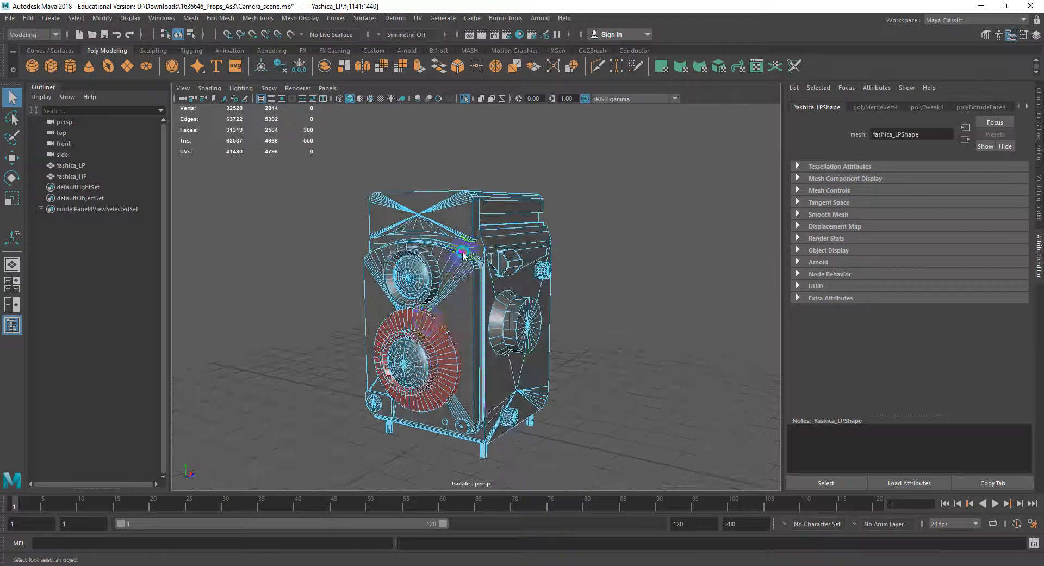
Return to object mode and open the UV Editor for the Yashica_LP mesh, closing the UV Toolkit.
{"action": "right_click_drag", "start_coordinate": [462, 254], "coordinate": [495, 235]}
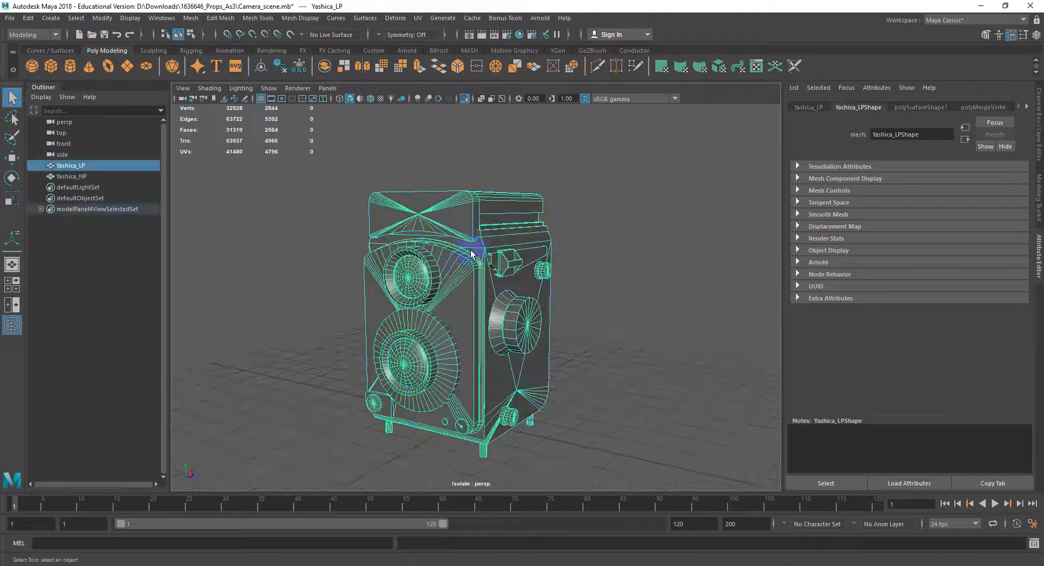
{"action": "left_click", "coordinate": [418, 18]}
{"action": "left_click", "coordinate": [430, 38]}
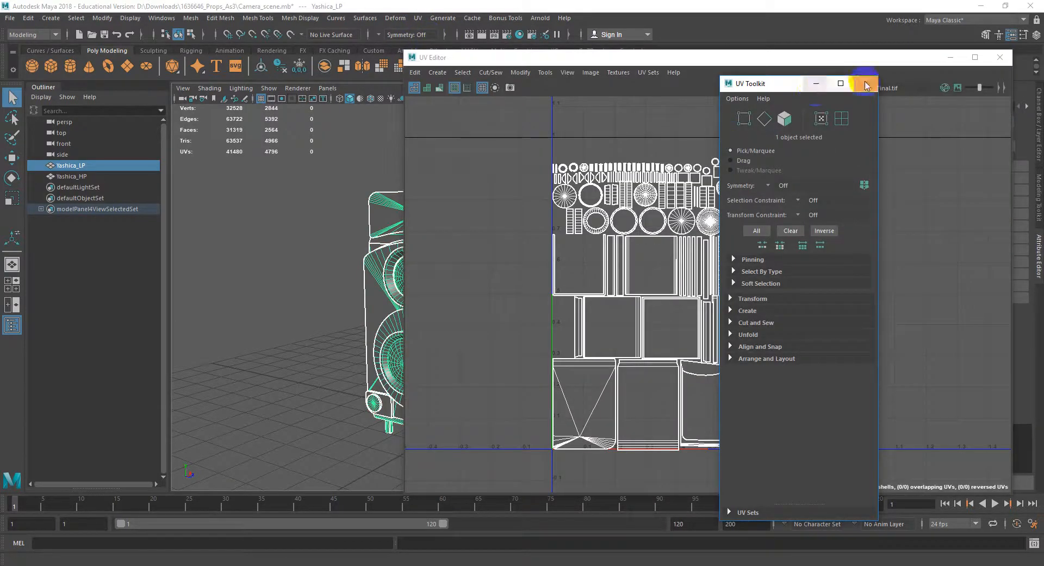
{"action": "left_click", "coordinate": [867, 84]}
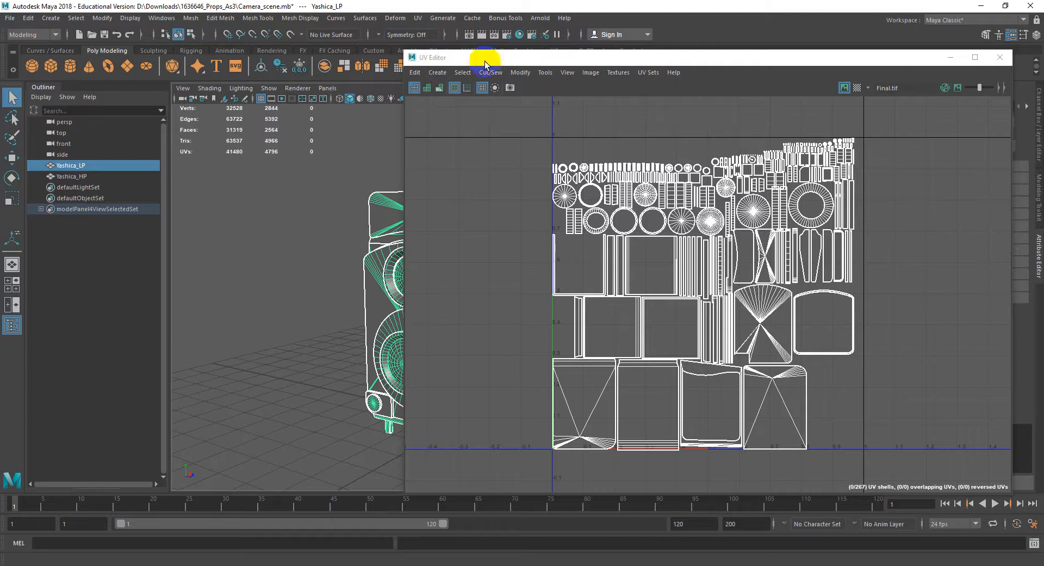
Apply a planar UV projection to the whole camera mesh and move the UV Editor aside to uncover the model.
{"action": "left_click", "coordinate": [418, 18]}
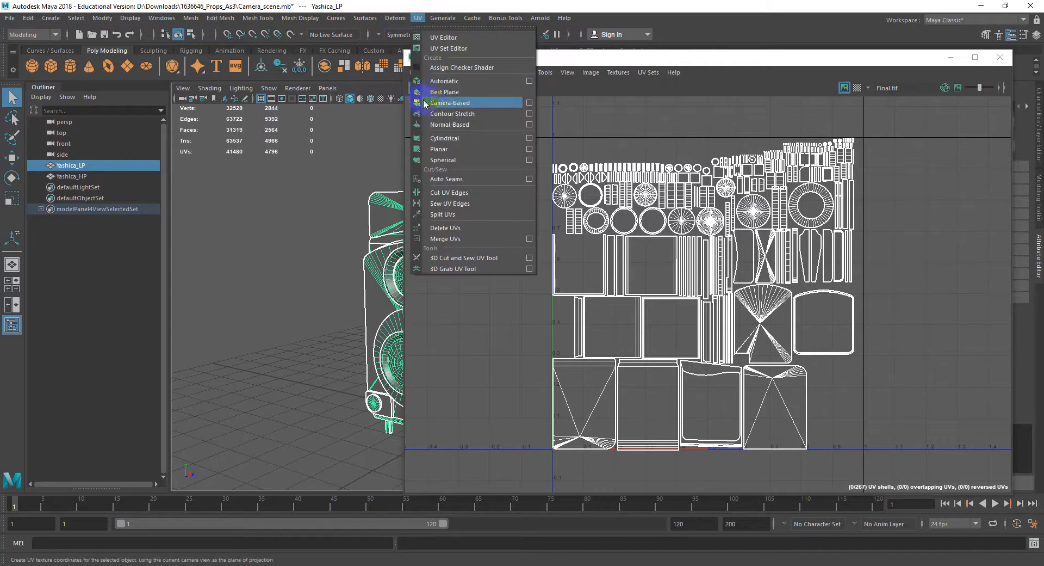
{"action": "left_click", "coordinate": [442, 147]}
{"action": "left_click_drag", "start_coordinate": [598, 60], "coordinate": [726, 113]}
Select all faces of the connected main camera body and apply automatic UV mapping to them.
{"action": "left_click_drag", "start_coordinate": [434, 185], "coordinate": [334, 194], "text": "alt"}
{"action": "right_click_drag", "start_coordinate": [384, 185], "coordinate": [385, 216]}
{"action": "key", "text": "q"}
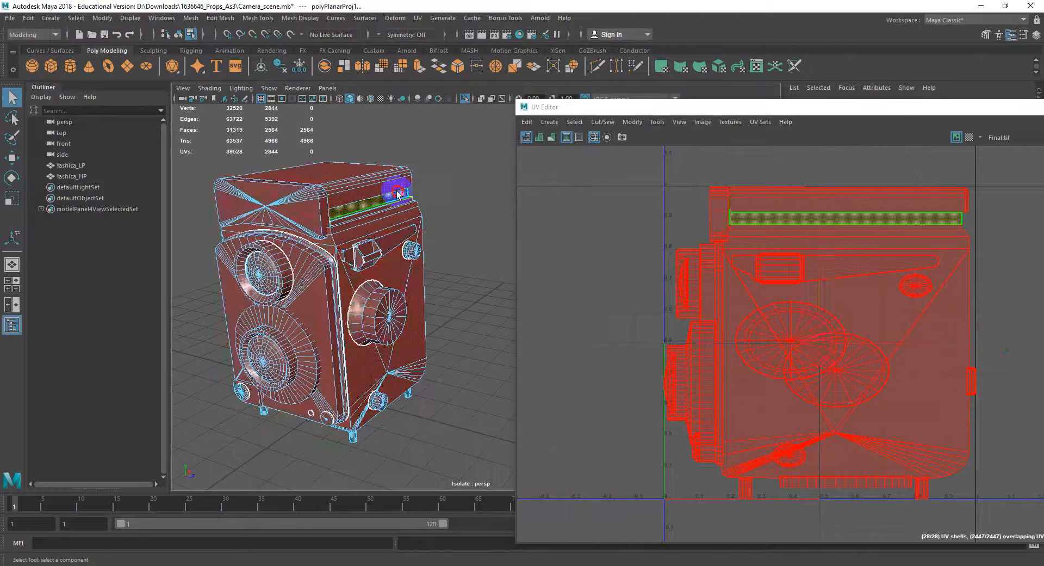
{"action": "double_click", "coordinate": [398, 194]}
{"action": "left_click", "coordinate": [553, 243]}
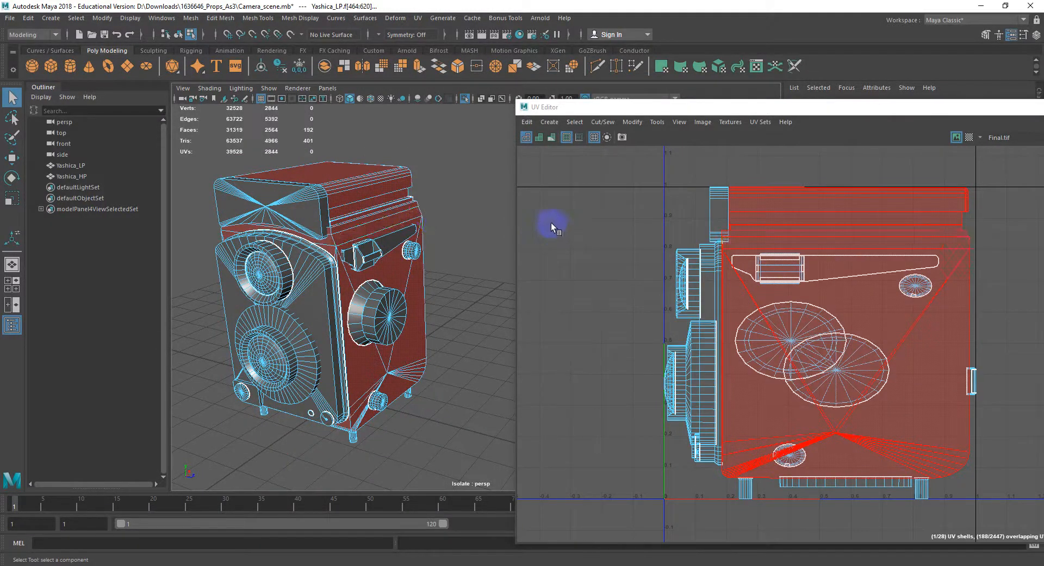
{"action": "left_click", "coordinate": [550, 123]}
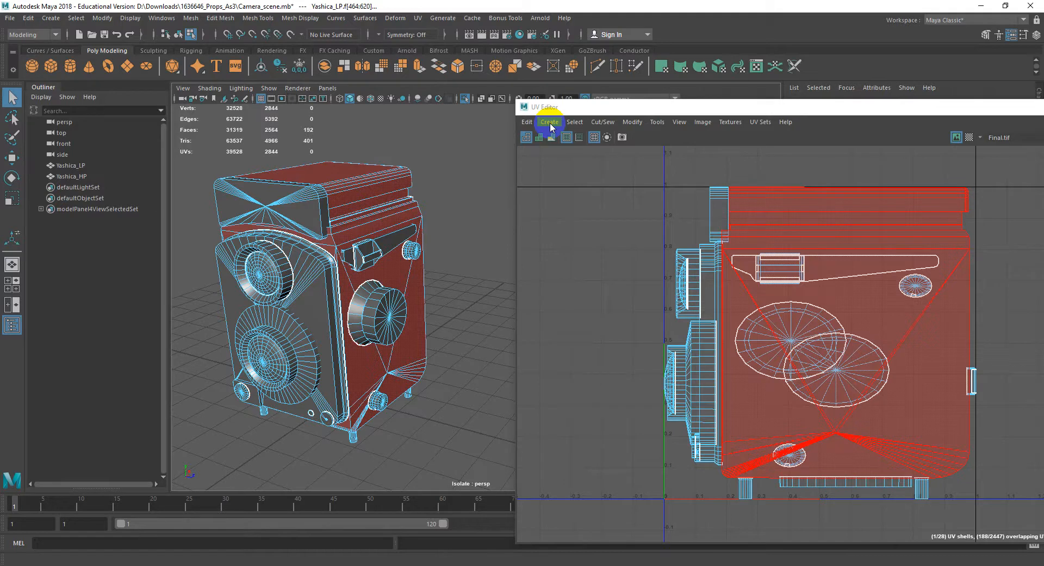
{"action": "left_click", "coordinate": [550, 123]}
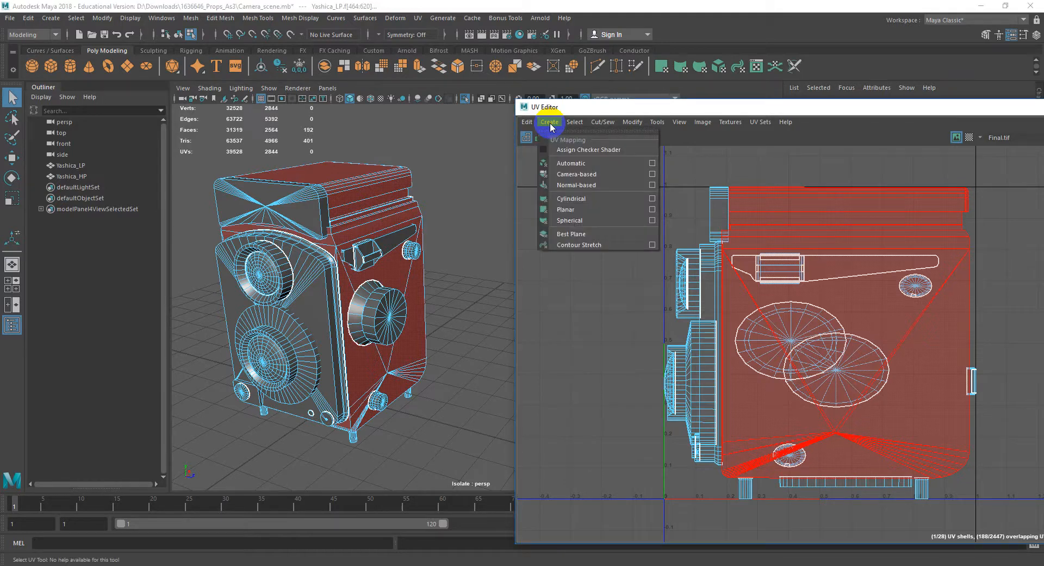
{"action": "left_click", "coordinate": [568, 163]}
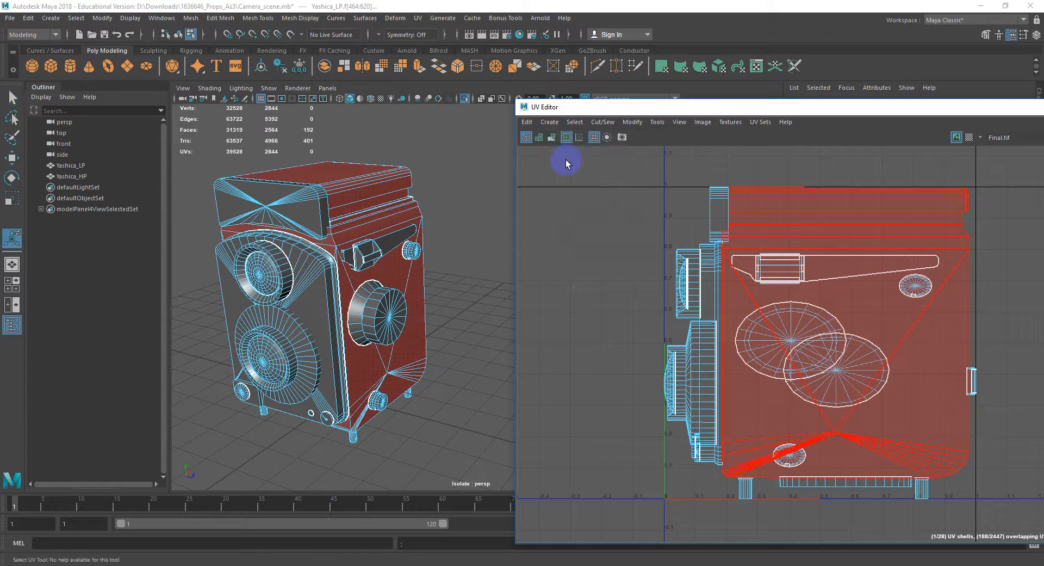
Try to move only the large top face of the hood out of the UV layout.
{"action": "left_click_drag", "start_coordinate": [329, 210], "coordinate": [297, 216], "text": "alt"}
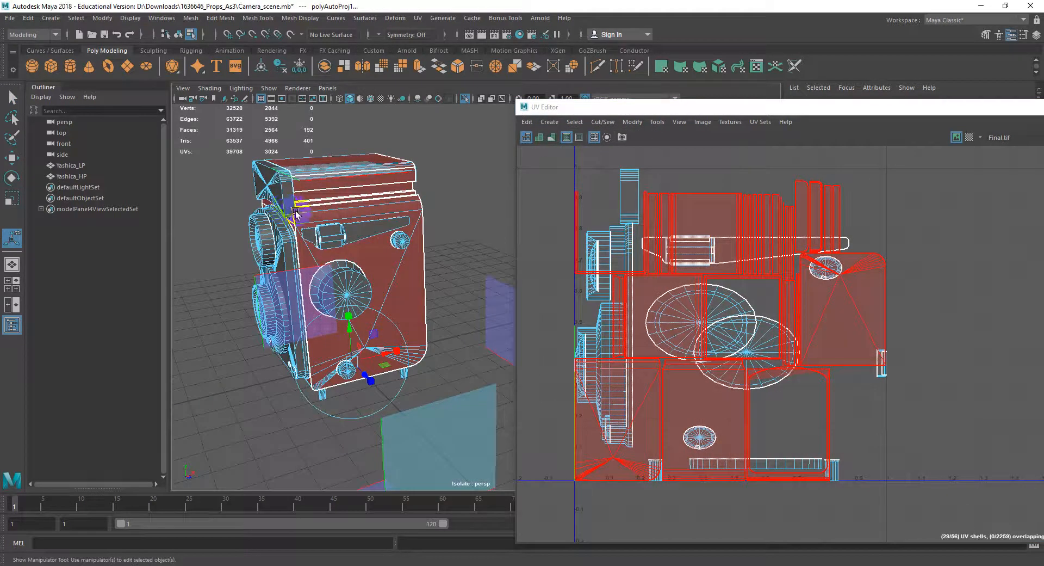
{"action": "middle_click_drag", "start_coordinate": [349, 223], "coordinate": [401, 239], "text": "alt"}
{"action": "left_click_drag", "start_coordinate": [401, 240], "coordinate": [384, 156], "text": "alt"}
{"action": "scroll", "coordinate": [376, 237], "scroll_direction": "up", "scroll_amount": 5}
{"action": "left_click", "coordinate": [384, 156]}
{"action": "scroll", "coordinate": [704, 243], "scroll_direction": "down", "scroll_amount": 2}
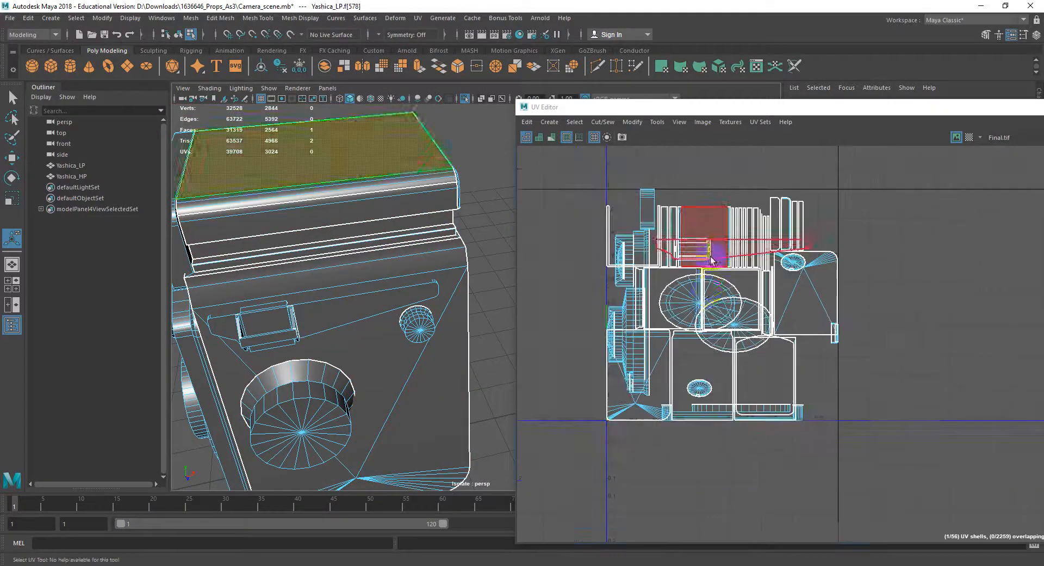
{"action": "middle_click_drag", "start_coordinate": [713, 251], "coordinate": [645, 264], "text": "alt"}
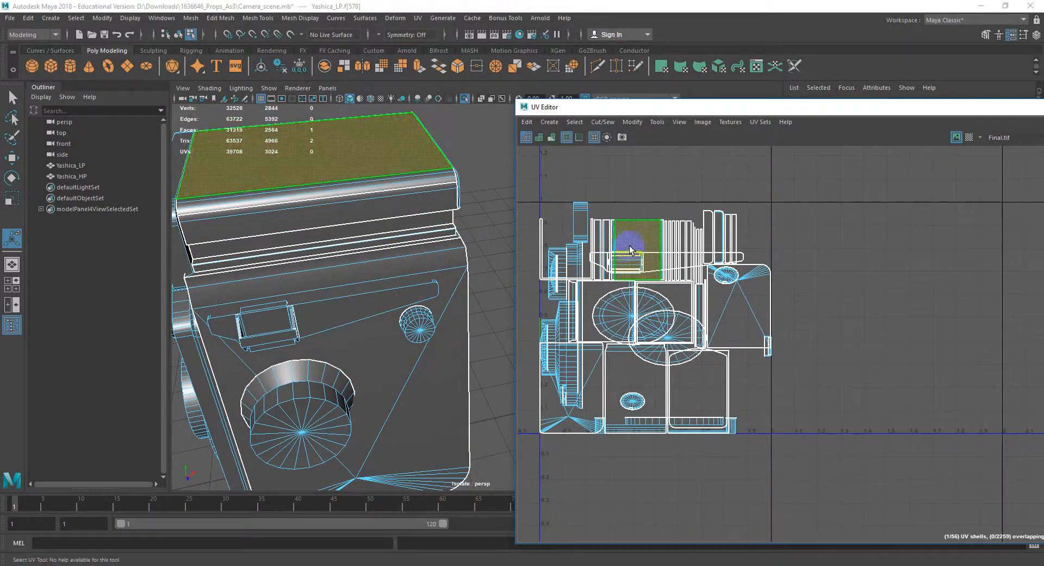
{"action": "key", "text": "w"}
{"action": "left_click_drag", "start_coordinate": [631, 243], "coordinate": [814, 249]}
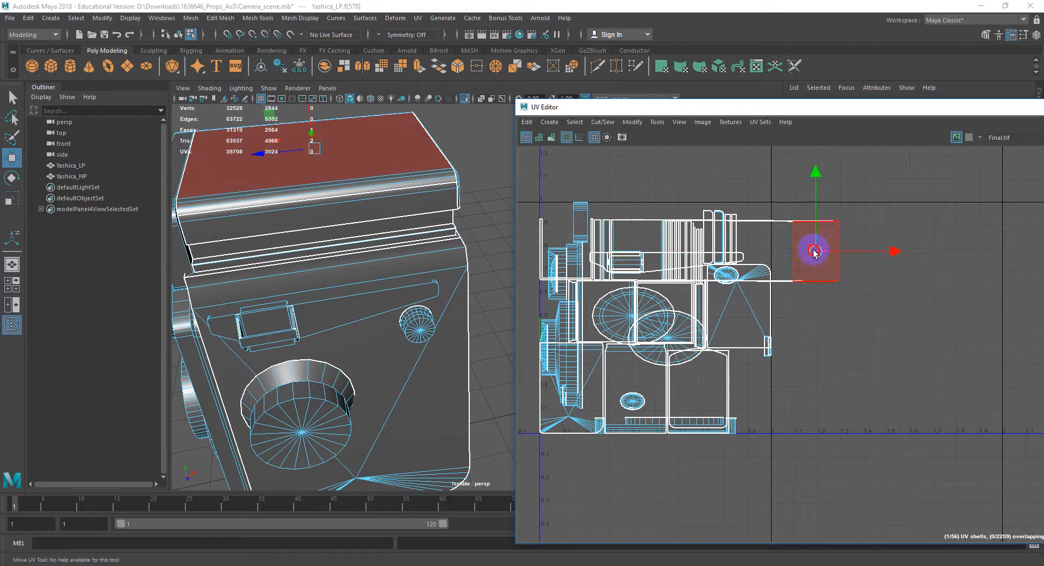
{"action": "key", "text": "ctrl+z"}
Select the hood's whole top UV shell and move it outside the 0–1 tile, beside the layout.
{"action": "right_click_drag", "start_coordinate": [646, 238], "coordinate": [610, 229]}
{"action": "left_click", "coordinate": [629, 234]}
{"action": "left_click_drag", "start_coordinate": [639, 250], "coordinate": [819, 247]}
{"action": "middle_click_drag", "start_coordinate": [817, 255], "coordinate": [851, 248], "text": "alt"}
{"action": "scroll", "coordinate": [892, 262], "scroll_direction": "down", "scroll_amount": 1}
{"action": "scroll", "coordinate": [865, 239], "scroll_direction": "up", "scroll_amount": 2}
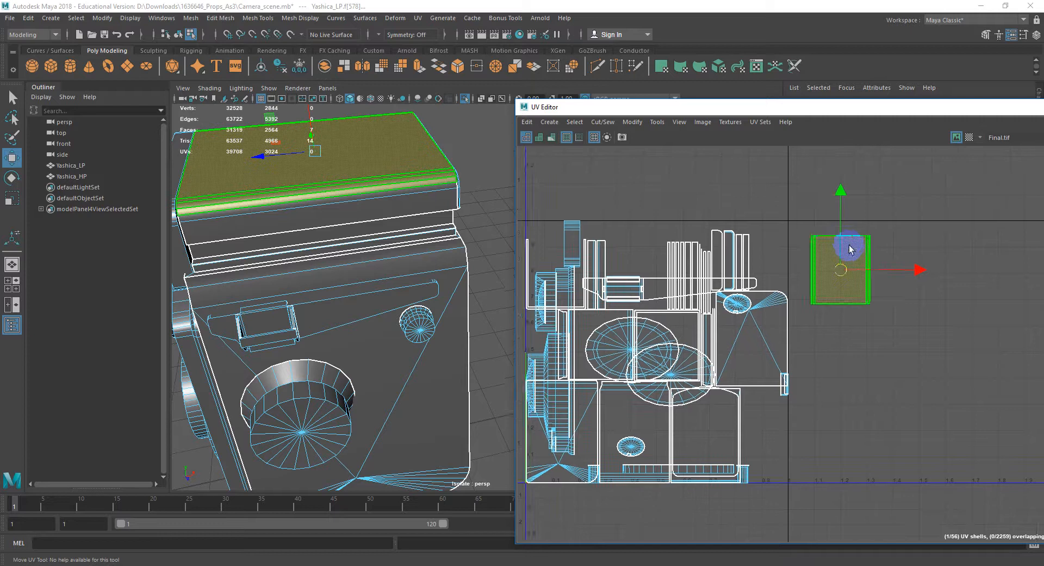
Switch to edge selection and select the border edges of the separated top shell.
{"action": "right_click_drag", "start_coordinate": [849, 240], "coordinate": [842, 240]}
{"action": "key", "text": "f"}
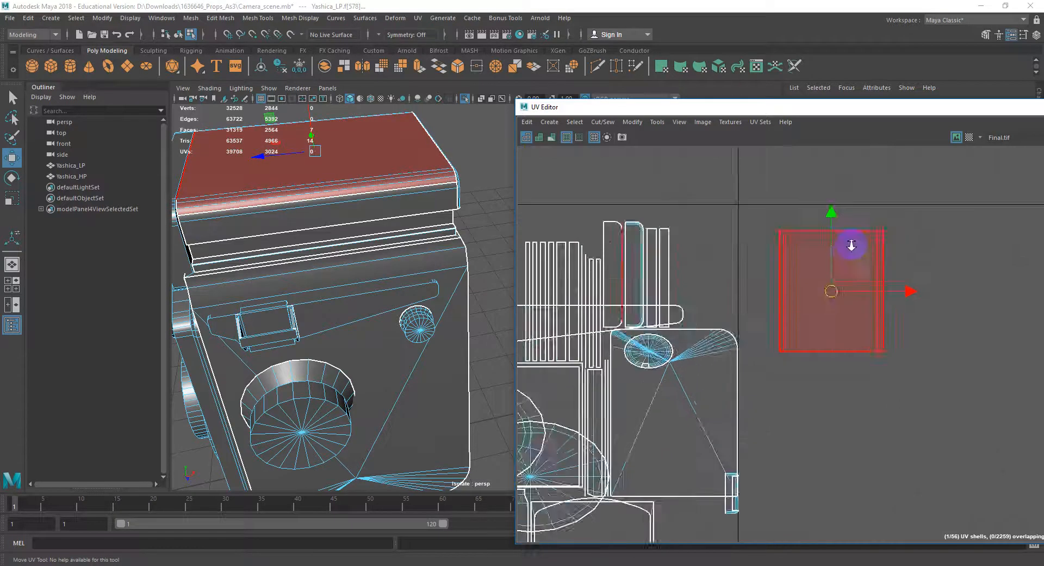
{"action": "double_click", "coordinate": [752, 214]}
{"action": "scroll", "coordinate": [754, 217], "scroll_direction": "down", "scroll_amount": 2}
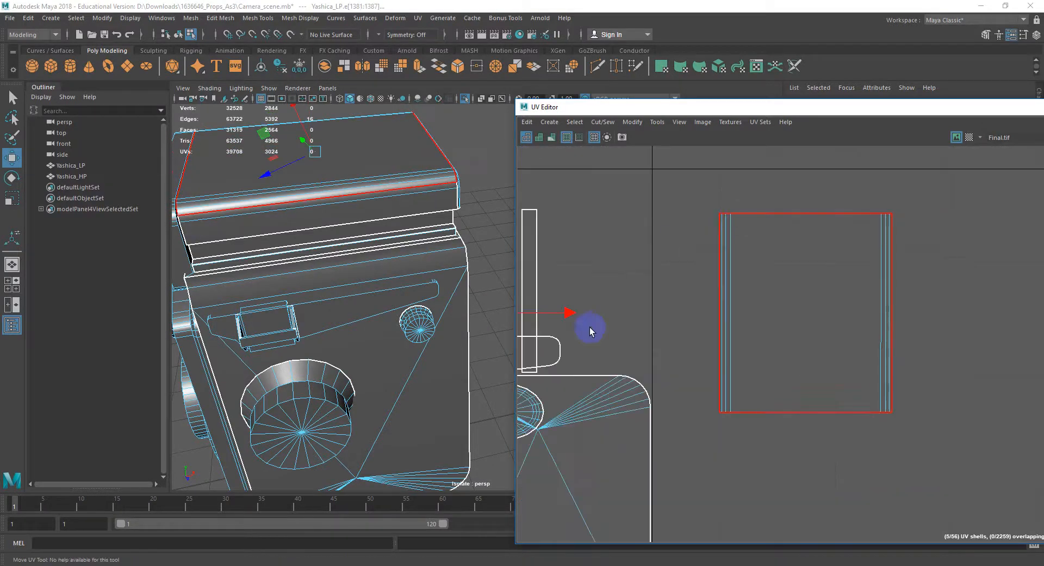
Examine where the top shell's border edges run along the hood's rounded corner, moving the UV Editor aside for more viewport room.
{"action": "middle_click_drag", "start_coordinate": [589, 327], "coordinate": [780, 321], "text": "alt"}
{"action": "left_click_drag", "start_coordinate": [430, 217], "coordinate": [384, 214], "text": "alt"}
{"action": "right_click_drag", "start_coordinate": [385, 214], "coordinate": [441, 201], "text": "alt"}
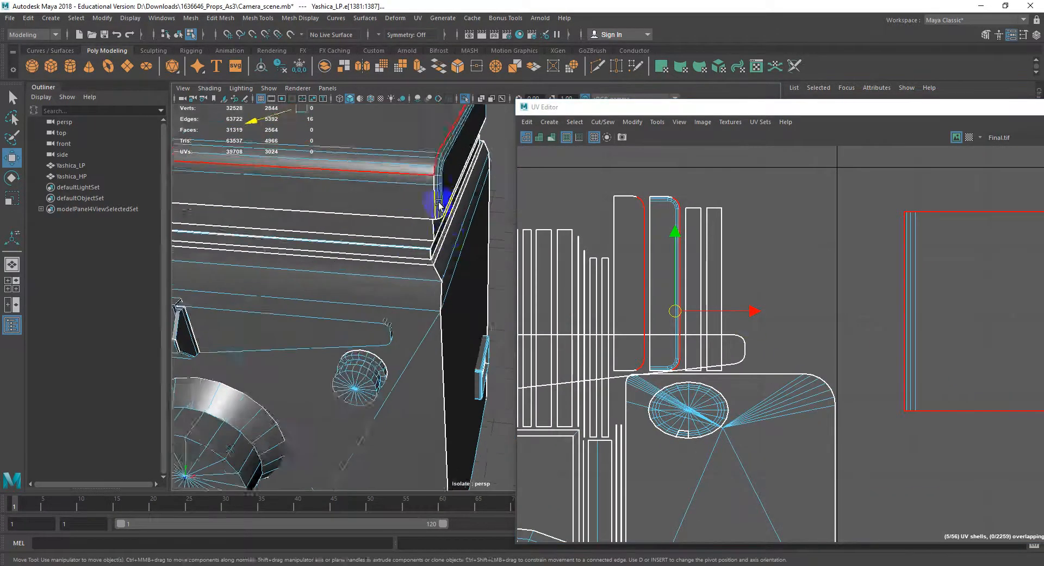
{"action": "left_click_drag", "start_coordinate": [440, 201], "coordinate": [429, 244], "text": "alt"}
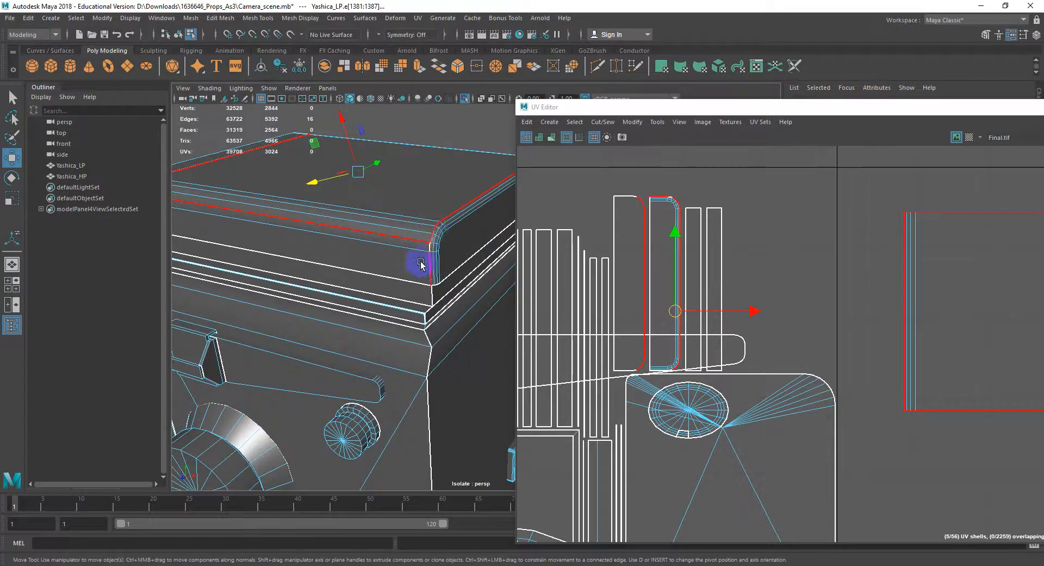
{"action": "right_click_drag", "start_coordinate": [422, 264], "coordinate": [420, 250], "text": "alt"}
{"action": "left_click_drag", "start_coordinate": [425, 250], "coordinate": [446, 245], "text": "alt"}
{"action": "right_click_drag", "start_coordinate": [445, 245], "coordinate": [453, 254], "text": "alt"}
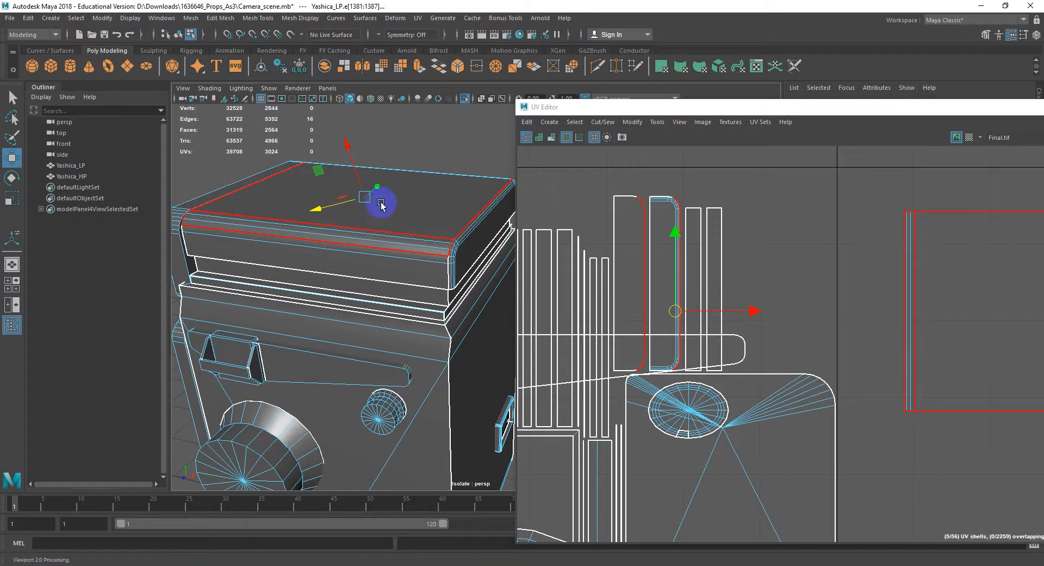
{"action": "left_click_drag", "start_coordinate": [592, 111], "coordinate": [732, 111]}
{"action": "left_click_drag", "start_coordinate": [418, 223], "coordinate": [554, 234], "text": "alt"}
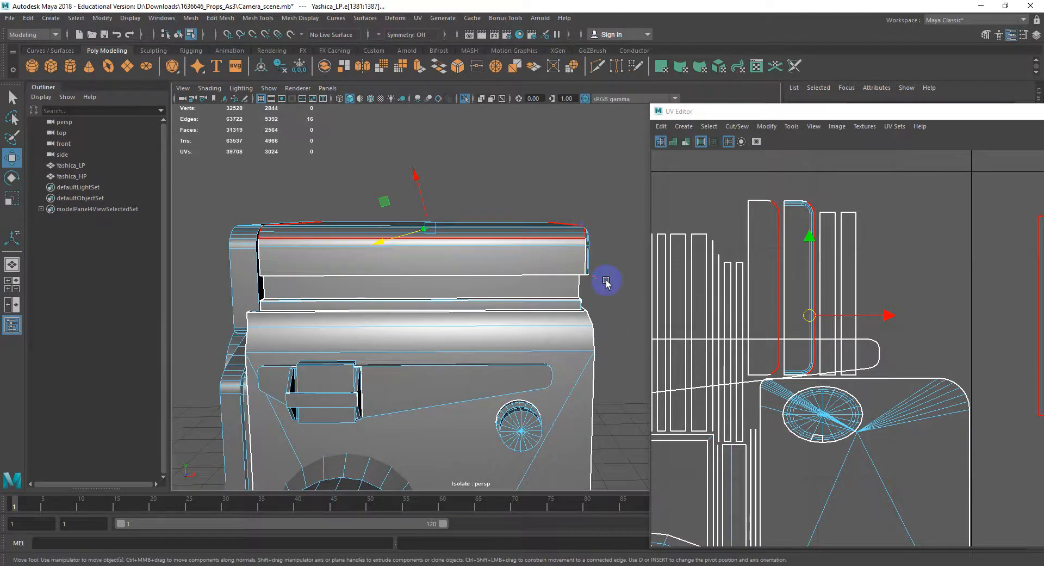
{"action": "left_click_drag", "start_coordinate": [606, 281], "coordinate": [528, 263], "text": "alt"}
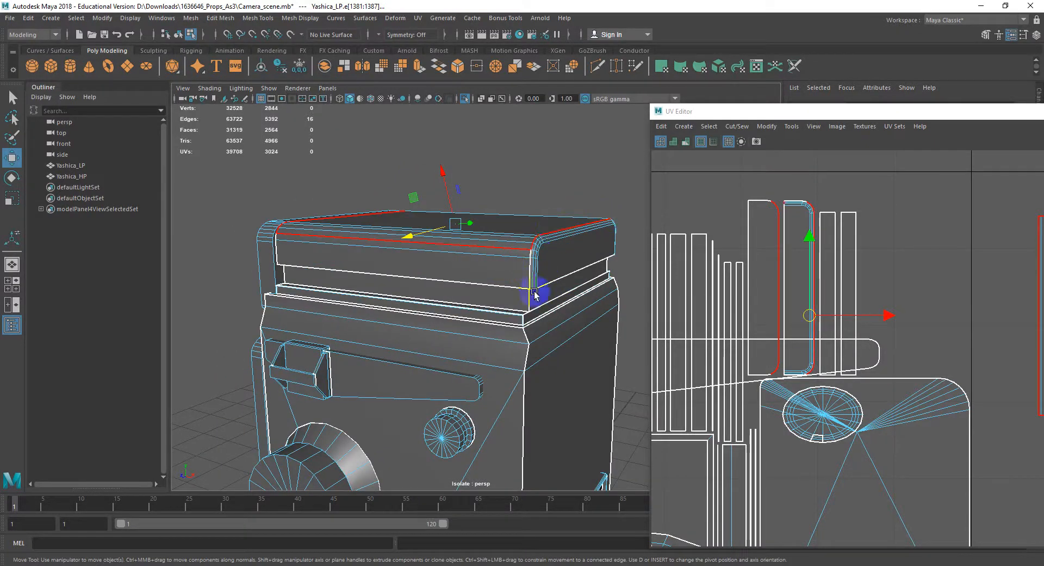
{"action": "left_click_drag", "start_coordinate": [543, 263], "coordinate": [531, 285], "text": "alt"}
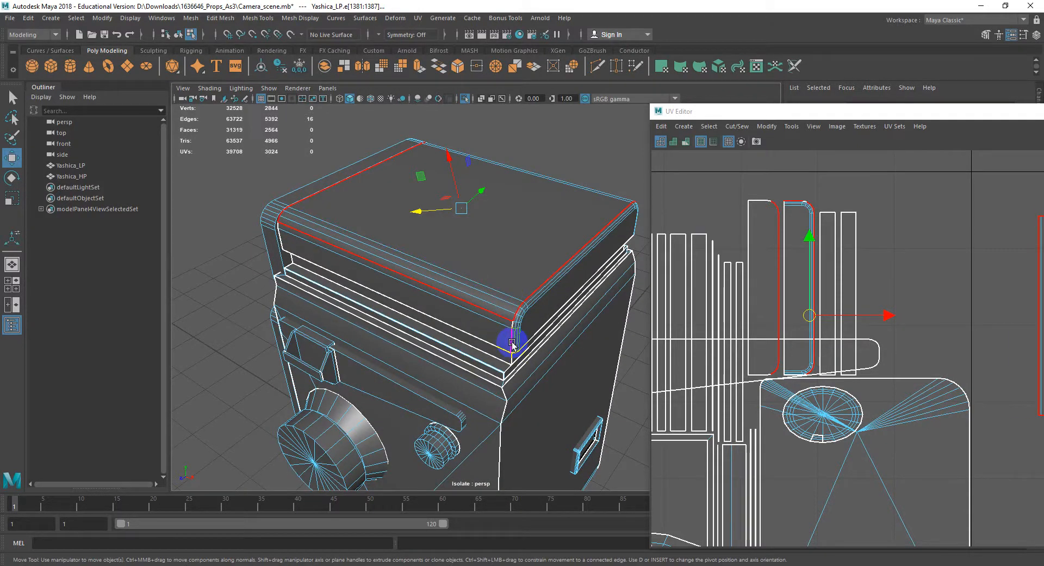
Examine the small rectangular frame on the camera body and the hood's seams, and bring the UV Editor back into fuller view.
{"action": "left_click_drag", "start_coordinate": [501, 342], "coordinate": [381, 348], "text": "alt"}
{"action": "middle_click_drag", "start_coordinate": [380, 348], "coordinate": [362, 161], "text": "alt"}
{"action": "scroll", "coordinate": [506, 347], "scroll_direction": "up", "scroll_amount": 5}
{"action": "middle_click_drag", "start_coordinate": [506, 348], "coordinate": [435, 261], "text": "alt"}
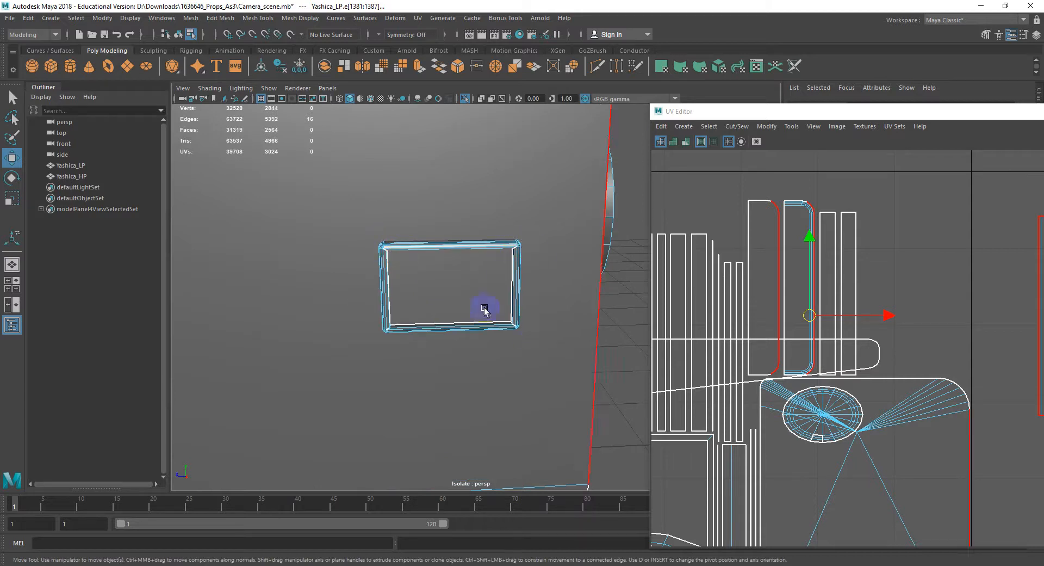
{"action": "left_click_drag", "start_coordinate": [484, 310], "coordinate": [427, 312], "text": "alt"}
{"action": "scroll", "coordinate": [473, 283], "scroll_direction": "down", "scroll_amount": 5}
{"action": "middle_click_drag", "start_coordinate": [427, 311], "coordinate": [457, 334], "text": "alt"}
{"action": "left_click_drag", "start_coordinate": [458, 335], "coordinate": [424, 331], "text": "alt"}
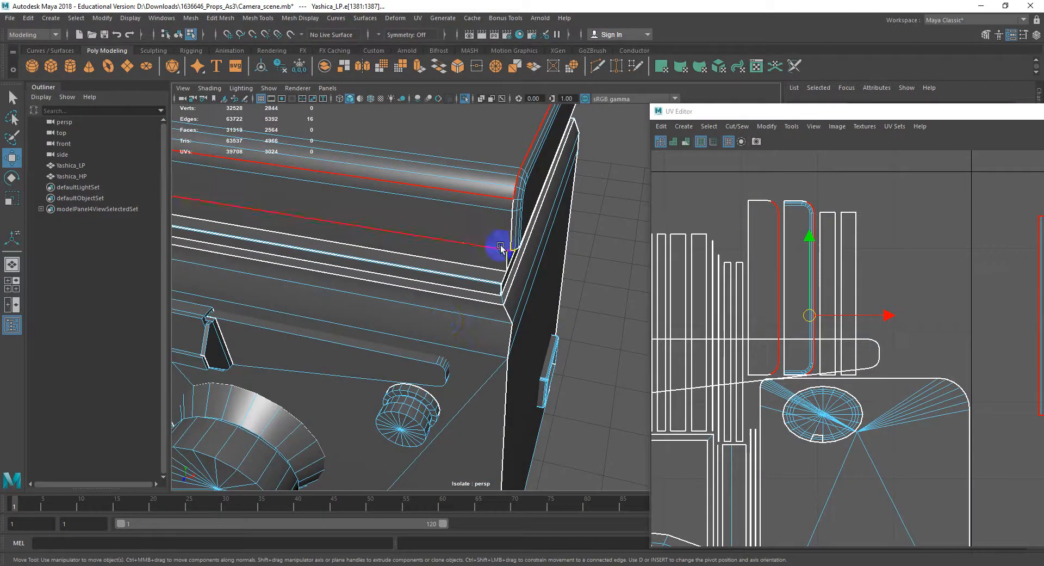
{"action": "scroll", "coordinate": [509, 294], "scroll_direction": "down", "scroll_amount": 4}
{"action": "left_click_drag", "start_coordinate": [508, 294], "coordinate": [560, 302], "text": "alt"}
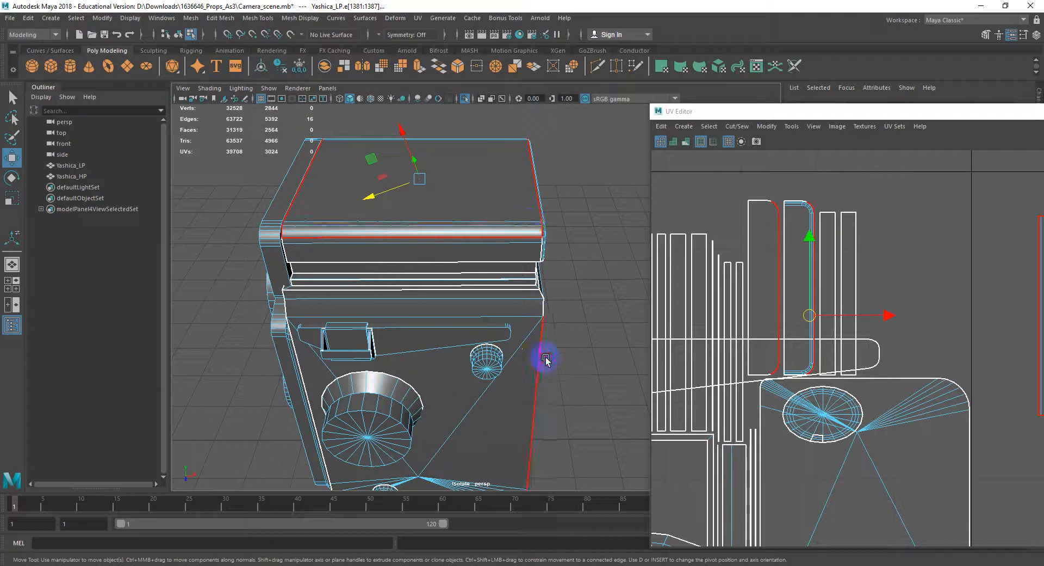
{"action": "left_click_drag", "start_coordinate": [547, 359], "coordinate": [532, 353], "text": "alt"}
{"action": "left_click", "coordinate": [781, 112]}
{"action": "left_click_drag", "start_coordinate": [781, 113], "coordinate": [617, 99]}
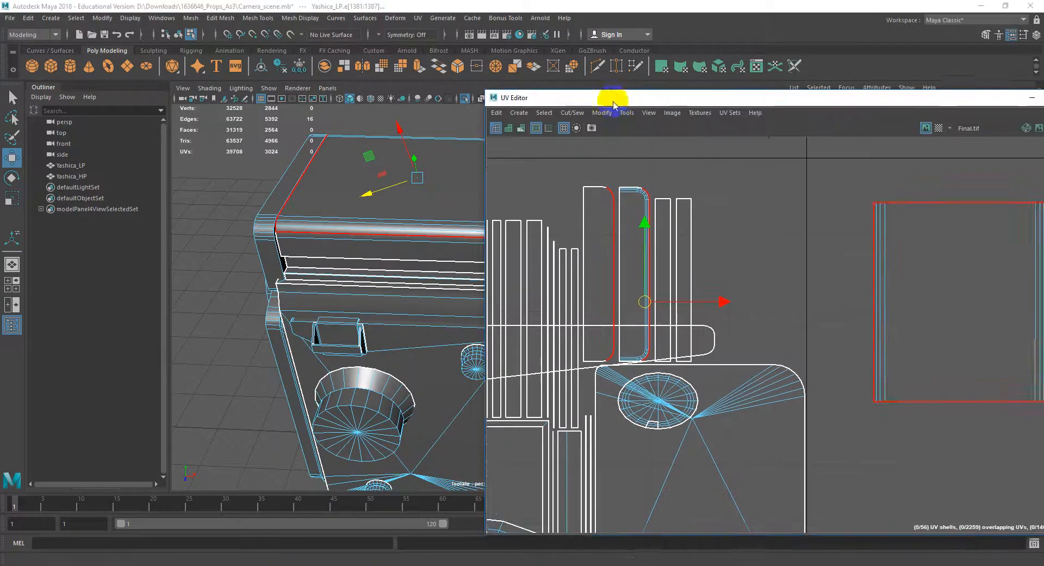
Move and sew the selected border edges so the hood's side strips join its top UV shell.
{"action": "scroll", "coordinate": [789, 244], "scroll_direction": "down", "scroll_amount": 2}
{"action": "middle_click_drag", "start_coordinate": [813, 279], "coordinate": [845, 289], "text": "alt"}
{"action": "middle_click_drag", "start_coordinate": [442, 211], "coordinate": [372, 222], "text": "alt"}
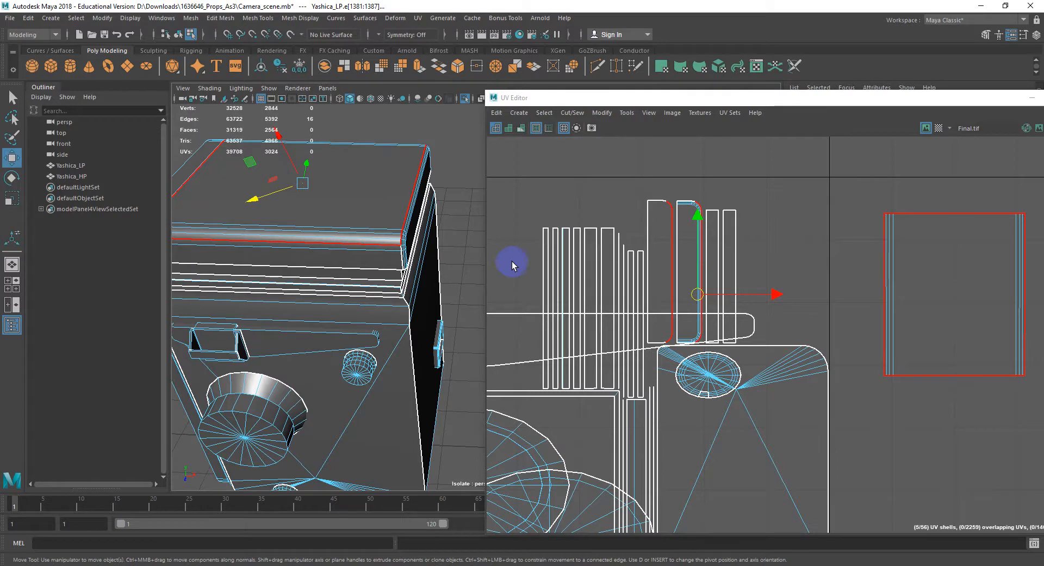
{"action": "middle_click_drag", "start_coordinate": [887, 224], "coordinate": [801, 223], "text": "alt"}
{"action": "scroll", "coordinate": [817, 220], "scroll_direction": "down", "scroll_amount": 2}
{"action": "scroll", "coordinate": [790, 250], "scroll_direction": "down", "scroll_amount": 2}
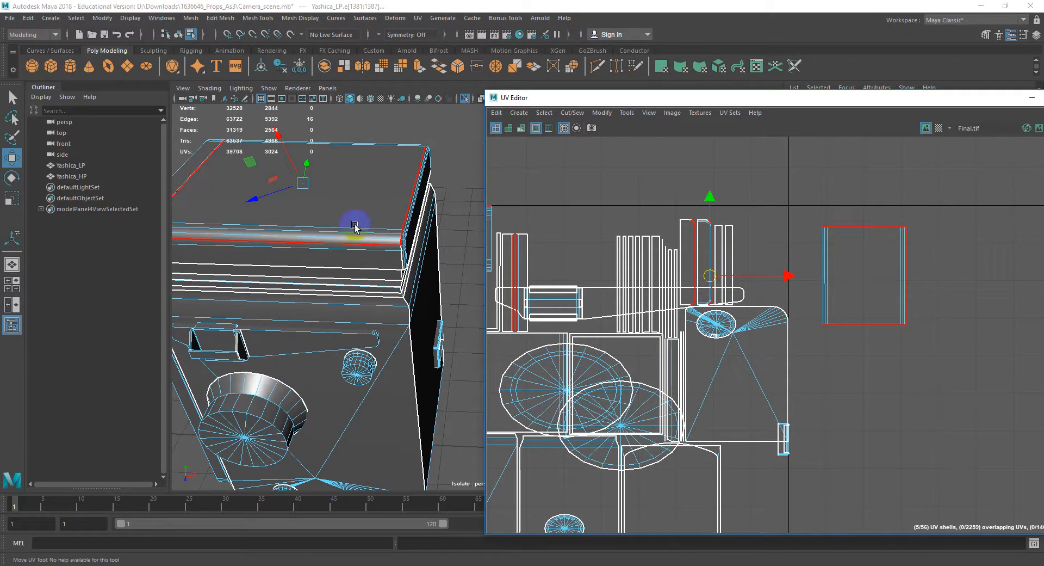
{"action": "right_click", "coordinate": [864, 230], "text": "shift"}
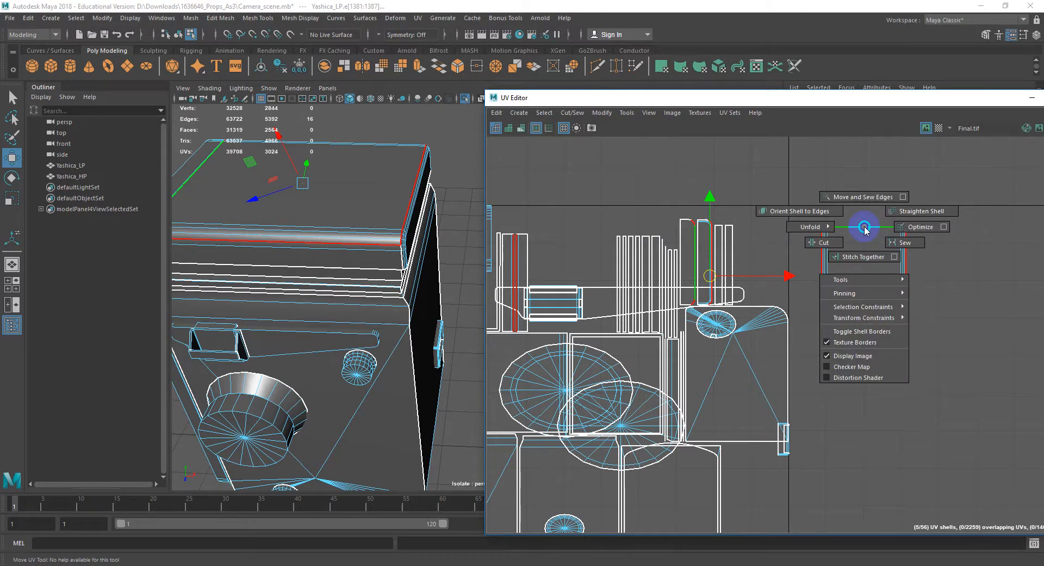
{"action": "right_click_drag", "start_coordinate": [865, 229], "coordinate": [863, 194], "text": "shift"}
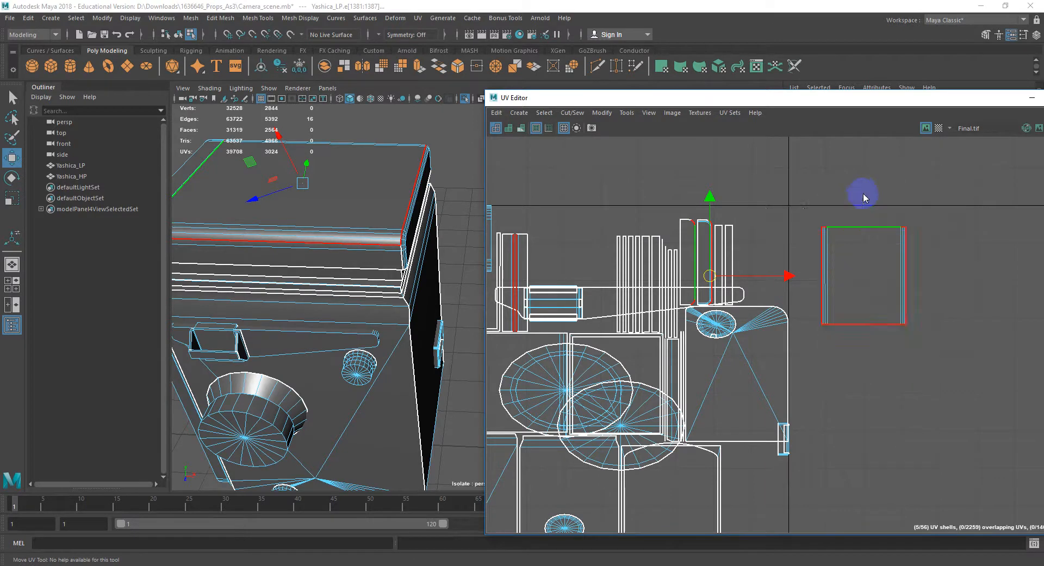
Select the whole sewn hood shell and move it outside the 0–1 tile, beside the layout.
{"action": "scroll", "coordinate": [846, 216], "scroll_direction": "down", "scroll_amount": 1}
{"action": "right_click_drag", "start_coordinate": [793, 229], "coordinate": [751, 218]}
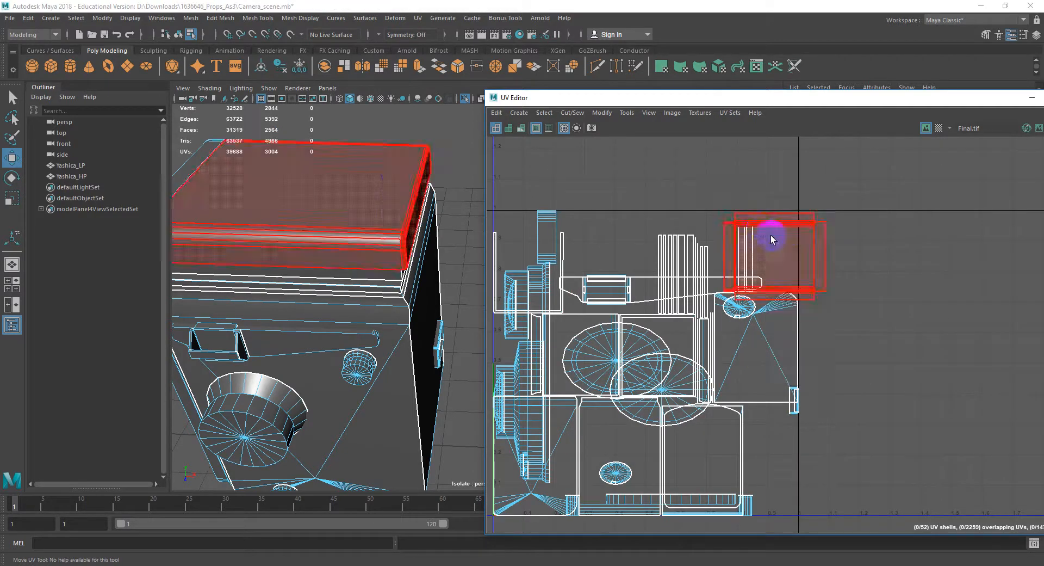
{"action": "left_click", "coordinate": [772, 238]}
{"action": "left_click_drag", "start_coordinate": [788, 255], "coordinate": [858, 244]}
{"action": "left_click", "coordinate": [866, 314]}
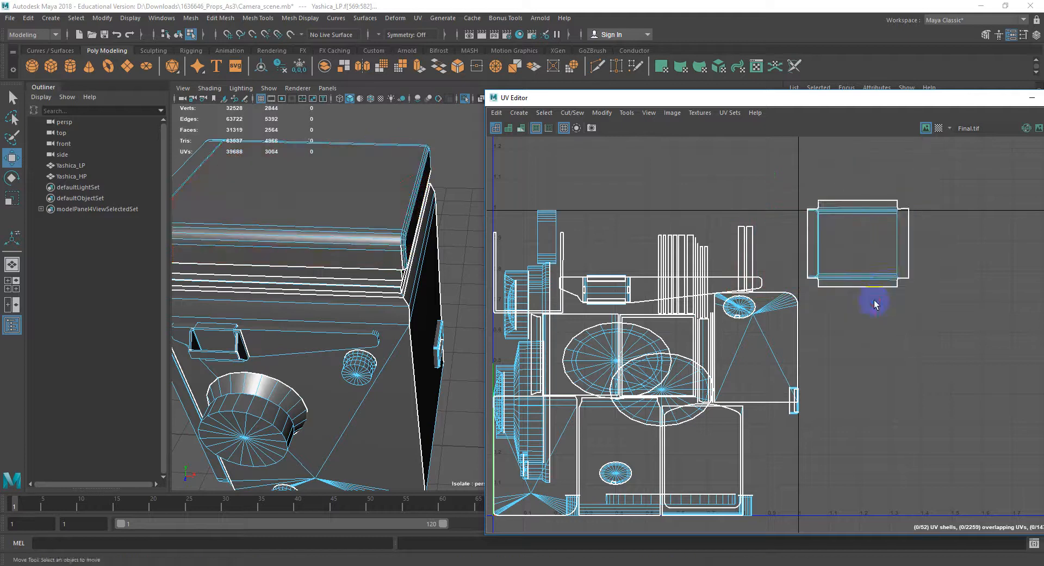
Switch to edge selection and select the short seam edges at the sewn hood shell's upper-left corner.
{"action": "middle_click_drag", "start_coordinate": [866, 296], "coordinate": [763, 307], "text": "alt"}
{"action": "scroll", "coordinate": [763, 307], "scroll_direction": "up", "scroll_amount": 4}
{"action": "middle_click_drag", "start_coordinate": [762, 231], "coordinate": [753, 258], "text": "alt"}
{"action": "scroll", "coordinate": [691, 233], "scroll_direction": "up", "scroll_amount": 4}
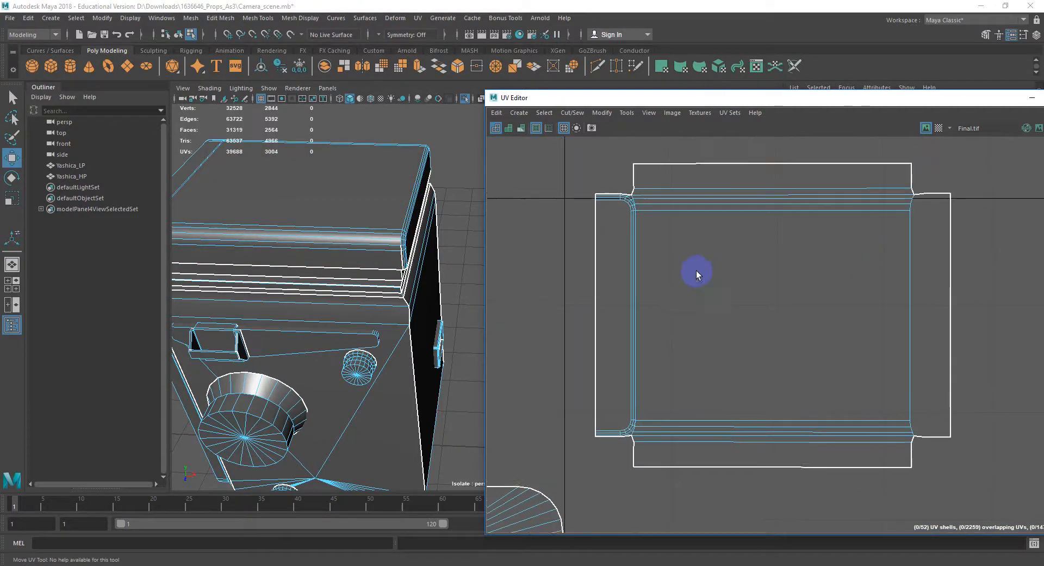
{"action": "left_click", "coordinate": [631, 197]}
{"action": "left_click", "coordinate": [581, 176]}
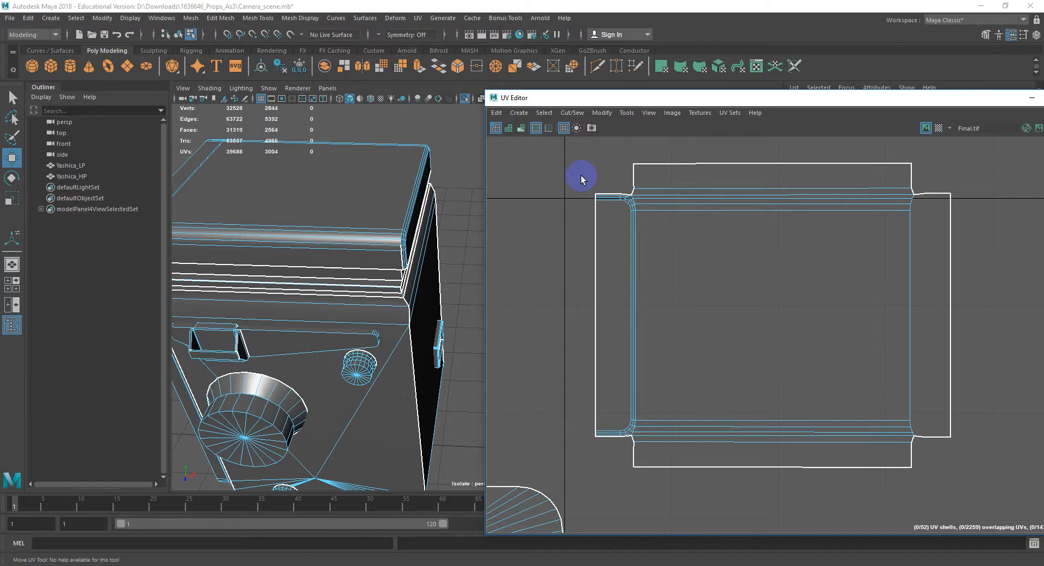
{"action": "left_click", "coordinate": [650, 204]}
{"action": "scroll", "coordinate": [613, 189], "scroll_direction": "up", "scroll_amount": 3}
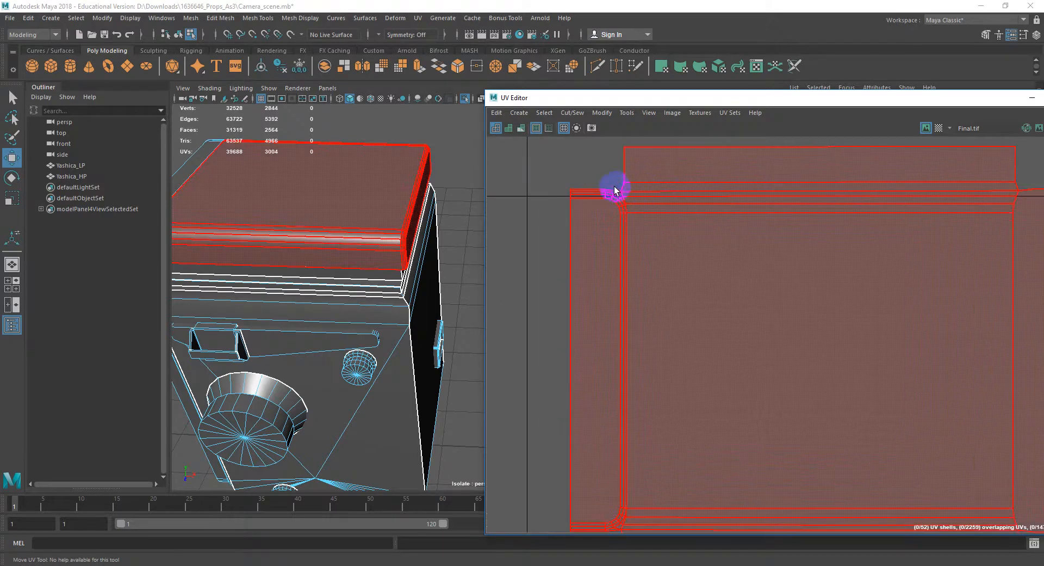
{"action": "right_click_drag", "start_coordinate": [627, 182], "coordinate": [631, 154]}
{"action": "left_click", "coordinate": [628, 196]}
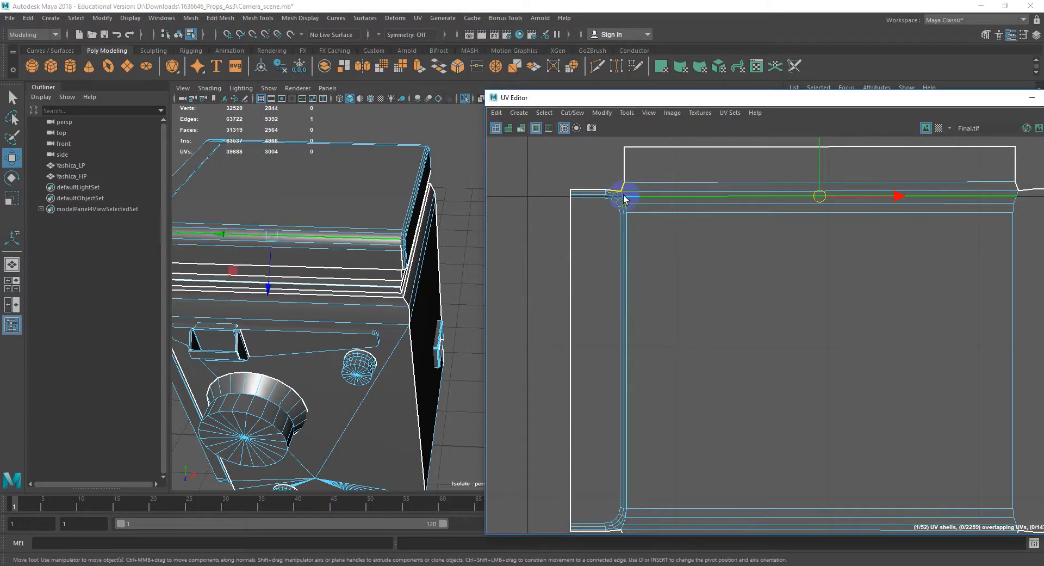
{"action": "scroll", "coordinate": [626, 197], "scroll_direction": "up", "scroll_amount": 3}
{"action": "scroll", "coordinate": [681, 287], "scroll_direction": "up", "scroll_amount": 5}
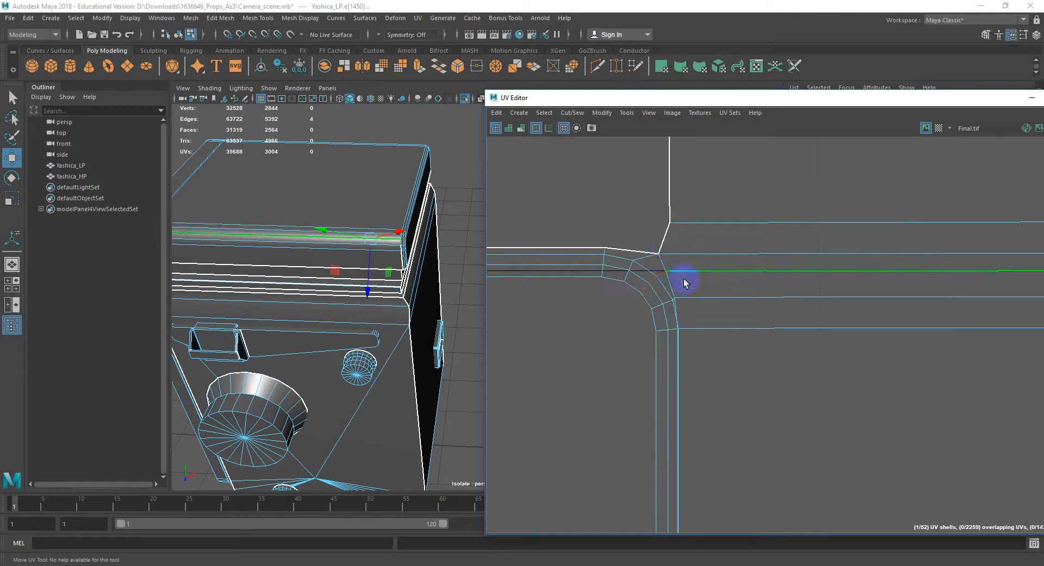
{"action": "left_click", "coordinate": [660, 261]}
{"action": "left_click", "coordinate": [671, 284], "text": "shift"}
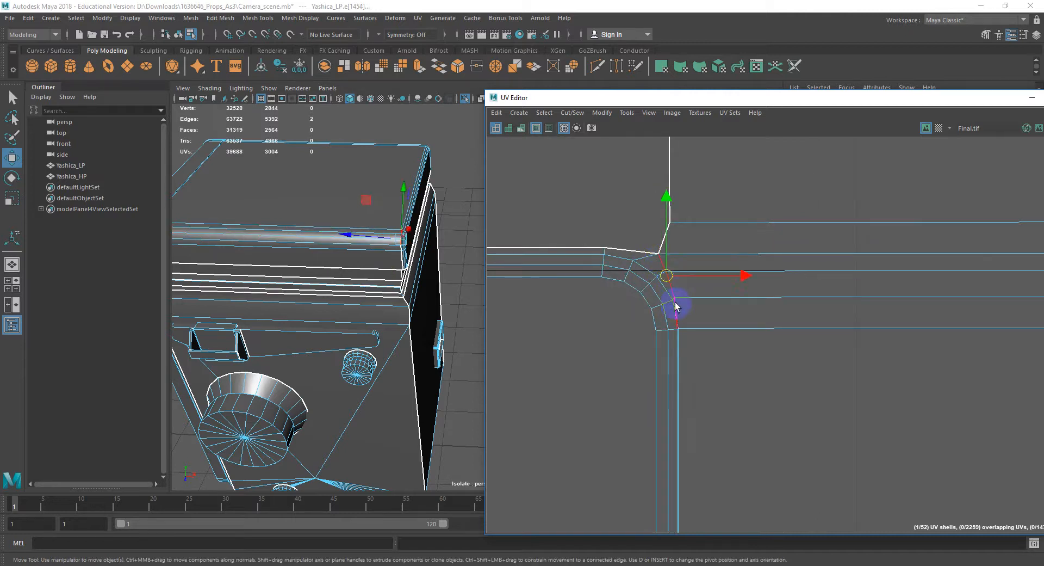
{"action": "left_click", "coordinate": [676, 307], "text": "shift"}
Add the seam edges at the hood shell's upper-right corner to the selection.
{"action": "scroll", "coordinate": [708, 307], "scroll_direction": "down", "scroll_amount": 2}
{"action": "middle_click_drag", "start_coordinate": [767, 316], "coordinate": [492, 296], "text": "alt"}
{"action": "middle_click_drag", "start_coordinate": [859, 293], "coordinate": [753, 299], "text": "alt"}
{"action": "left_click", "coordinate": [805, 280], "text": "shift"}
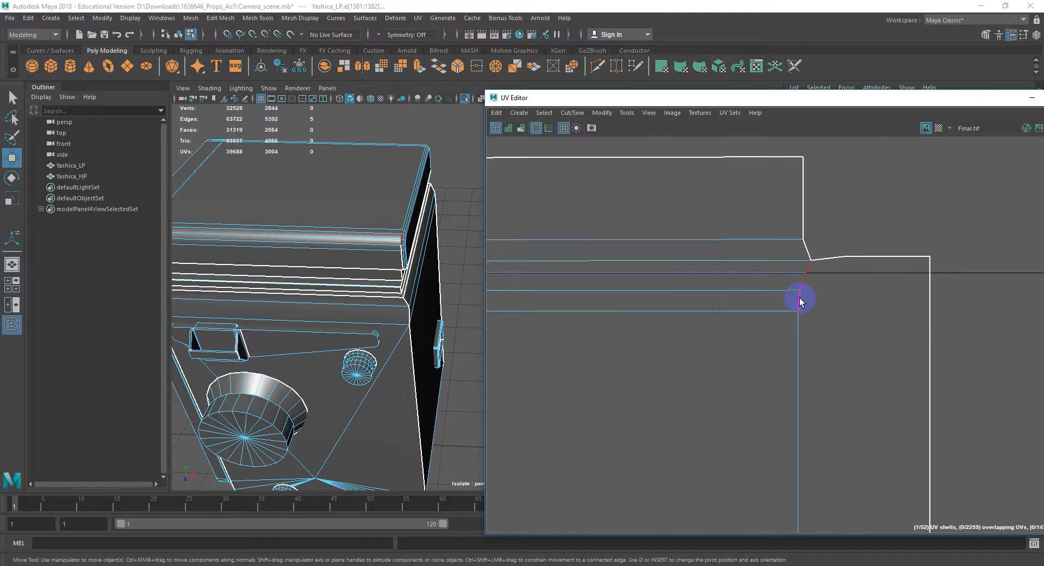
{"action": "left_click", "coordinate": [798, 329], "text": "shift"}
Extend the edge selection with the short seam edges at the hood shell's lower-right corner.
{"action": "scroll", "coordinate": [798, 331], "scroll_direction": "down", "scroll_amount": 2}
{"action": "middle_click_drag", "start_coordinate": [783, 457], "coordinate": [788, 270], "text": "alt"}
{"action": "scroll", "coordinate": [788, 271], "scroll_direction": "down", "scroll_amount": 2}
{"action": "middle_click_drag", "start_coordinate": [797, 403], "coordinate": [790, 258], "text": "alt"}
{"action": "scroll", "coordinate": [818, 359], "scroll_direction": "up", "scroll_amount": 3}
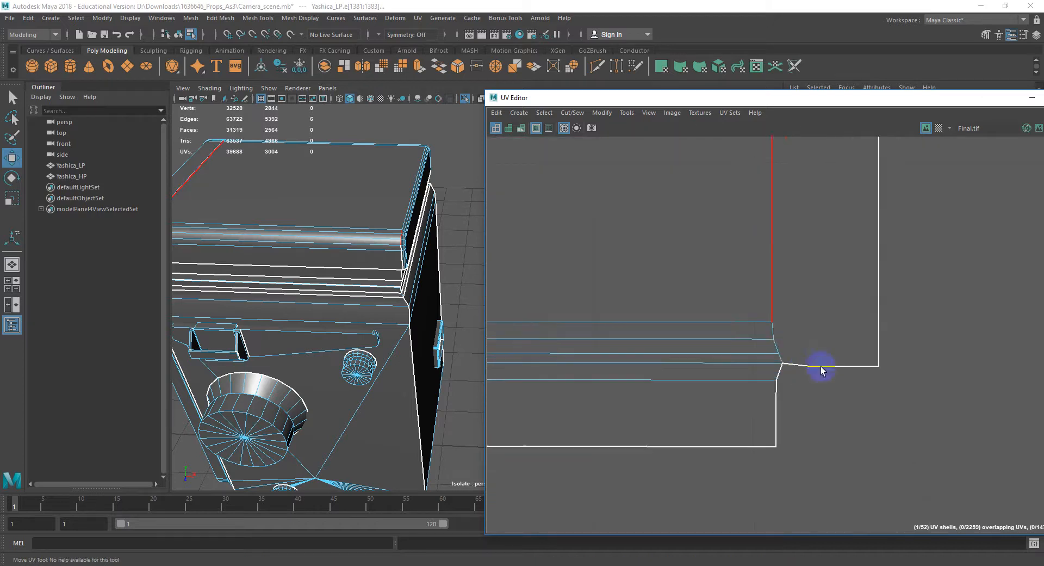
{"action": "left_click", "coordinate": [782, 357], "text": "shift"}
{"action": "left_click", "coordinate": [777, 347], "text": "shift"}
{"action": "left_click", "coordinate": [773, 329], "text": "shift"}
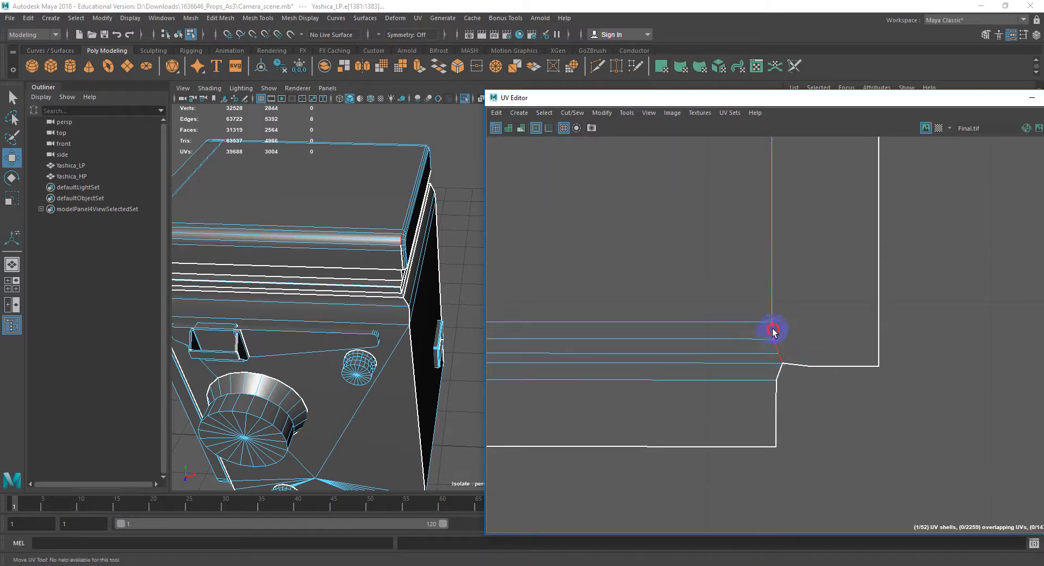
Add the lower-left corner's seam edges to the selection and cut the hood shell's UVs along all selected corner edges.
{"action": "scroll", "coordinate": [735, 315], "scroll_direction": "down", "scroll_amount": 2}
{"action": "middle_click_drag", "start_coordinate": [732, 313], "coordinate": [1042, 322], "text": "alt"}
{"action": "middle_click_drag", "start_coordinate": [641, 328], "coordinate": [662, 340], "text": "alt"}
{"action": "scroll", "coordinate": [605, 361], "scroll_direction": "up", "scroll_amount": 2}
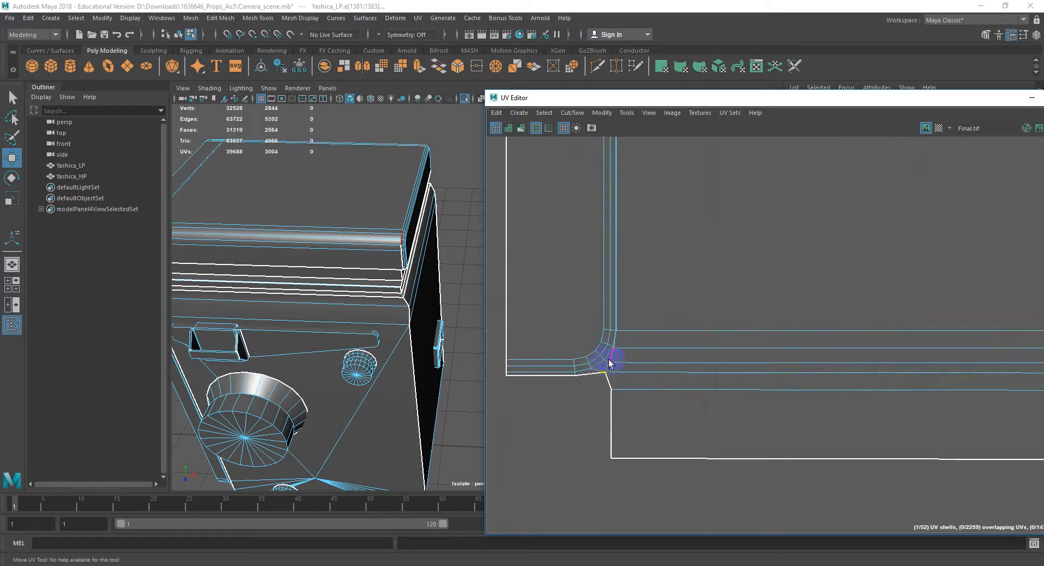
{"action": "left_click", "coordinate": [606, 372], "text": "shift"}
{"action": "left_click", "coordinate": [611, 356], "text": "shift"}
{"action": "left_click", "coordinate": [615, 344], "text": "shift"}
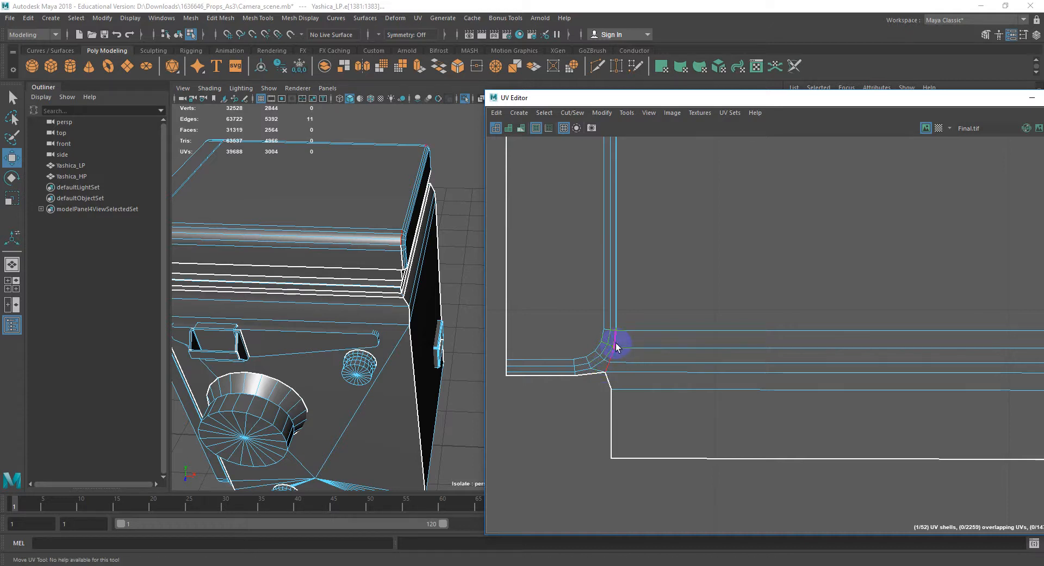
{"action": "right_click_drag", "start_coordinate": [615, 345], "coordinate": [580, 356], "text": "shift"}
Select the whole cut hood shell and open the Unfold UVs options, enlarging the dialog and placing it clear of the UV Editor.
{"action": "scroll", "coordinate": [699, 328], "scroll_direction": "down", "scroll_amount": 3}
{"action": "right_click_drag", "start_coordinate": [724, 315], "coordinate": [646, 244]}
{"action": "scroll", "coordinate": [761, 279], "scroll_direction": "down", "scroll_amount": 3}
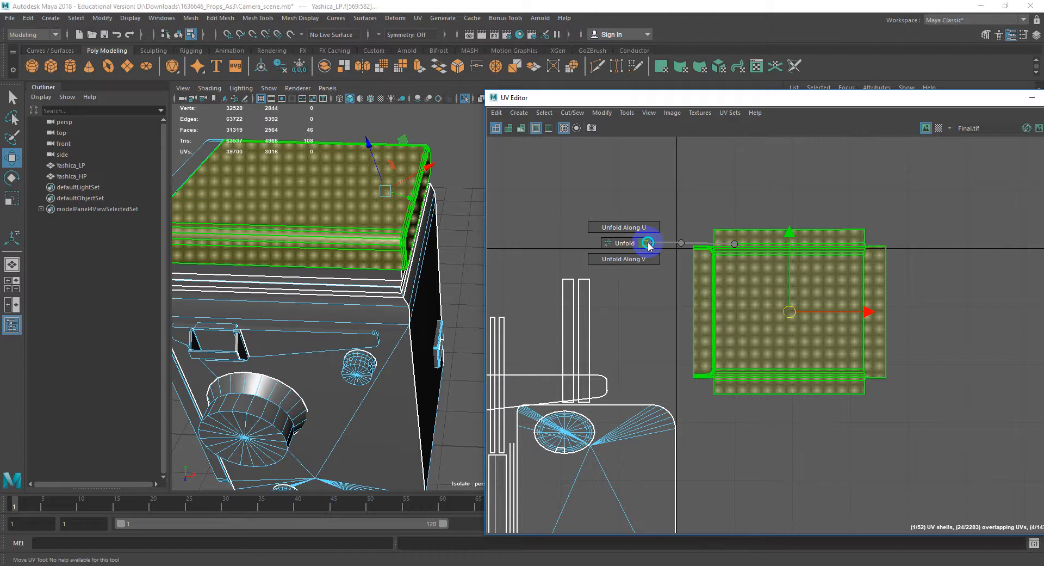
{"action": "right_click_drag", "start_coordinate": [649, 245], "coordinate": [648, 244], "text": "shift"}
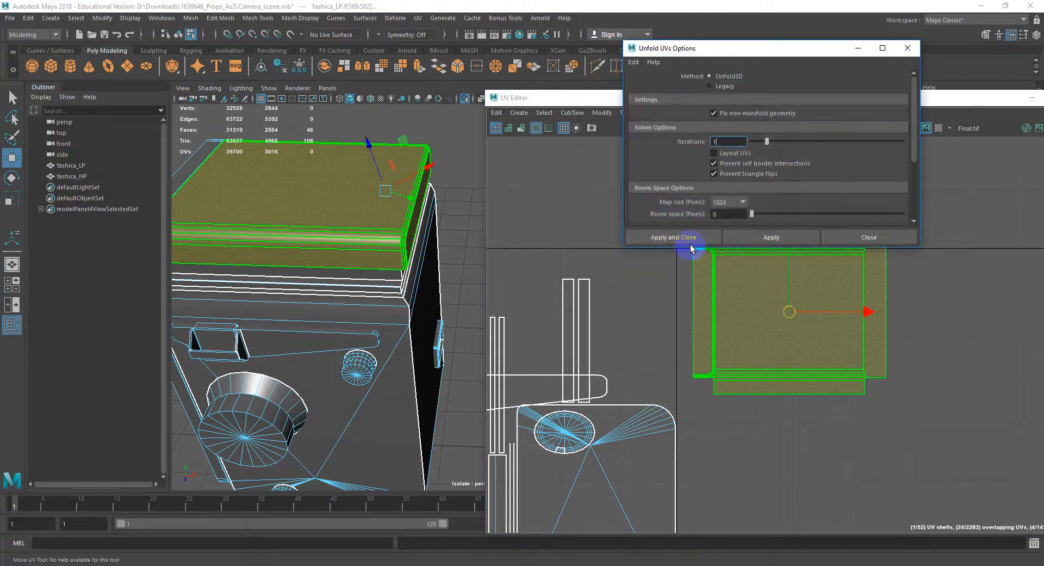
{"action": "left_click_drag", "start_coordinate": [689, 249], "coordinate": [725, 386]}
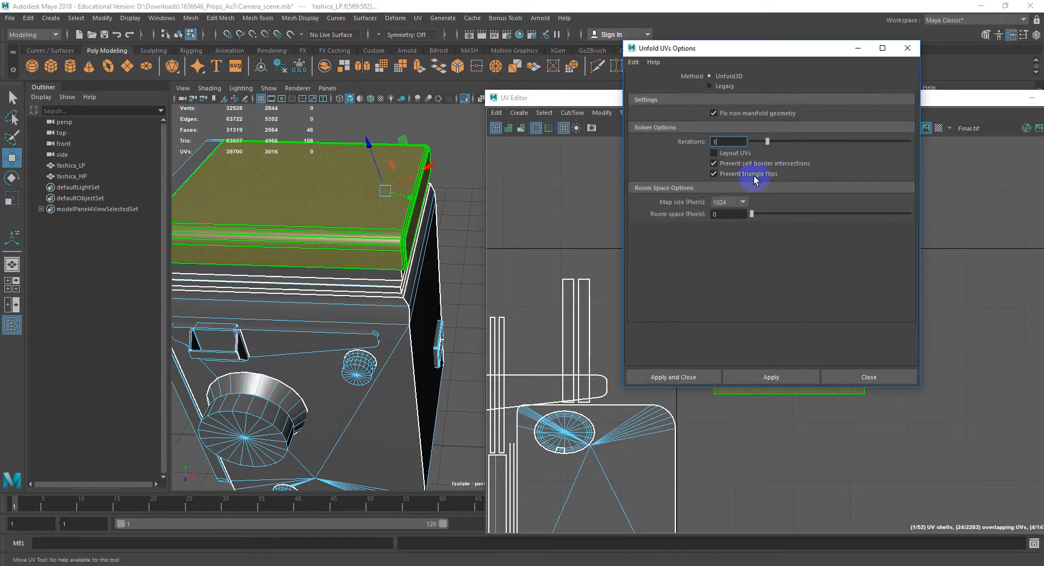
{"action": "left_click_drag", "start_coordinate": [720, 48], "coordinate": [668, 72]}
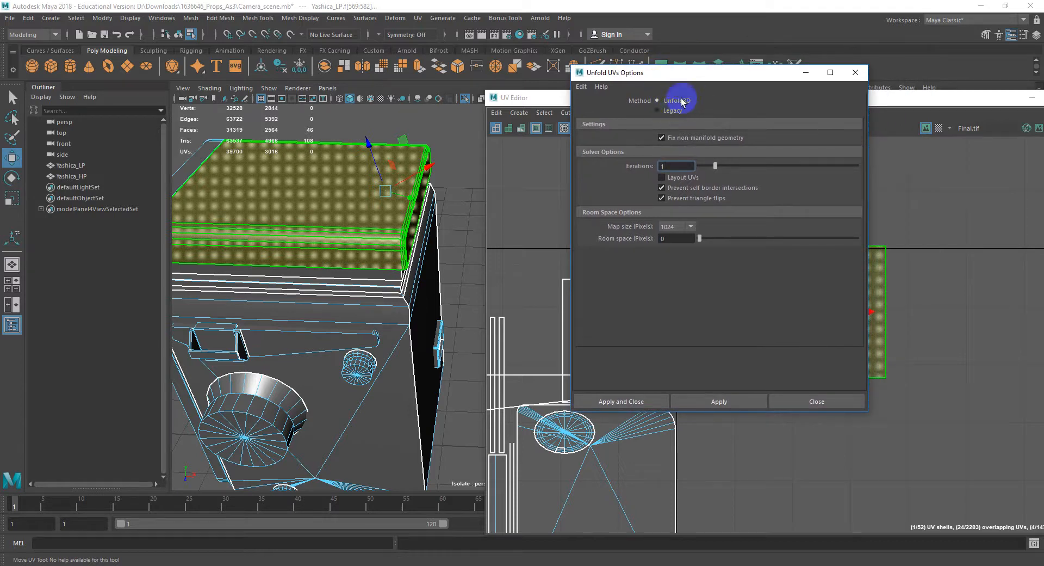
{"action": "left_click", "coordinate": [667, 178]}
{"action": "left_click_drag", "start_coordinate": [753, 73], "coordinate": [337, 80]}
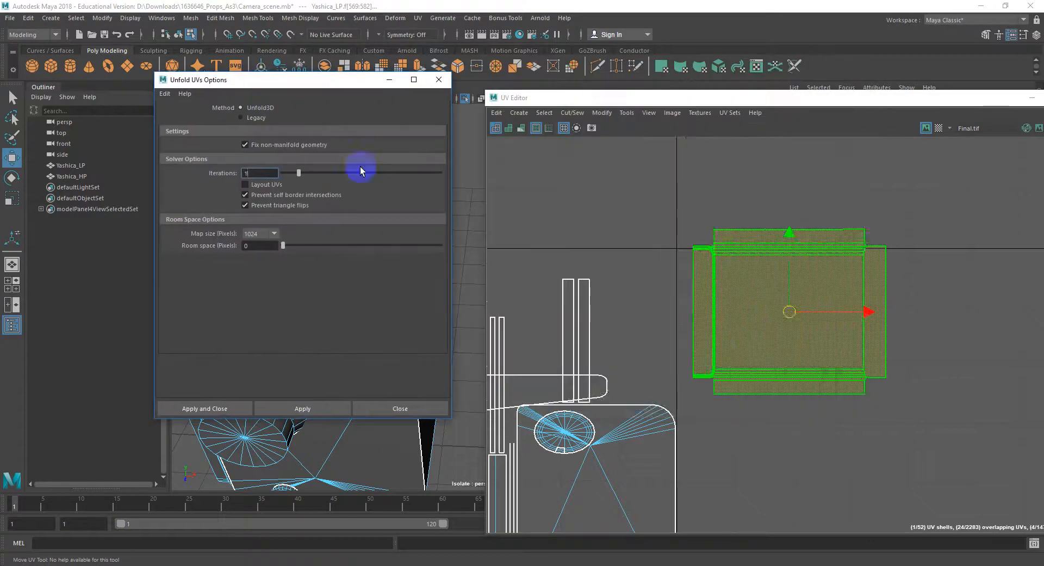
Try unfolding the hood shell with Unfold3D at 1 iteration and Layout UVs off, compare before and after, and undo the unfold.
{"action": "scroll", "coordinate": [715, 323], "scroll_direction": "down", "scroll_amount": 2}
{"action": "middle_click_drag", "start_coordinate": [715, 322], "coordinate": [812, 248], "text": "alt"}
{"action": "left_click", "coordinate": [321, 408]}
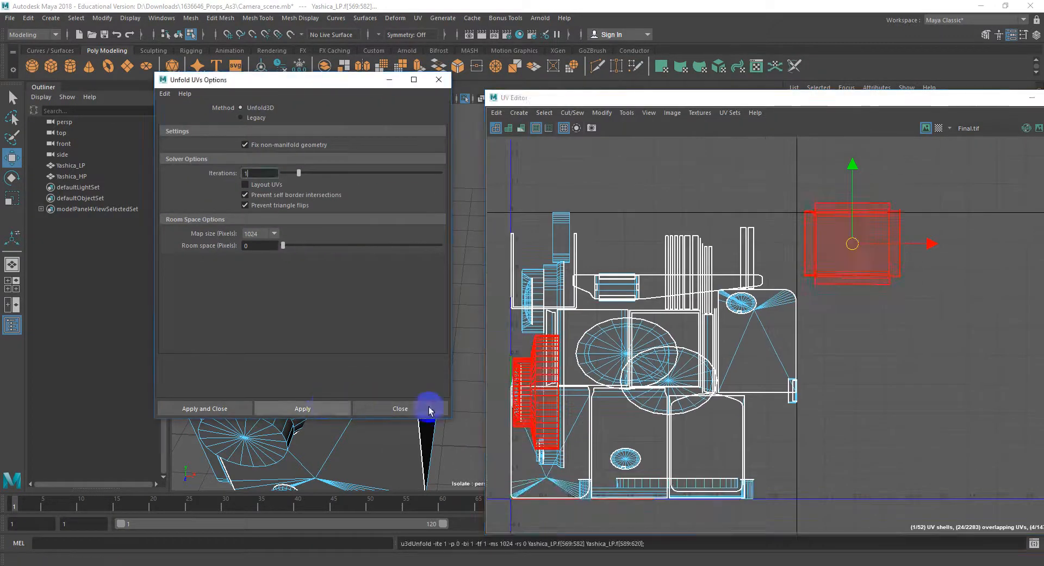
{"action": "scroll", "coordinate": [893, 239], "scroll_direction": "up", "scroll_amount": 5}
{"action": "key", "text": "ctrl+z"}
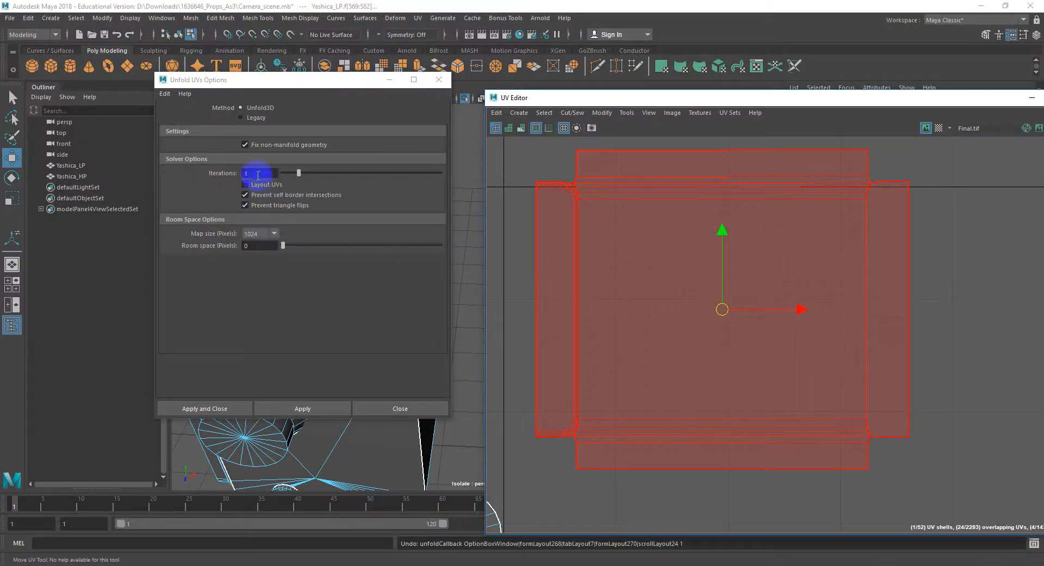
{"action": "left_click", "coordinate": [287, 408]}
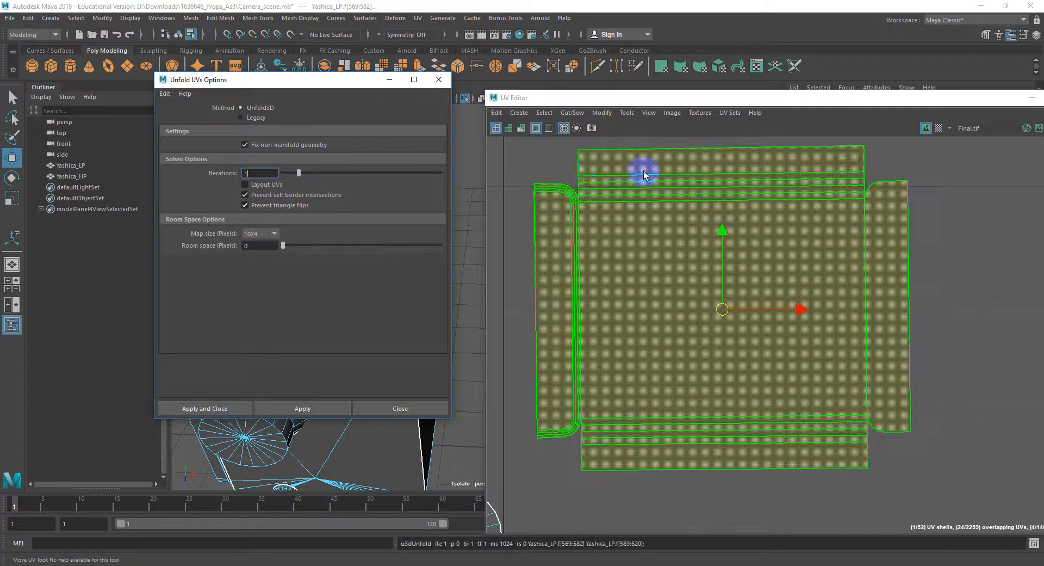
{"action": "scroll", "coordinate": [669, 228], "scroll_direction": "down", "scroll_amount": 2}
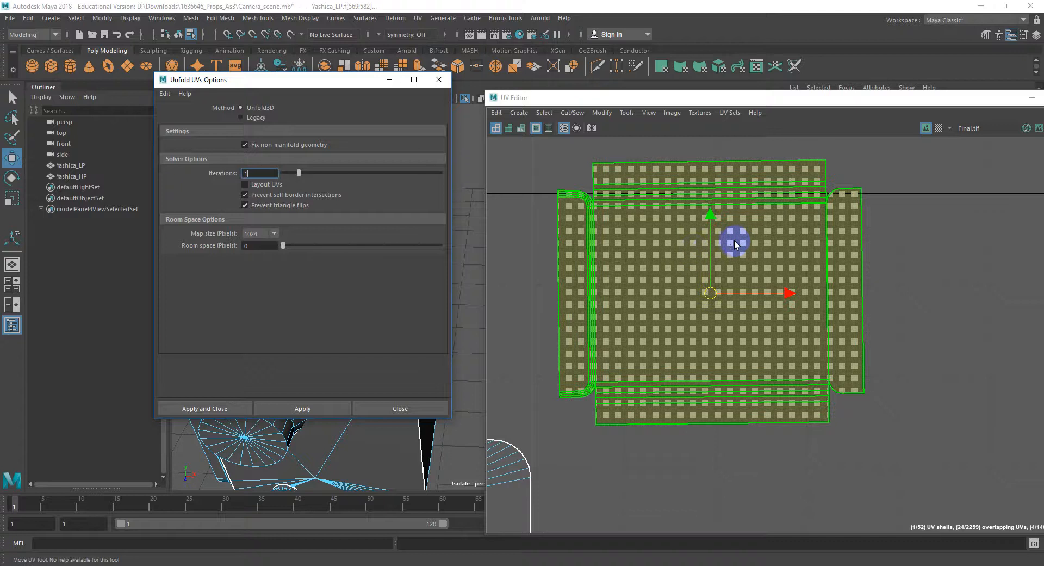
{"action": "left_click", "coordinate": [688, 246]}
{"action": "key", "text": "ctrl+z"}
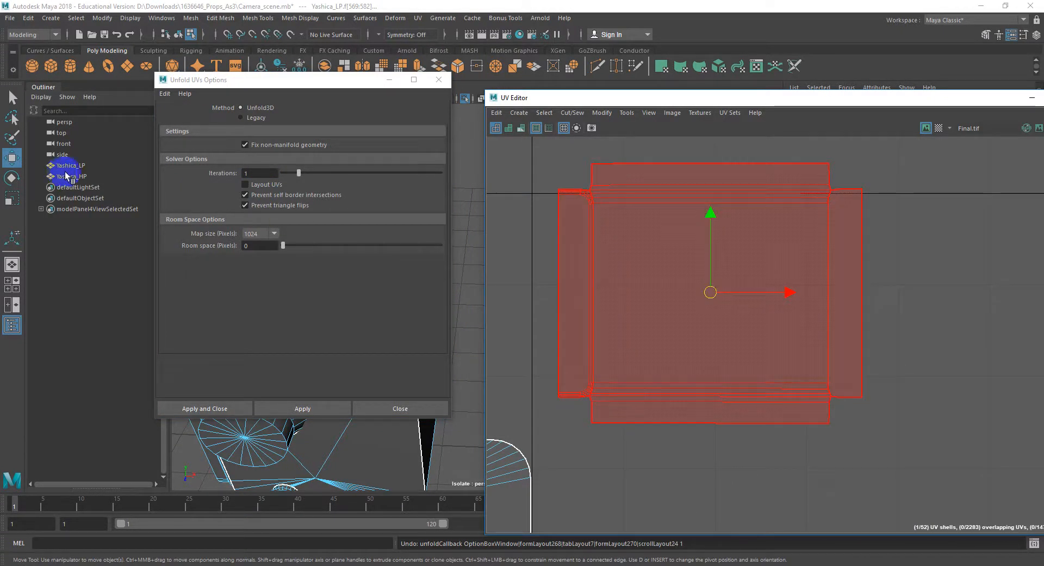
Enable Layout UVs in the unfold options and set the map size to 4096 and the room space to 16 pixels.
{"action": "left_click", "coordinate": [245, 186]}
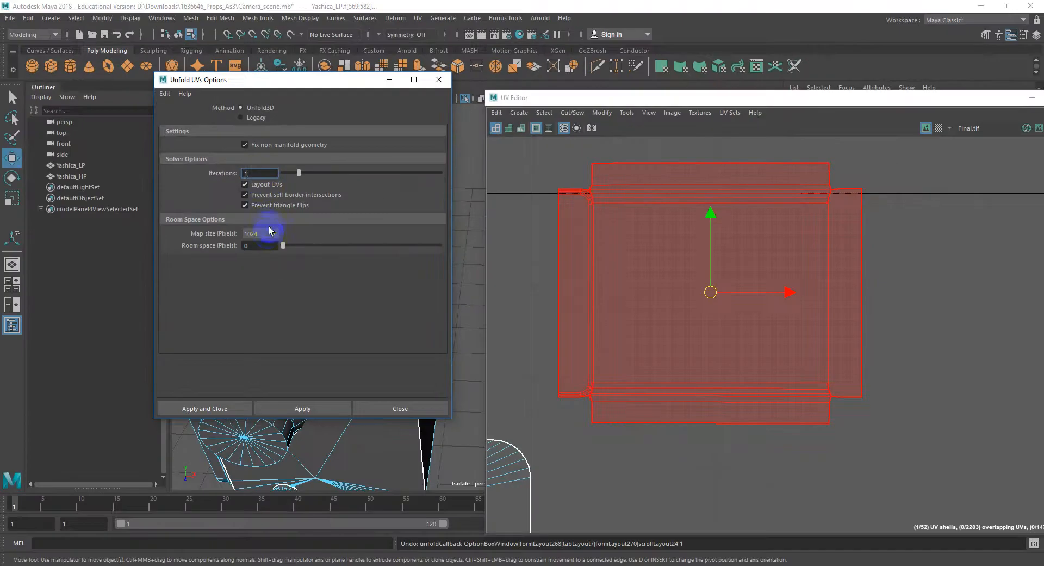
{"action": "left_click", "coordinate": [555, 478]}
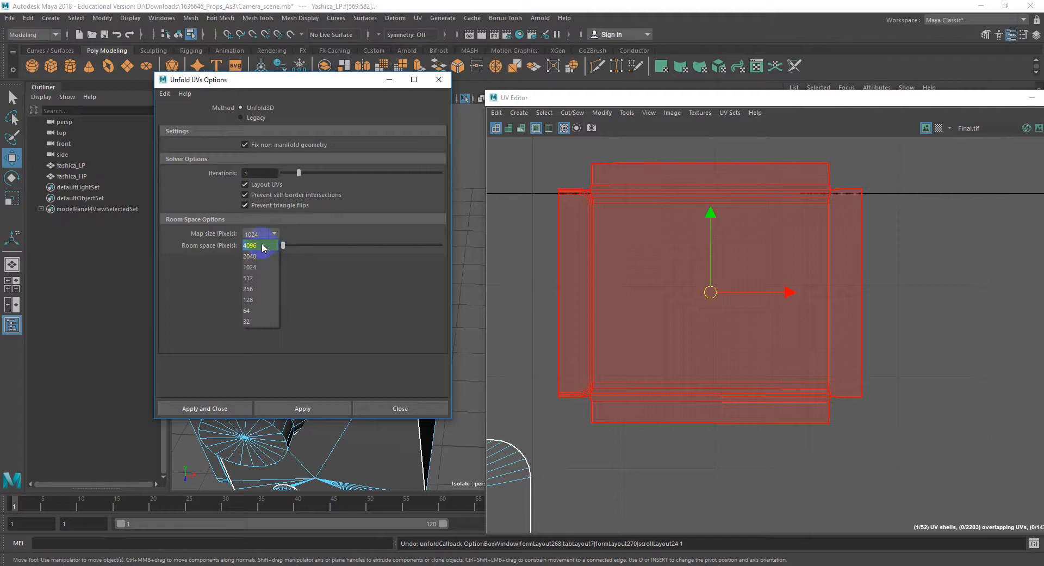
{"action": "left_click", "coordinate": [258, 245]}
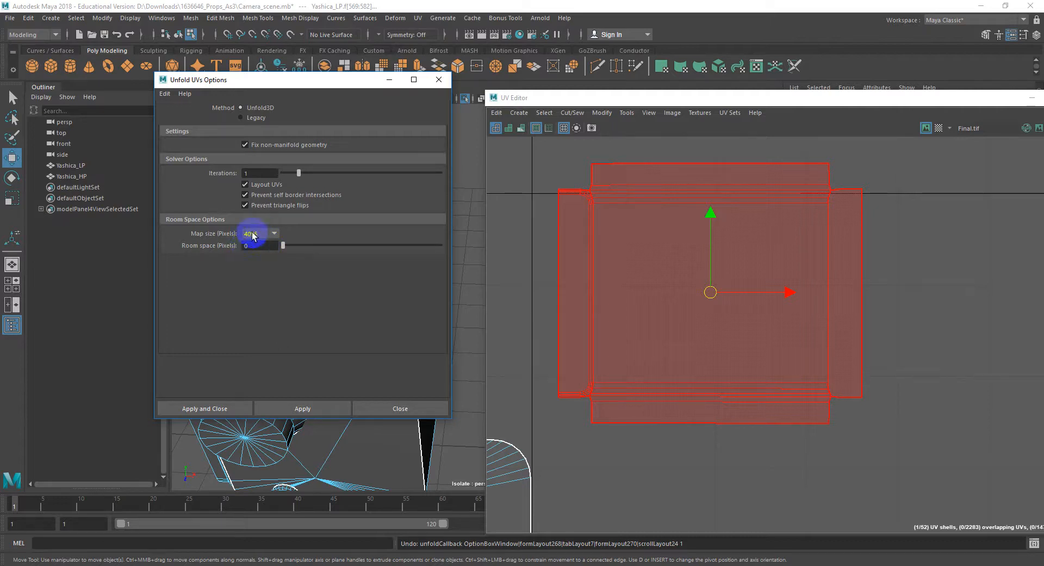
{"action": "left_click", "coordinate": [256, 235]}
{"action": "left_click", "coordinate": [255, 238]}
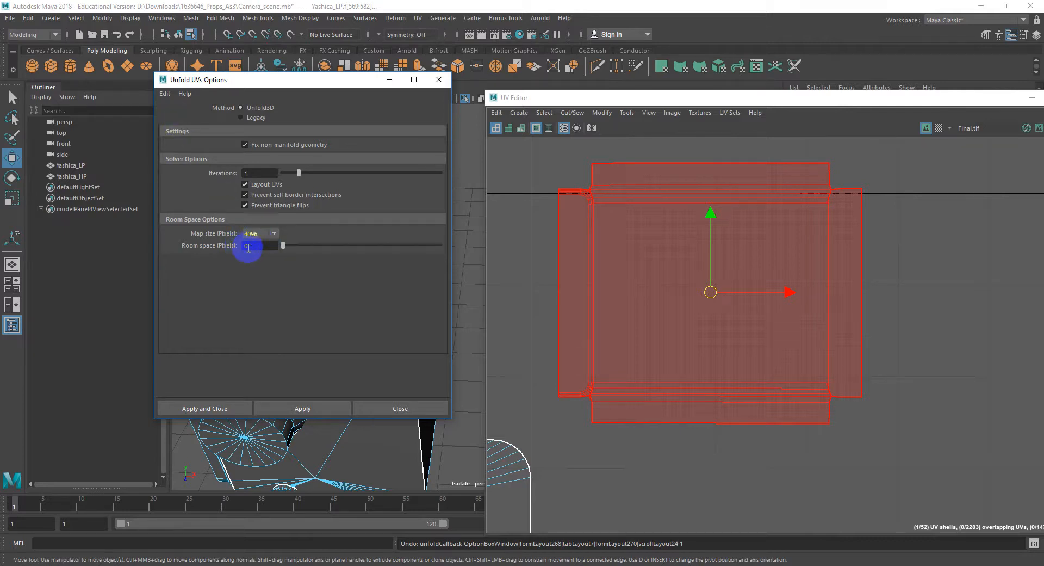
{"action": "left_click", "coordinate": [254, 245]}
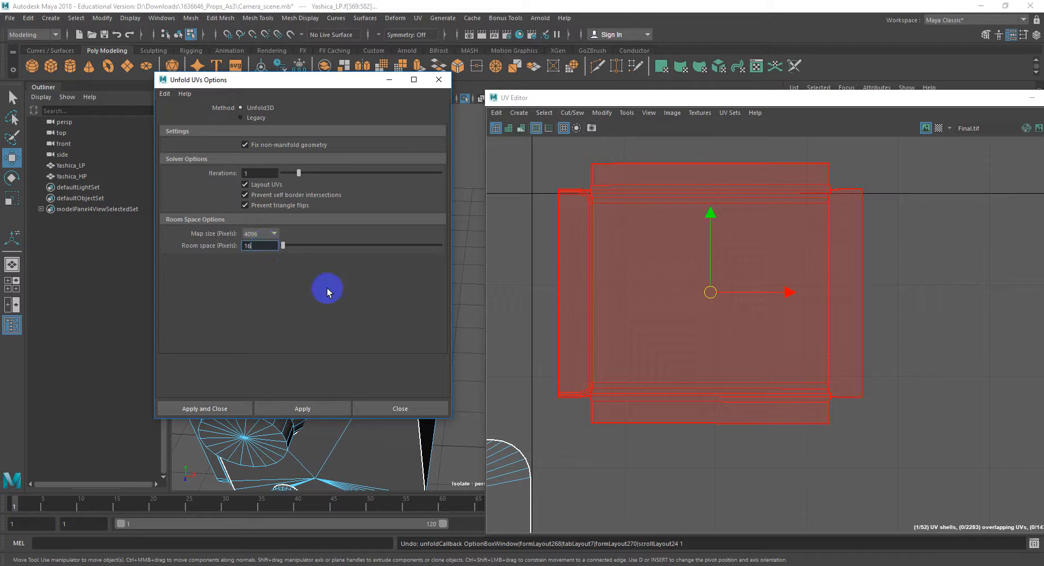
Save the current Unfold UVs option settings.
{"action": "left_click", "coordinate": [163, 95]}
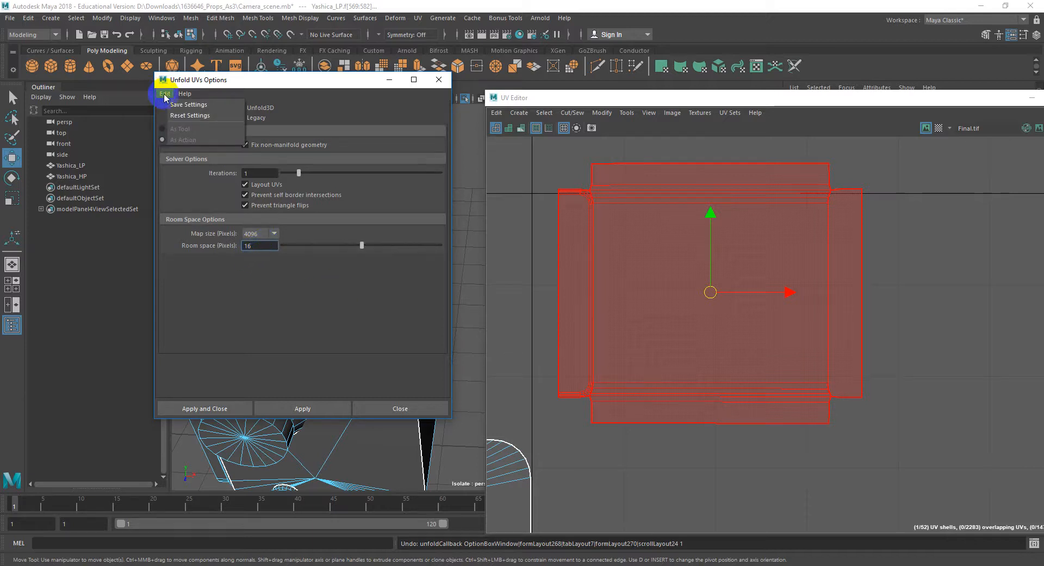
{"action": "left_click", "coordinate": [182, 105]}
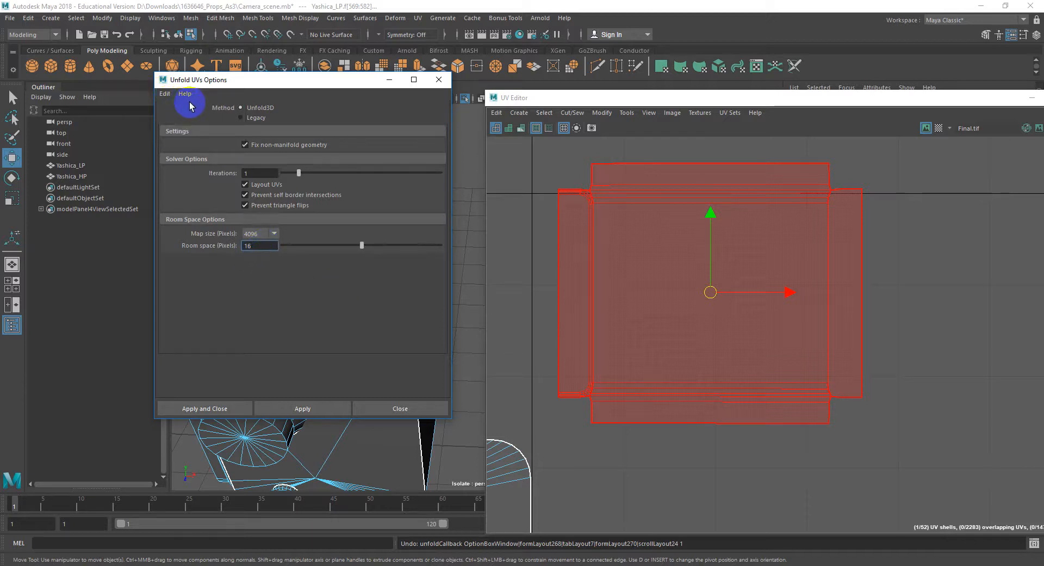
{"action": "left_click", "coordinate": [165, 94]}
{"action": "left_click", "coordinate": [181, 105]}
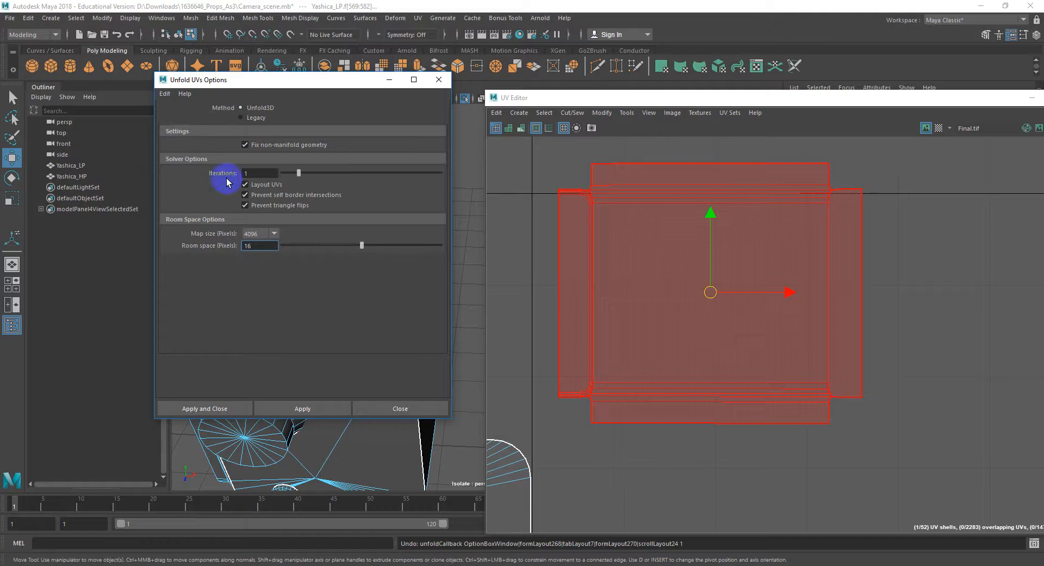
Unfold the hood shell with the saved Unfold3D options, including Layout UVs, and close the options dialog.
{"action": "left_click", "coordinate": [211, 408]}
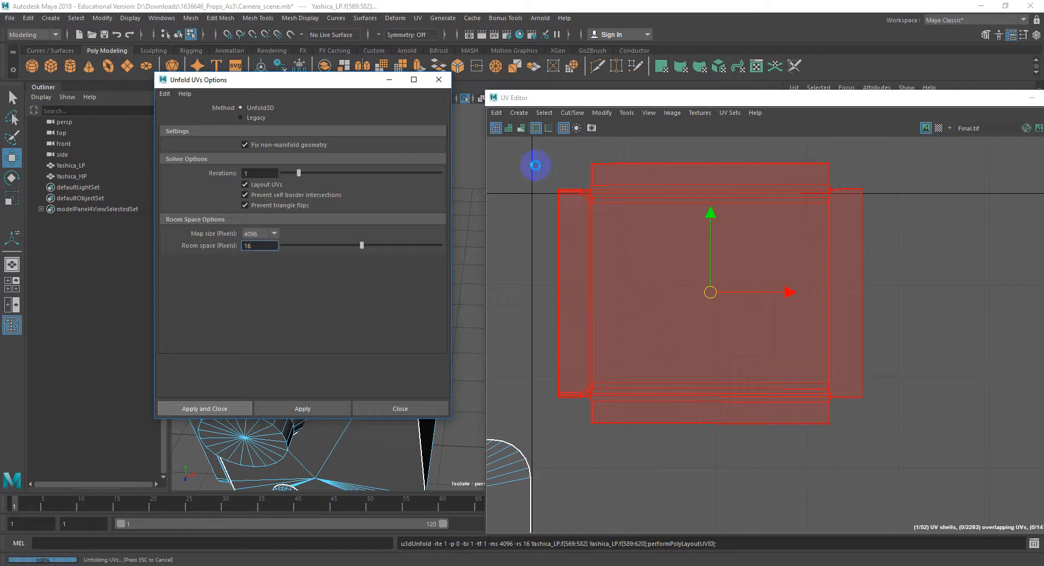
{"action": "scroll", "coordinate": [609, 264], "scroll_direction": "down", "scroll_amount": 5}
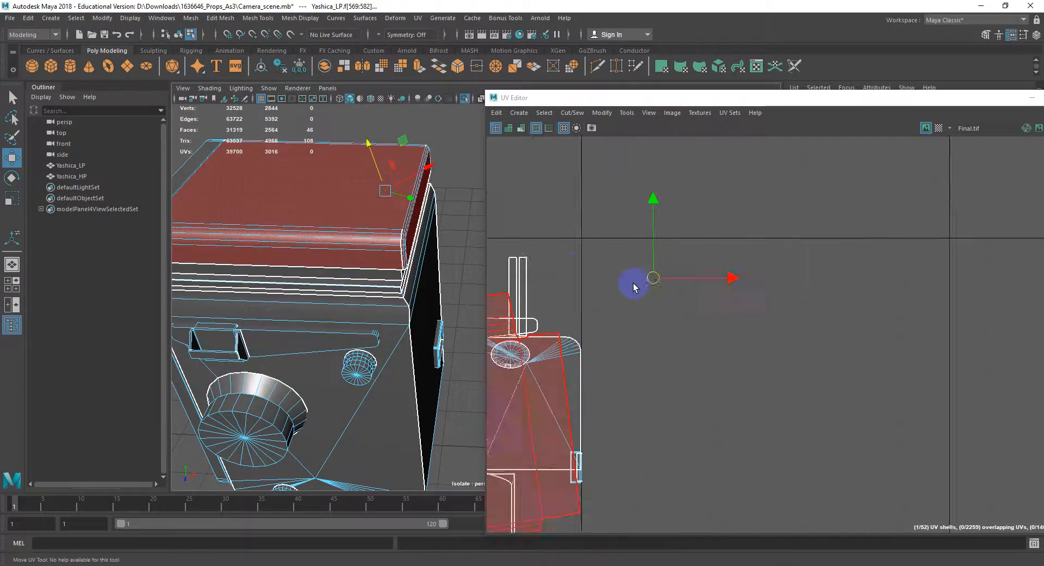
{"action": "middle_click_drag", "start_coordinate": [593, 330], "coordinate": [819, 208], "text": "alt"}
{"action": "scroll", "coordinate": [753, 283], "scroll_direction": "down", "scroll_amount": 2}
{"action": "middle_click_drag", "start_coordinate": [718, 261], "coordinate": [726, 264], "text": "alt"}
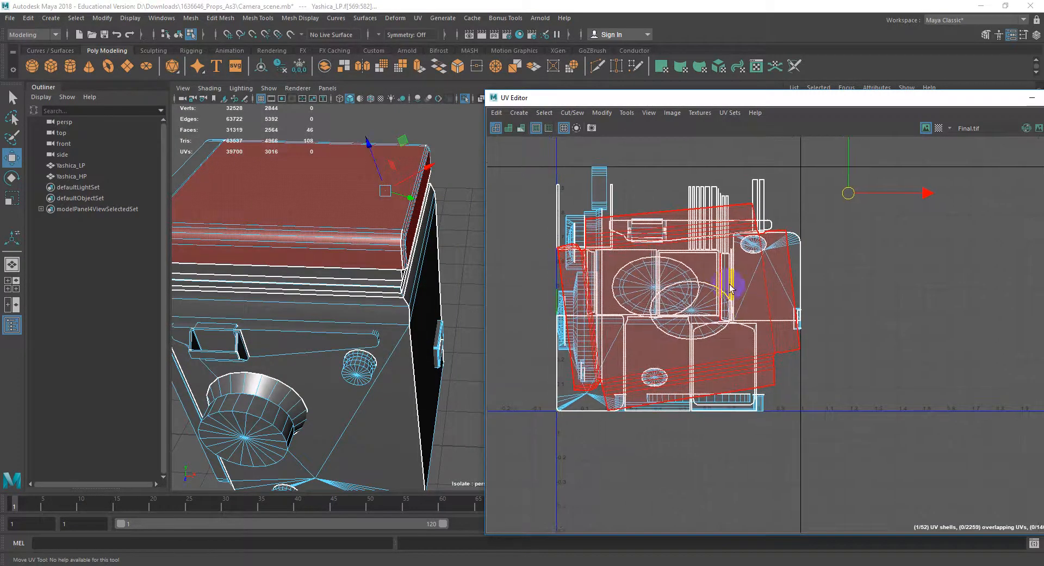
Rotate the unfolded hood shell closer to upright, move it sideways away from most other shells, and reposition the UV Editor window.
{"action": "key", "text": "e"}
{"action": "left_click", "coordinate": [714, 266]}
{"action": "left_click_drag", "start_coordinate": [727, 252], "coordinate": [732, 257]}
{"action": "key", "text": "w"}
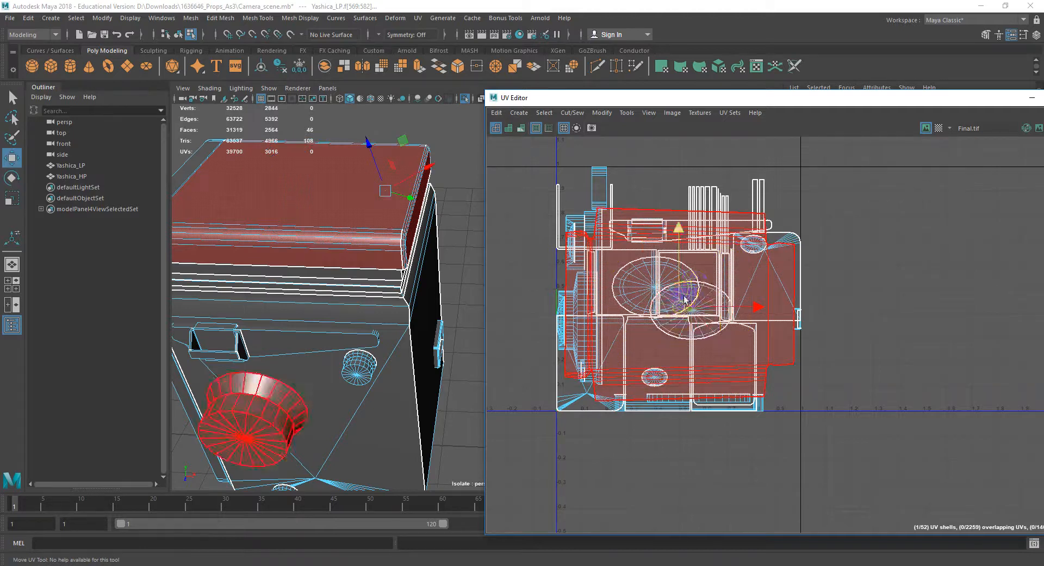
{"action": "left_click_drag", "start_coordinate": [679, 307], "coordinate": [834, 309]}
{"action": "left_click_drag", "start_coordinate": [939, 102], "coordinate": [837, 79]}
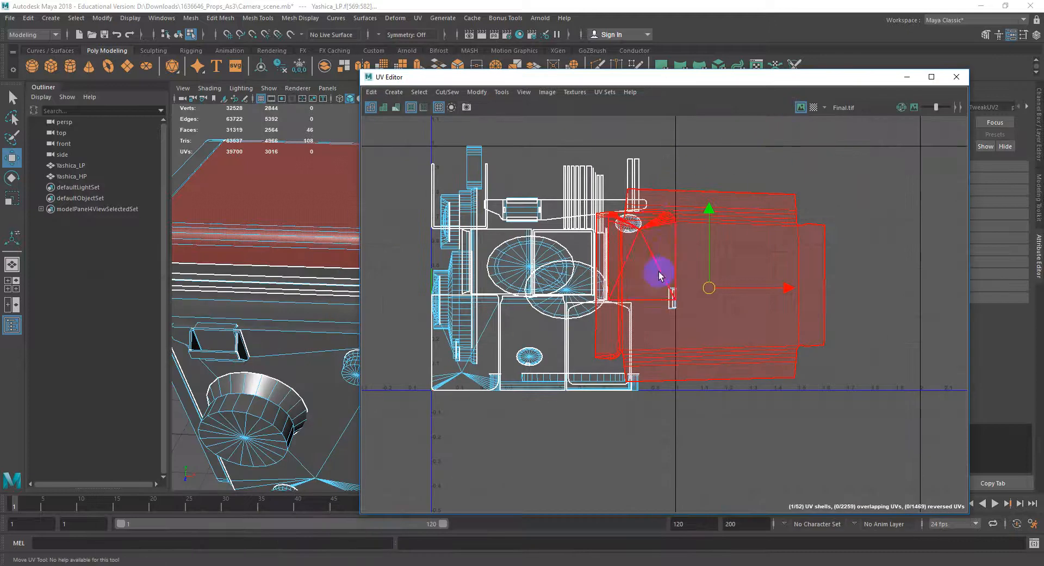
Minimize the UV Editor and check the transform values of the Yashica_LP object in the Channel Box in object mode.
{"action": "left_click", "coordinate": [907, 77]}
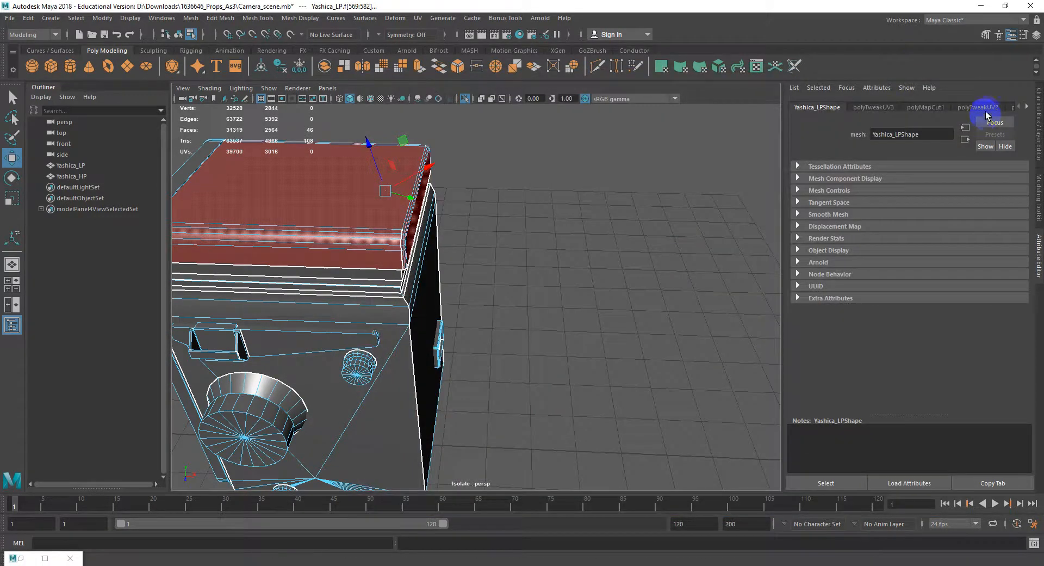
{"action": "scroll", "coordinate": [991, 109], "scroll_direction": "down", "scroll_amount": 8}
{"action": "left_click", "coordinate": [1041, 114]}
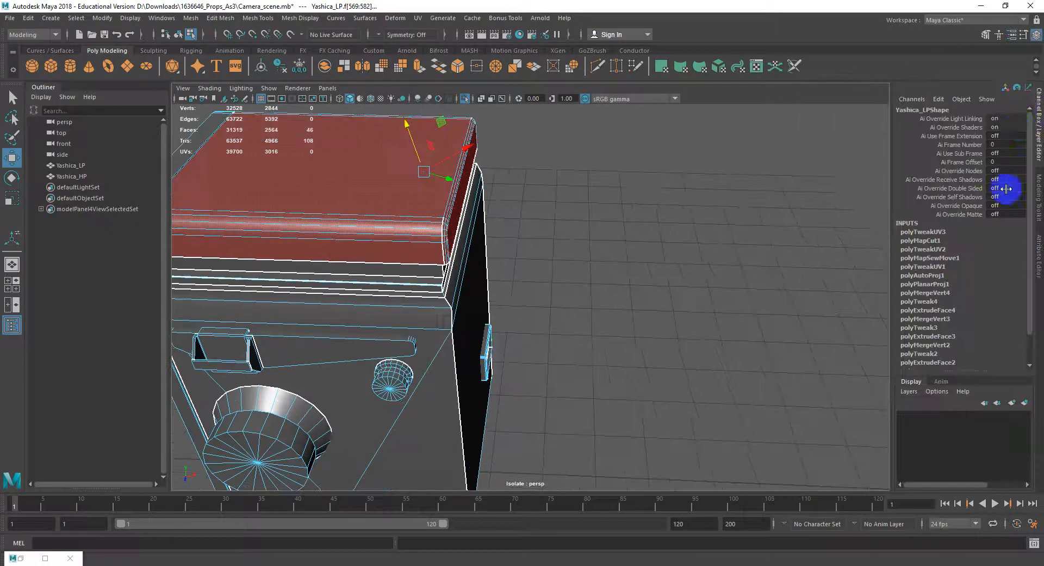
{"action": "key", "text": "F8"}
{"action": "right_click", "coordinate": [324, 205]}
{"action": "left_click", "coordinate": [350, 193]}
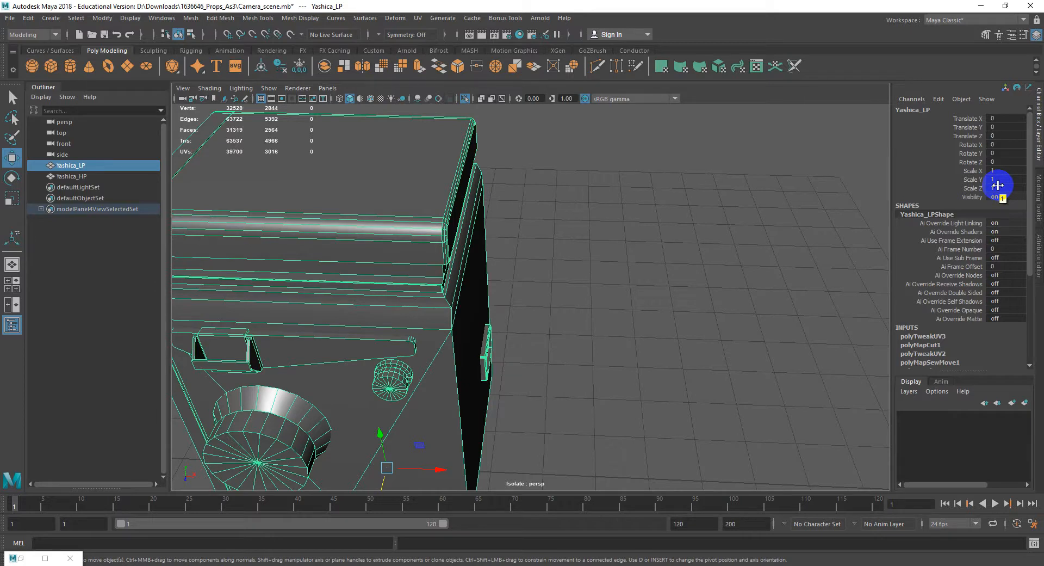
{"action": "left_click", "coordinate": [102, 18]}
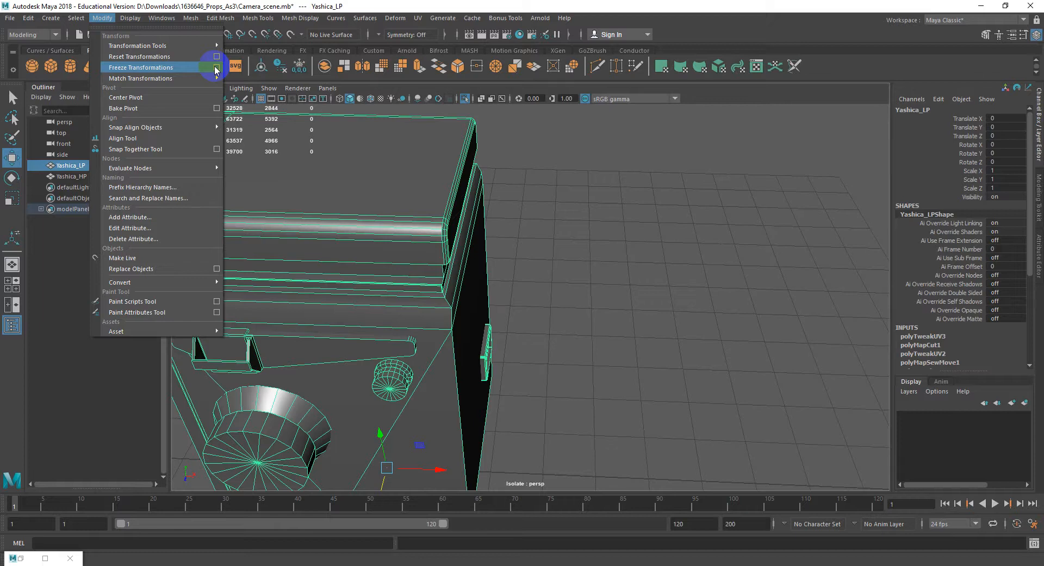
{"action": "left_click", "coordinate": [458, 196]}
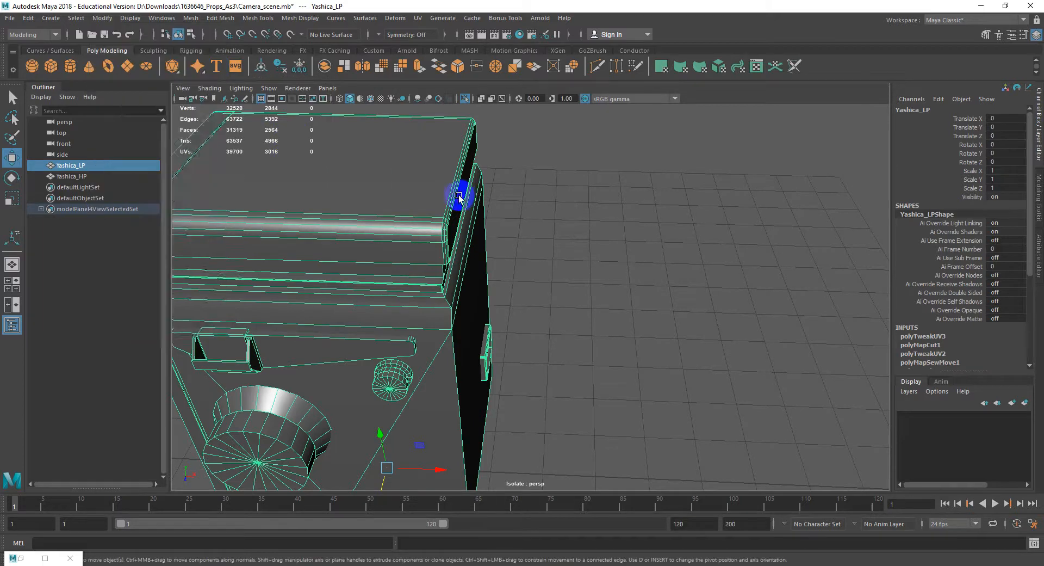
{"action": "scroll", "coordinate": [466, 220], "scroll_direction": "down", "scroll_amount": 3}
{"action": "left_click_drag", "start_coordinate": [466, 226], "coordinate": [457, 242], "text": "alt"}
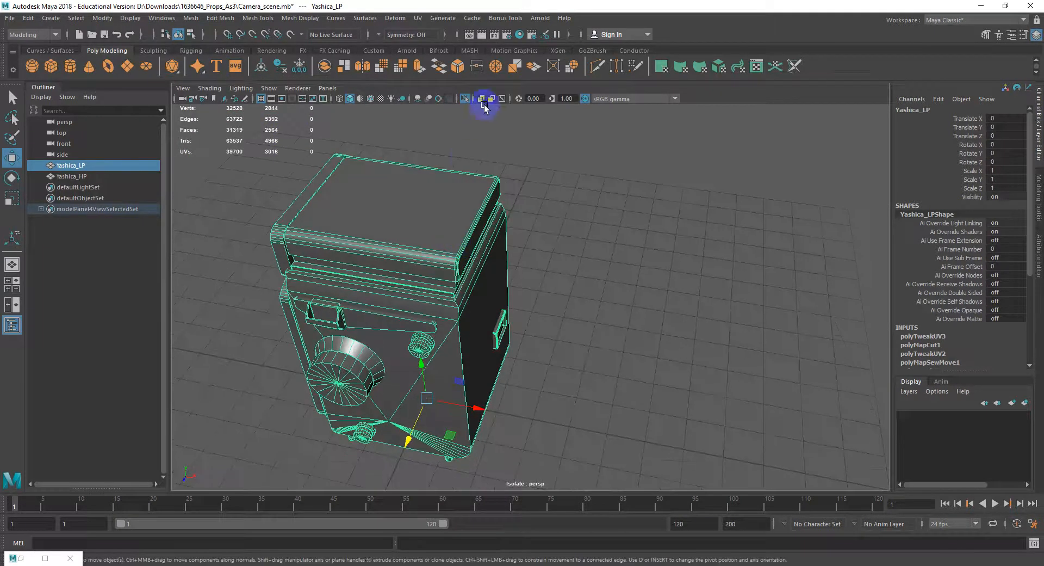
Reopen the UV Editor for the camera and close the UV Toolkit window.
{"action": "left_click", "coordinate": [417, 18]}
{"action": "left_click", "coordinate": [428, 35]}
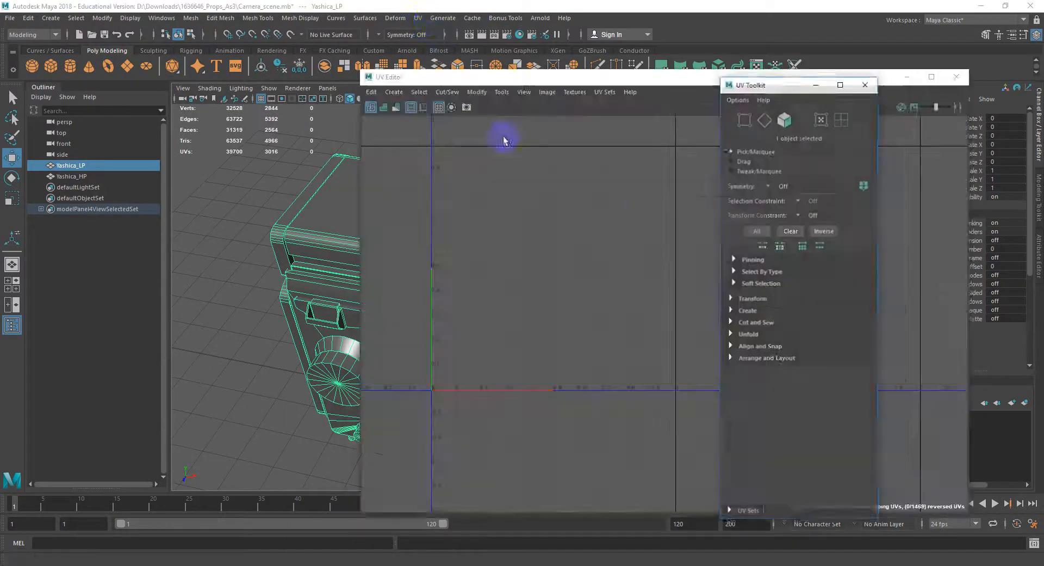
{"action": "left_click", "coordinate": [322, 224]}
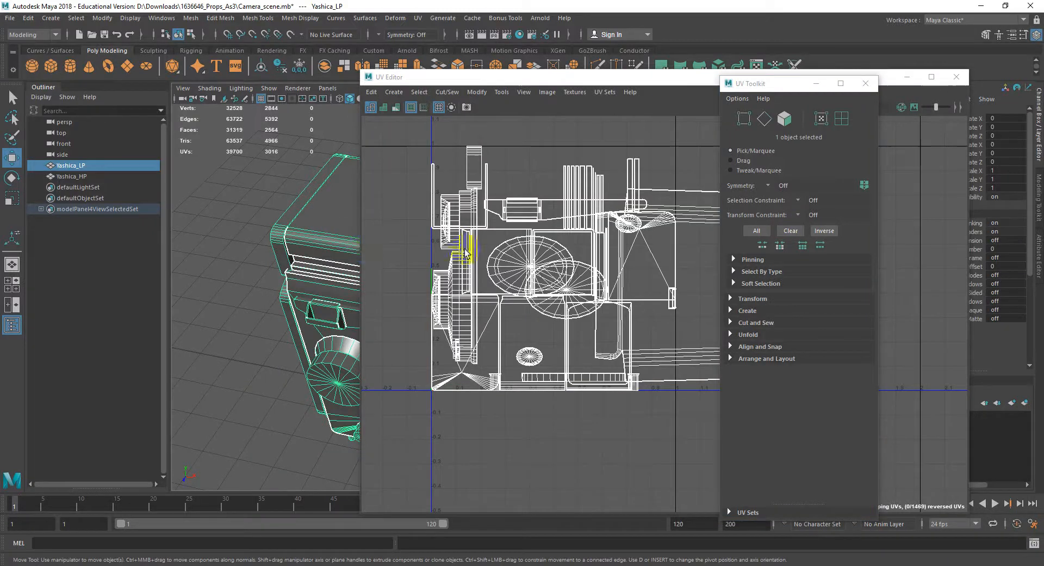
{"action": "left_click", "coordinate": [866, 84]}
{"action": "left_click_drag", "start_coordinate": [303, 292], "coordinate": [337, 278], "text": "alt"}
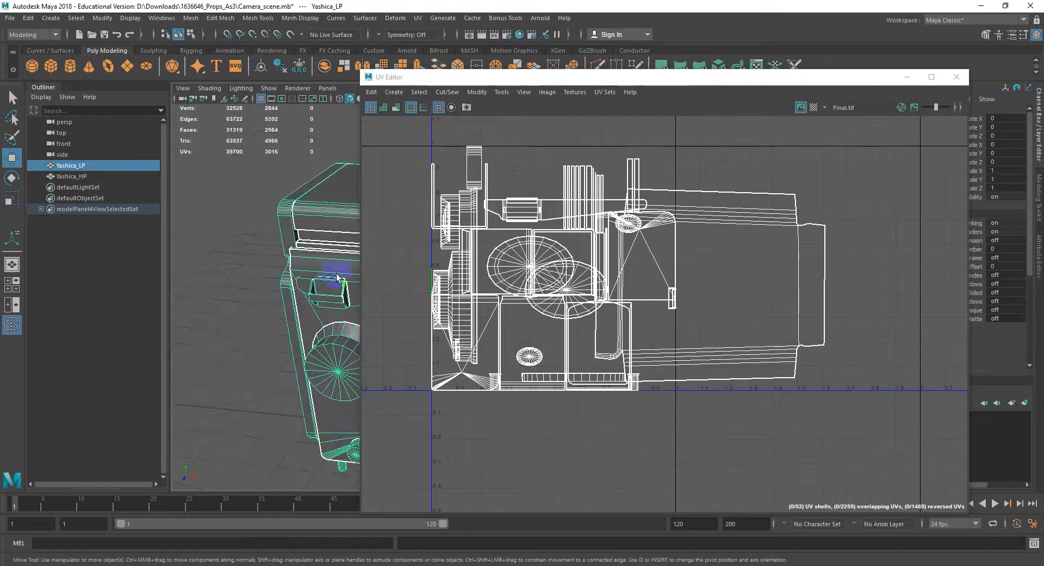
Select all UV shells of the camera, open the Layout UVs options clear of the viewport, and reset them to defaults.
{"action": "right_click_drag", "start_coordinate": [614, 231], "coordinate": [612, 258]}
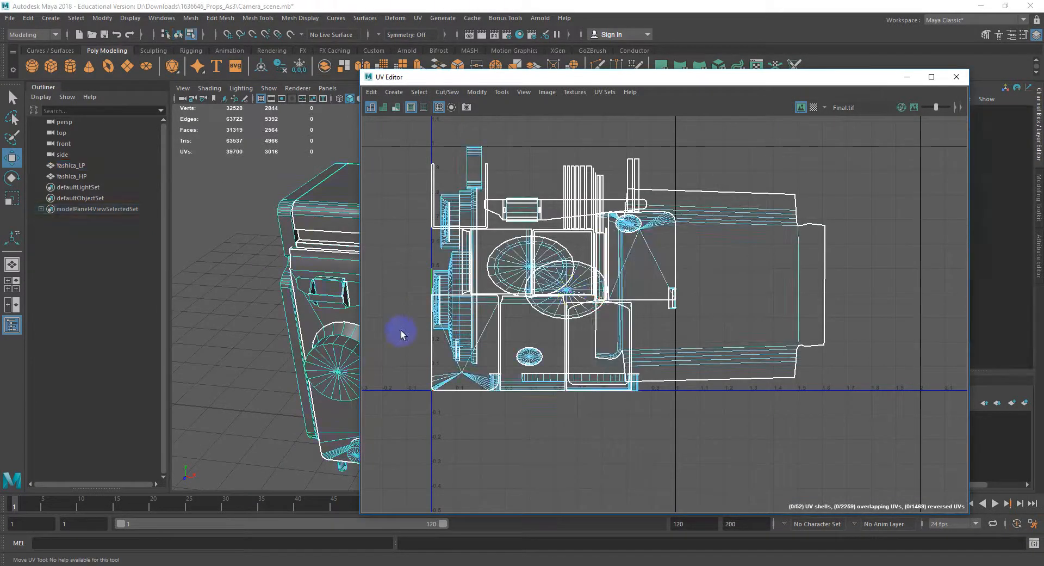
{"action": "right_click_drag", "start_coordinate": [575, 290], "coordinate": [532, 276]}
{"action": "double_click", "coordinate": [614, 230]}
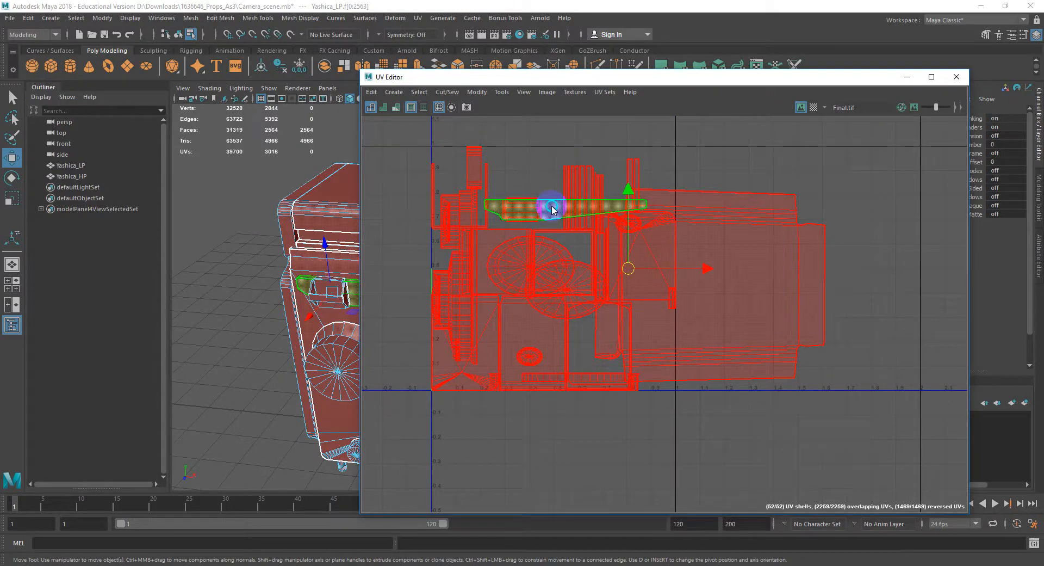
{"action": "right_click_drag", "start_coordinate": [544, 206], "coordinate": [500, 239], "text": "shift"}
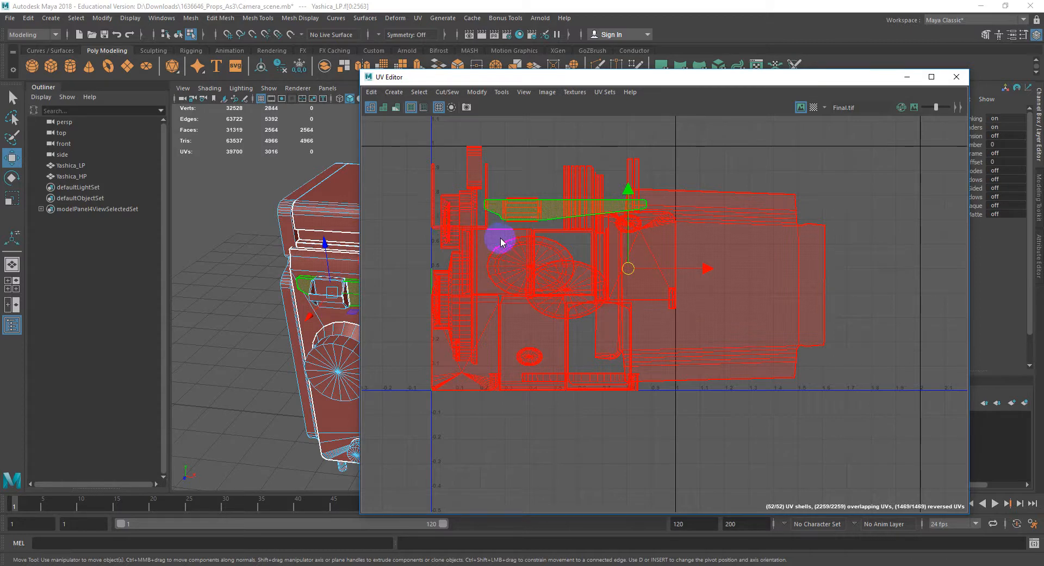
{"action": "left_click_drag", "start_coordinate": [345, 82], "coordinate": [508, 80]}
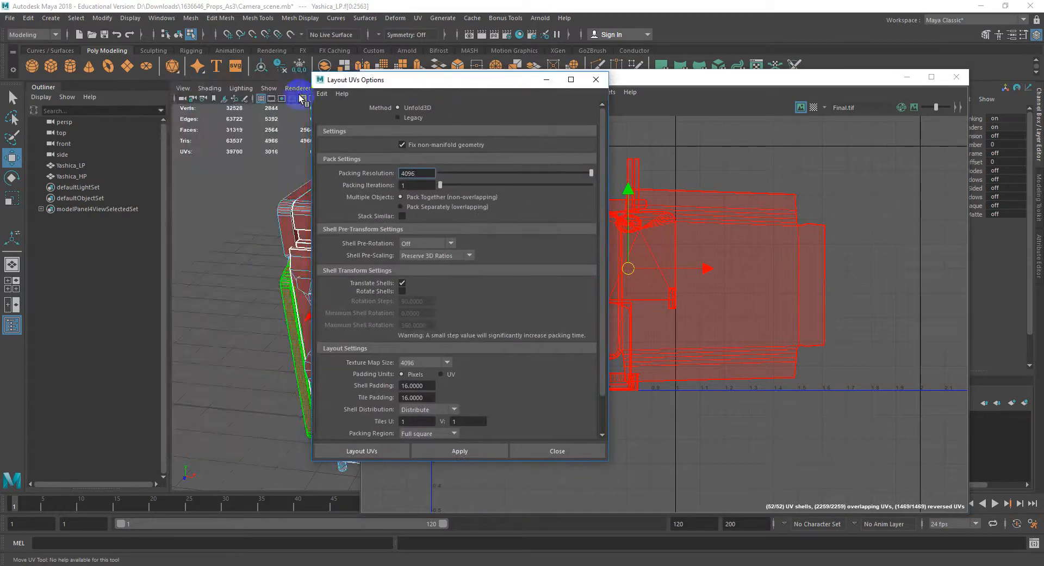
{"action": "left_click", "coordinate": [322, 94]}
{"action": "left_click", "coordinate": [339, 115]}
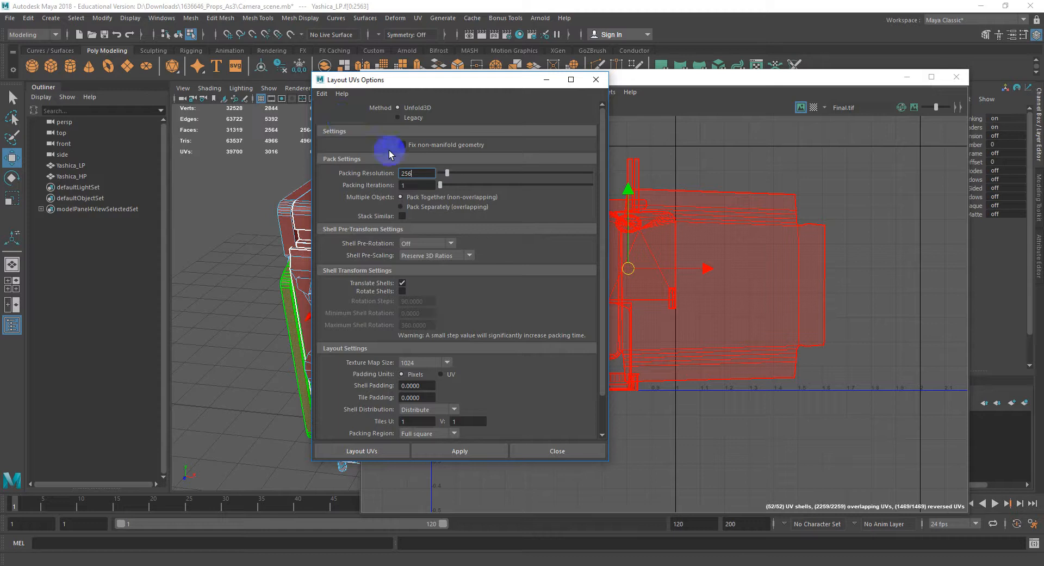
Set the layout packing resolution to 4096 and keep shell pre-scaling on Preserve 3D Ratios.
{"action": "left_click", "coordinate": [431, 174]}
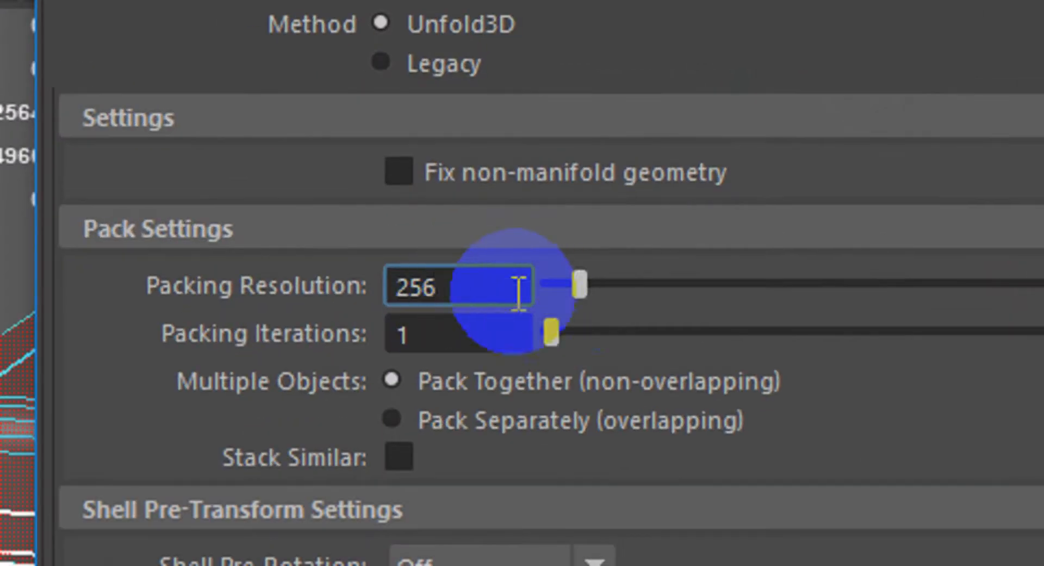
{"action": "left_click_drag", "start_coordinate": [579, 285], "coordinate": [1043, 294]}
{"action": "double_click", "coordinate": [144, 287]}
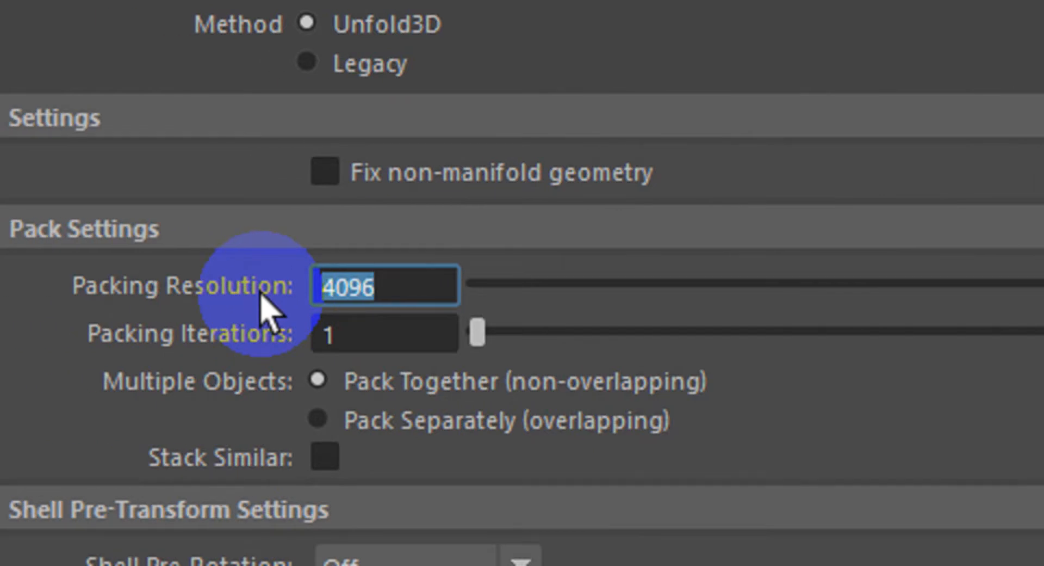
{"action": "type", "text": "819"}
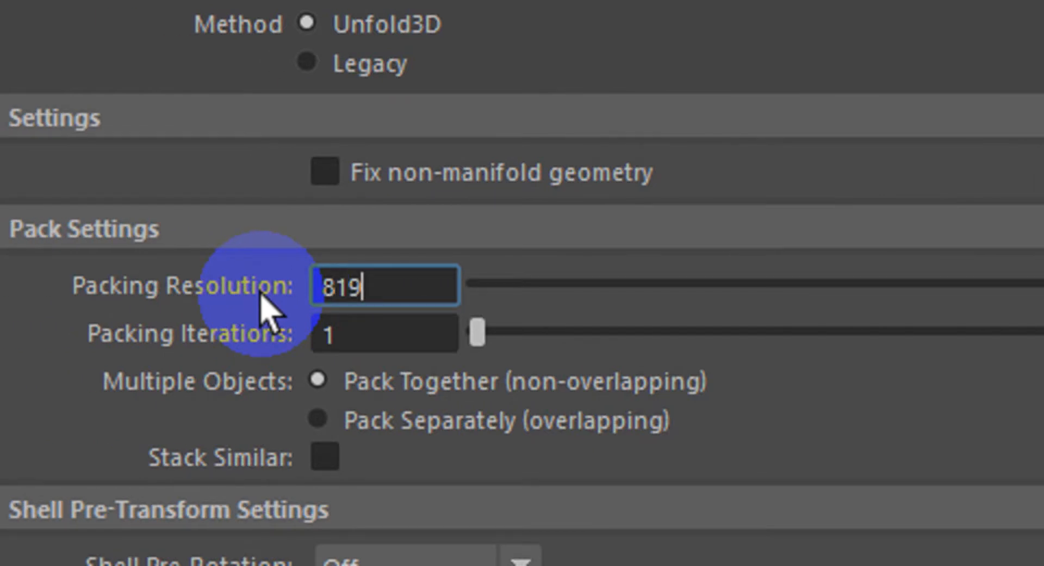
{"action": "left_click", "coordinate": [398, 296]}
{"action": "left_click_drag", "start_coordinate": [430, 285], "coordinate": [240, 289]}
{"action": "left_click_drag", "start_coordinate": [642, 297], "coordinate": [1041, 296]}
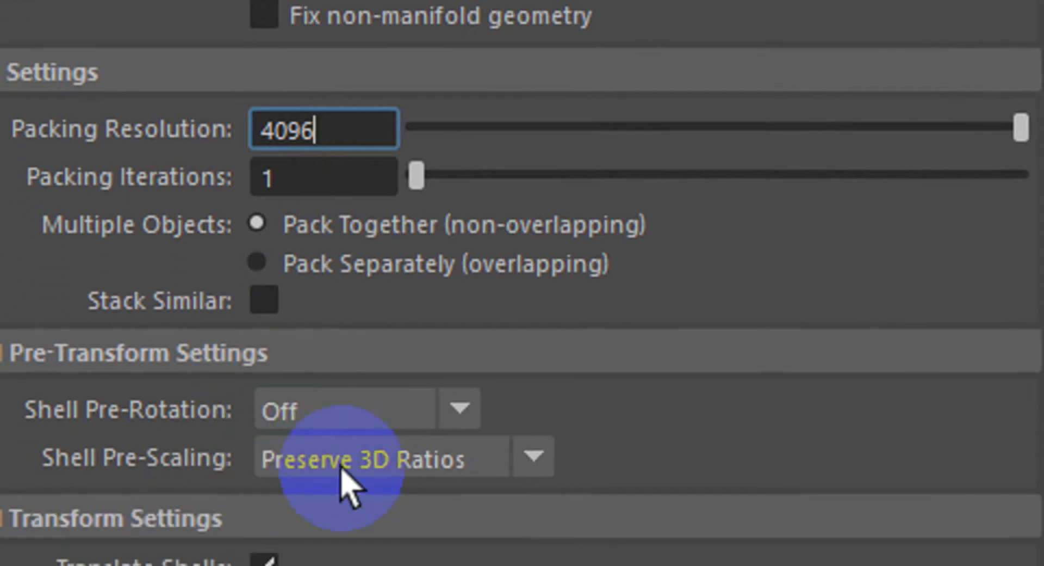
{"action": "left_click", "coordinate": [342, 469]}
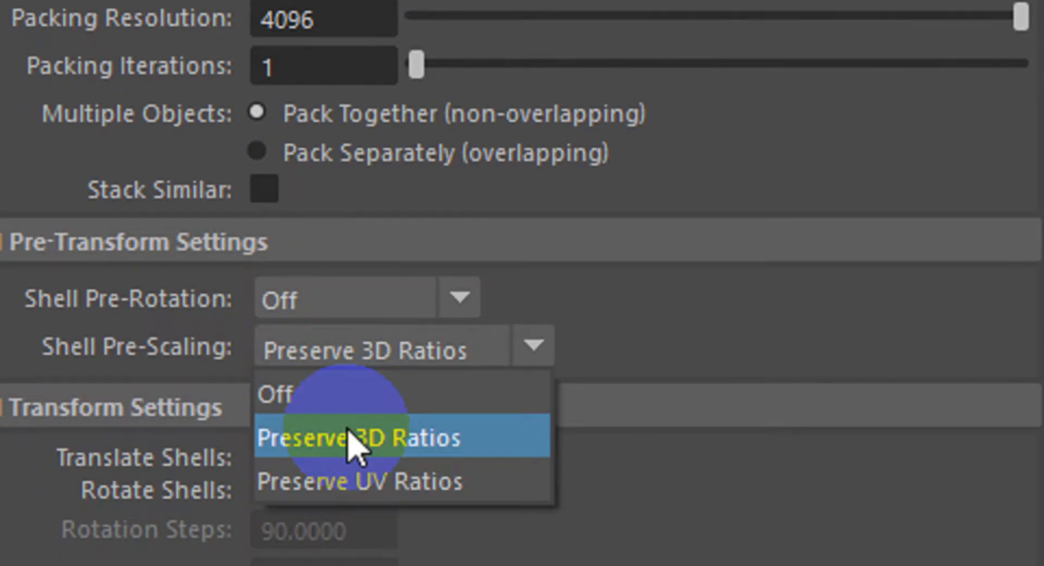
{"action": "left_click", "coordinate": [351, 439]}
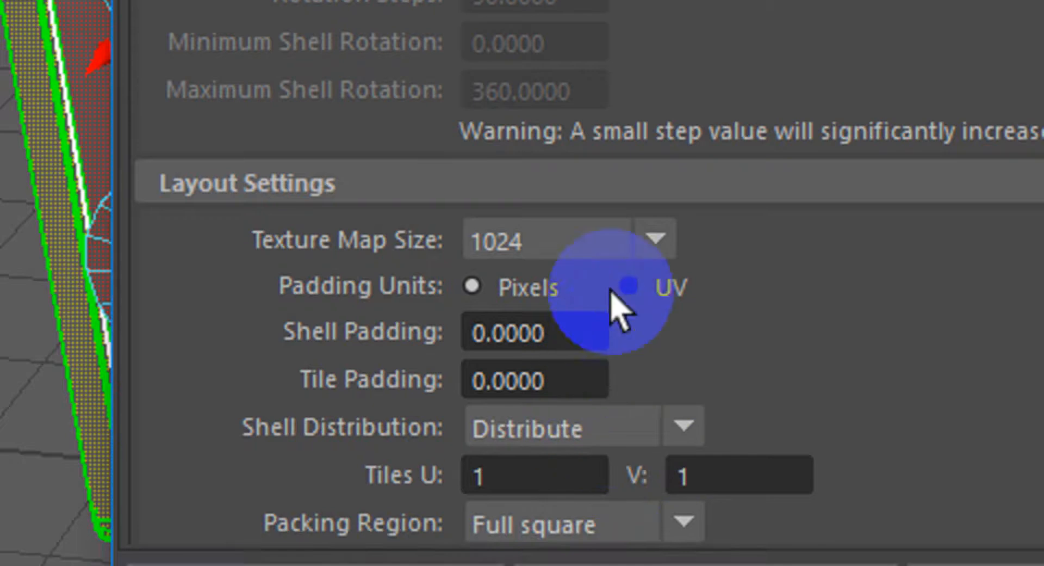
Set the layout texture map size to 4096 and both the shell padding and tile padding to 16 pixels.
{"action": "left_click", "coordinate": [637, 325]}
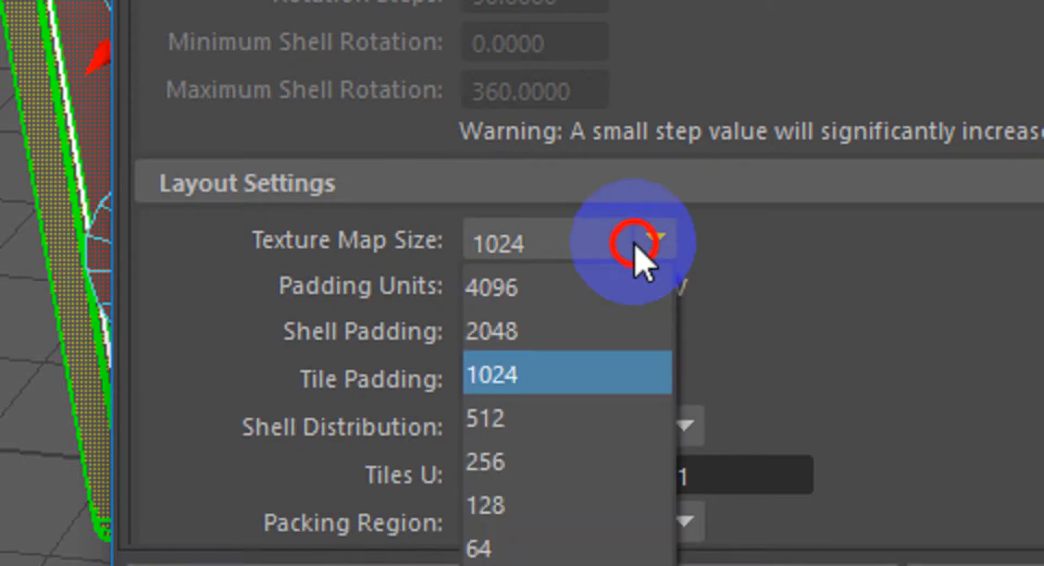
{"action": "left_click", "coordinate": [523, 288]}
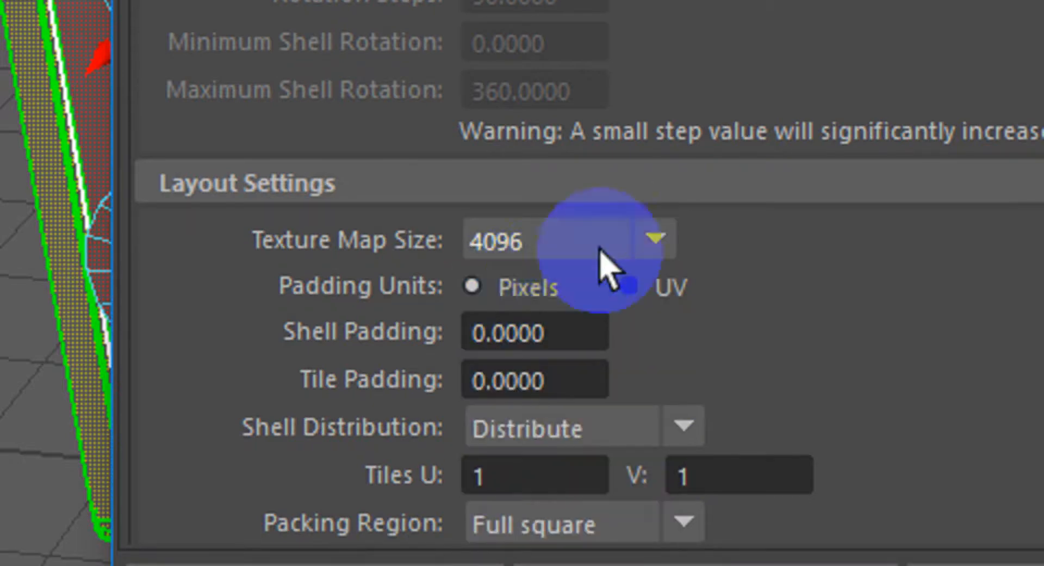
{"action": "left_click", "coordinate": [508, 335]}
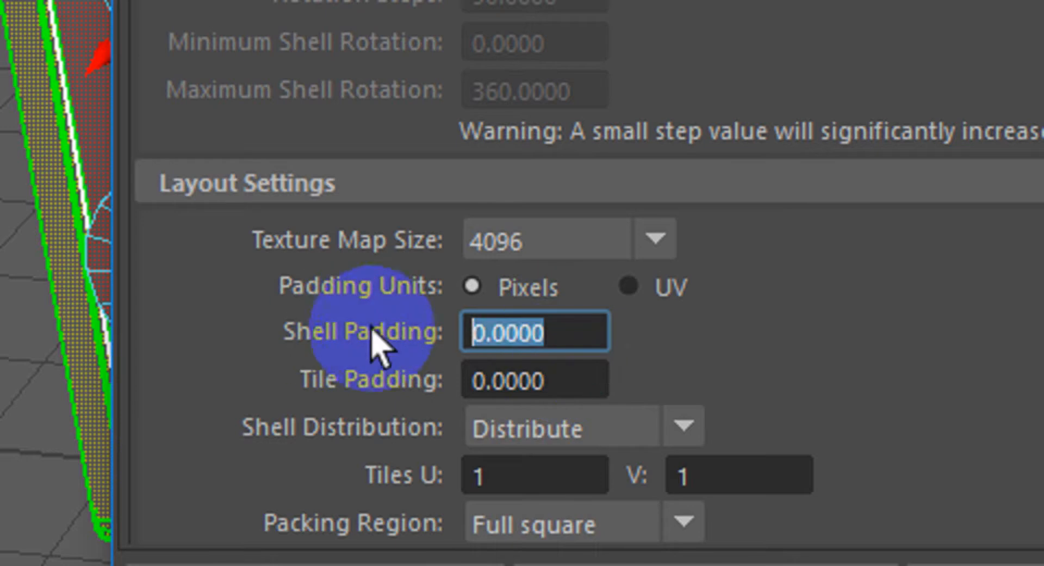
{"action": "type", "text": "16"}
{"action": "left_click", "coordinate": [567, 379]}
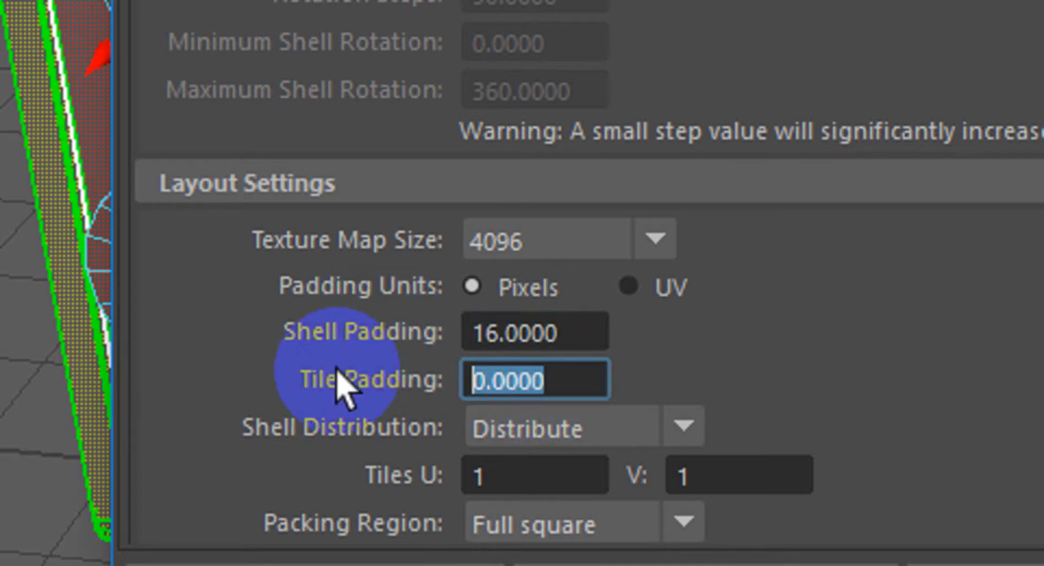
{"action": "type", "text": "16"}
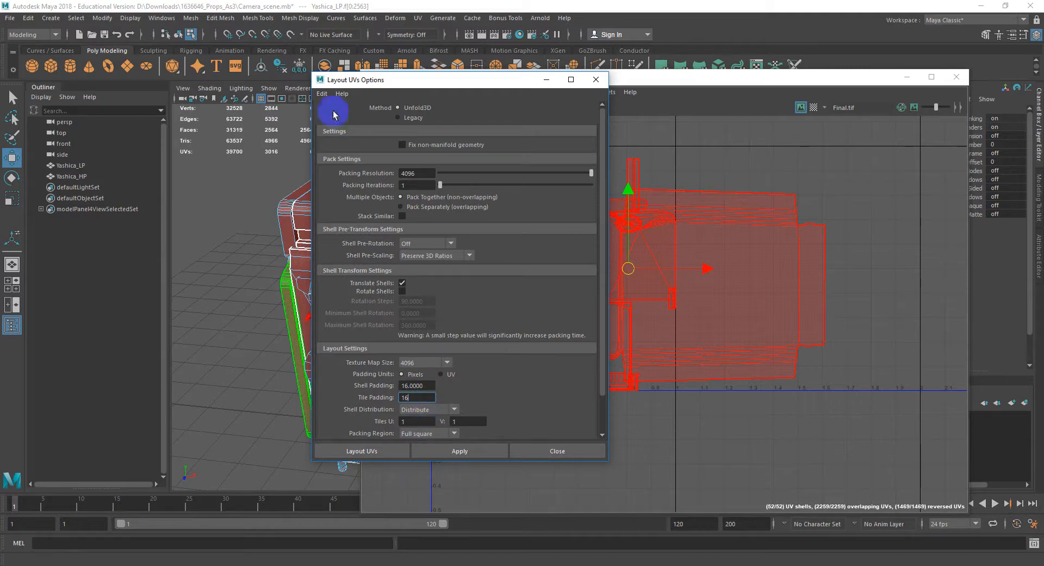
Save the Layout UVs settings and lay out all selected camera shells.
{"action": "left_click", "coordinate": [324, 95]}
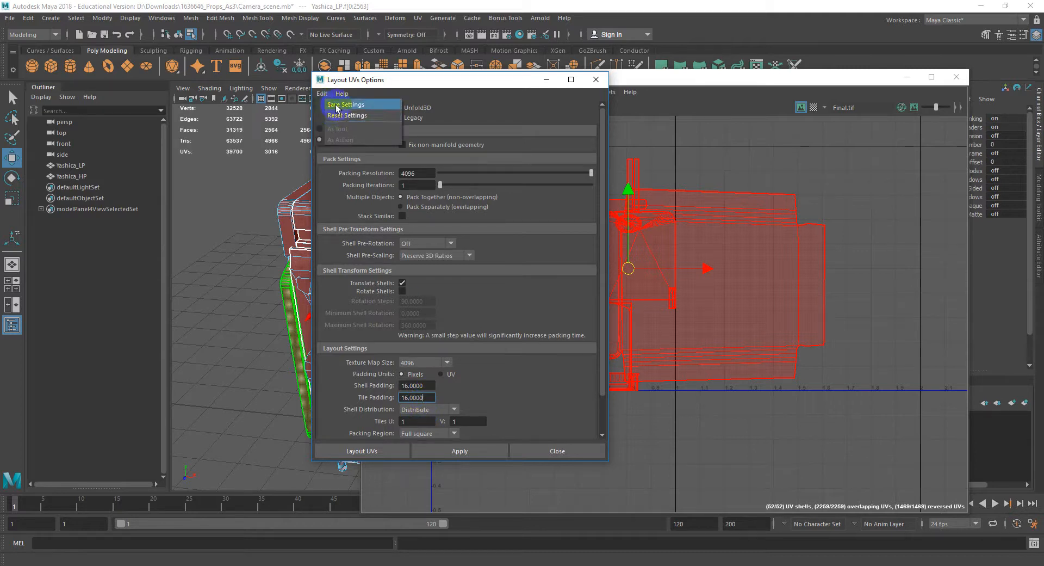
{"action": "left_click", "coordinate": [332, 105]}
{"action": "left_click", "coordinate": [374, 457]}
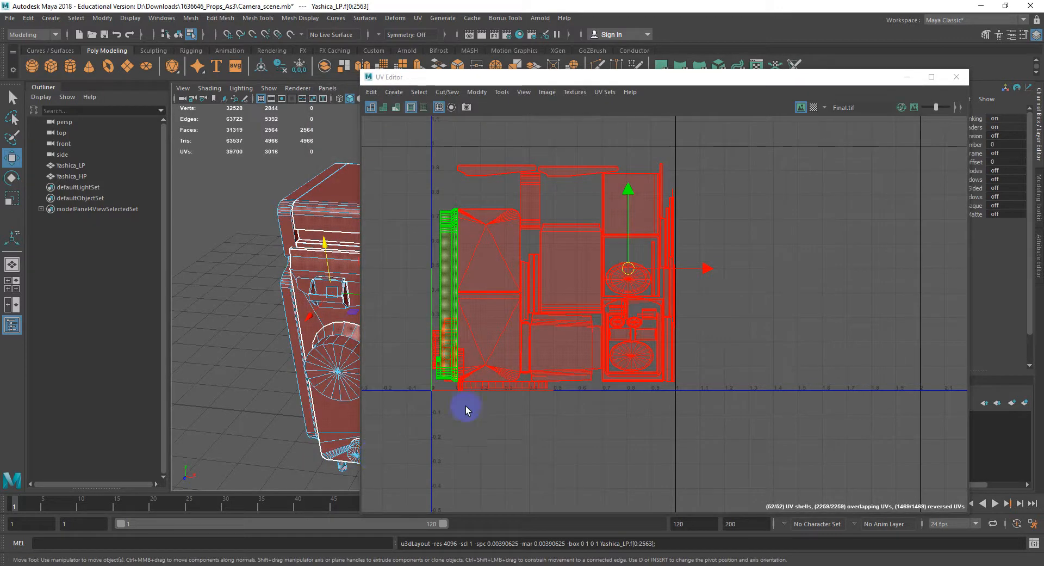
Select the large body-panel shells one by one to locate them on the model, keeping the UV Editor floating beside the camera.
{"action": "left_click", "coordinate": [484, 274]}
{"action": "left_click_drag", "start_coordinate": [331, 271], "coordinate": [272, 299], "text": "alt"}
{"action": "left_click_drag", "start_coordinate": [609, 78], "coordinate": [710, 89]}
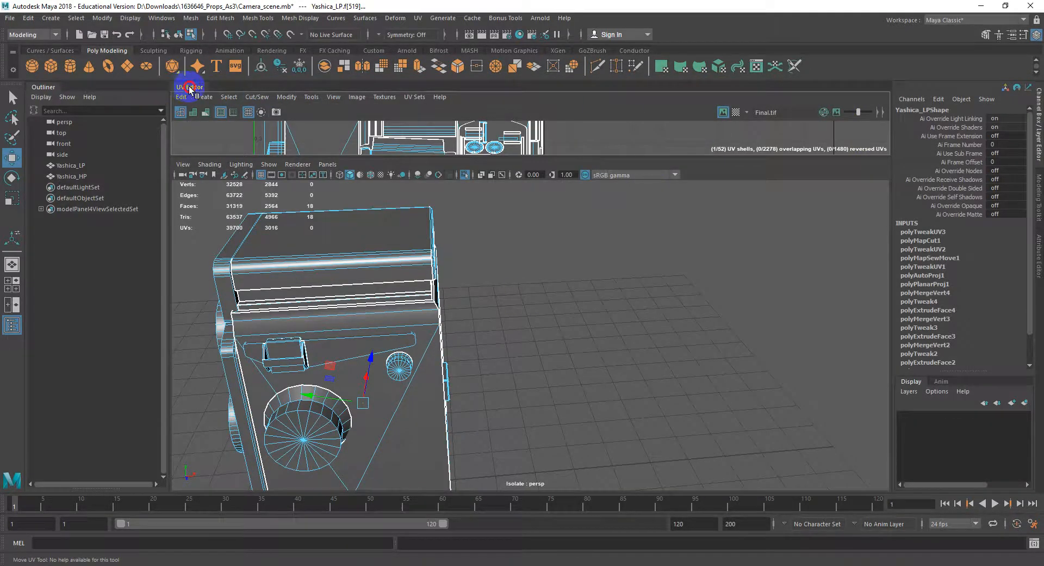
{"action": "left_click_drag", "start_coordinate": [190, 87], "coordinate": [451, 70]}
{"action": "middle_click_drag", "start_coordinate": [328, 297], "coordinate": [286, 275], "text": "alt"}
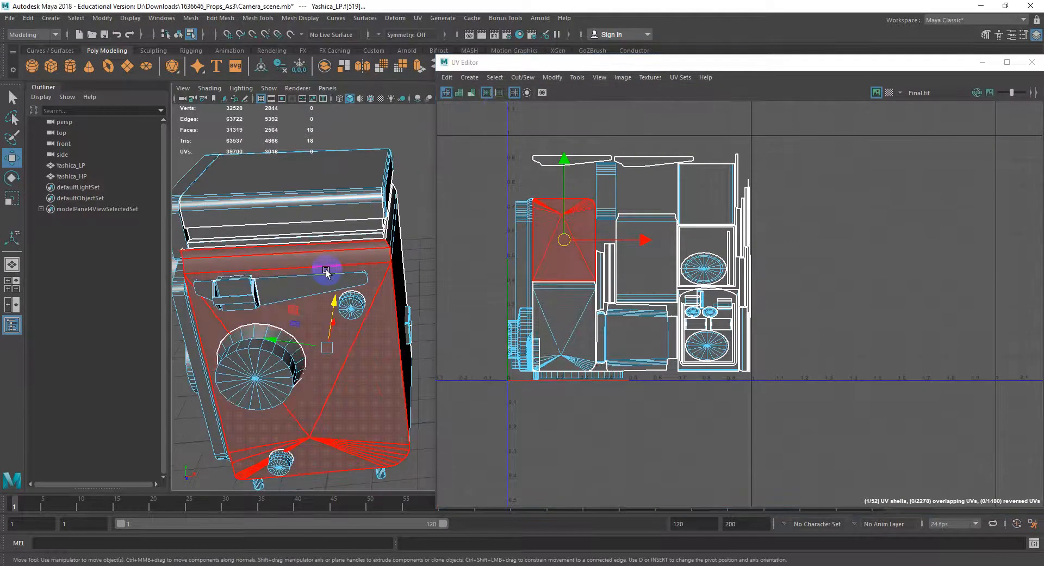
{"action": "left_click", "coordinate": [626, 277]}
{"action": "left_click_drag", "start_coordinate": [396, 298], "coordinate": [293, 319], "text": "alt"}
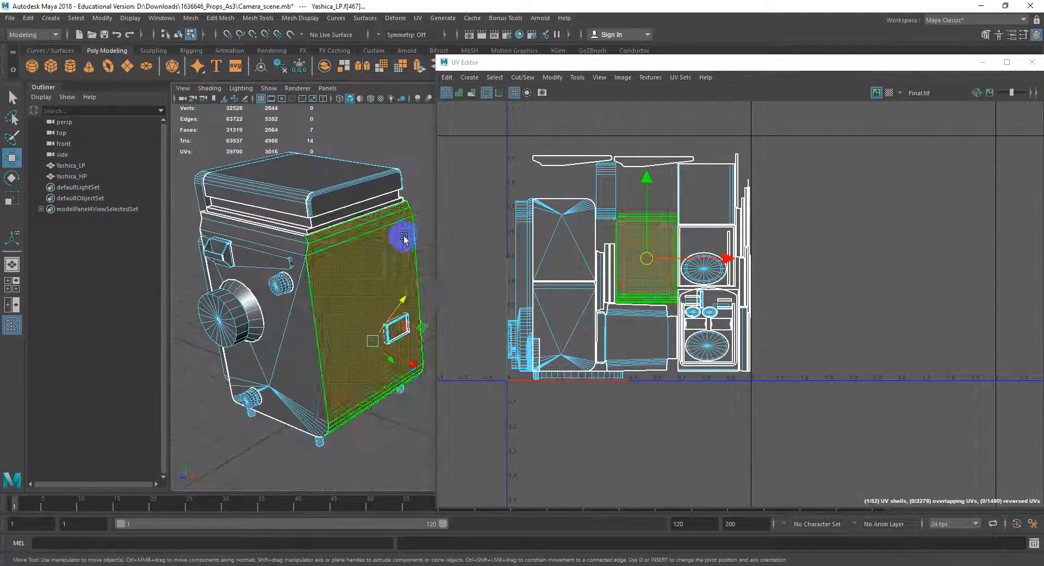
Move the selected rectangular body-panel shell out of the packed layout into empty UV space and switch to edge selection.
{"action": "scroll", "coordinate": [635, 282], "scroll_direction": "up", "scroll_amount": 2}
{"action": "left_click_drag", "start_coordinate": [632, 257], "coordinate": [883, 258]}
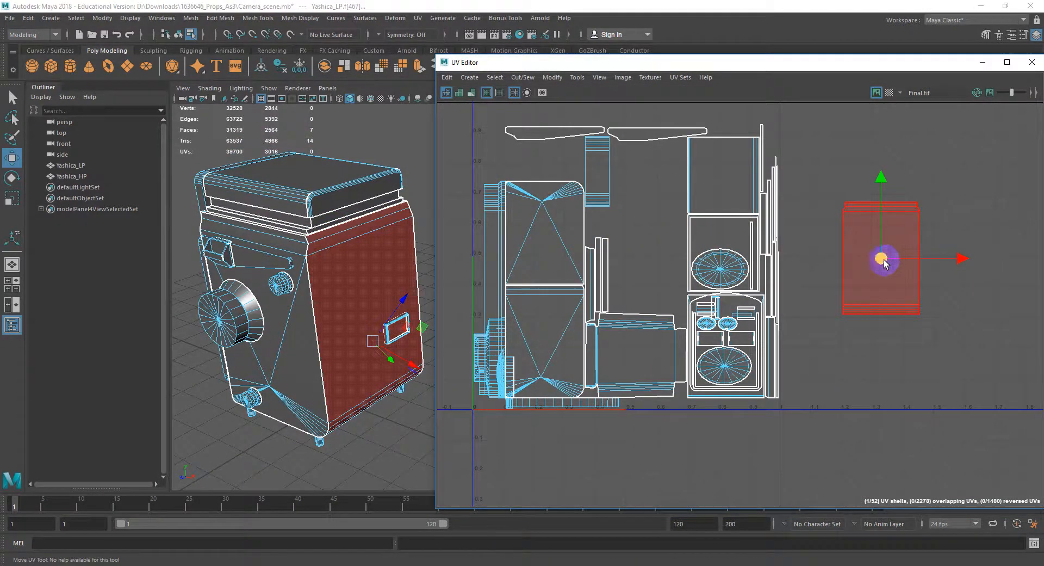
{"action": "middle_click_drag", "start_coordinate": [884, 258], "coordinate": [822, 263], "text": "alt"}
{"action": "right_click_drag", "start_coordinate": [820, 211], "coordinate": [820, 180]}
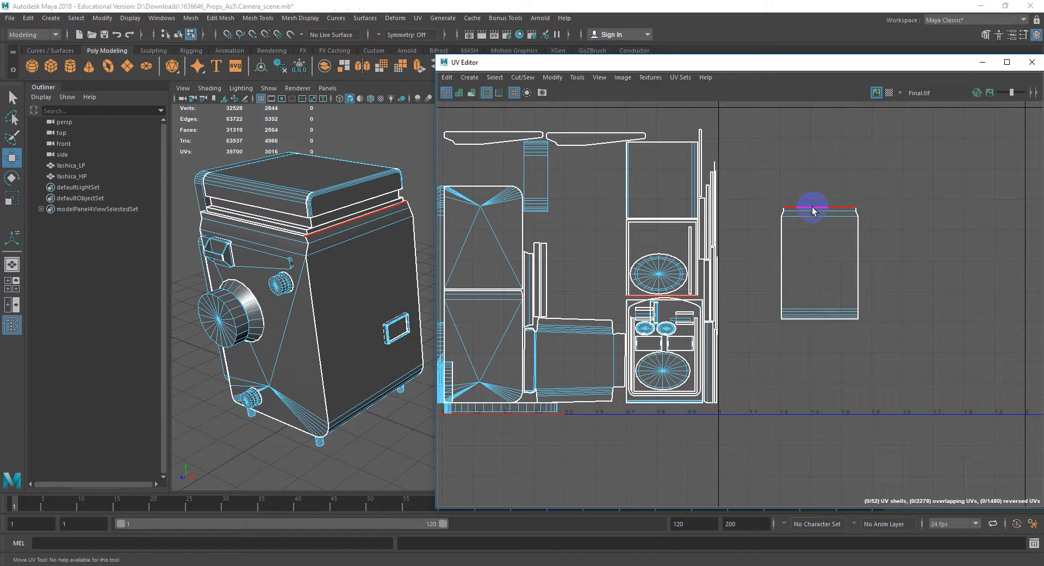
Try to move and sew the whole border edge loop of the isolated body-panel shell.
{"action": "double_click", "coordinate": [812, 207]}
{"action": "scroll", "coordinate": [811, 207], "scroll_direction": "down", "scroll_amount": 2}
{"action": "middle_click_drag", "start_coordinate": [729, 232], "coordinate": [730, 248], "text": "alt"}
{"action": "right_click_drag", "start_coordinate": [810, 219], "coordinate": [815, 201], "text": "shift"}
{"action": "scroll", "coordinate": [816, 223], "scroll_direction": "up", "scroll_amount": 6}
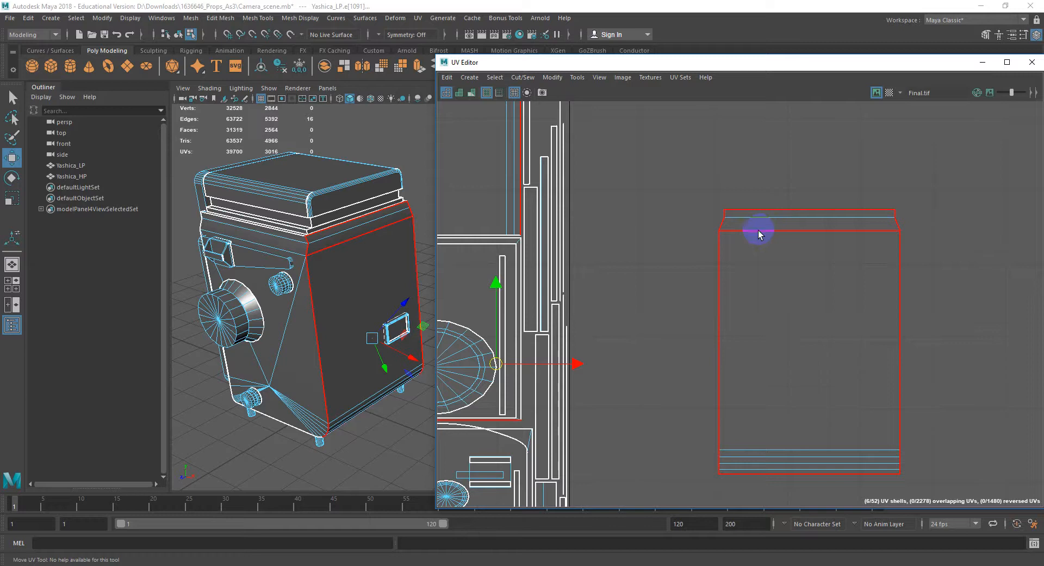
Move and sew the isolated panel's upper, lower and two long side edges to the neighbouring camera-body shells.
{"action": "left_click", "coordinate": [737, 205]}
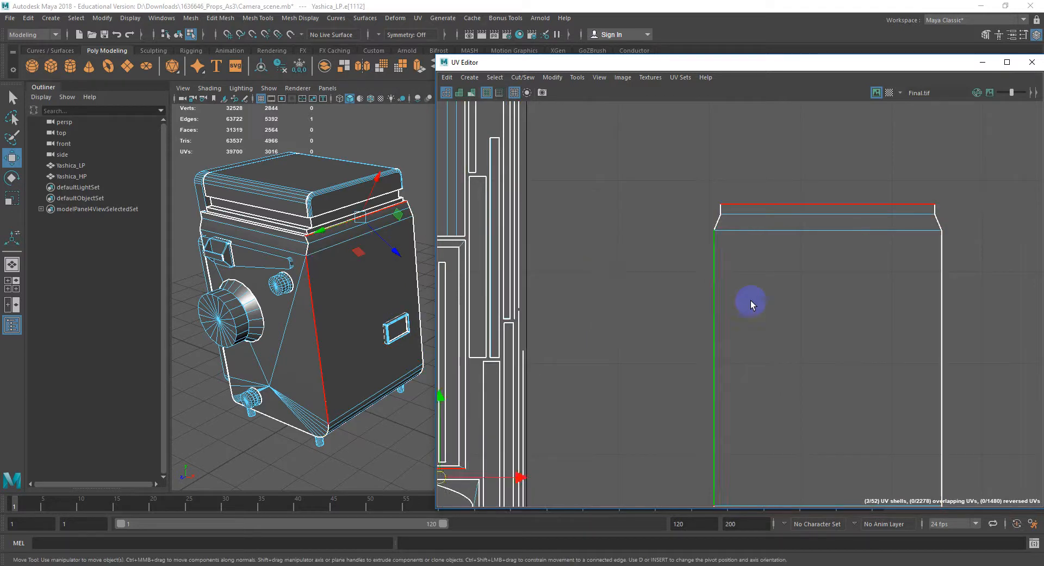
{"action": "left_click", "coordinate": [941, 301], "text": "shift"}
{"action": "scroll", "coordinate": [911, 321], "scroll_direction": "down", "scroll_amount": 3}
{"action": "middle_click_drag", "start_coordinate": [846, 342], "coordinate": [781, 240], "text": "alt"}
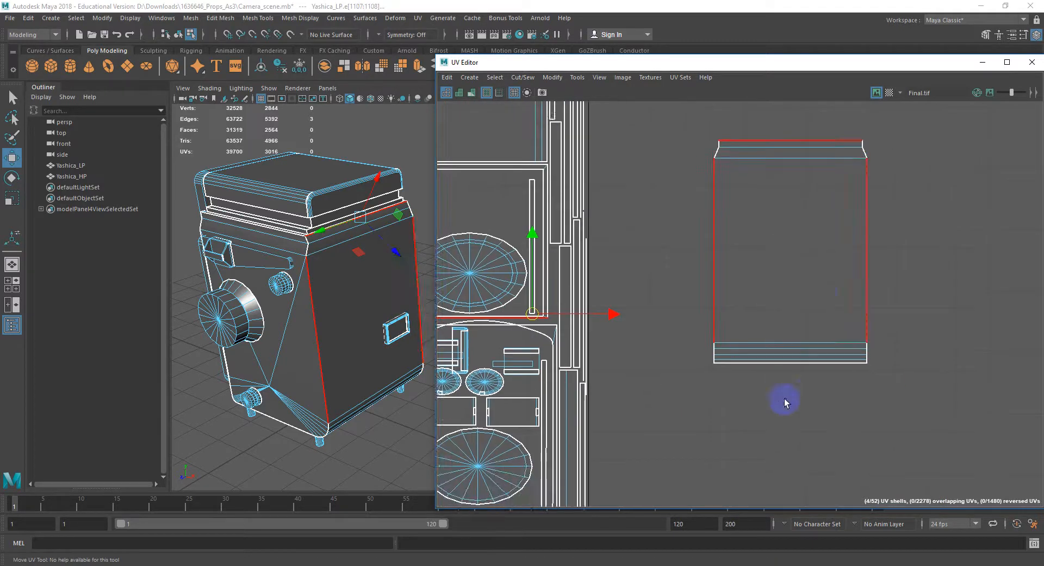
{"action": "left_click", "coordinate": [786, 363], "text": "shift"}
{"action": "right_click", "coordinate": [788, 364], "text": "shift"}
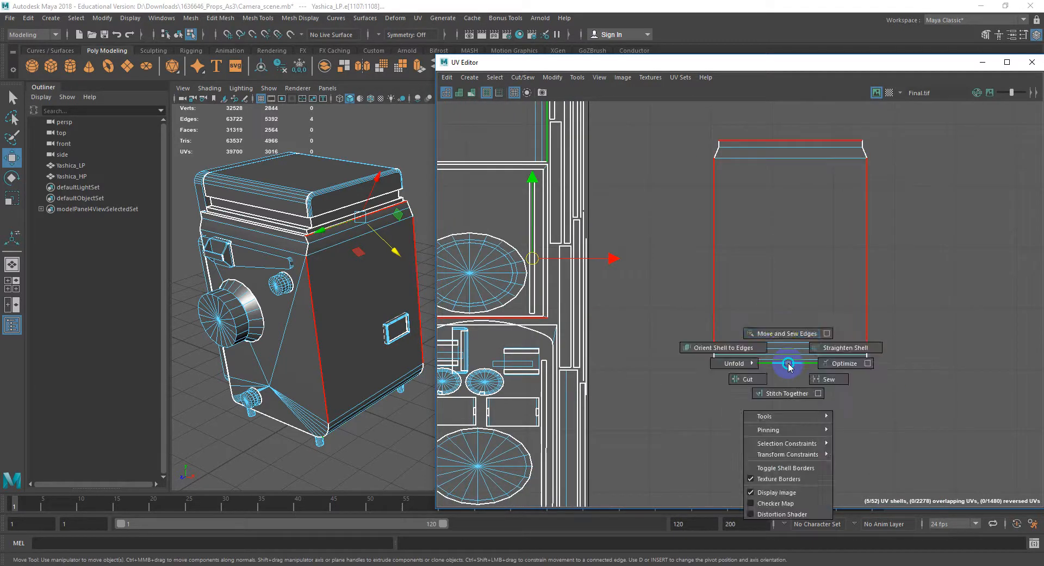
{"action": "left_click", "coordinate": [785, 332]}
Select the merged cross-shaped body shell and move it beside the packed layout, clear of the other shells.
{"action": "scroll", "coordinate": [735, 299], "scroll_direction": "down", "scroll_amount": 5}
{"action": "right_click", "coordinate": [699, 287]}
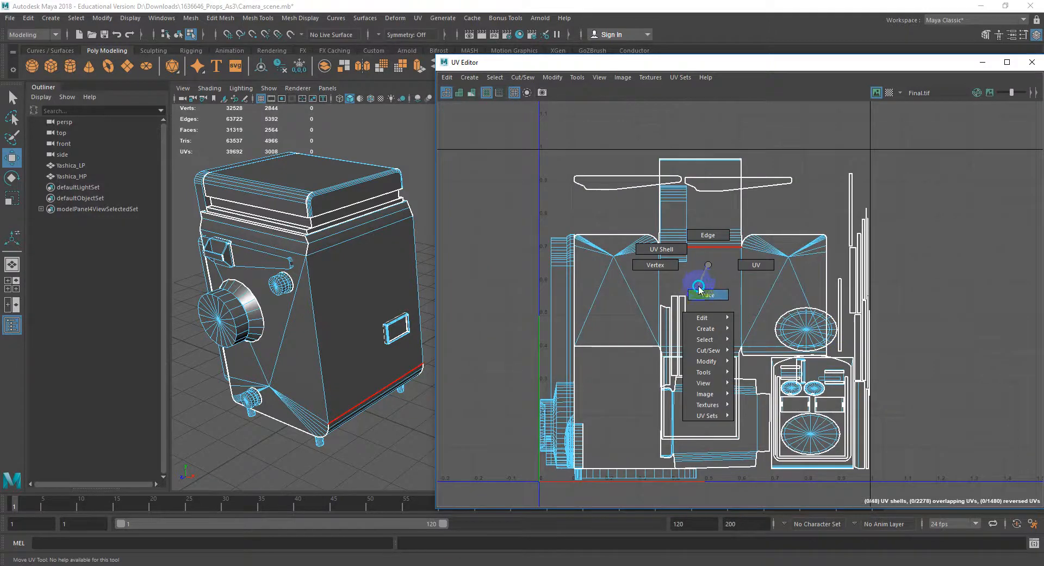
{"action": "right_click_drag", "start_coordinate": [699, 286], "coordinate": [671, 248]}
{"action": "scroll", "coordinate": [723, 296], "scroll_direction": "down", "scroll_amount": 3}
{"action": "left_click", "coordinate": [726, 299]}
{"action": "scroll", "coordinate": [761, 302], "scroll_direction": "down", "scroll_amount": 3}
{"action": "middle_click_drag", "start_coordinate": [756, 303], "coordinate": [642, 310], "text": "alt"}
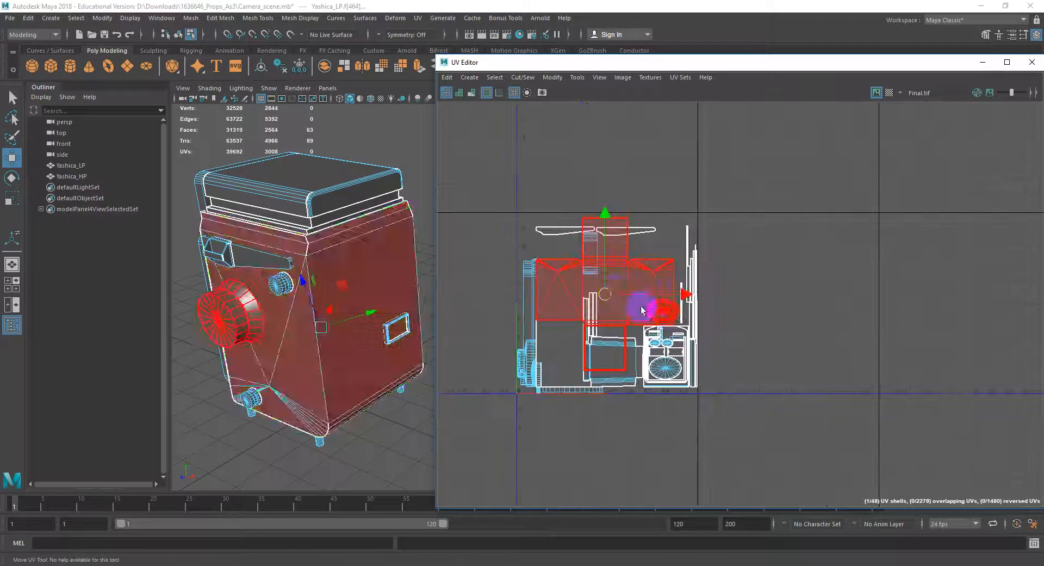
{"action": "left_click_drag", "start_coordinate": [616, 294], "coordinate": [835, 296]}
{"action": "middle_click_drag", "start_coordinate": [792, 307], "coordinate": [692, 295], "text": "alt"}
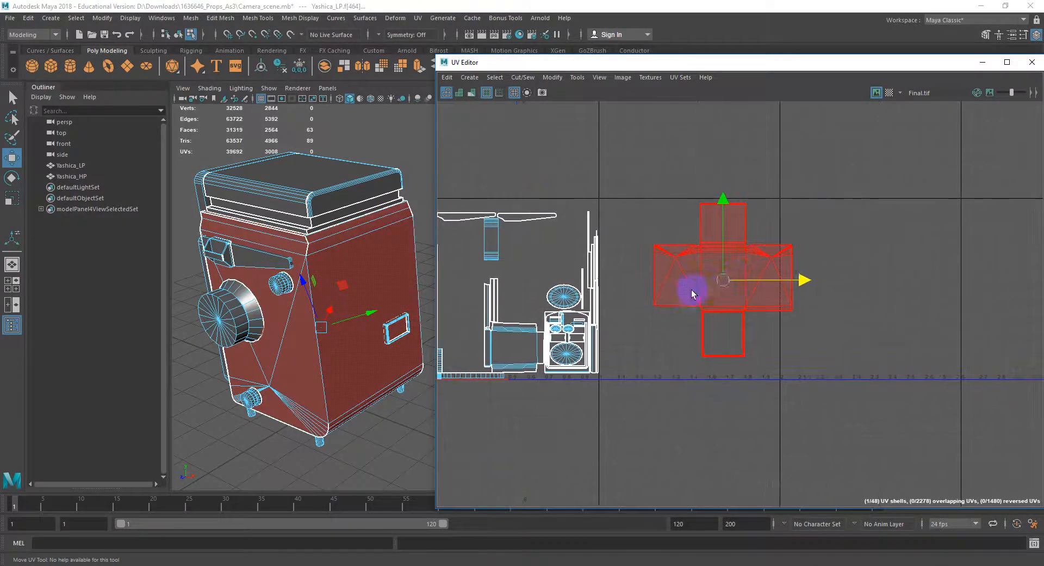
{"action": "left_click", "coordinate": [692, 294]}
Select the edge loop around the inner opening of the square rim attached below the body shell.
{"action": "scroll", "coordinate": [694, 295], "scroll_direction": "up", "scroll_amount": 1}
{"action": "scroll", "coordinate": [745, 348], "scroll_direction": "up", "scroll_amount": 7}
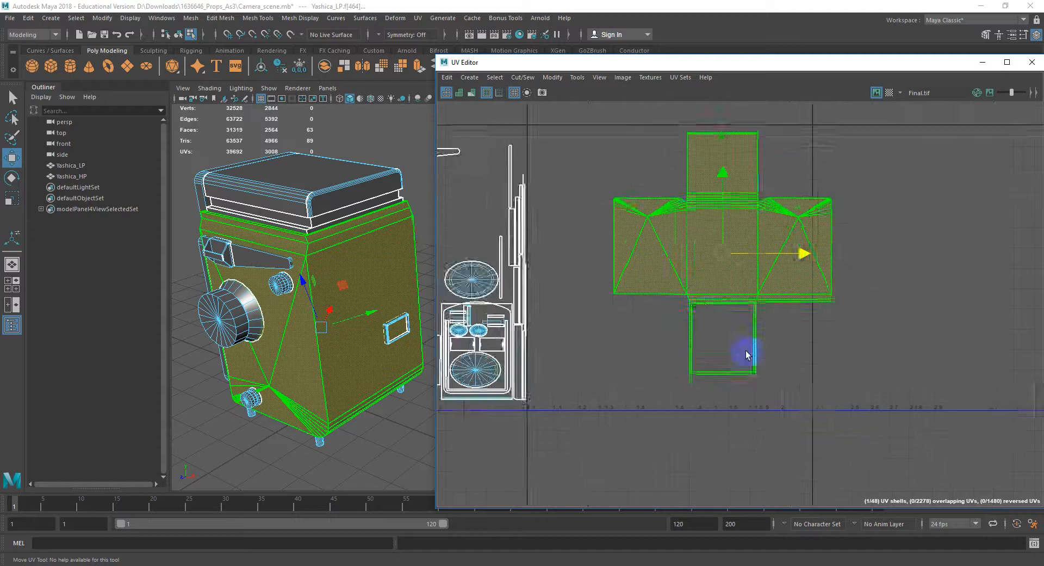
{"action": "middle_click_drag", "start_coordinate": [671, 236], "coordinate": [702, 269], "text": "alt"}
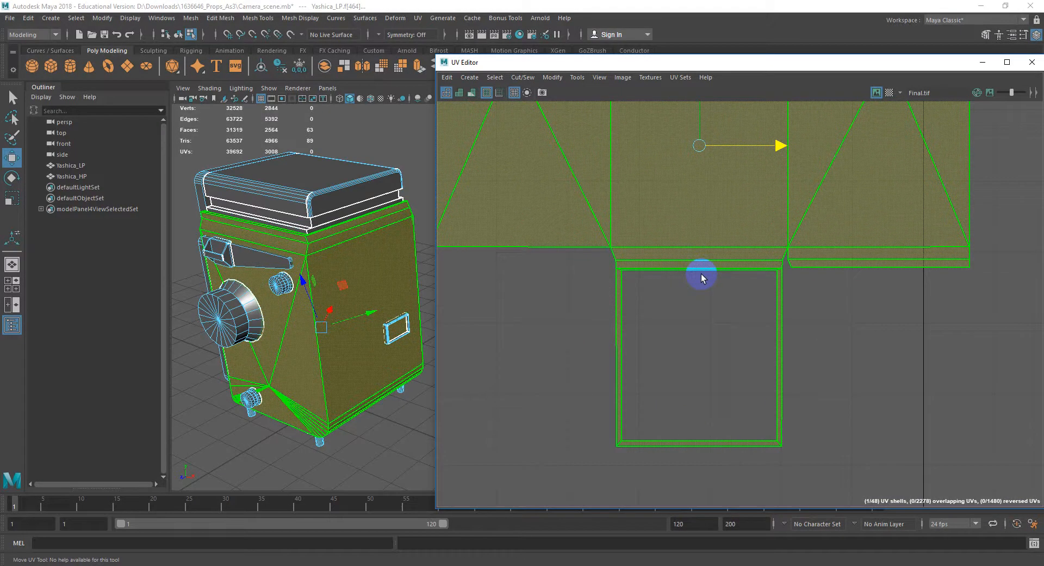
{"action": "right_click_drag", "start_coordinate": [696, 274], "coordinate": [704, 241]}
{"action": "left_click", "coordinate": [691, 273]}
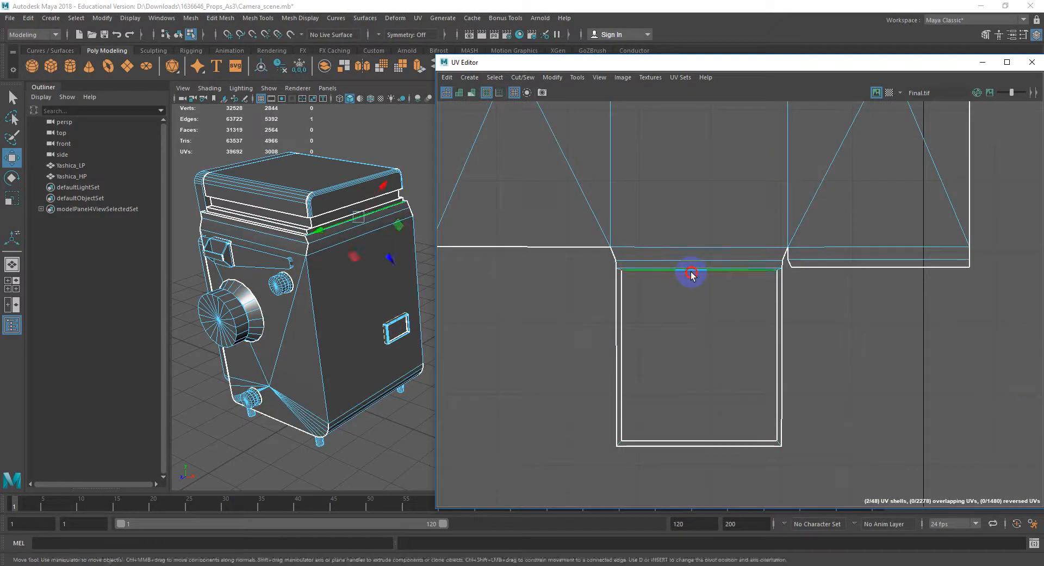
{"action": "double_click", "coordinate": [691, 272]}
{"action": "scroll", "coordinate": [691, 274], "scroll_direction": "down", "scroll_amount": 4}
{"action": "middle_click_drag", "start_coordinate": [535, 245], "coordinate": [685, 322], "text": "alt"}
{"action": "scroll", "coordinate": [685, 322], "scroll_direction": "down", "scroll_amount": 1}
{"action": "middle_click_drag", "start_coordinate": [612, 304], "coordinate": [702, 323], "text": "alt"}
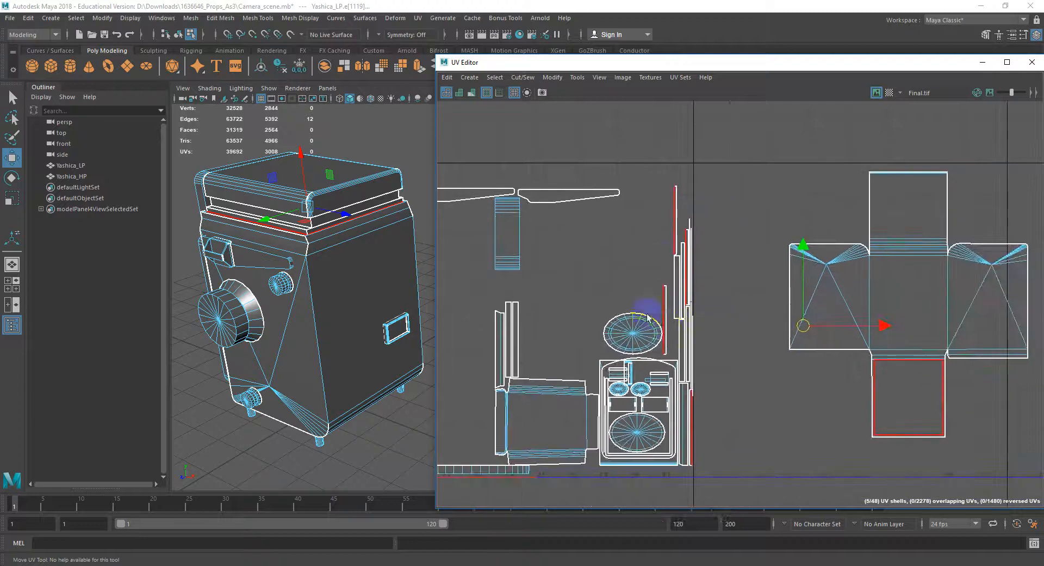
Examine on the camera model where the selected rim loop runs beneath the top hood, comparing it with the UV shell.
{"action": "left_click_drag", "start_coordinate": [340, 327], "coordinate": [431, 317], "text": "alt"}
{"action": "scroll", "coordinate": [274, 317], "scroll_direction": "up", "scroll_amount": 3}
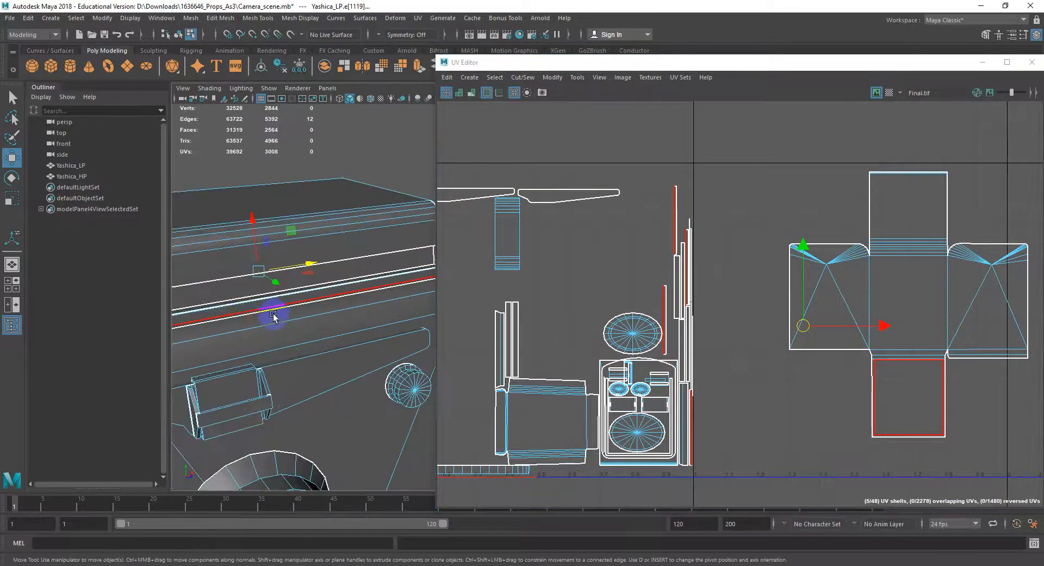
{"action": "middle_click_drag", "start_coordinate": [254, 314], "coordinate": [274, 316], "text": "alt"}
{"action": "middle_click_drag", "start_coordinate": [953, 381], "coordinate": [821, 360], "text": "alt"}
{"action": "scroll", "coordinate": [803, 357], "scroll_direction": "up", "scroll_amount": 2}
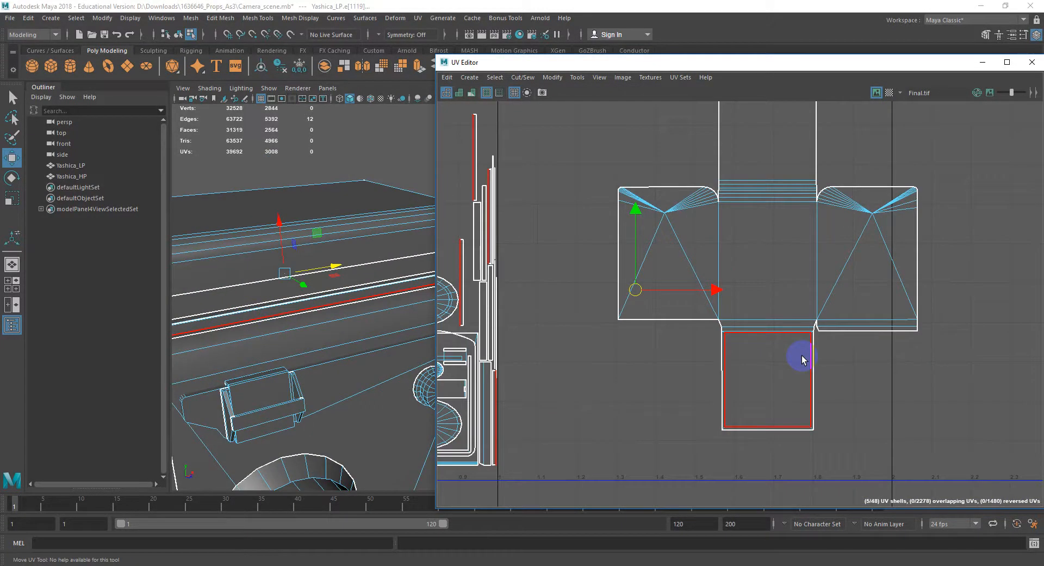
{"action": "scroll", "coordinate": [813, 327], "scroll_direction": "up", "scroll_amount": 2}
{"action": "scroll", "coordinate": [244, 309], "scroll_direction": "down", "scroll_amount": 4}
{"action": "middle_click_drag", "start_coordinate": [234, 307], "coordinate": [234, 333], "text": "alt"}
{"action": "scroll", "coordinate": [207, 321], "scroll_direction": "up", "scroll_amount": 3}
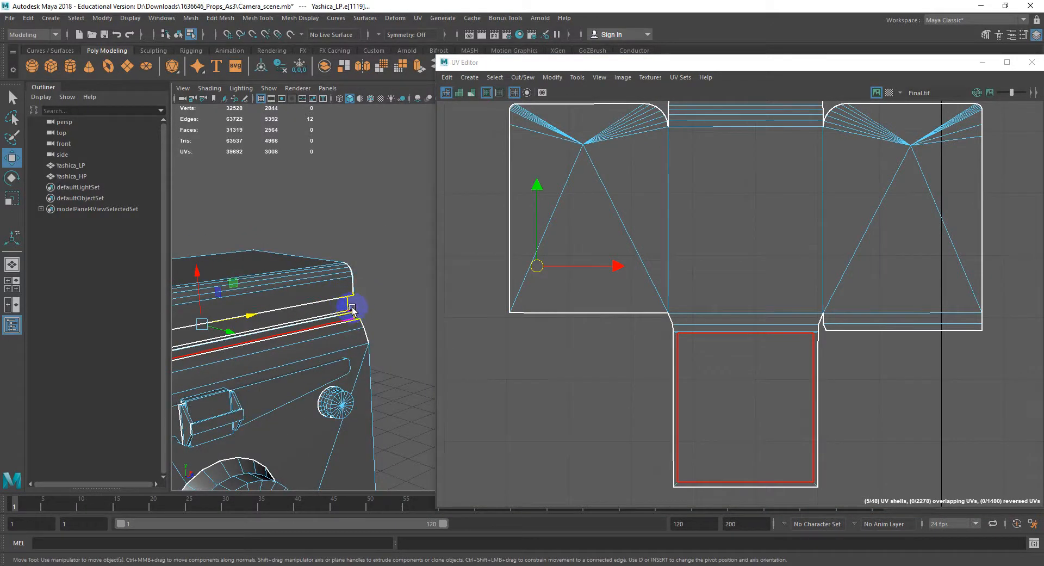
Cut the edge that joins the square rim to the body shell.
{"action": "left_click", "coordinate": [795, 326]}
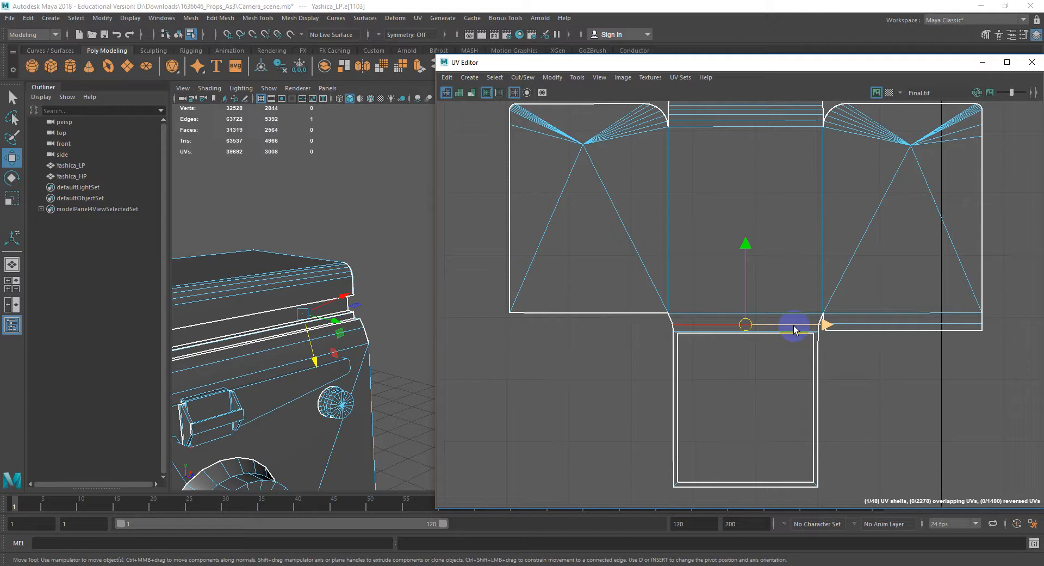
{"action": "right_click", "coordinate": [794, 326], "text": "shift"}
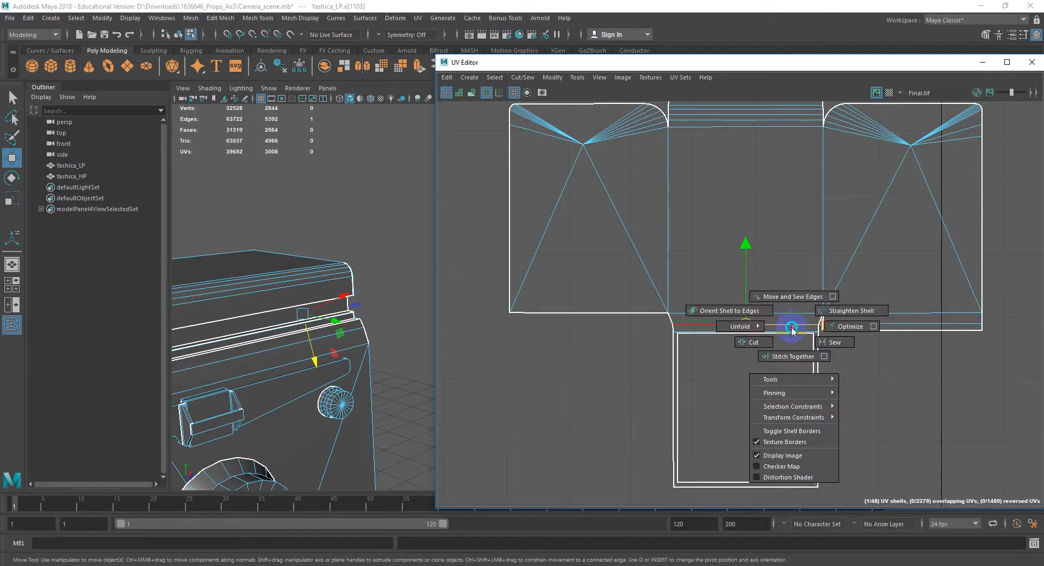
{"action": "left_click", "coordinate": [750, 342]}
{"action": "scroll", "coordinate": [762, 333], "scroll_direction": "down", "scroll_amount": 3}
Select the cross-shaped body shell and move it up, away from the detached square rim.
{"action": "right_click", "coordinate": [756, 332]}
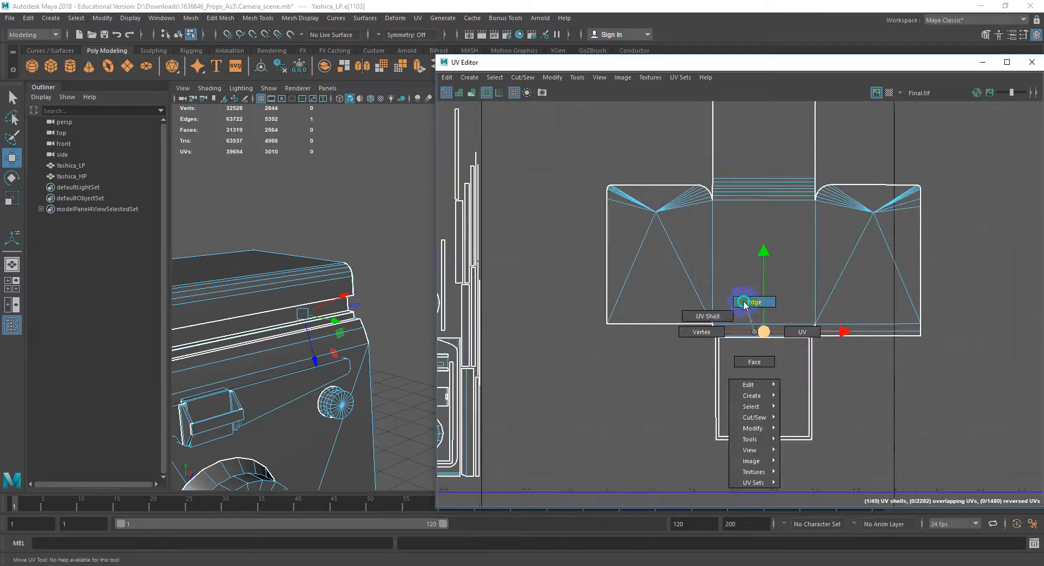
{"action": "left_click", "coordinate": [708, 319]}
{"action": "left_click", "coordinate": [751, 313]}
{"action": "scroll", "coordinate": [763, 315], "scroll_direction": "down", "scroll_amount": 3}
{"action": "left_click_drag", "start_coordinate": [762, 246], "coordinate": [760, 212]}
Select the square rim shell and examine the narrow strip shells in the packed layout that could border it.
{"action": "left_click", "coordinate": [762, 338]}
{"action": "scroll", "coordinate": [763, 347], "scroll_direction": "down", "scroll_amount": 3}
{"action": "middle_click_drag", "start_coordinate": [661, 356], "coordinate": [705, 368], "text": "alt"}
{"action": "scroll", "coordinate": [751, 327], "scroll_direction": "up", "scroll_amount": 1}
{"action": "scroll", "coordinate": [755, 327], "scroll_direction": "up", "scroll_amount": 1}
{"action": "scroll", "coordinate": [790, 355], "scroll_direction": "up", "scroll_amount": 2}
{"action": "middle_click_drag", "start_coordinate": [775, 352], "coordinate": [885, 383], "text": "alt"}
{"action": "scroll", "coordinate": [838, 366], "scroll_direction": "up", "scroll_amount": 7}
{"action": "middle_click_drag", "start_coordinate": [538, 230], "coordinate": [557, 247], "text": "alt"}
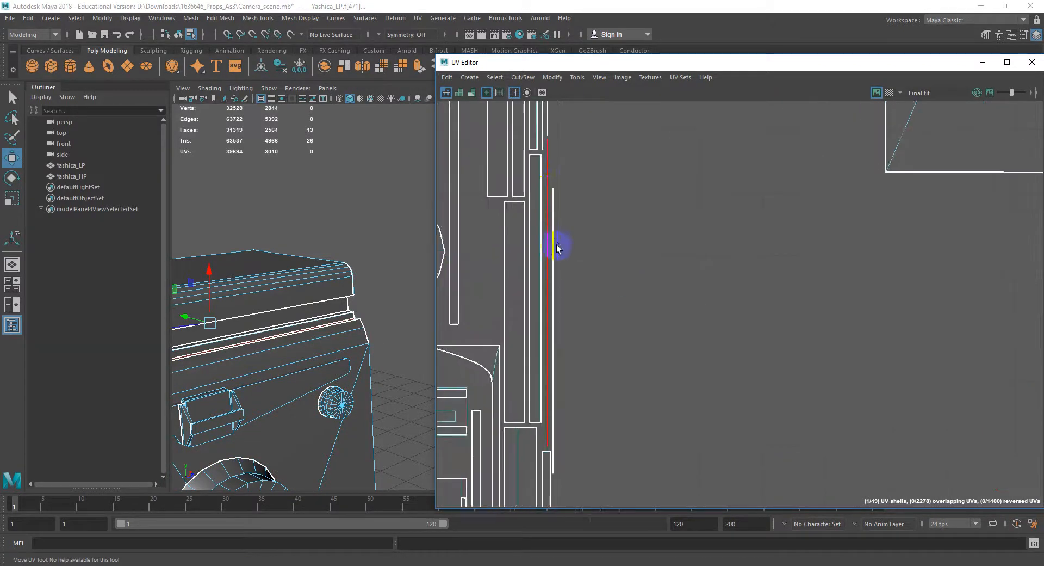
{"action": "scroll", "coordinate": [576, 267], "scroll_direction": "down", "scroll_amount": 1}
{"action": "scroll", "coordinate": [582, 268], "scroll_direction": "down", "scroll_amount": 4}
{"action": "middle_click_drag", "start_coordinate": [792, 360], "coordinate": [500, 292], "text": "alt"}
Try to move and sew the four inner edges of the square rim to their matching narrow strips.
{"action": "right_click", "coordinate": [710, 255]}
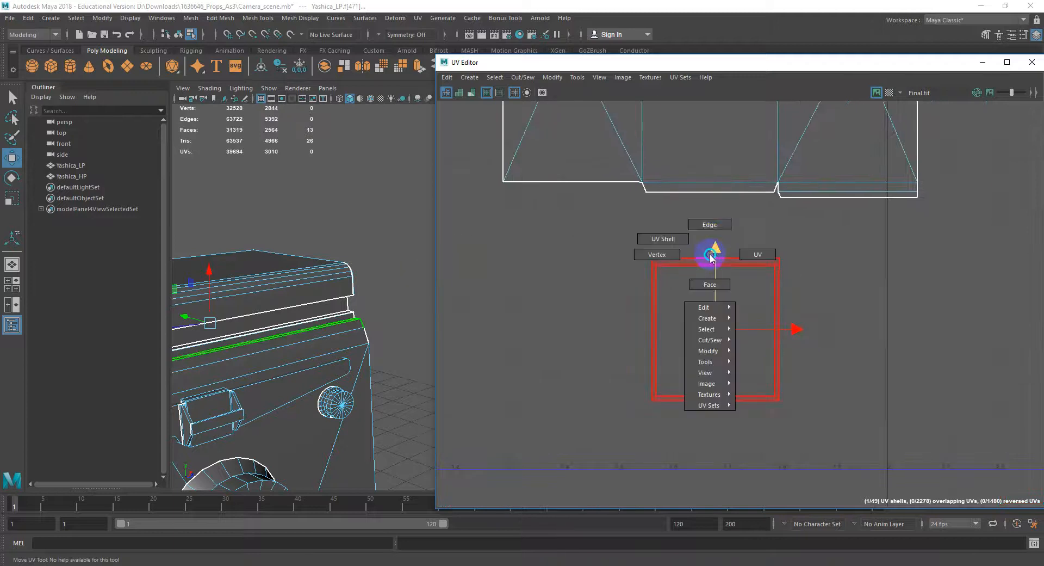
{"action": "left_click", "coordinate": [711, 225]}
{"action": "left_click", "coordinate": [697, 261]}
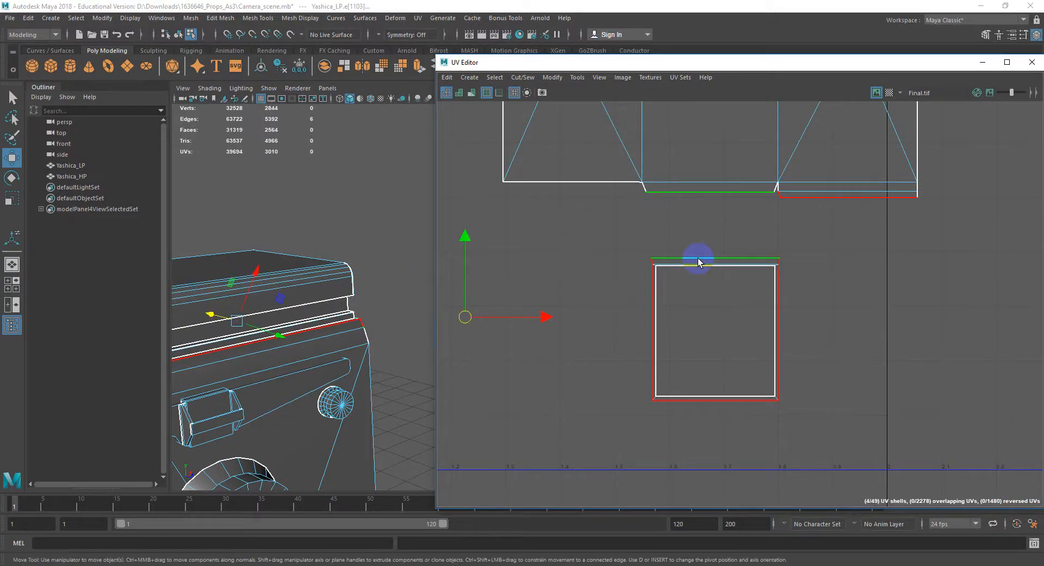
{"action": "left_click", "coordinate": [730, 258]}
{"action": "scroll", "coordinate": [828, 278], "scroll_direction": "down", "scroll_amount": 4}
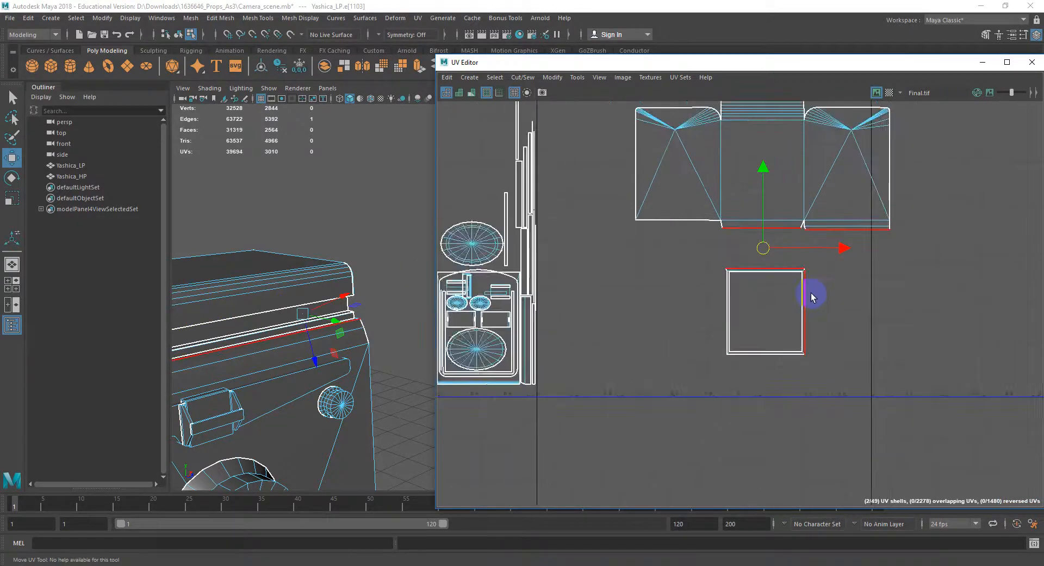
{"action": "middle_click_drag", "start_coordinate": [811, 293], "coordinate": [767, 352], "text": "alt"}
{"action": "left_click", "coordinate": [757, 355]}
{"action": "left_click", "coordinate": [739, 330], "text": "shift"}
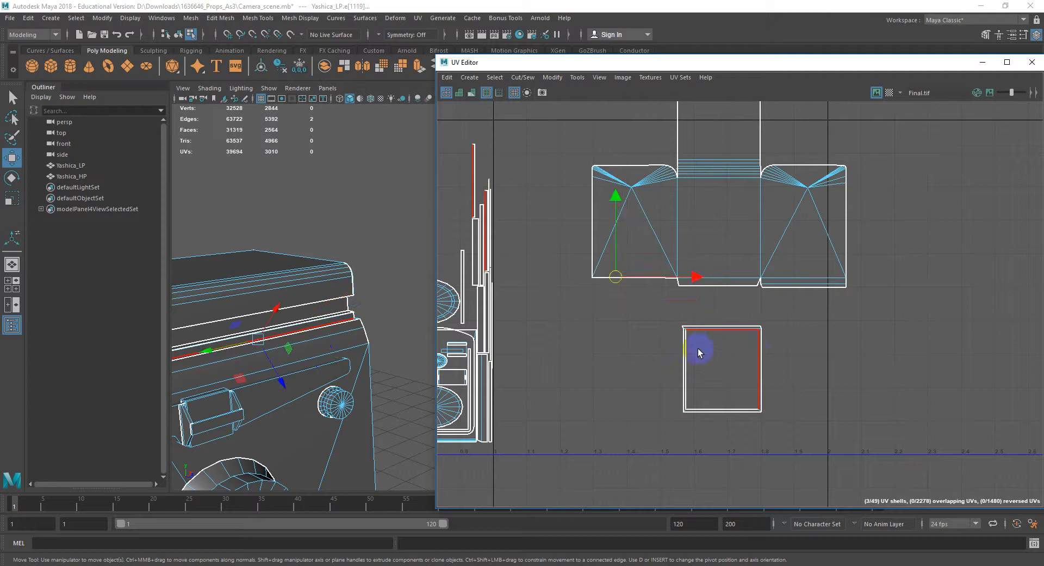
{"action": "left_click", "coordinate": [699, 353], "text": "shift"}
{"action": "left_click", "coordinate": [701, 409], "text": "shift"}
{"action": "right_click_drag", "start_coordinate": [709, 407], "coordinate": [710, 371], "text": "shift"}
Inspect the corners of the strips sewn inside the rim by selecting individual faces there.
{"action": "scroll", "coordinate": [733, 360], "scroll_direction": "up", "scroll_amount": 5}
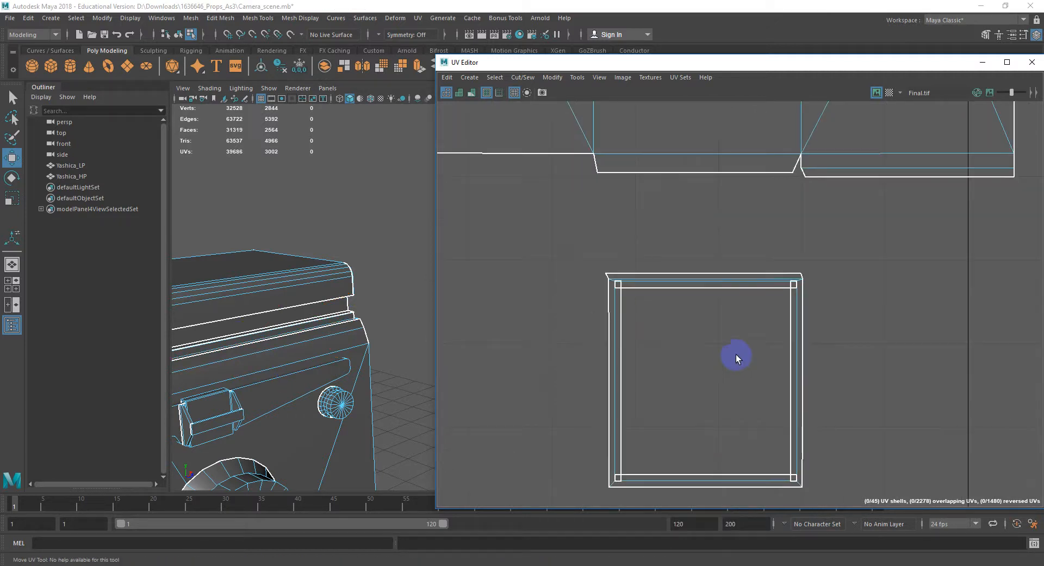
{"action": "scroll", "coordinate": [618, 287], "scroll_direction": "up", "scroll_amount": 6}
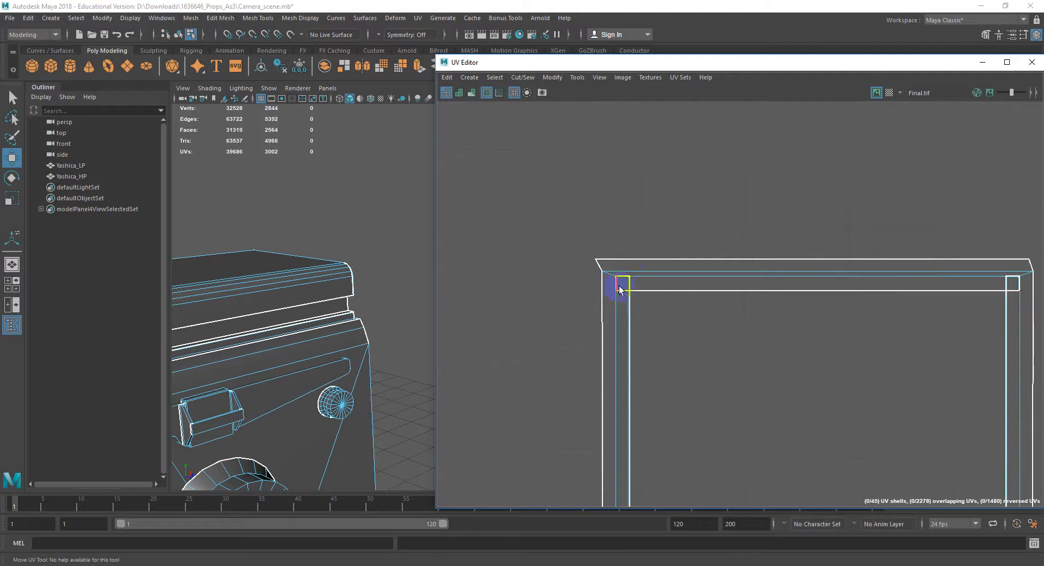
{"action": "right_click_drag", "start_coordinate": [622, 292], "coordinate": [623, 314]}
{"action": "left_click", "coordinate": [627, 306]}
{"action": "left_click", "coordinate": [668, 287]}
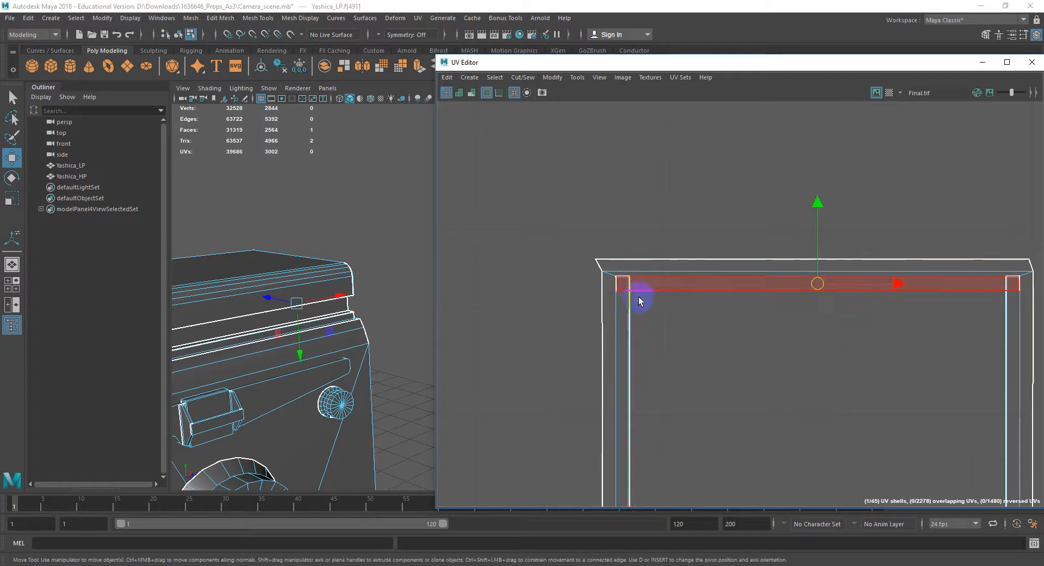
{"action": "left_click", "coordinate": [626, 305]}
Undo the face selections and the sewing of the narrow strips onto the square rim.
{"action": "key", "text": "ctrl+z"}
{"action": "key", "text": "ctrl+z"}
{"action": "key", "text": "ctrl+z"}
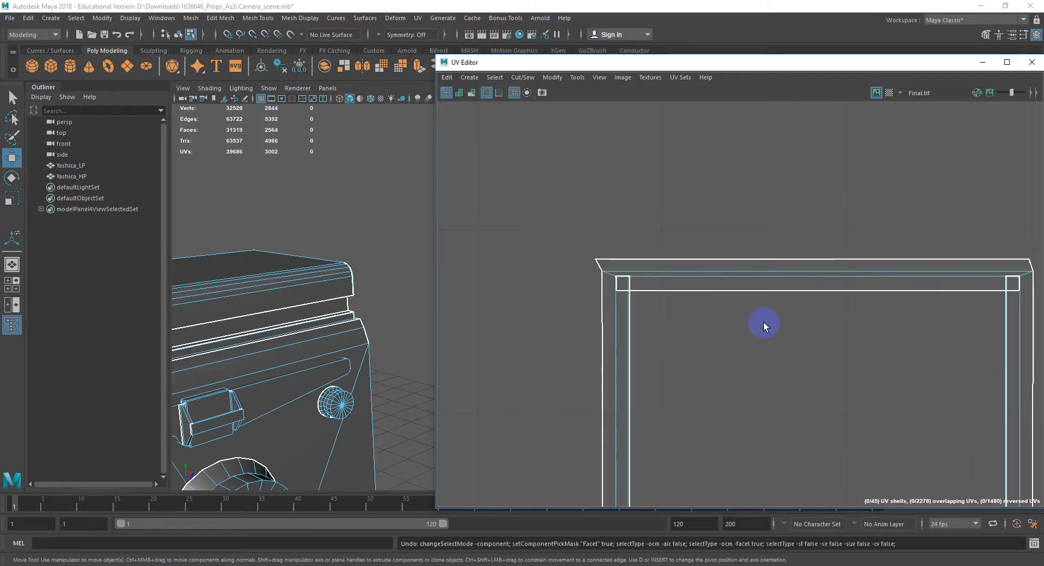
{"action": "key", "text": "ctrl+z"}
Select the short diagonal edges at all four corners of the square rim and cut them.
{"action": "scroll", "coordinate": [764, 322], "scroll_direction": "down", "scroll_amount": 6}
{"action": "middle_click_drag", "start_coordinate": [797, 344], "coordinate": [723, 293], "text": "alt"}
{"action": "right_click_drag", "start_coordinate": [723, 254], "coordinate": [722, 226]}
{"action": "scroll", "coordinate": [656, 250], "scroll_direction": "up", "scroll_amount": 4}
{"action": "left_click", "coordinate": [651, 240]}
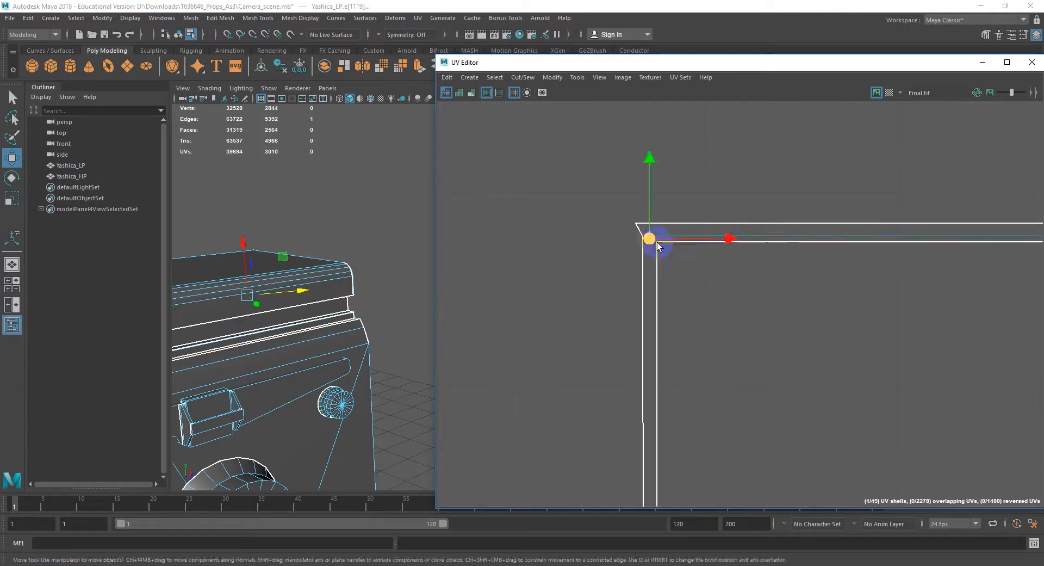
{"action": "scroll", "coordinate": [846, 373], "scroll_direction": "down", "scroll_amount": 2}
{"action": "scroll", "coordinate": [846, 373], "scroll_direction": "down", "scroll_amount": 1}
{"action": "middle_click_drag", "start_coordinate": [846, 373], "coordinate": [760, 336], "text": "alt"}
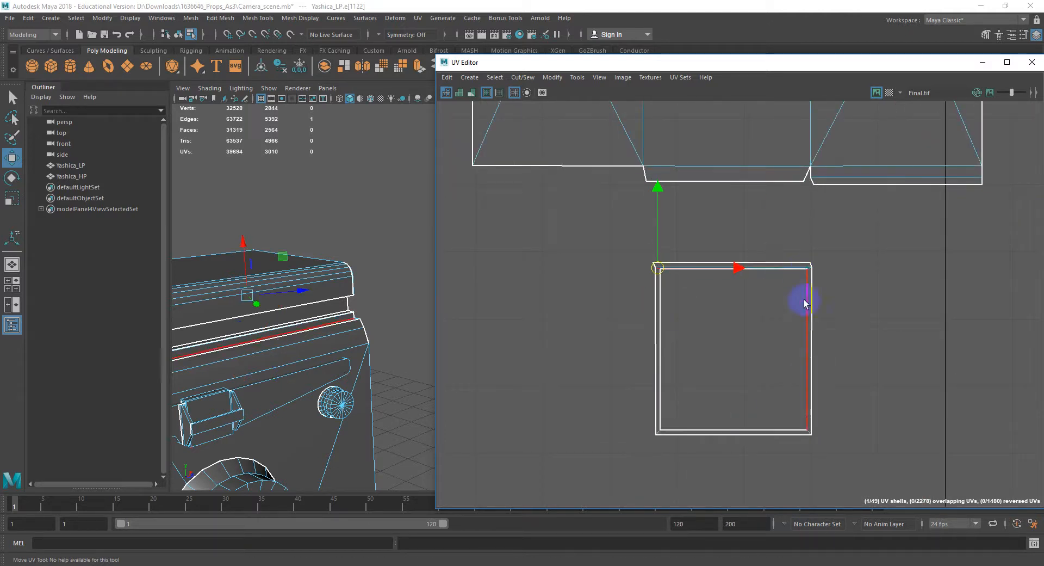
{"action": "scroll", "coordinate": [819, 269], "scroll_direction": "up", "scroll_amount": 3}
{"action": "left_click", "coordinate": [753, 239], "text": "shift"}
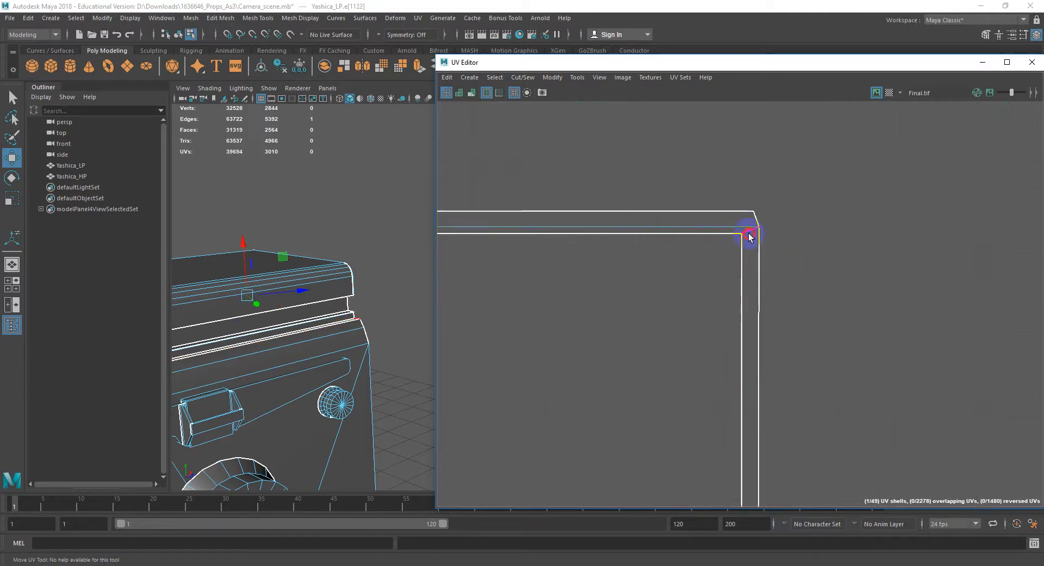
{"action": "middle_click_drag", "start_coordinate": [739, 404], "coordinate": [753, 260], "text": "alt"}
{"action": "middle_click_drag", "start_coordinate": [768, 427], "coordinate": [771, 351], "text": "alt"}
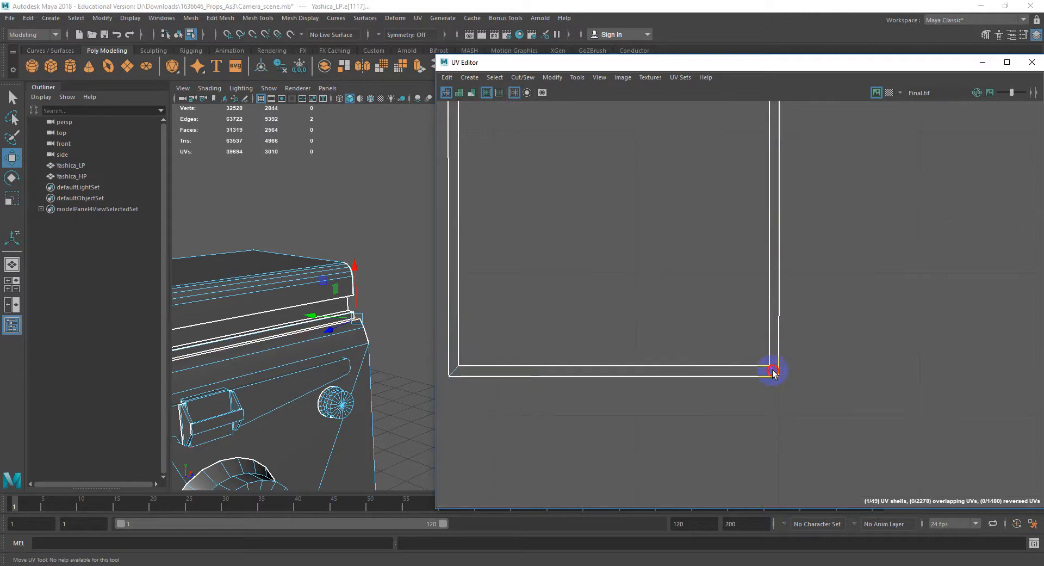
{"action": "left_click", "coordinate": [771, 374], "text": "shift"}
{"action": "middle_click_drag", "start_coordinate": [631, 364], "coordinate": [799, 368], "text": "alt"}
{"action": "right_click", "coordinate": [622, 376], "text": "shift"}
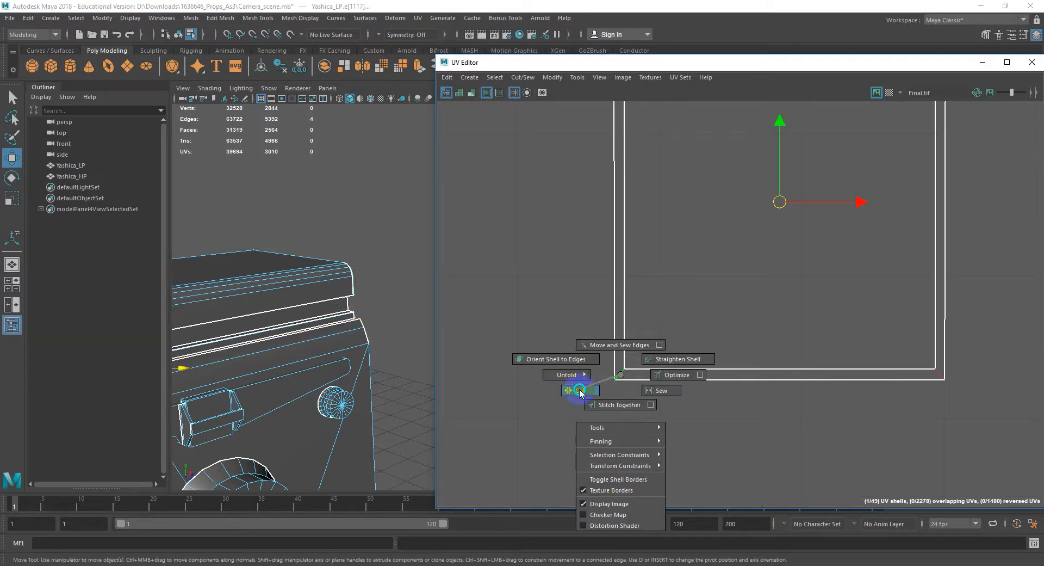
{"action": "right_click_drag", "start_coordinate": [621, 375], "coordinate": [580, 391], "text": "shift"}
Move and sew the square rim's upper edge back onto the lower edge of the body shell.
{"action": "scroll", "coordinate": [740, 370], "scroll_direction": "down", "scroll_amount": 8}
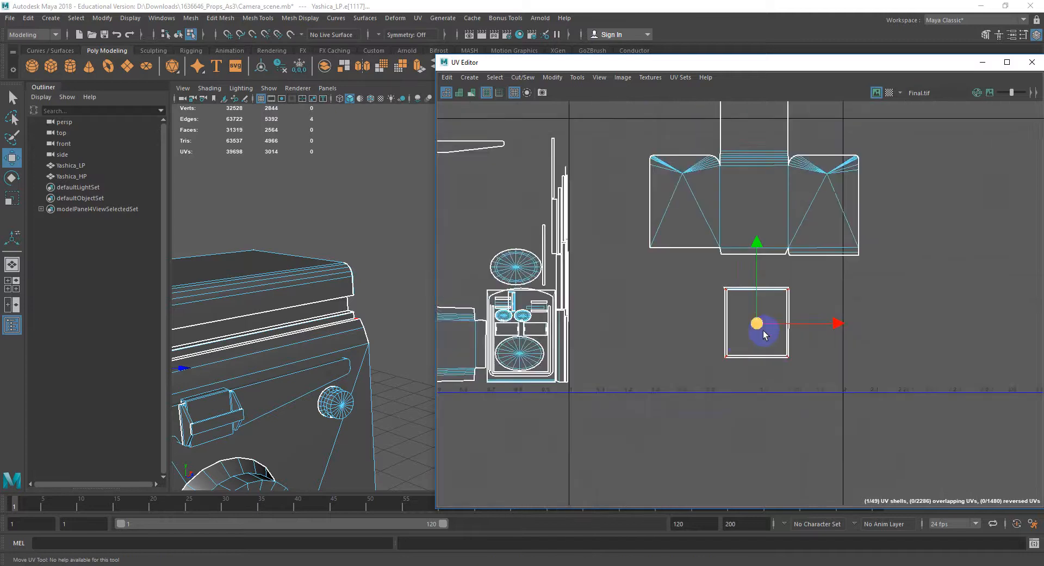
{"action": "middle_click_drag", "start_coordinate": [762, 333], "coordinate": [739, 378], "text": "alt"}
{"action": "right_click_drag", "start_coordinate": [714, 333], "coordinate": [708, 300], "text": "shift"}
{"action": "left_click", "coordinate": [763, 321]}
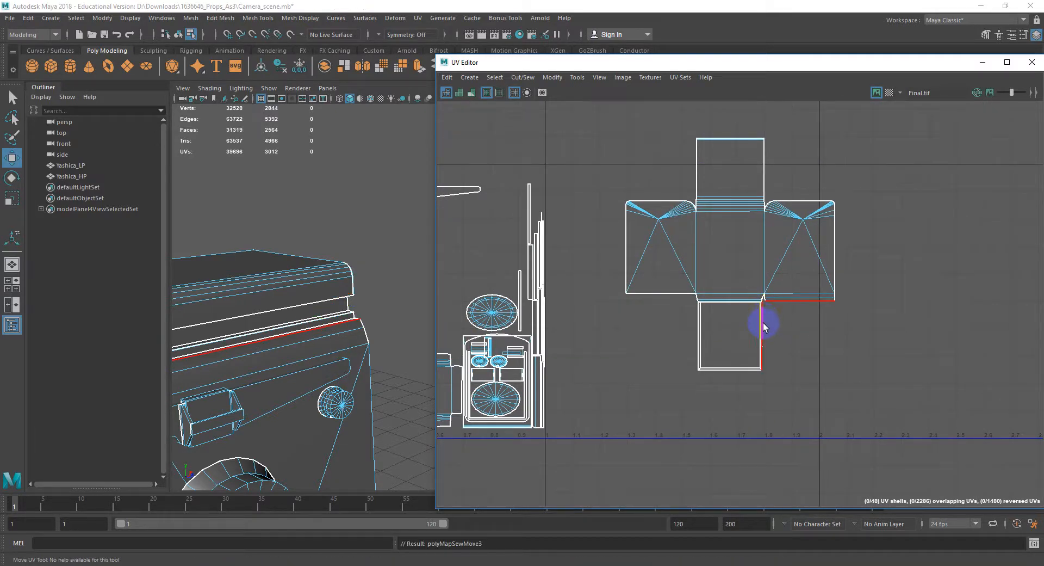
Select the faces of the square rim's two vertical strips and create separate UV shells from them.
{"action": "left_click", "coordinate": [766, 327]}
{"action": "scroll", "coordinate": [766, 328], "scroll_direction": "up", "scroll_amount": 6}
{"action": "left_click", "coordinate": [758, 322]}
{"action": "right_click_drag", "start_coordinate": [758, 322], "coordinate": [762, 351]}
{"action": "left_click", "coordinate": [761, 323]}
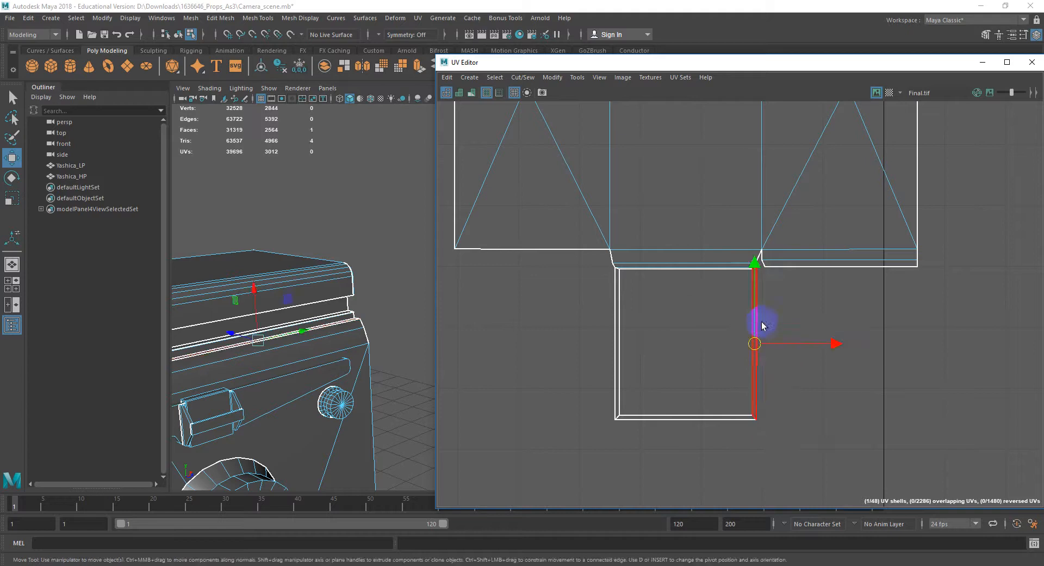
{"action": "left_click_drag", "start_coordinate": [656, 321], "coordinate": [601, 350], "text": "shift"}
{"action": "right_click", "coordinate": [609, 353], "text": "shift"}
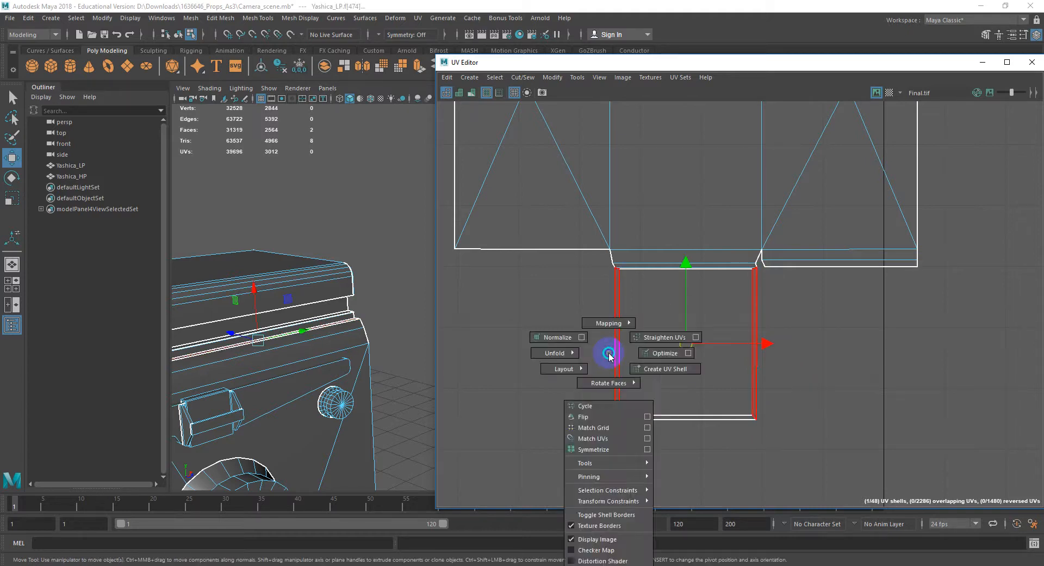
{"action": "right_click_drag", "start_coordinate": [630, 356], "coordinate": [639, 369], "text": "shift"}
Move and sew the two detached vertical rim strips onto their matching shells by their shared long edges.
{"action": "right_click_drag", "start_coordinate": [720, 274], "coordinate": [760, 261]}
{"action": "left_click", "coordinate": [759, 292]}
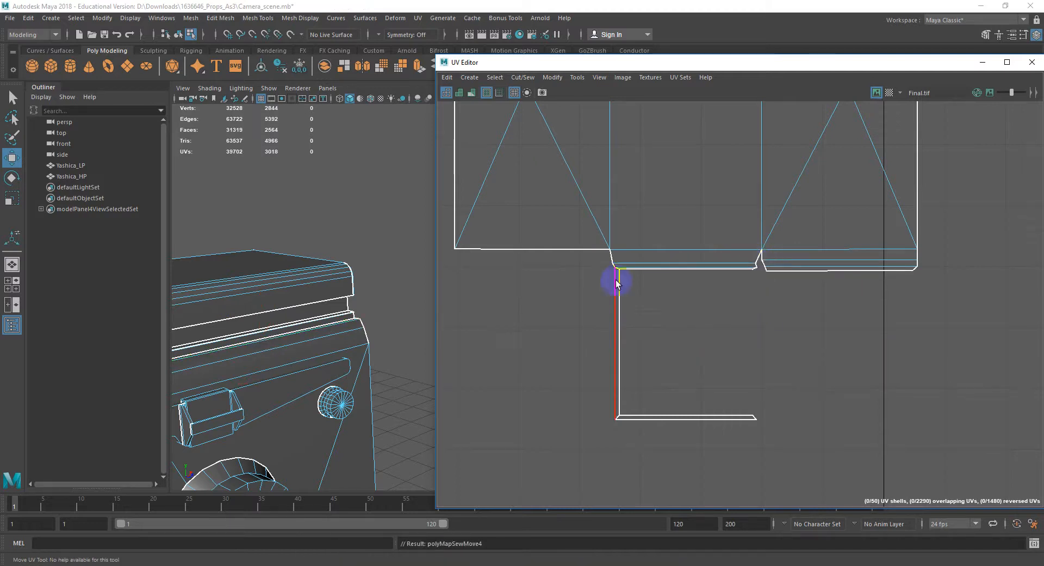
{"action": "left_click", "coordinate": [611, 299]}
{"action": "scroll", "coordinate": [641, 306], "scroll_direction": "down", "scroll_amount": 7}
{"action": "middle_click_drag", "start_coordinate": [643, 308], "coordinate": [734, 341], "text": "alt"}
{"action": "scroll", "coordinate": [709, 320], "scroll_direction": "up", "scroll_amount": 5}
{"action": "scroll", "coordinate": [713, 329], "scroll_direction": "up", "scroll_amount": 1}
{"action": "left_click", "coordinate": [704, 321]}
{"action": "scroll", "coordinate": [709, 323], "scroll_direction": "down", "scroll_amount": 4}
{"action": "scroll", "coordinate": [749, 304], "scroll_direction": "down", "scroll_amount": 1}
{"action": "scroll", "coordinate": [702, 344], "scroll_direction": "up", "scroll_amount": 1}
{"action": "right_click_drag", "start_coordinate": [695, 346], "coordinate": [700, 311], "text": "shift"}
Move and sew the leftover horizontal rim strip onto its matching narrow strip in the layout.
{"action": "scroll", "coordinate": [700, 310], "scroll_direction": "down", "scroll_amount": 2}
{"action": "middle_click_drag", "start_coordinate": [668, 375], "coordinate": [734, 364], "text": "alt"}
{"action": "left_click", "coordinate": [799, 359]}
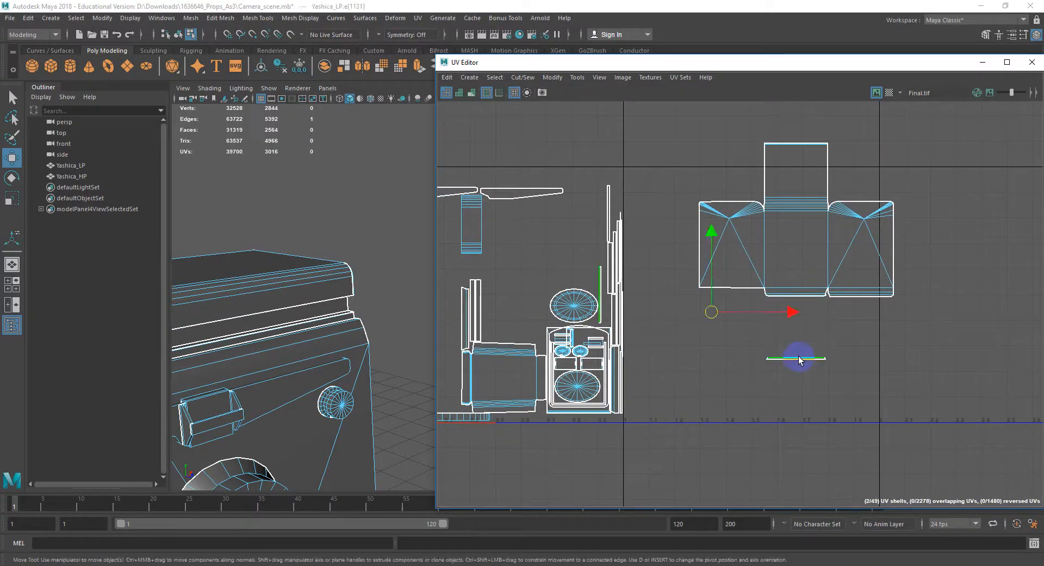
{"action": "left_click", "coordinate": [794, 359]}
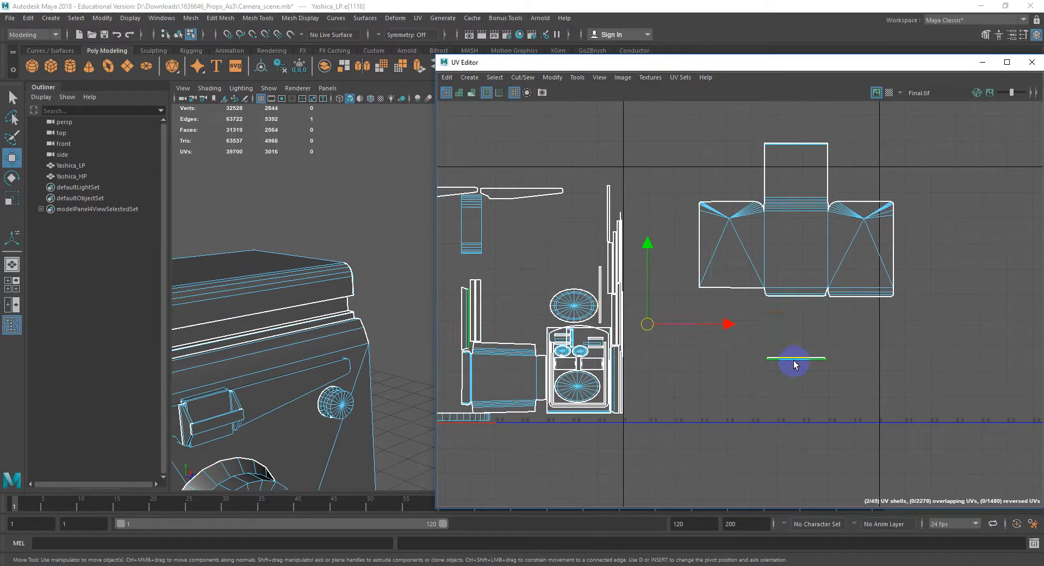
{"action": "right_click_drag", "start_coordinate": [793, 359], "coordinate": [792, 315], "text": "shift"}
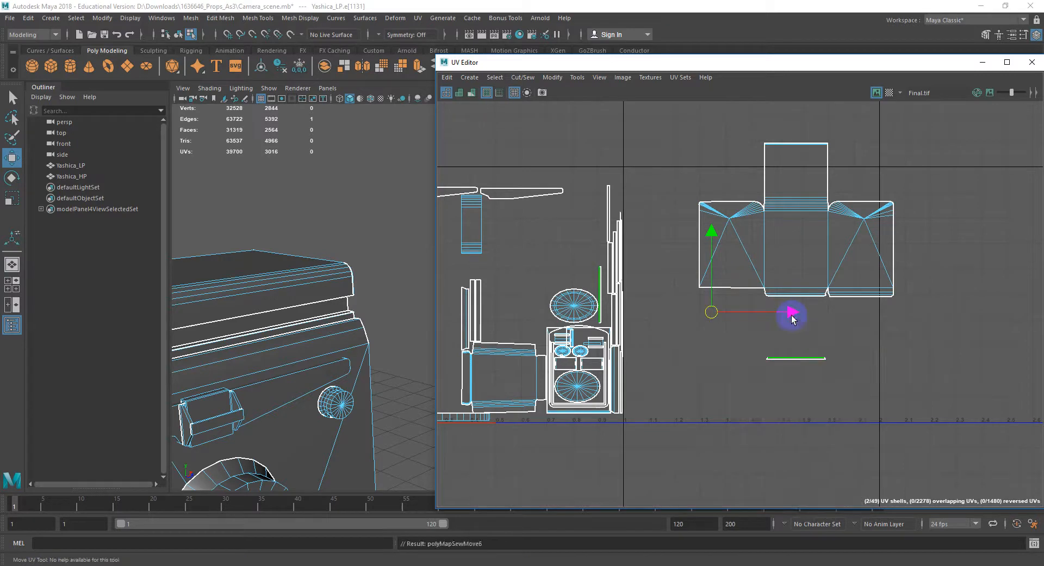
Examine the UV layout for remaining narrow strips and shells that still need work.
{"action": "scroll", "coordinate": [746, 343], "scroll_direction": "down", "scroll_amount": 2}
{"action": "middle_click_drag", "start_coordinate": [616, 324], "coordinate": [756, 335], "text": "alt"}
{"action": "scroll", "coordinate": [692, 343], "scroll_direction": "up", "scroll_amount": 3}
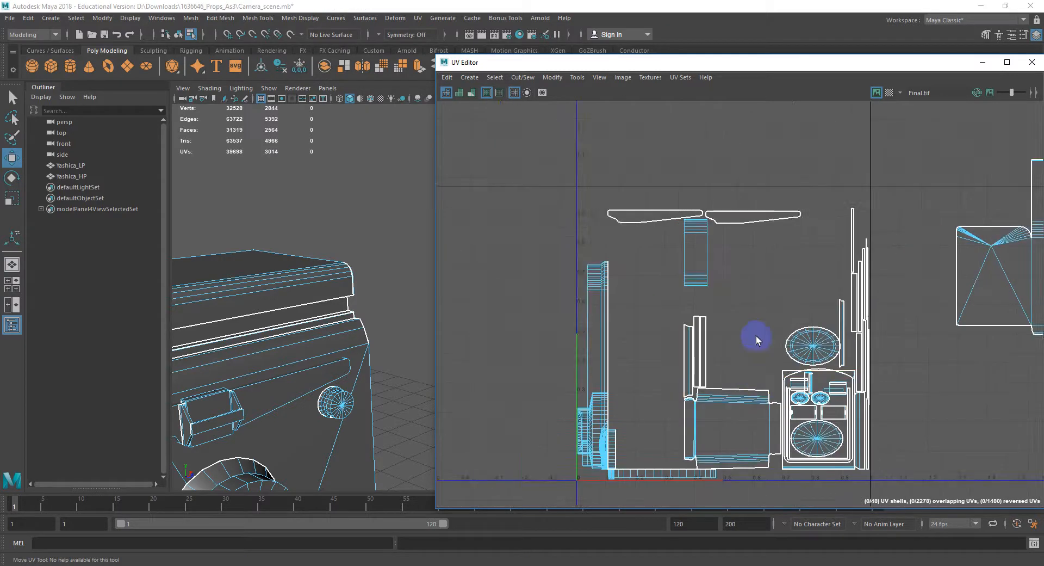
{"action": "scroll", "coordinate": [391, 329], "scroll_direction": "down", "scroll_amount": 5}
{"action": "scroll", "coordinate": [408, 325], "scroll_direction": "up", "scroll_amount": 7}
{"action": "scroll", "coordinate": [487, 321], "scroll_direction": "down", "scroll_amount": 2}
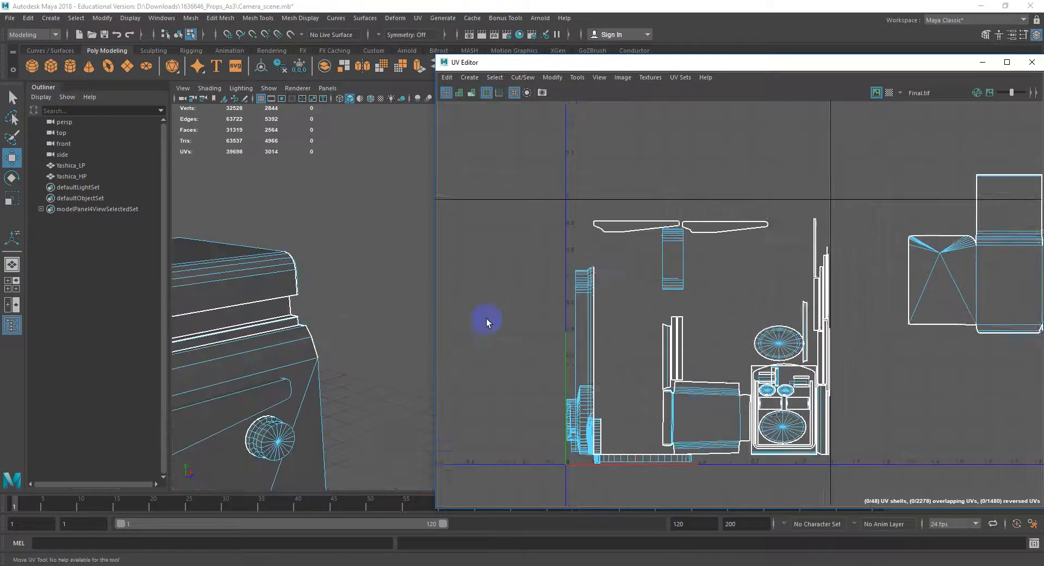
{"action": "middle_click_drag", "start_coordinate": [848, 328], "coordinate": [764, 333], "text": "alt"}
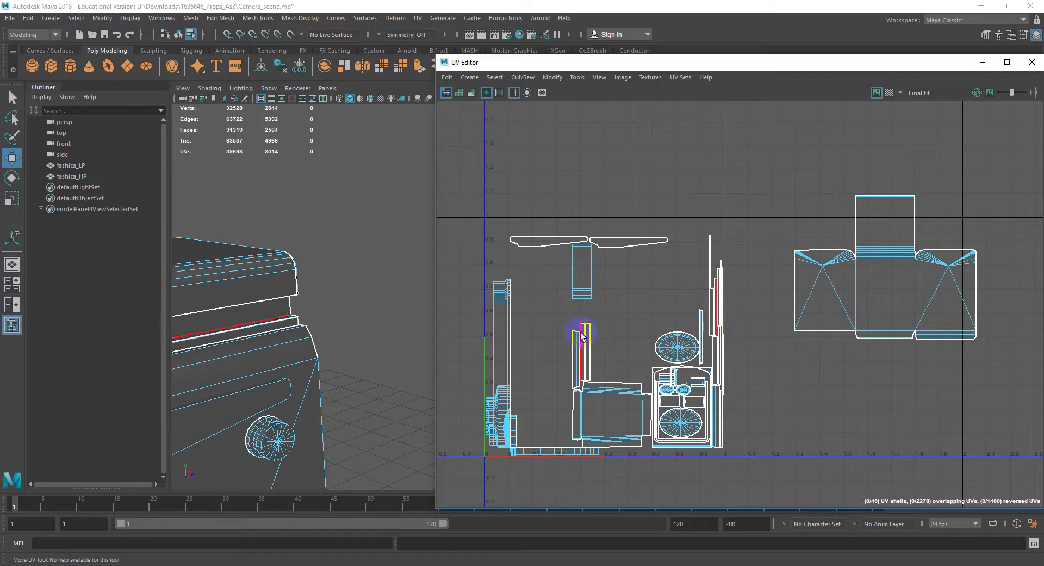
{"action": "scroll", "coordinate": [528, 340], "scroll_direction": "down", "scroll_amount": 2}
{"action": "middle_click_drag", "start_coordinate": [538, 336], "coordinate": [722, 294], "text": "alt"}
Select all faces of the large round knob on the camera's side and unfold its UVs.
{"action": "middle_click_drag", "start_coordinate": [234, 310], "coordinate": [293, 245], "text": "alt"}
{"action": "scroll", "coordinate": [272, 296], "scroll_direction": "down", "scroll_amount": 3}
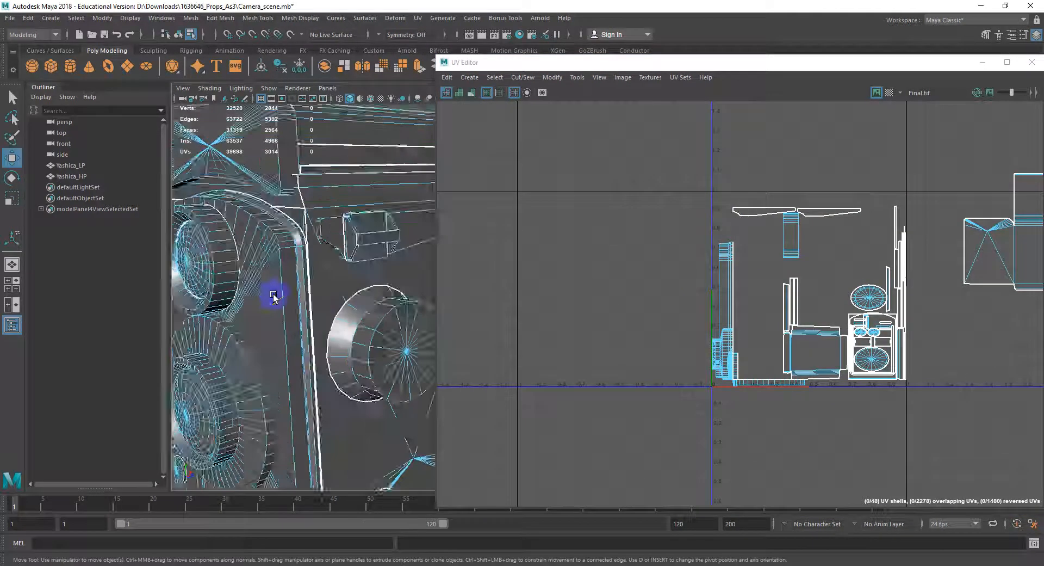
{"action": "scroll", "coordinate": [348, 332], "scroll_direction": "down", "scroll_amount": 3}
{"action": "middle_click_drag", "start_coordinate": [340, 329], "coordinate": [274, 327], "text": "alt"}
{"action": "mouse_move", "coordinate": [332, 316]}
{"action": "right_mouse_down"}
{"action": "mouse_move", "coordinate": [333, 326]}
{"action": "mouse_move", "coordinate": [334, 308]}
{"action": "right_mouse_up"}
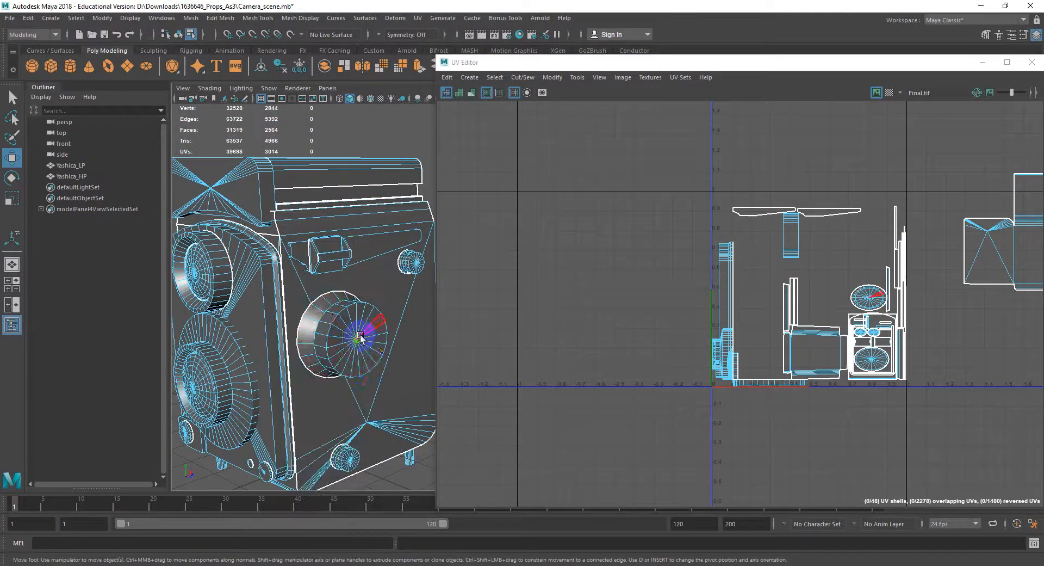
{"action": "double_click", "coordinate": [360, 339]}
{"action": "scroll", "coordinate": [361, 338], "scroll_direction": "down", "scroll_amount": 3}
{"action": "middle_click_drag", "start_coordinate": [361, 339], "coordinate": [412, 341], "text": "alt"}
{"action": "middle_click_drag", "start_coordinate": [902, 292], "coordinate": [723, 298], "text": "alt"}
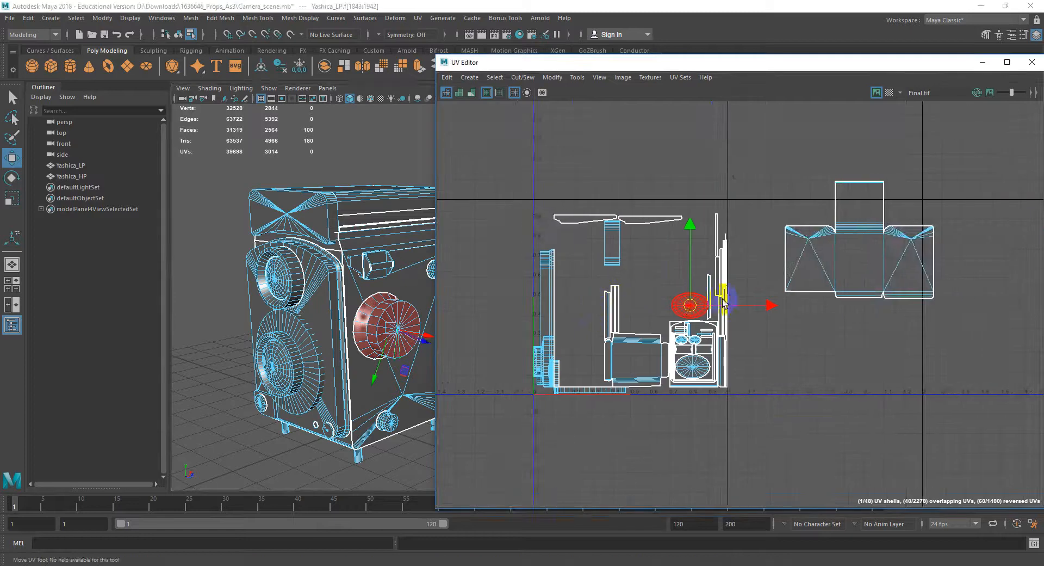
{"action": "scroll", "coordinate": [702, 298], "scroll_direction": "up", "scroll_amount": 3}
{"action": "right_click_drag", "start_coordinate": [680, 296], "coordinate": [577, 298], "text": "shift"}
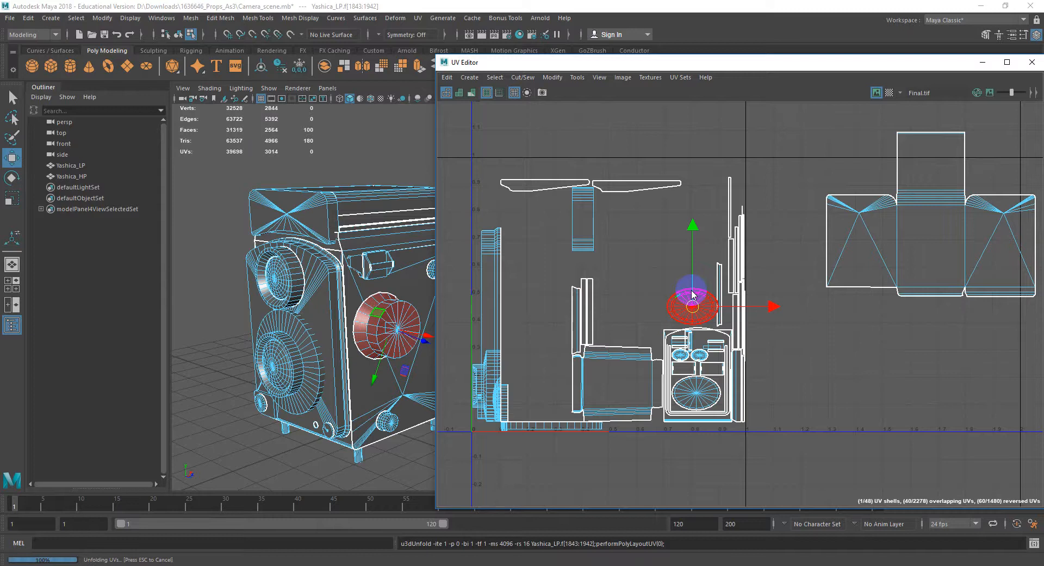
Move the unfolded circular knob shell out of the main UV tile toward the body shell.
{"action": "scroll", "coordinate": [694, 298], "scroll_direction": "down", "scroll_amount": 3}
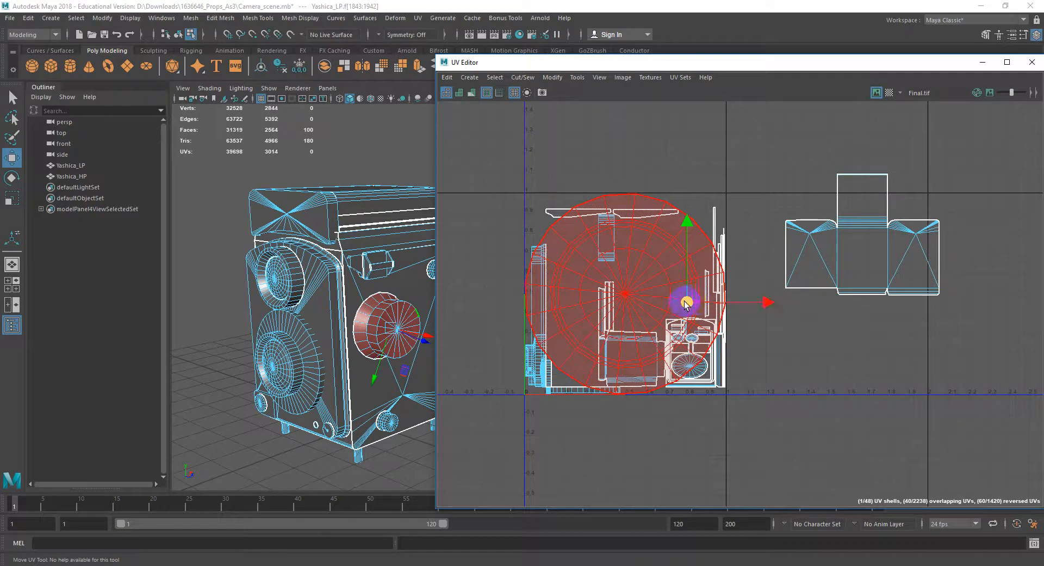
{"action": "left_click_drag", "start_coordinate": [686, 303], "coordinate": [827, 261]}
{"action": "middle_click_drag", "start_coordinate": [738, 256], "coordinate": [655, 277], "text": "alt"}
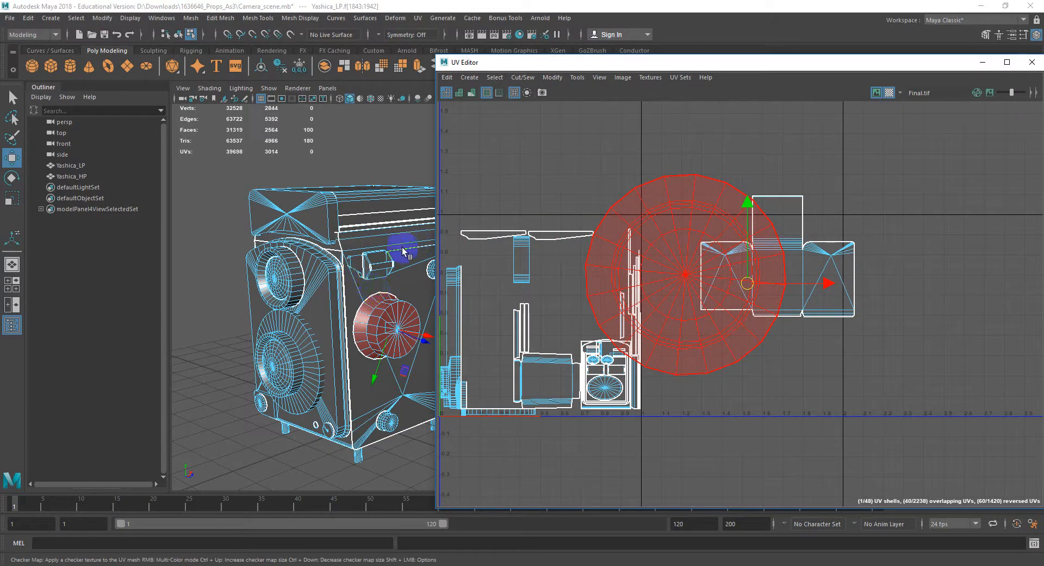
Show the checker map with the UV background image hidden, and inspect the checker pattern on the side knob.
{"action": "left_click", "coordinate": [889, 93]}
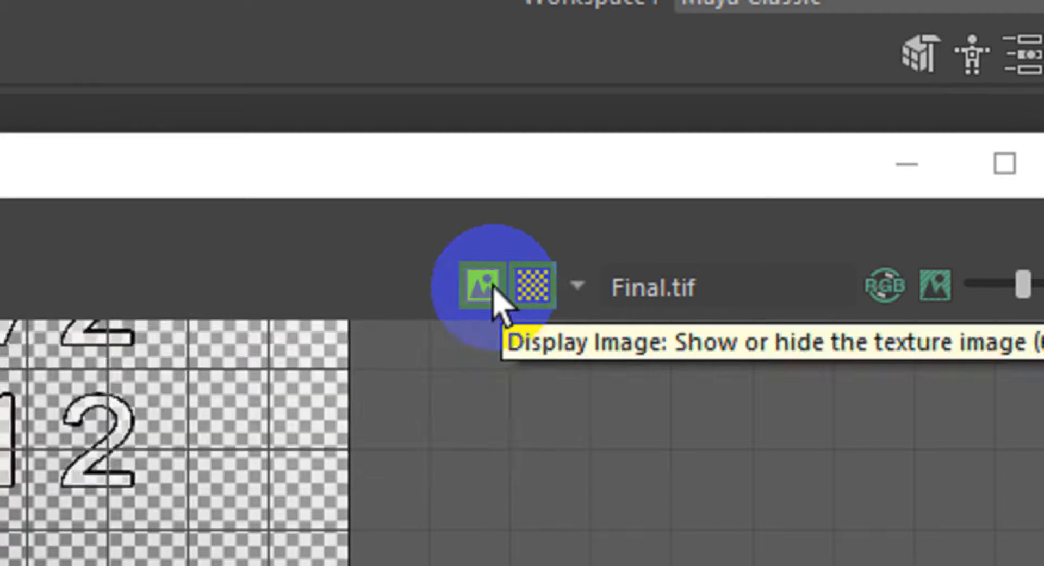
{"action": "left_click", "coordinate": [493, 282]}
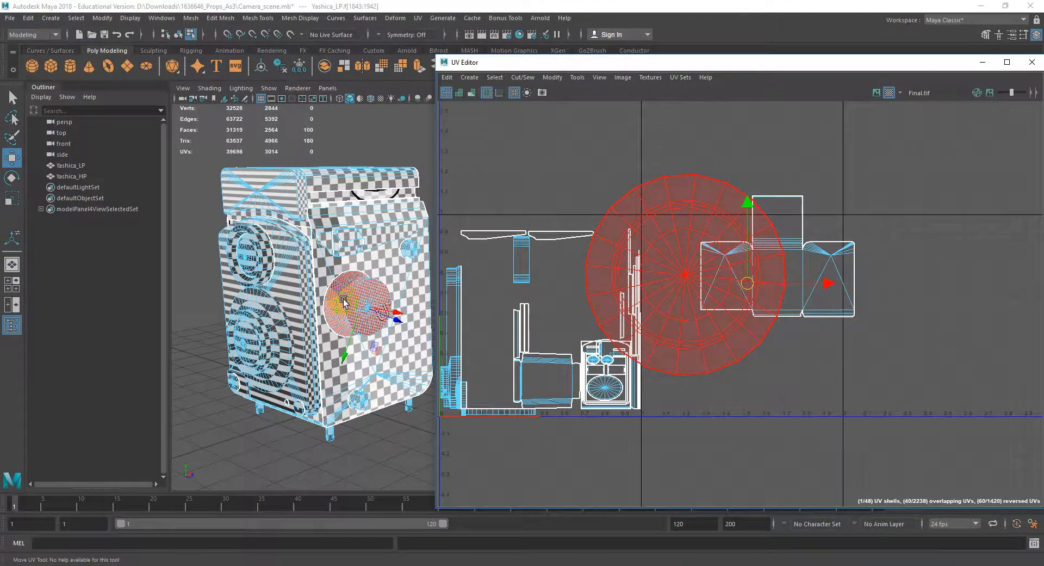
{"action": "right_click_drag", "start_coordinate": [344, 301], "coordinate": [391, 263], "text": "alt"}
{"action": "left_click_drag", "start_coordinate": [391, 262], "coordinate": [303, 279], "text": "alt"}
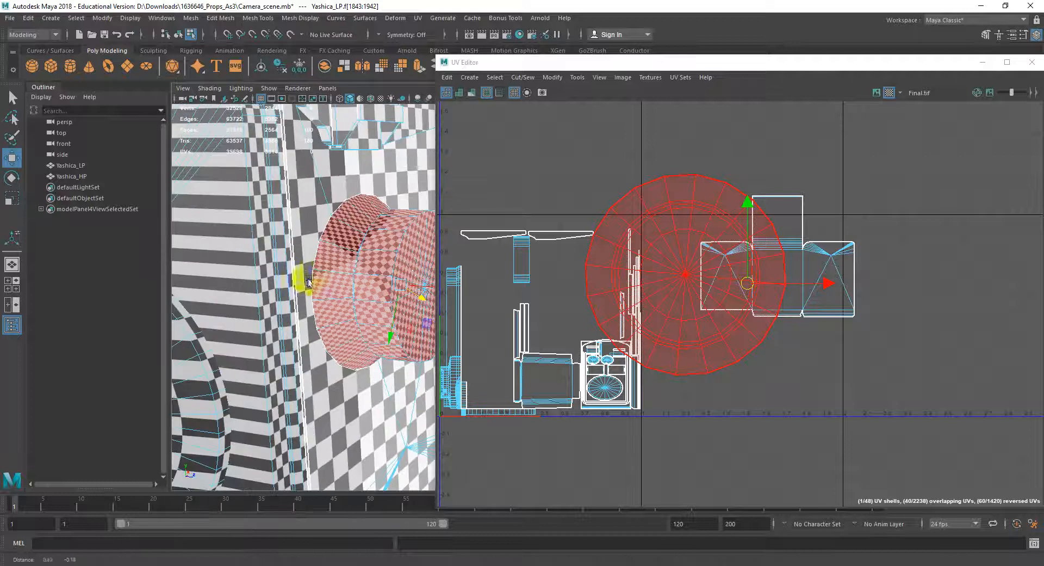
{"action": "right_click_drag", "start_coordinate": [312, 278], "coordinate": [350, 275], "text": "alt"}
{"action": "left_click_drag", "start_coordinate": [349, 276], "coordinate": [333, 279], "text": "alt"}
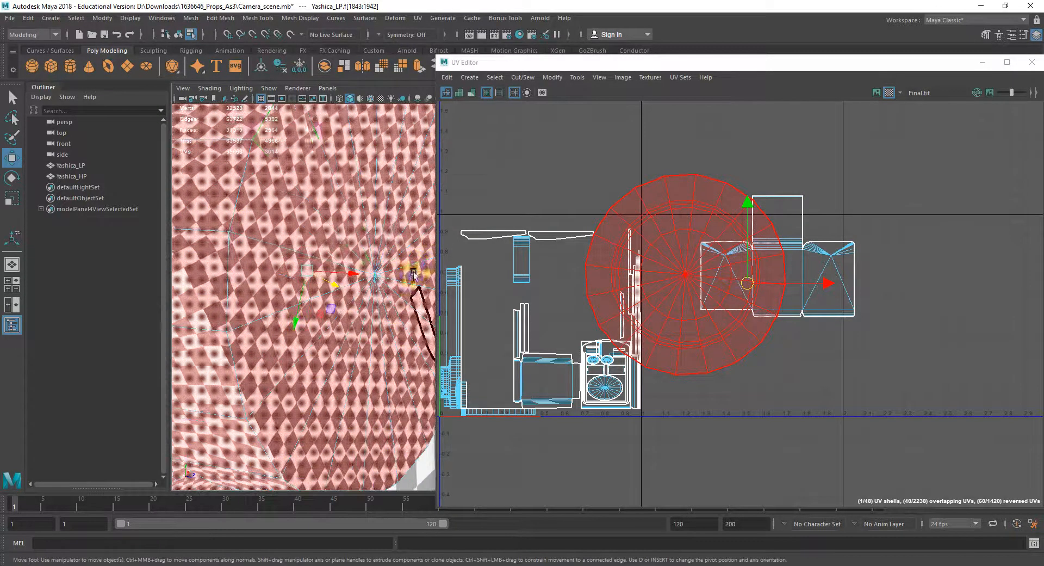
{"action": "left_click_drag", "start_coordinate": [250, 269], "coordinate": [279, 273], "text": "alt"}
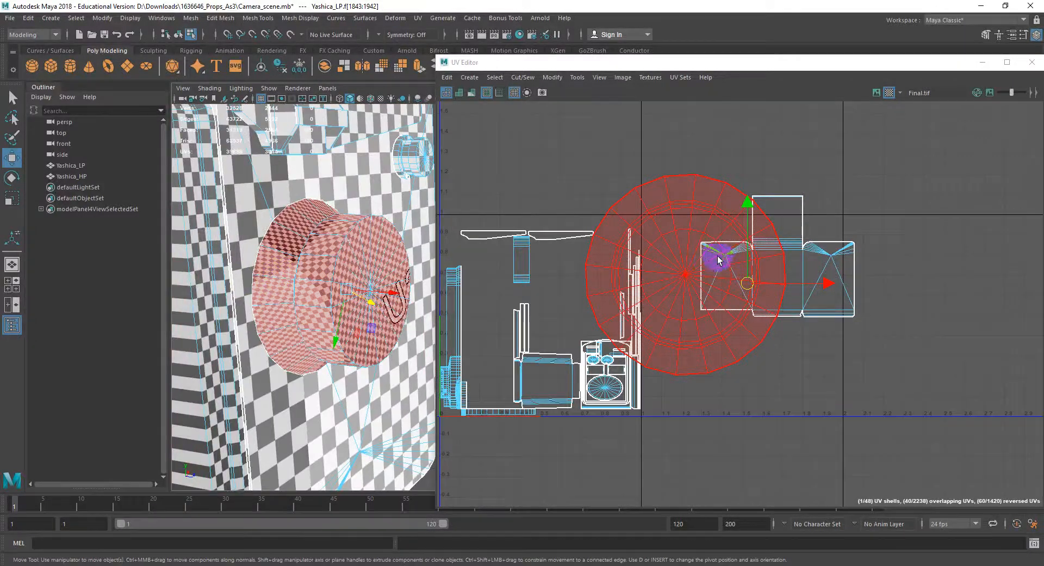
Cut the UVs along the knob's front-face edge loop and along one seam through its side wall.
{"action": "right_click_drag", "start_coordinate": [685, 213], "coordinate": [641, 244]}
{"action": "left_click", "coordinate": [680, 228]}
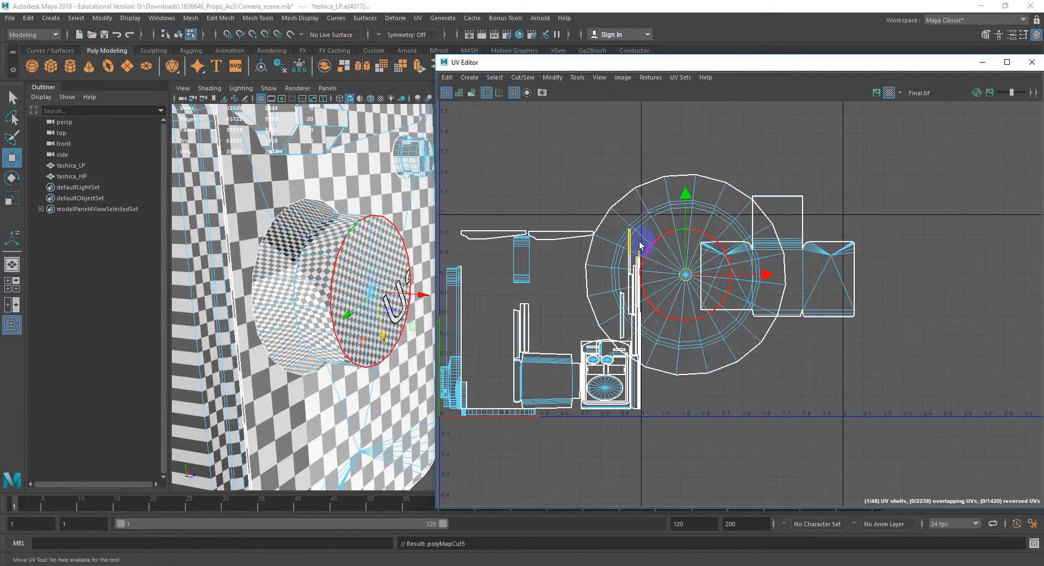
{"action": "left_click", "coordinate": [643, 203]}
{"action": "right_click_drag", "start_coordinate": [643, 201], "coordinate": [604, 215], "text": "shift"}
Select the knob's cap and side-wall shells and unfold both.
{"action": "right_click_drag", "start_coordinate": [684, 217], "coordinate": [648, 205]}
{"action": "left_click", "coordinate": [679, 240]}
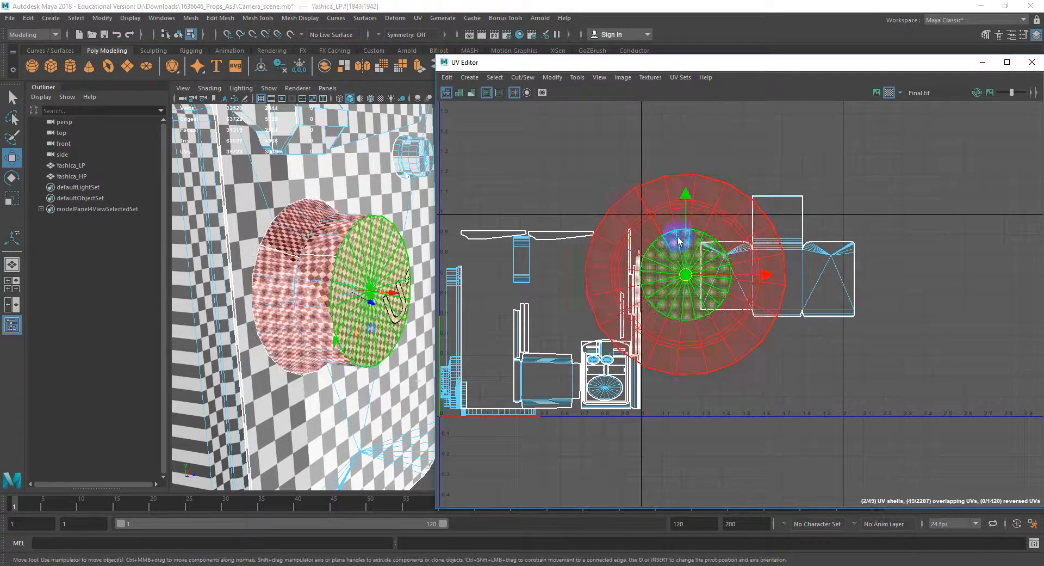
{"action": "right_click_drag", "start_coordinate": [679, 239], "coordinate": [595, 229], "text": "shift"}
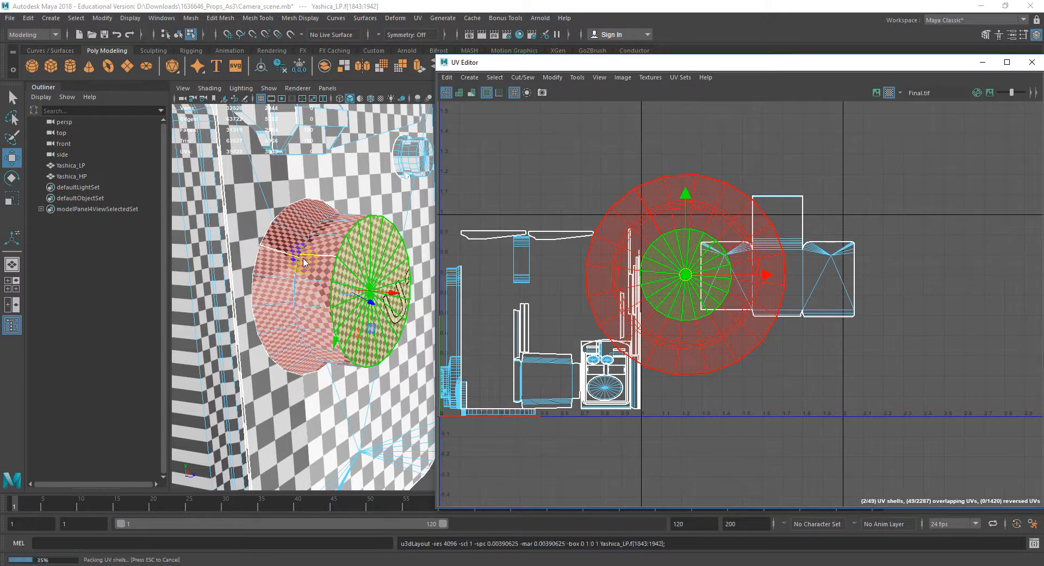
Move the unfolded cap disc and curved side-wall strip into the empty space beside the main UV tile.
{"action": "middle_click_drag", "start_coordinate": [559, 298], "coordinate": [618, 274], "text": "alt"}
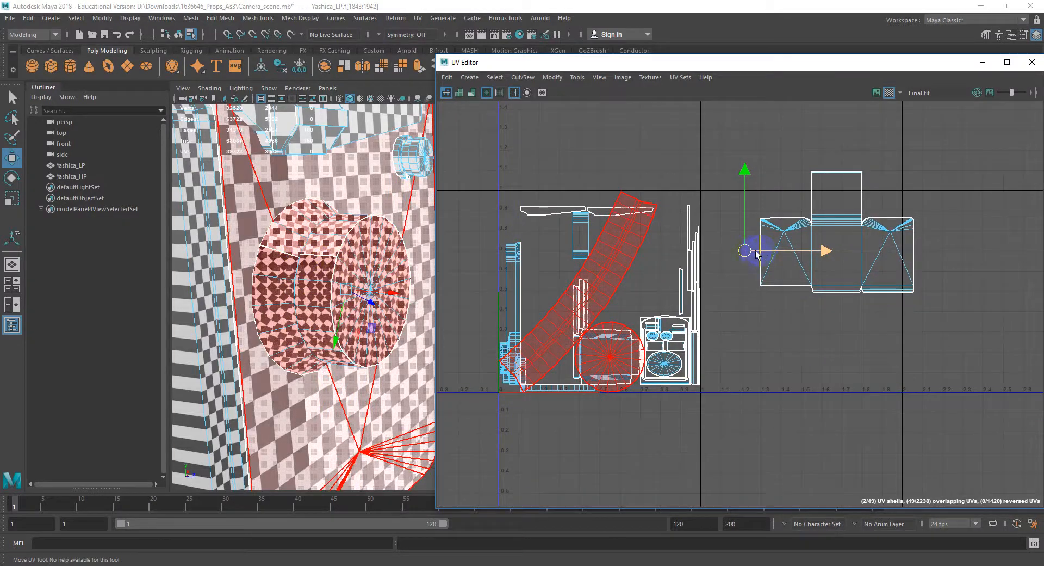
{"action": "left_click", "coordinate": [734, 252]}
{"action": "key", "text": "ctrl+z"}
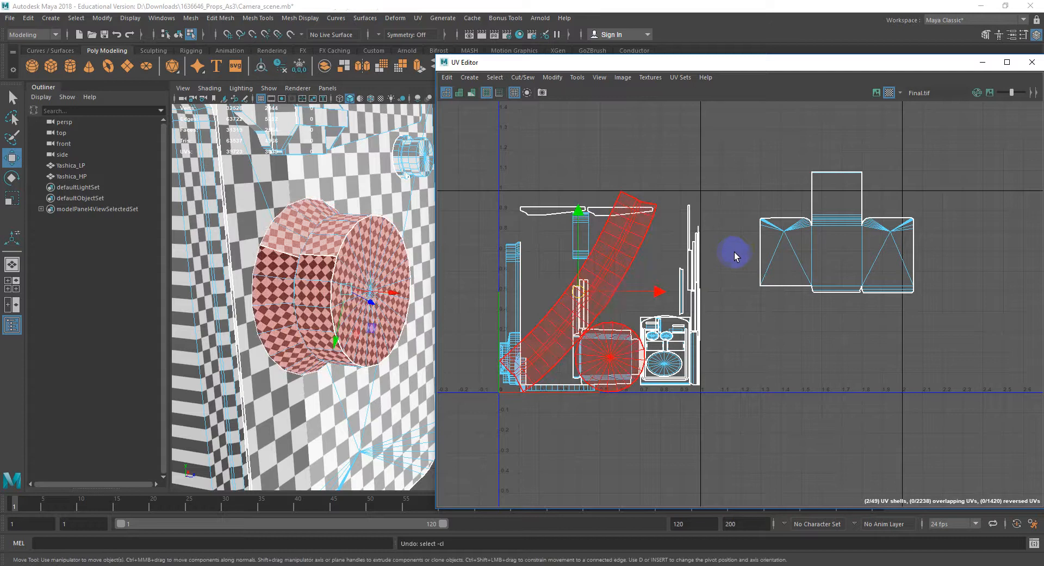
{"action": "left_click_drag", "start_coordinate": [571, 290], "coordinate": [475, 295]}
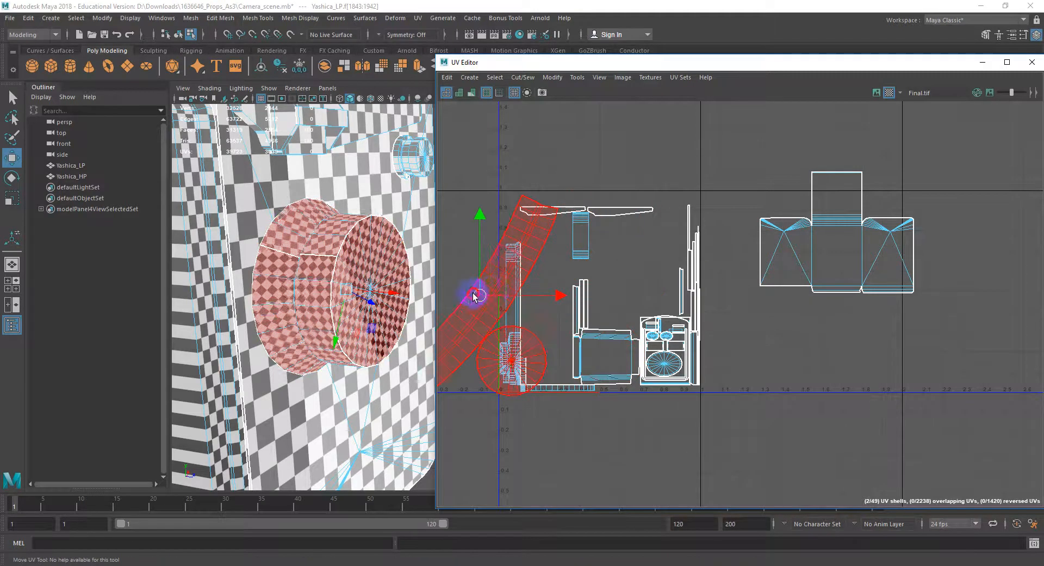
{"action": "middle_click_drag", "start_coordinate": [474, 295], "coordinate": [660, 261], "text": "alt"}
{"action": "left_click_drag", "start_coordinate": [609, 278], "coordinate": [552, 269]}
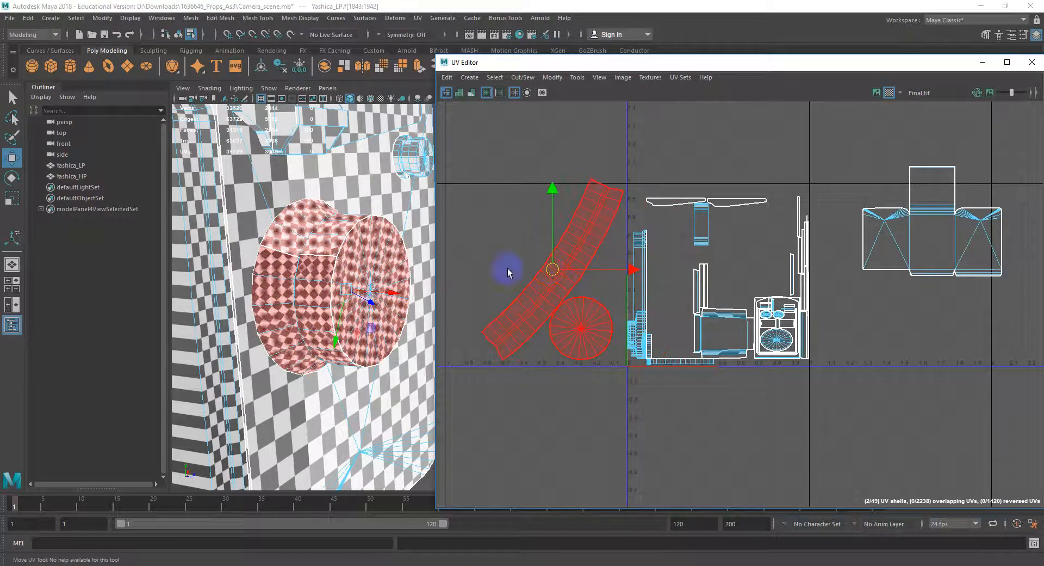
Select the edge loop around the knob's recessed neck and examine where it runs in the UV strip.
{"action": "left_click_drag", "start_coordinate": [327, 261], "coordinate": [166, 267], "text": "alt"}
{"action": "mouse_move", "coordinate": [266, 261]}
{"action": "left_mouse_down", "text": "alt"}
{"action": "mouse_move", "coordinate": [310, 257]}
{"action": "mouse_move", "coordinate": [172, 269]}
{"action": "mouse_move", "coordinate": [254, 261]}
{"action": "left_mouse_up", "text": "alt"}
{"action": "middle_click_drag", "start_coordinate": [254, 261], "coordinate": [288, 250], "text": "alt"}
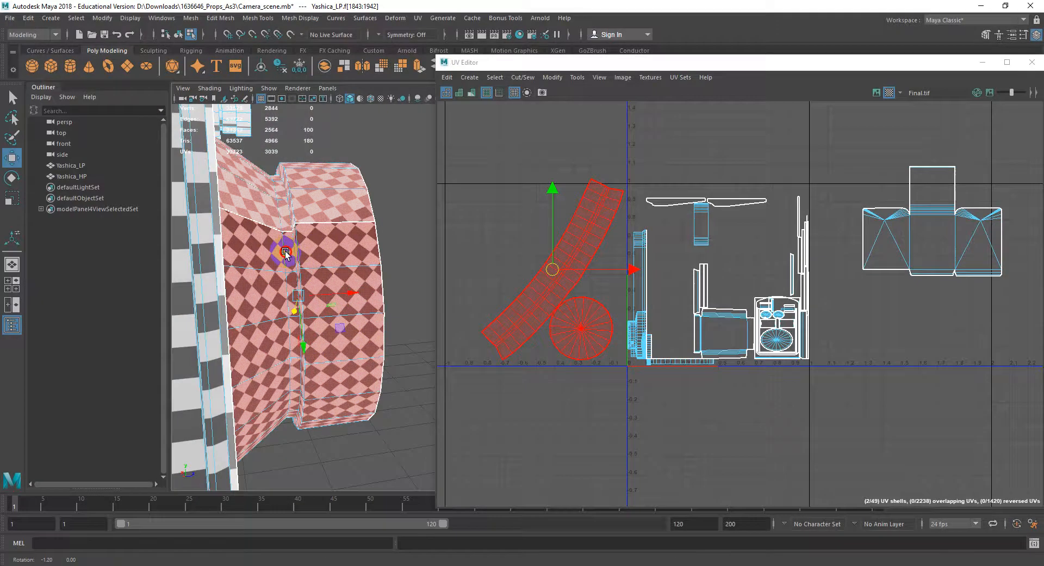
{"action": "right_click_drag", "start_coordinate": [297, 168], "coordinate": [296, 144]}
{"action": "double_click", "coordinate": [286, 178]}
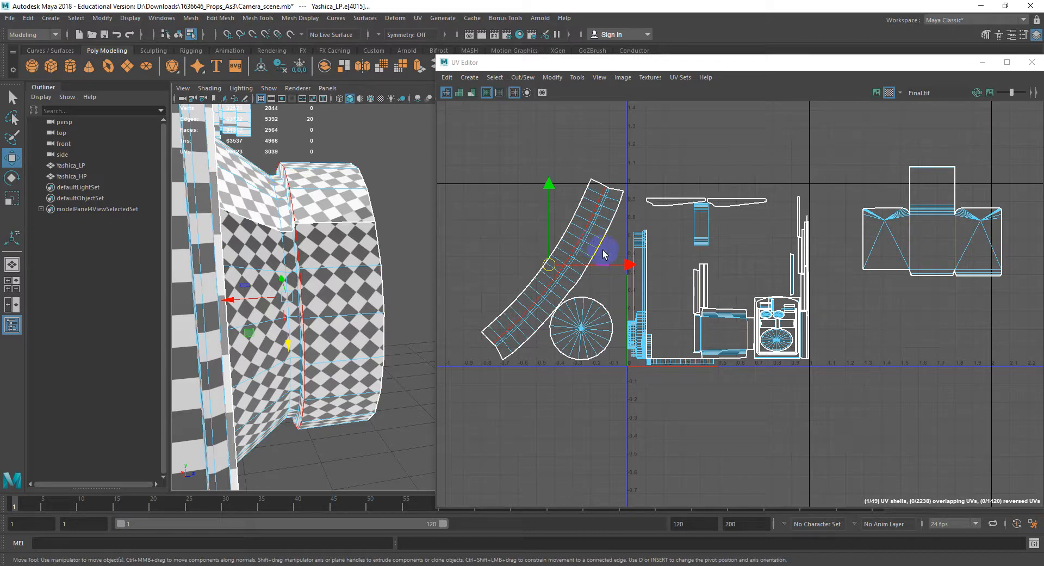
{"action": "left_click_drag", "start_coordinate": [350, 267], "coordinate": [323, 276], "text": "alt"}
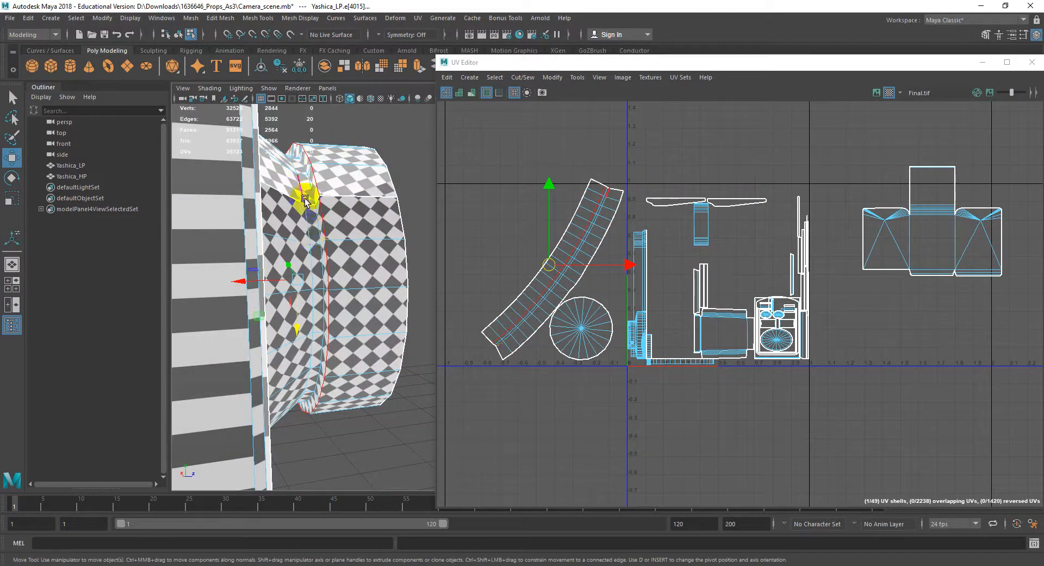
Select the rings of narrow faces in the knob's groove to check their place in the UV strip.
{"action": "left_click_drag", "start_coordinate": [306, 198], "coordinate": [470, 263], "text": "alt"}
{"action": "middle_click_drag", "start_coordinate": [567, 282], "coordinate": [555, 282], "text": "alt"}
{"action": "left_click_drag", "start_coordinate": [396, 273], "coordinate": [346, 247], "text": "alt"}
{"action": "middle_click_drag", "start_coordinate": [346, 247], "coordinate": [343, 278], "text": "alt"}
{"action": "left_click_drag", "start_coordinate": [361, 228], "coordinate": [275, 212], "text": "alt"}
{"action": "right_click_drag", "start_coordinate": [288, 197], "coordinate": [338, 220], "text": "alt"}
{"action": "right_click", "coordinate": [338, 216]}
{"action": "double_click", "coordinate": [344, 214]}
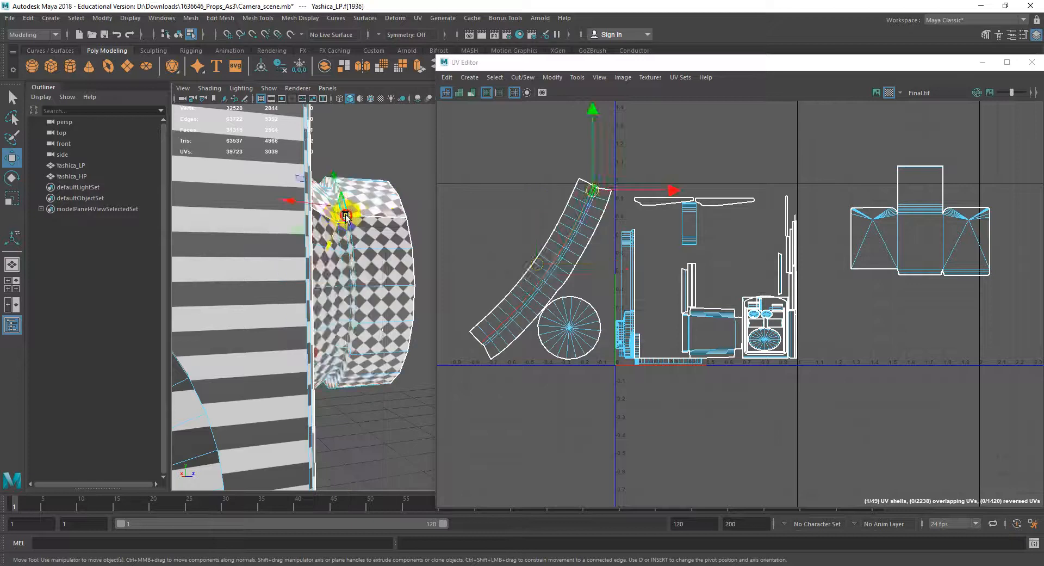
{"action": "left_click", "coordinate": [349, 244]}
{"action": "left_click", "coordinate": [351, 268]}
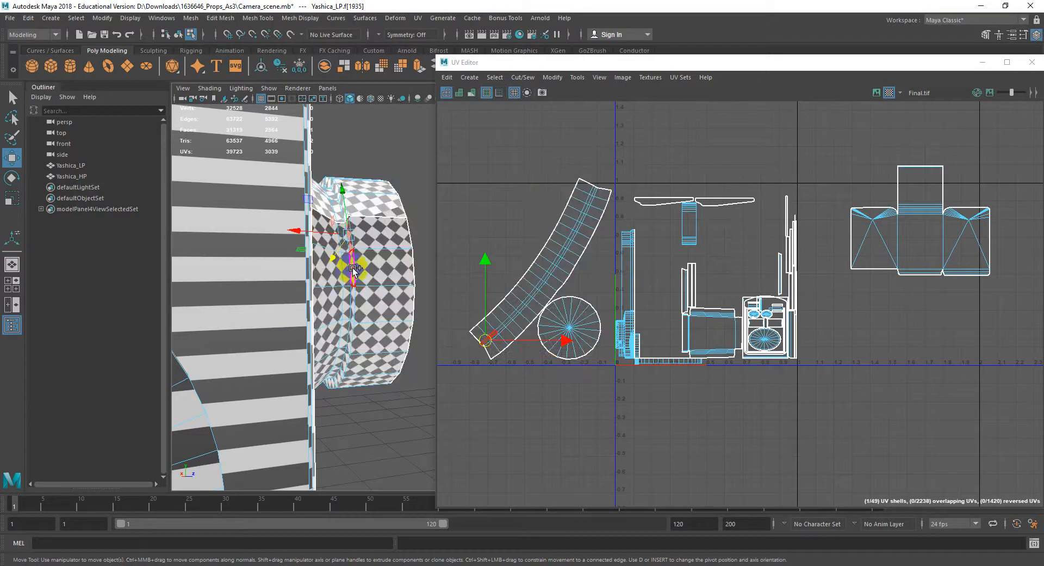
{"action": "double_click", "coordinate": [353, 268], "text": "shift"}
{"action": "left_click", "coordinate": [344, 237], "text": "shift"}
{"action": "double_click", "coordinate": [346, 267], "text": "shift"}
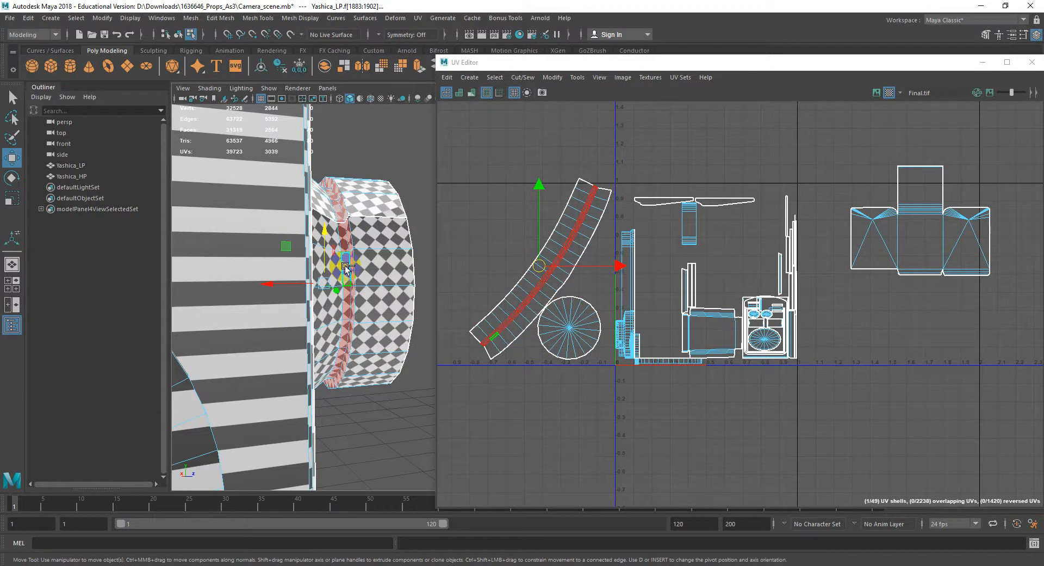
{"action": "right_click_drag", "start_coordinate": [344, 268], "coordinate": [346, 240]}
{"action": "scroll", "coordinate": [572, 295], "scroll_direction": "down", "scroll_amount": 2}
{"action": "middle_click_drag", "start_coordinate": [604, 308], "coordinate": [606, 321], "text": "alt"}
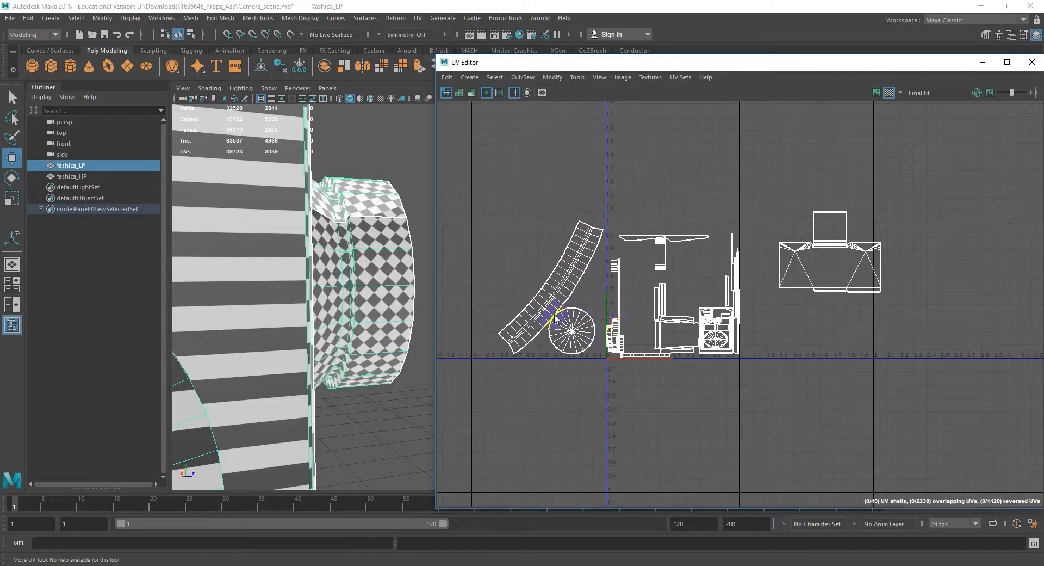
Select the faces of the upper front lens dome on the camera.
{"action": "left_click_drag", "start_coordinate": [397, 267], "coordinate": [320, 279], "text": "alt"}
{"action": "scroll", "coordinate": [330, 257], "scroll_direction": "down", "scroll_amount": 2}
{"action": "right_click_drag", "start_coordinate": [285, 231], "coordinate": [287, 252]}
{"action": "double_click", "coordinate": [285, 235]}
{"action": "middle_click_drag", "start_coordinate": [594, 316], "coordinate": [535, 323], "text": "alt"}
{"action": "mouse_move", "coordinate": [339, 248]}
{"action": "left_mouse_down", "text": "alt"}
{"action": "mouse_move", "coordinate": [378, 255]}
{"action": "mouse_move", "coordinate": [407, 240]}
{"action": "left_mouse_up", "text": "alt"}
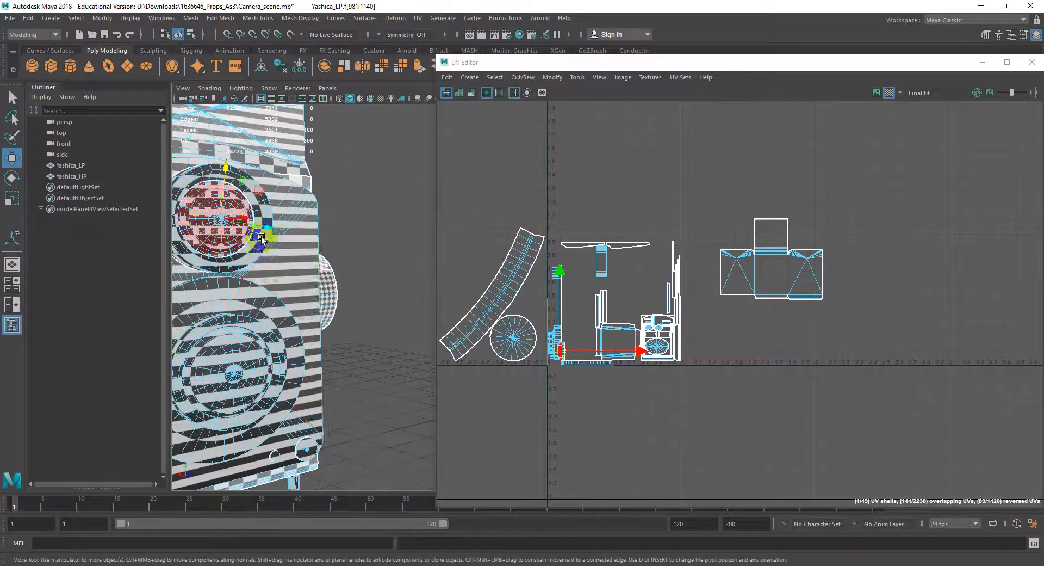
Turn off the checker display and isolate the selected upper lens faces.
{"action": "key", "text": "5"}
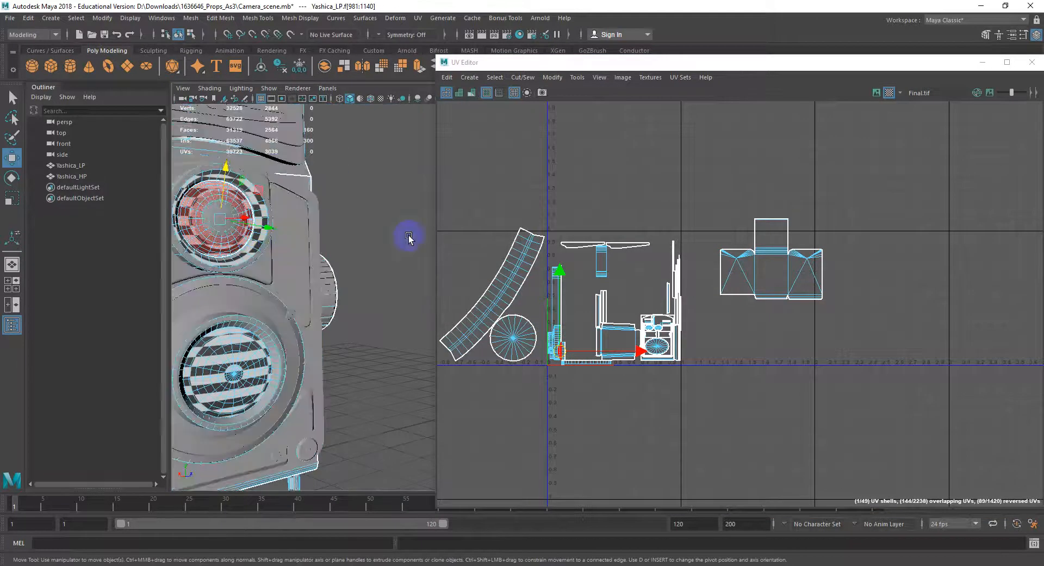
{"action": "left_click", "coordinate": [890, 93]}
{"action": "mouse_move", "coordinate": [354, 210]}
{"action": "left_mouse_down", "text": "alt"}
{"action": "mouse_move", "coordinate": [369, 229]}
{"action": "mouse_move", "coordinate": [242, 227]}
{"action": "mouse_move", "coordinate": [273, 231]}
{"action": "left_mouse_up", "text": "alt"}
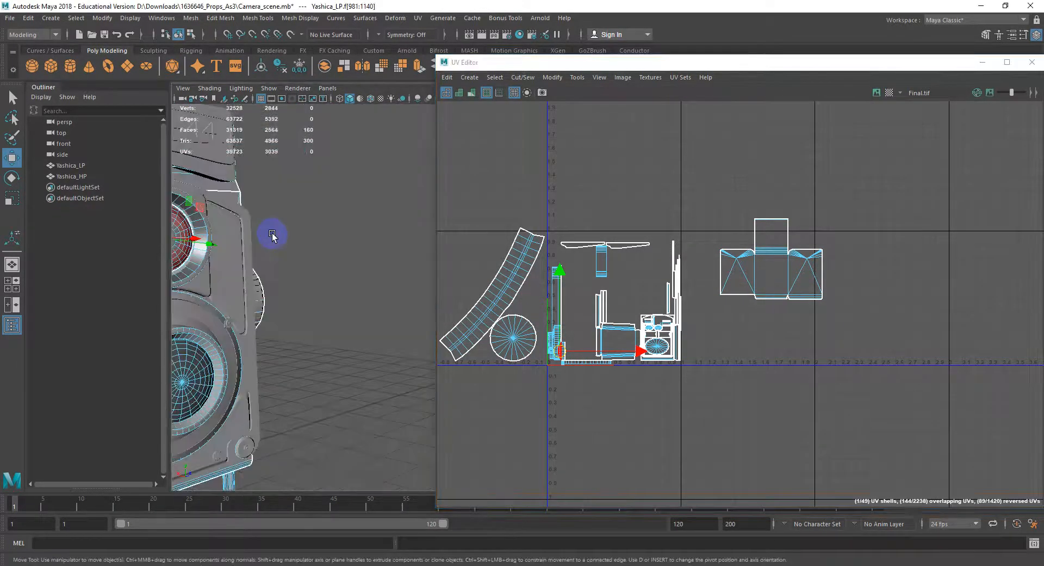
{"action": "key", "text": "ctrl+1"}
{"action": "middle_click_drag", "start_coordinate": [296, 231], "coordinate": [386, 256], "text": "alt"}
{"action": "scroll", "coordinate": [354, 237], "scroll_direction": "up", "scroll_amount": 4}
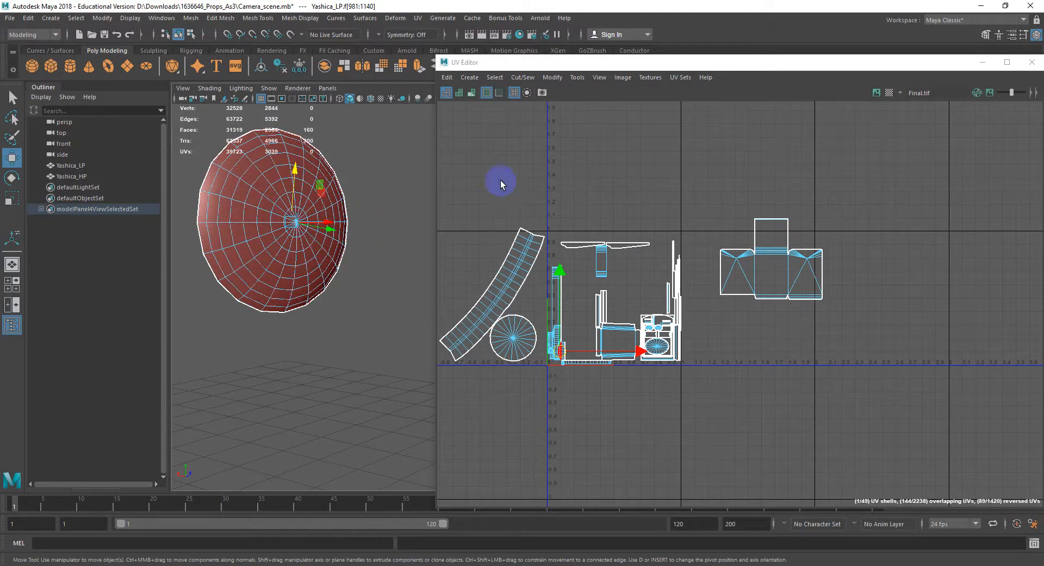
Apply a planar UV projection with the existing settings to the isolated lens faces.
{"action": "left_click", "coordinate": [472, 77]}
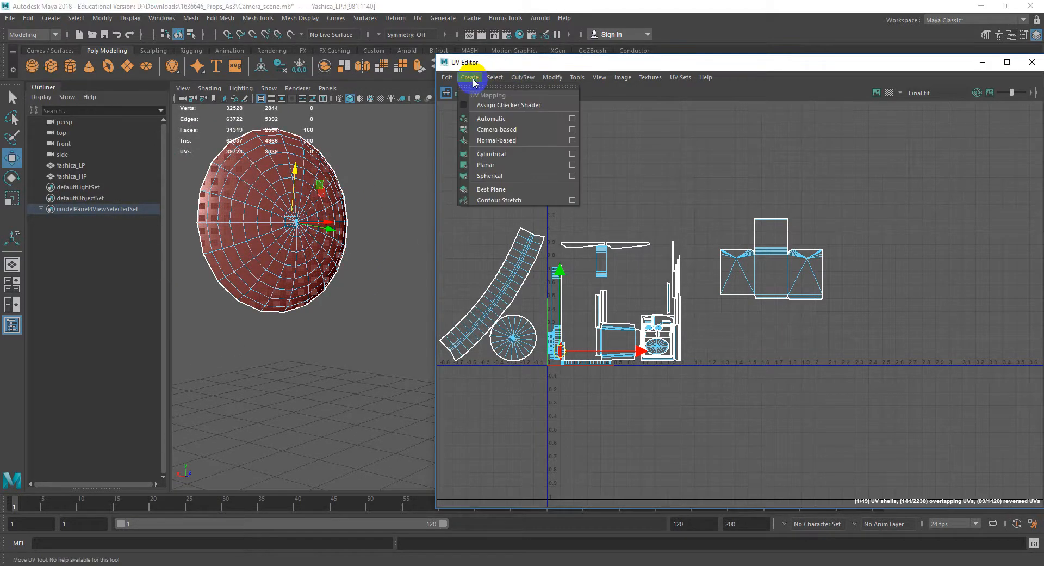
{"action": "left_click", "coordinate": [488, 166]}
{"action": "scroll", "coordinate": [341, 201], "scroll_direction": "down", "scroll_amount": 5}
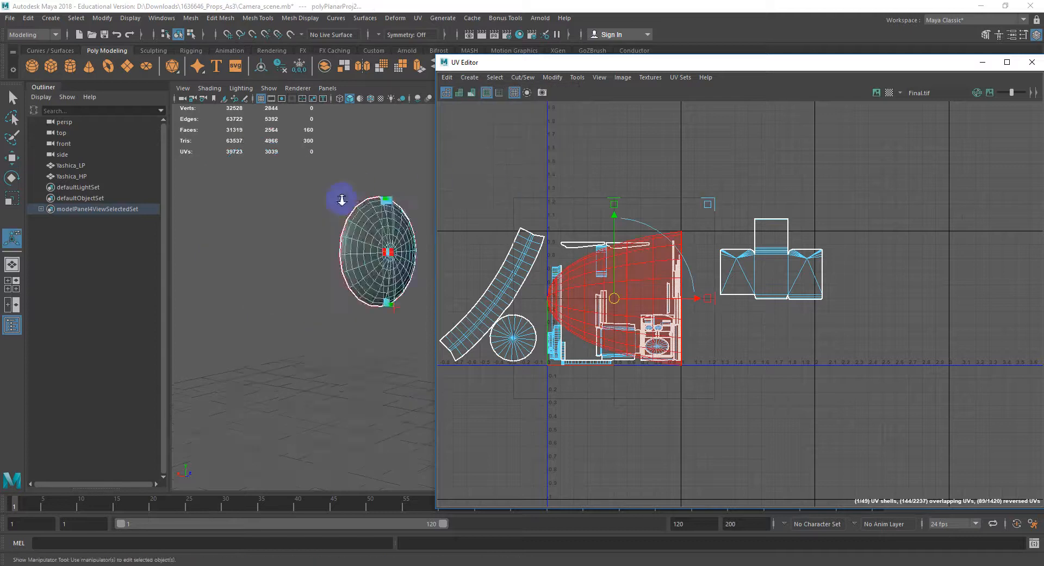
{"action": "middle_click_drag", "start_coordinate": [389, 248], "coordinate": [430, 253], "text": "alt"}
{"action": "scroll", "coordinate": [329, 244], "scroll_direction": "up", "scroll_amount": 5}
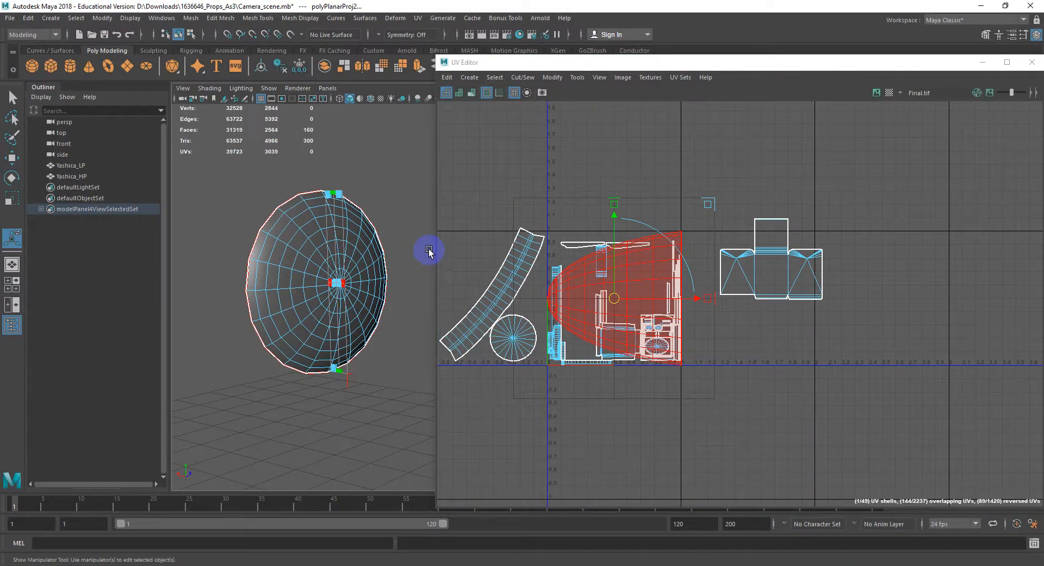
{"action": "left_click_drag", "start_coordinate": [323, 214], "coordinate": [294, 240], "text": "alt"}
Set the planar mapping to project from the X axis and apply it to the lens faces.
{"action": "left_click_drag", "start_coordinate": [518, 63], "coordinate": [621, 70]}
{"action": "left_click", "coordinate": [573, 81]}
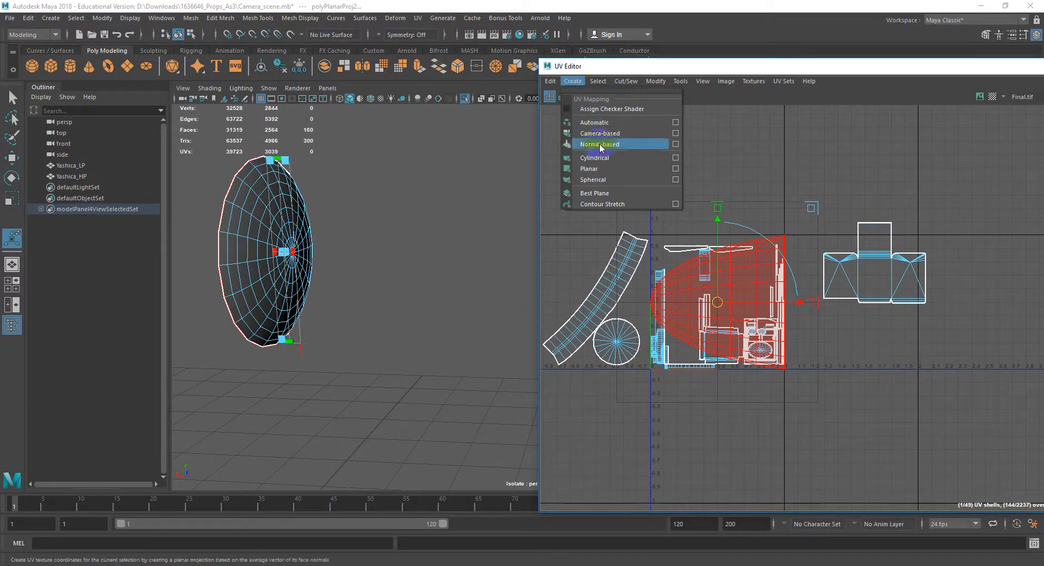
{"action": "left_click", "coordinate": [676, 170]}
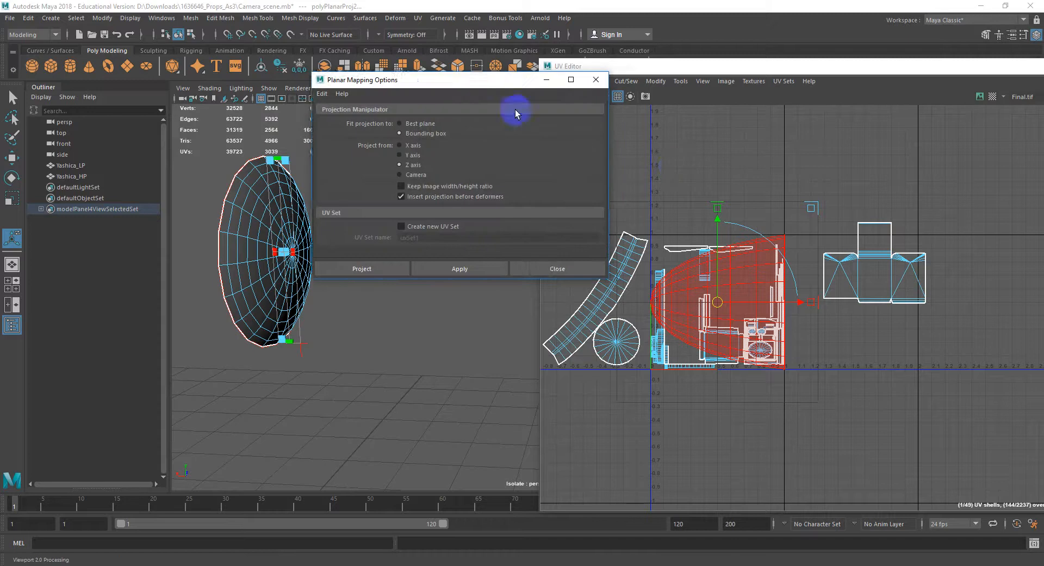
{"action": "left_click_drag", "start_coordinate": [464, 81], "coordinate": [554, 82]}
{"action": "left_click", "coordinate": [508, 146]}
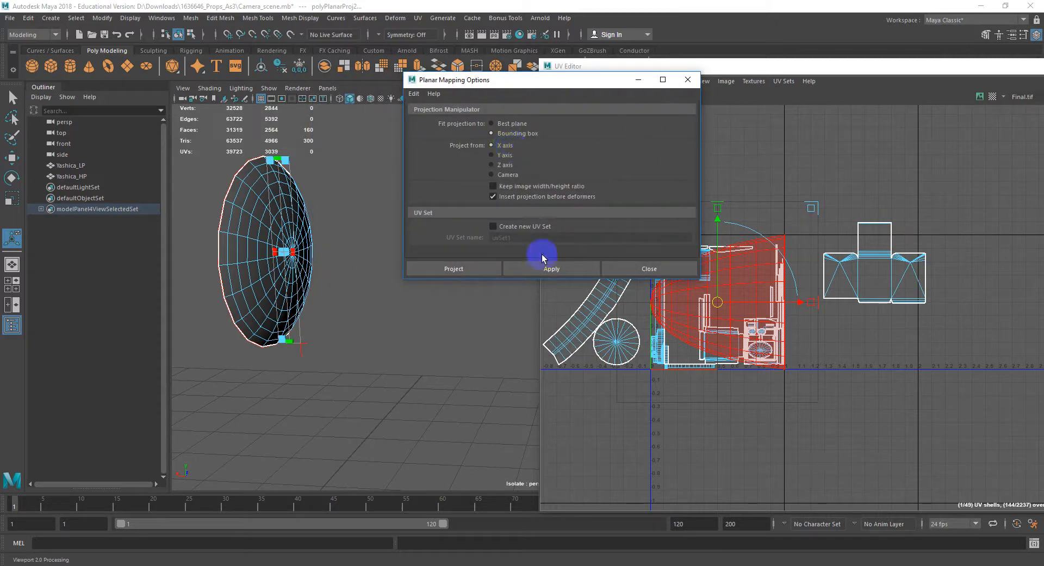
{"action": "left_click", "coordinate": [544, 266]}
Examine the lens dome from the front and compare it with its projected UV shell.
{"action": "left_click_drag", "start_coordinate": [359, 261], "coordinate": [294, 260], "text": "alt"}
{"action": "middle_click_drag", "start_coordinate": [490, 302], "coordinate": [403, 263], "text": "alt"}
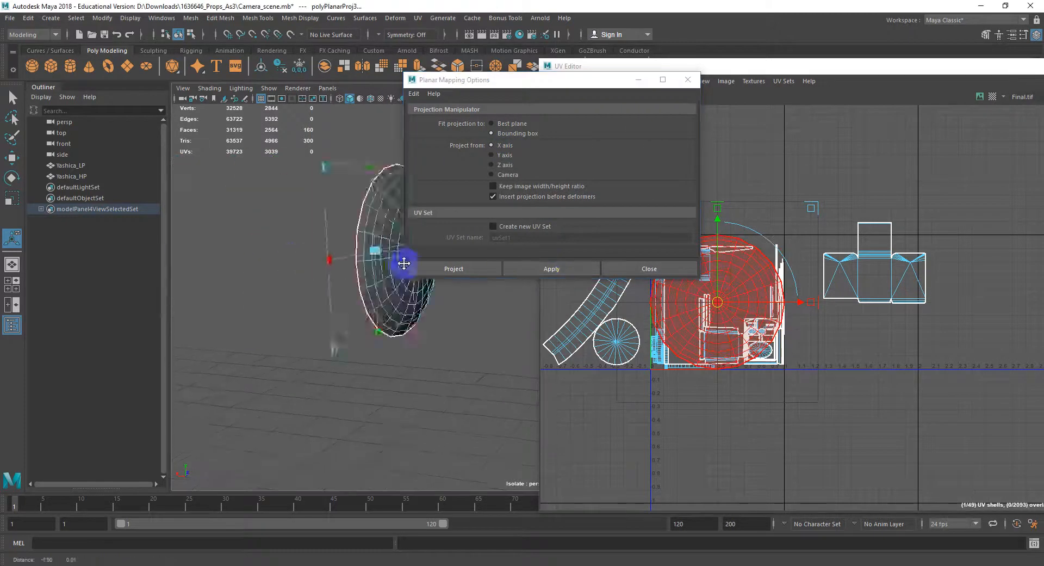
{"action": "left_click_drag", "start_coordinate": [400, 264], "coordinate": [324, 271], "text": "alt"}
{"action": "middle_click_drag", "start_coordinate": [520, 302], "coordinate": [367, 305], "text": "alt"}
{"action": "left_click_drag", "start_coordinate": [368, 305], "coordinate": [359, 306], "text": "alt"}
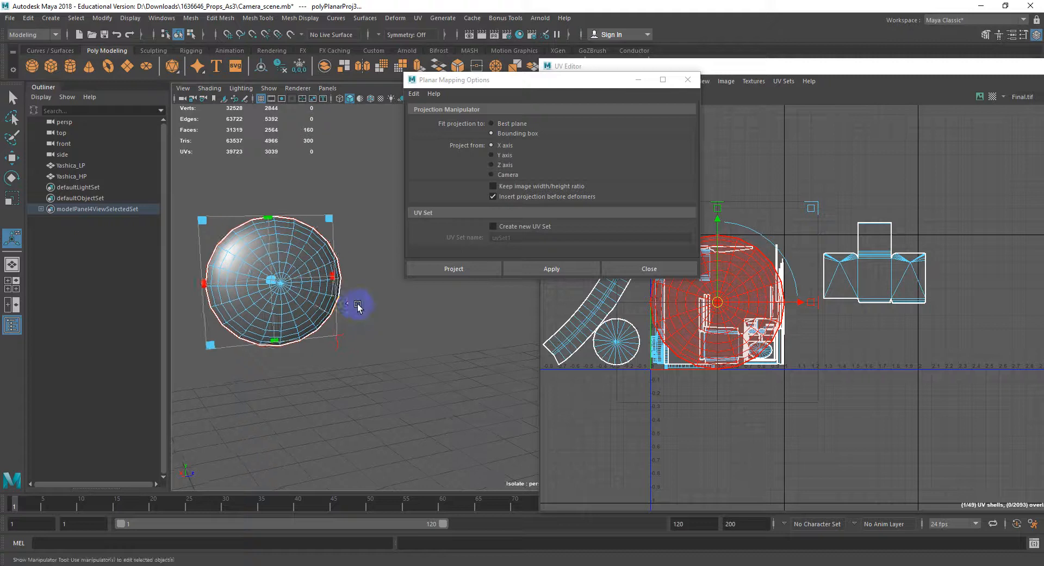
{"action": "middle_click_drag", "start_coordinate": [348, 304], "coordinate": [343, 289], "text": "alt"}
{"action": "left_click_drag", "start_coordinate": [343, 288], "coordinate": [332, 287], "text": "alt"}
{"action": "middle_click_drag", "start_coordinate": [331, 287], "coordinate": [372, 284], "text": "alt"}
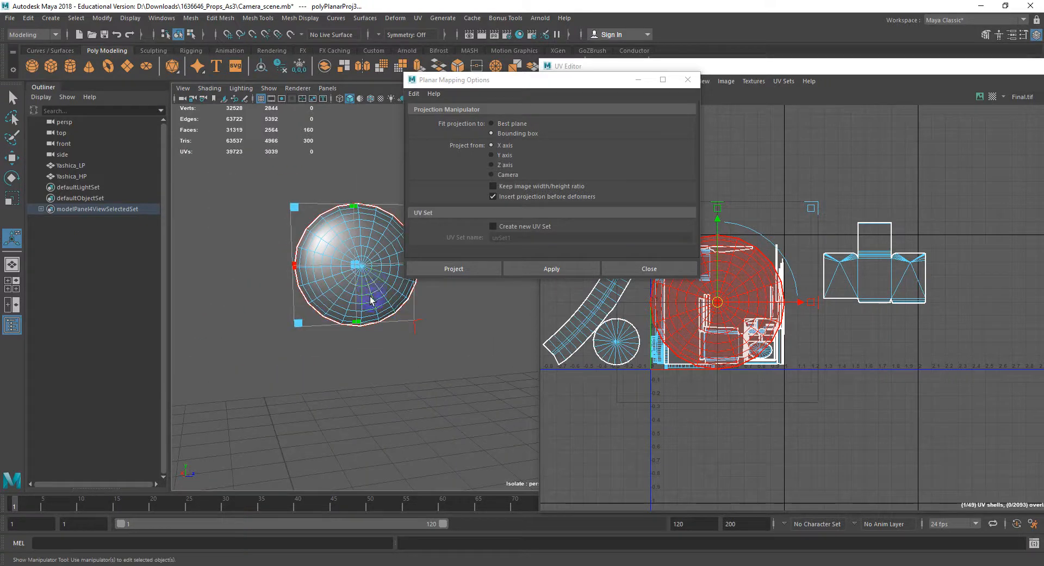
{"action": "middle_click_drag", "start_coordinate": [796, 380], "coordinate": [805, 421], "text": "alt"}
{"action": "scroll", "coordinate": [741, 342], "scroll_direction": "up", "scroll_amount": 2}
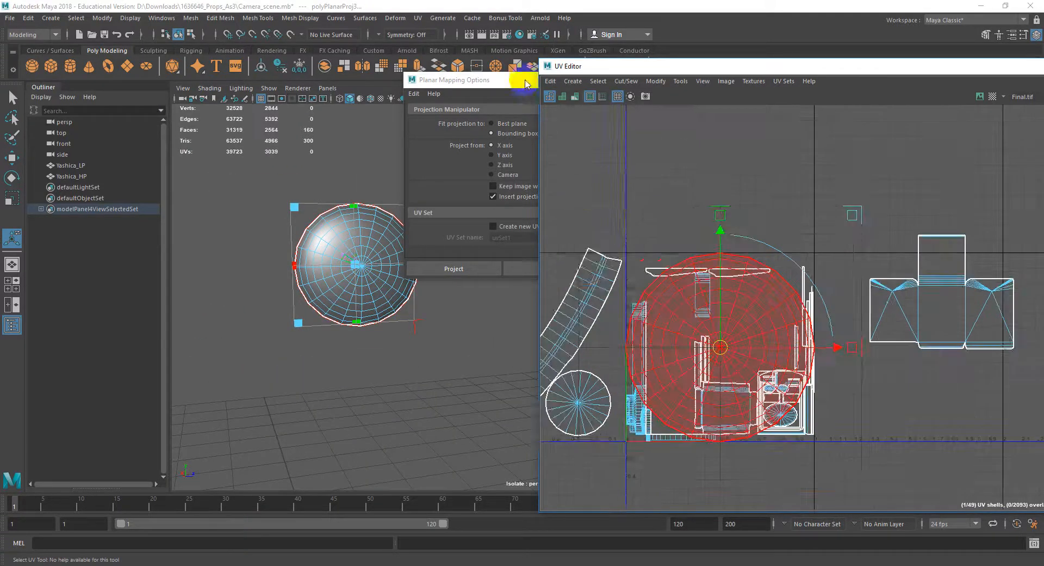
Close the planar mapping options and unfold the lens dome's UV shell.
{"action": "left_click_drag", "start_coordinate": [524, 81], "coordinate": [482, 91]}
{"action": "left_click", "coordinate": [645, 89]}
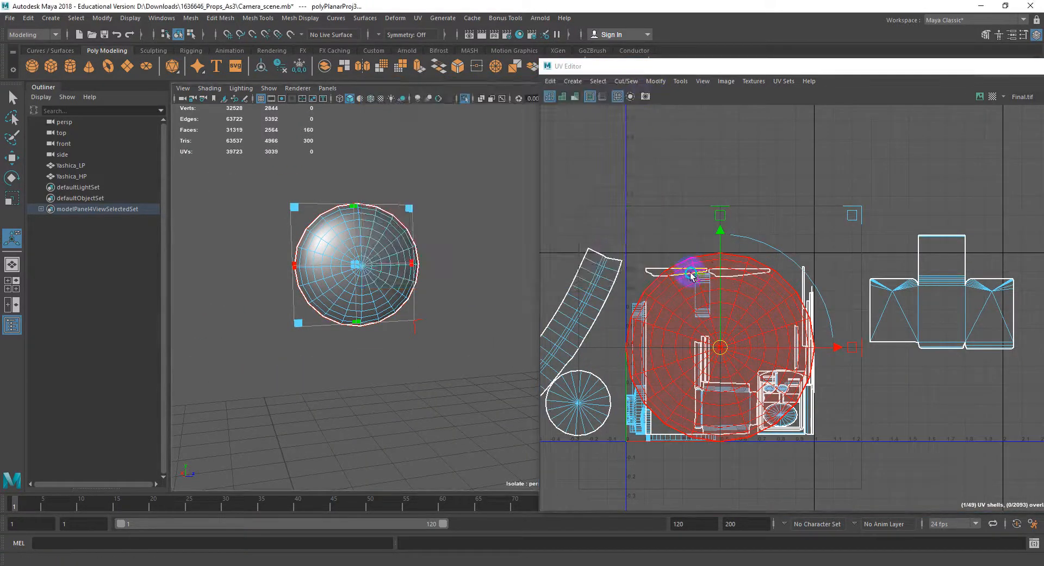
{"action": "right_click_drag", "start_coordinate": [690, 275], "coordinate": [580, 275], "text": "shift"}
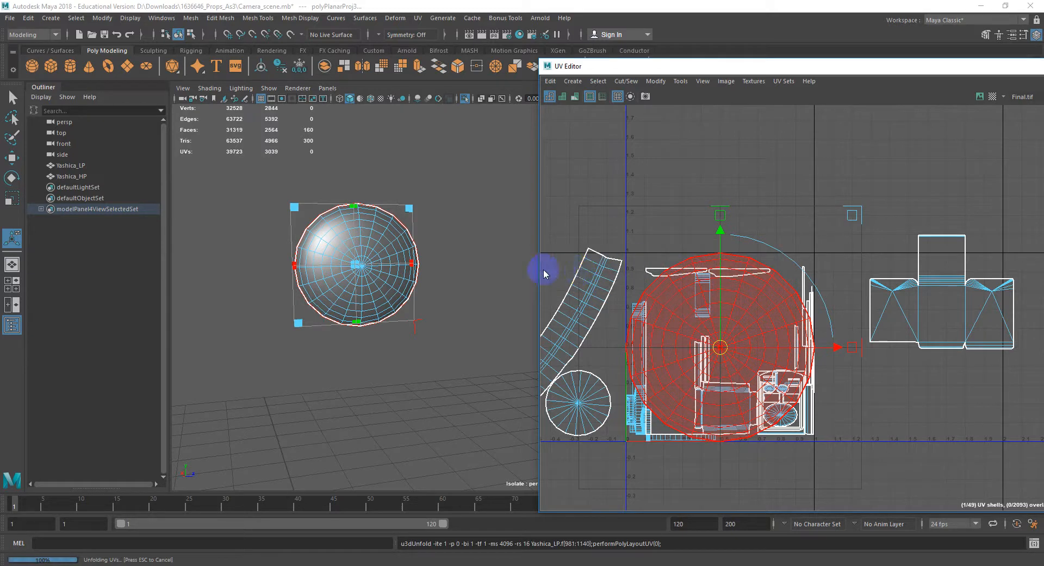
Check the lens dome's UV shell by toggling the texture image and the checker map on and off.
{"action": "left_click", "coordinate": [982, 97]}
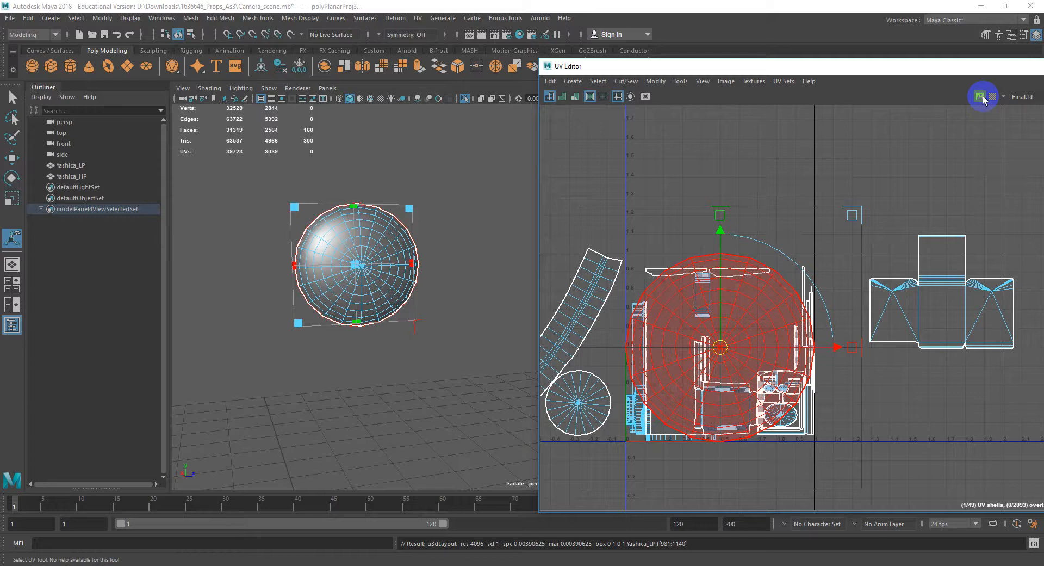
{"action": "left_click", "coordinate": [982, 97]}
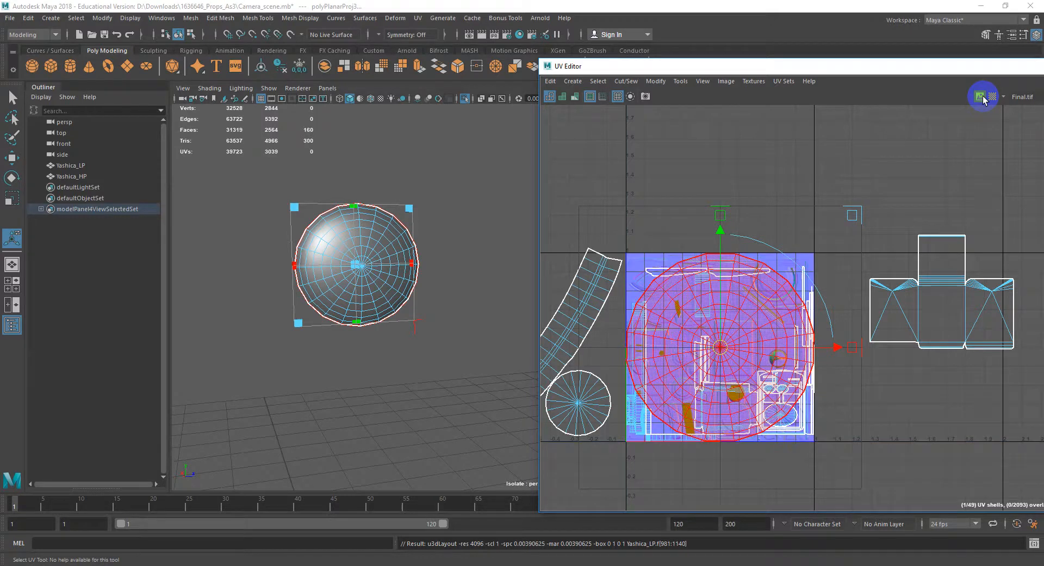
{"action": "left_click", "coordinate": [983, 97]}
{"action": "left_click", "coordinate": [991, 97]}
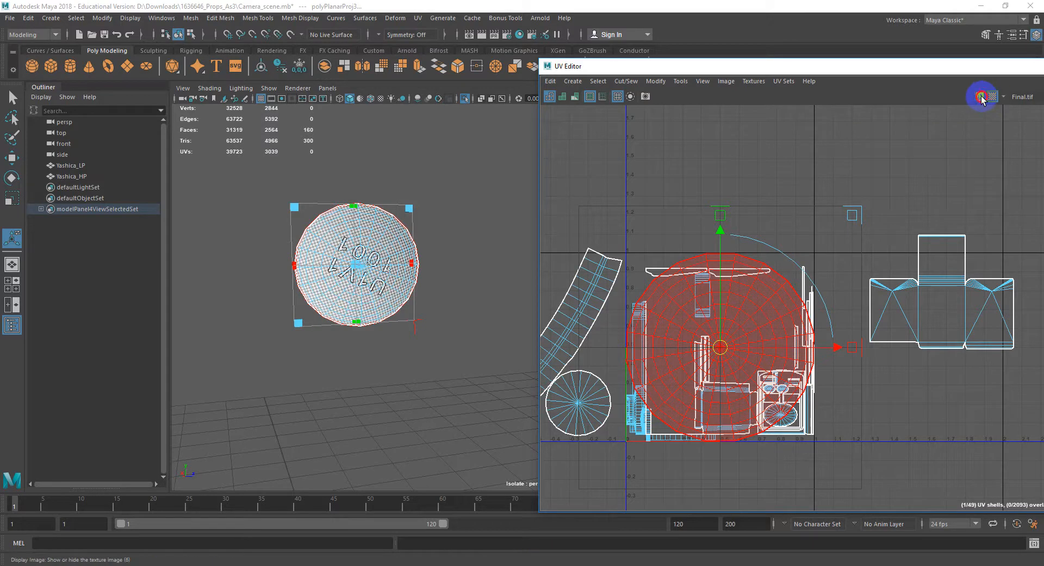
{"action": "left_click", "coordinate": [982, 97]}
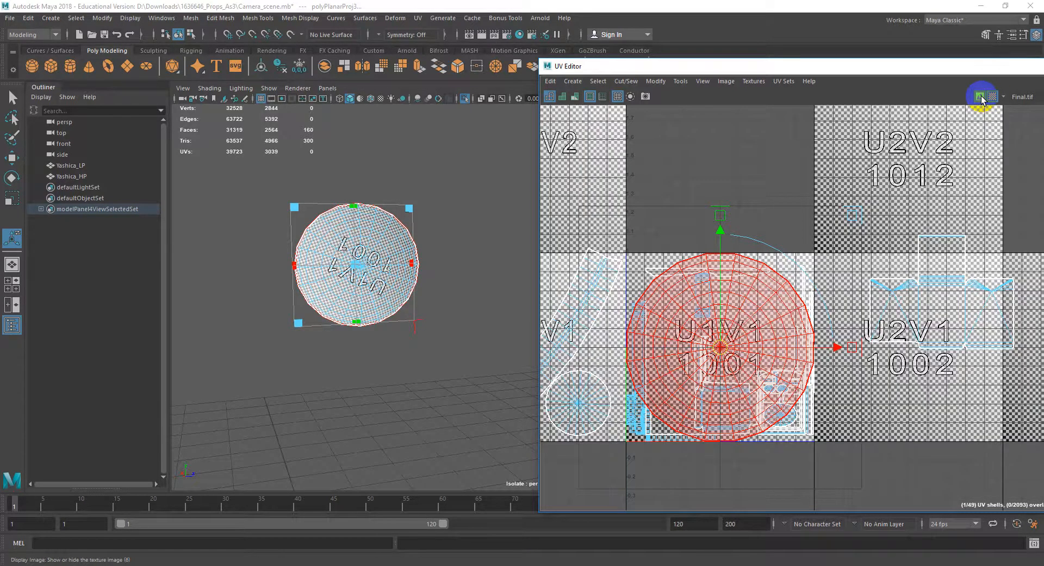
{"action": "left_click", "coordinate": [981, 97]}
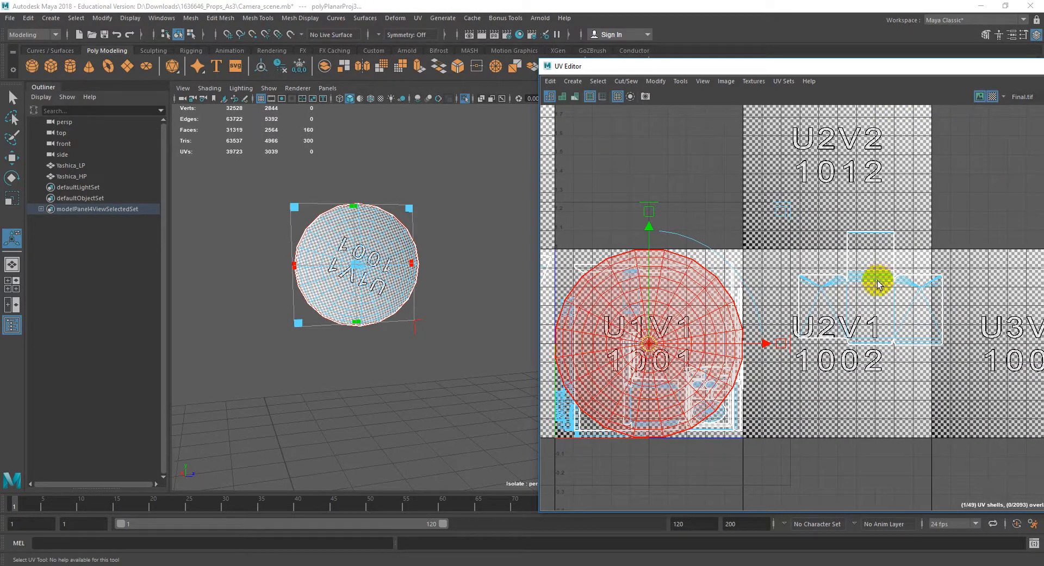
{"action": "middle_click_drag", "start_coordinate": [882, 285], "coordinate": [877, 284], "text": "alt"}
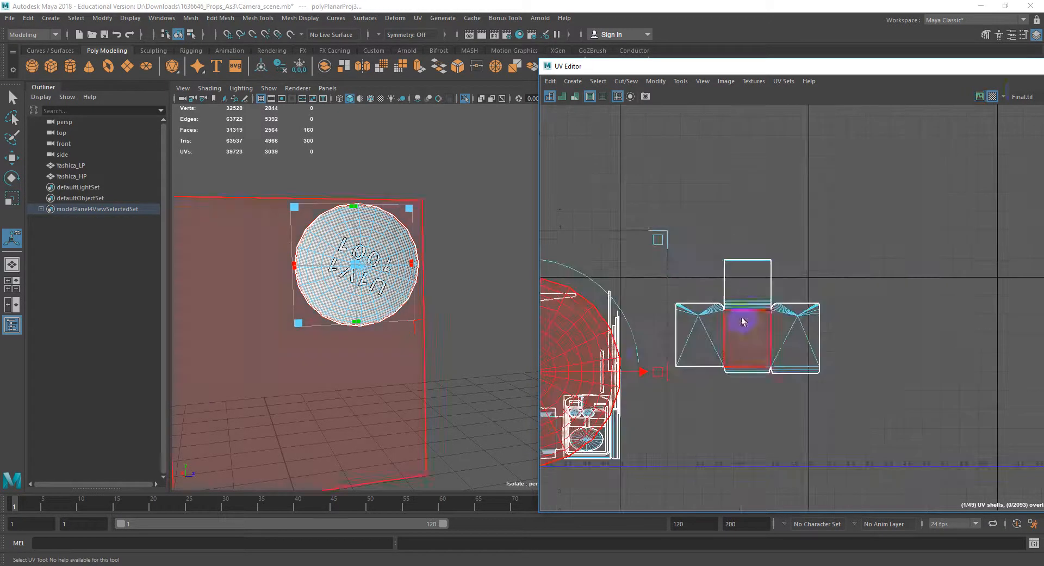
{"action": "left_click", "coordinate": [994, 96]}
Move the UV Editor out of the way and open the Attribute Editor on the polyTweakUV7 node.
{"action": "left_click_drag", "start_coordinate": [991, 71], "coordinate": [792, 294]}
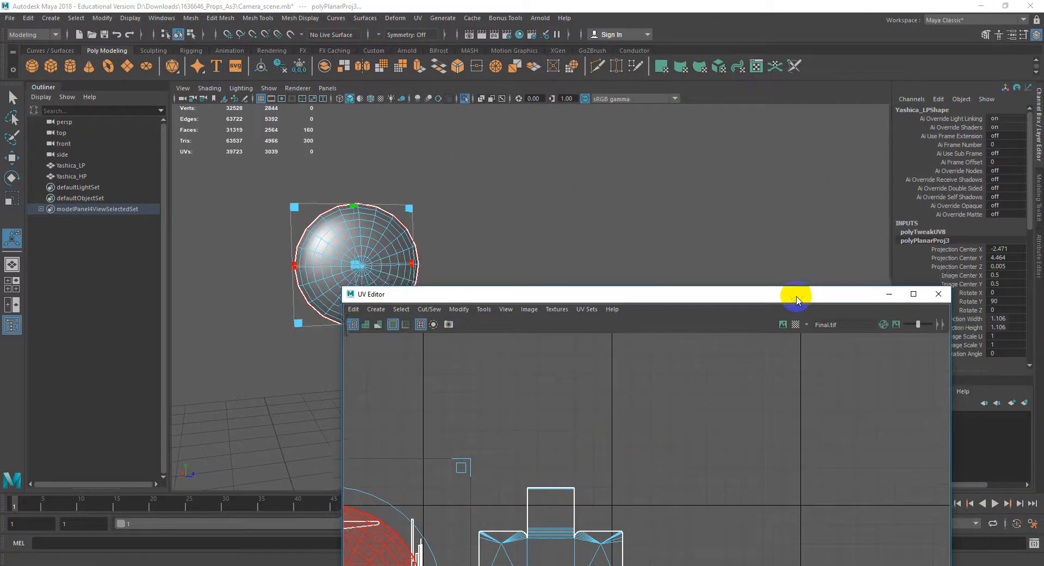
{"action": "left_click", "coordinate": [1037, 240]}
{"action": "left_click", "coordinate": [973, 109]}
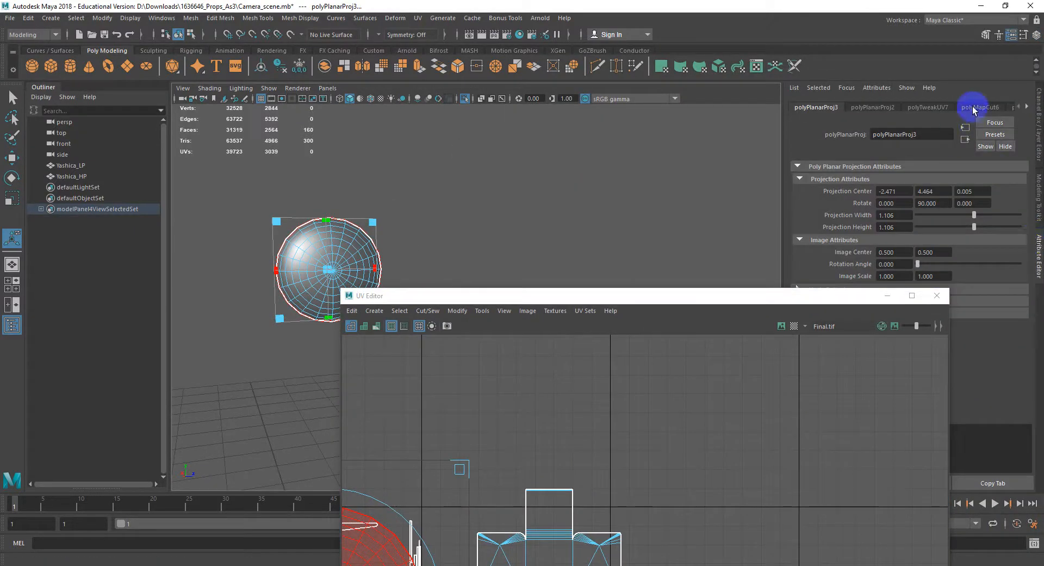
{"action": "scroll", "coordinate": [971, 110], "scroll_direction": "down", "scroll_amount": 2}
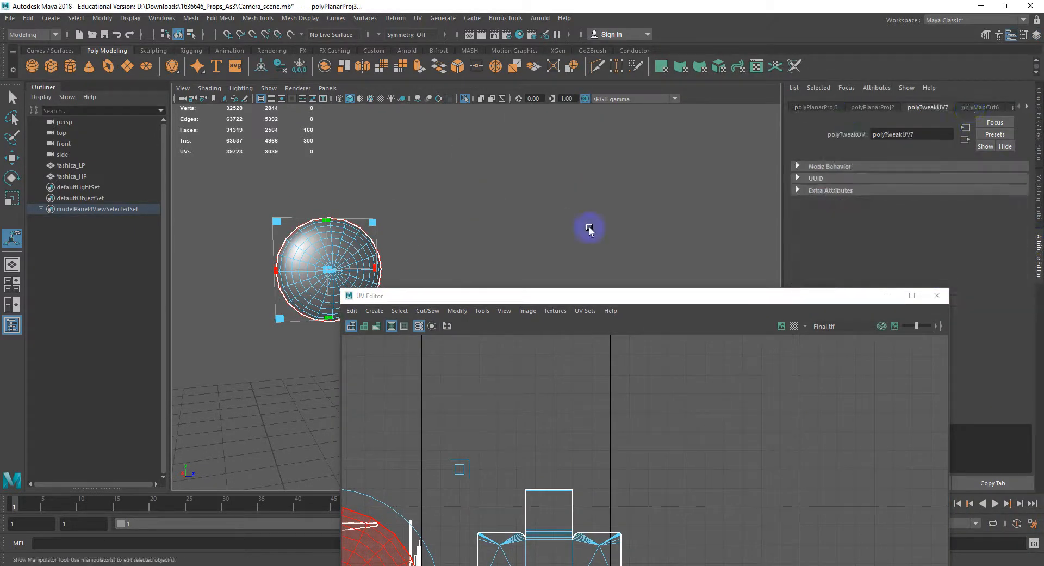
Exit the lens isolation, select the Yashica_LP mesh, isolate it and frame it in the view.
{"action": "key", "text": "ctrl+1"}
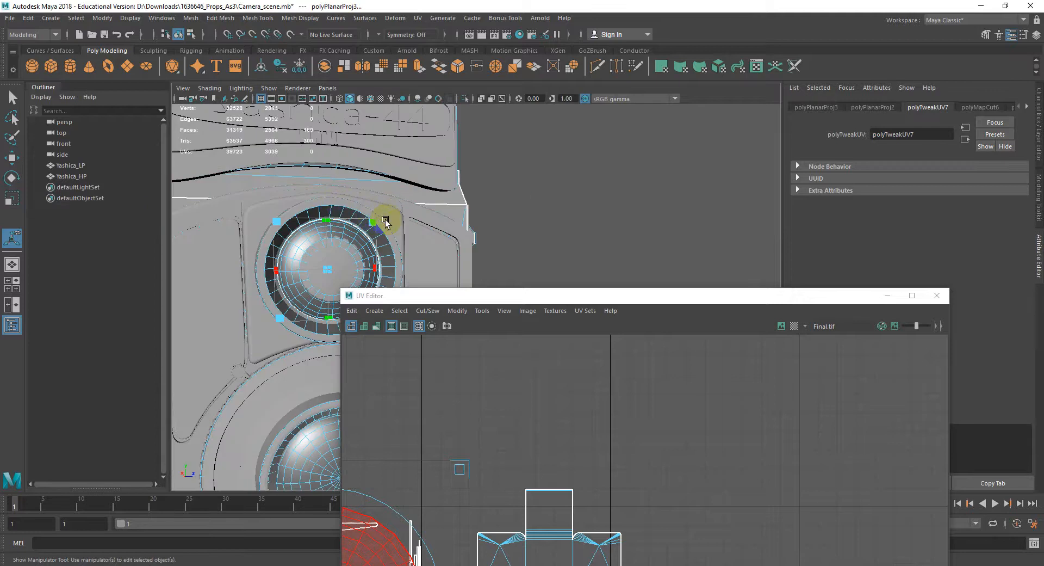
{"action": "right_click", "coordinate": [93, 165]}
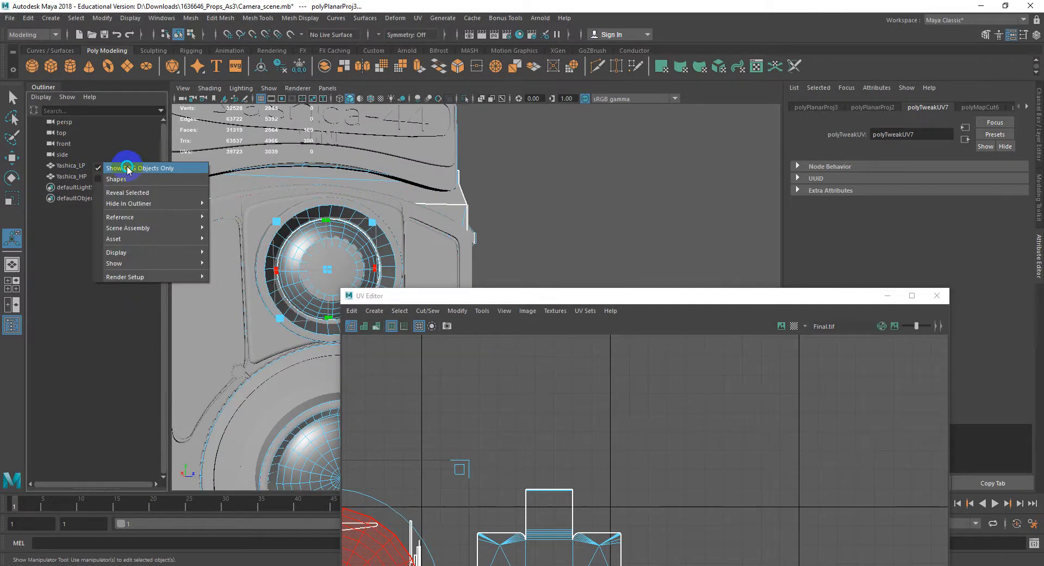
{"action": "left_click", "coordinate": [482, 171]}
{"action": "right_click", "coordinate": [482, 171]}
{"action": "left_click", "coordinate": [81, 165]}
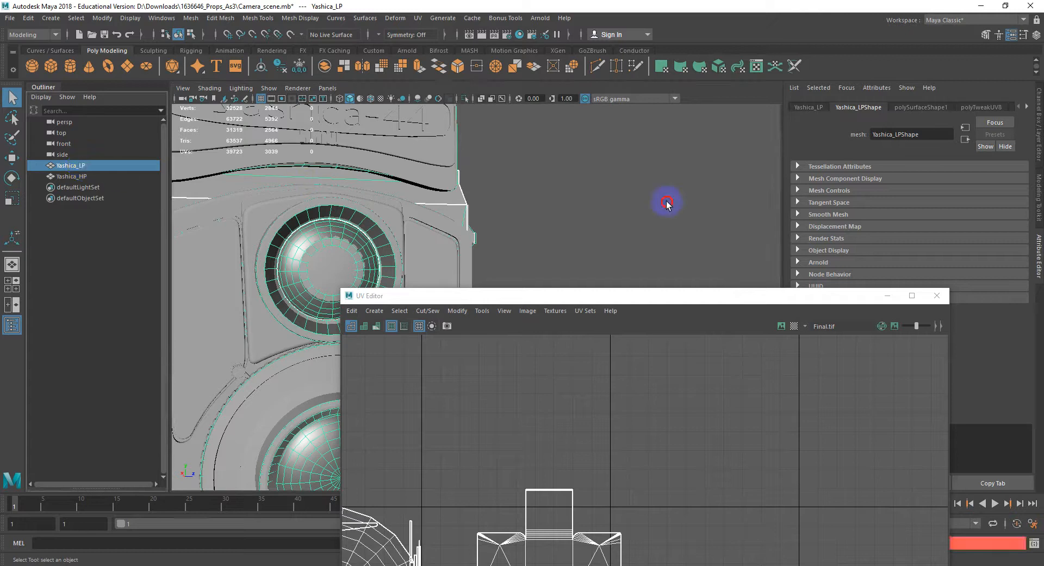
{"action": "left_click", "coordinate": [666, 202]}
{"action": "left_click", "coordinate": [340, 228]}
{"action": "key", "text": "ctrl+1"}
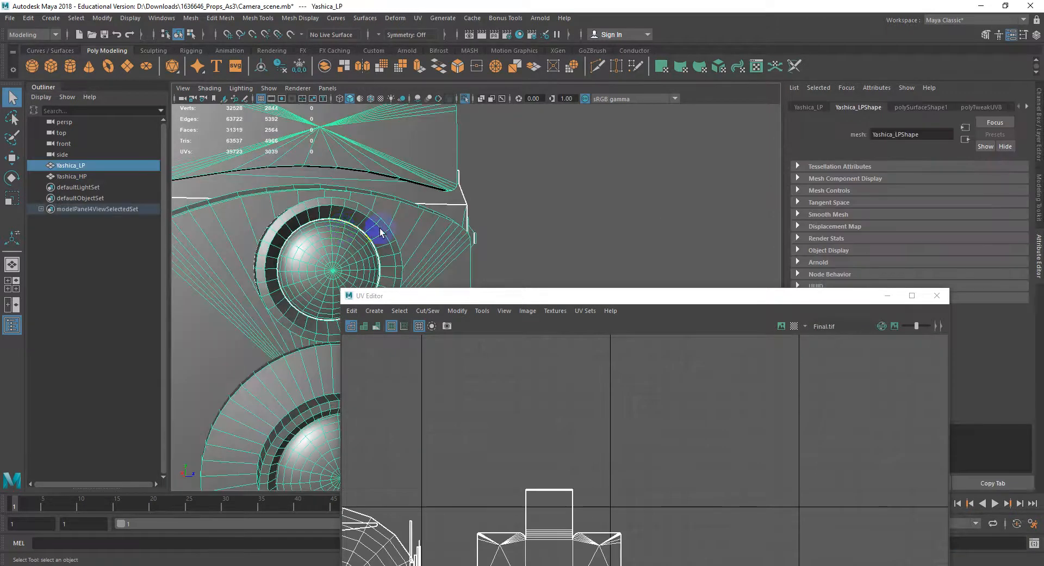
{"action": "key", "text": "f"}
Move the UV Editor lower and open the attributes of the mesh's blinn3 material.
{"action": "left_click_drag", "start_coordinate": [594, 296], "coordinate": [636, 453]}
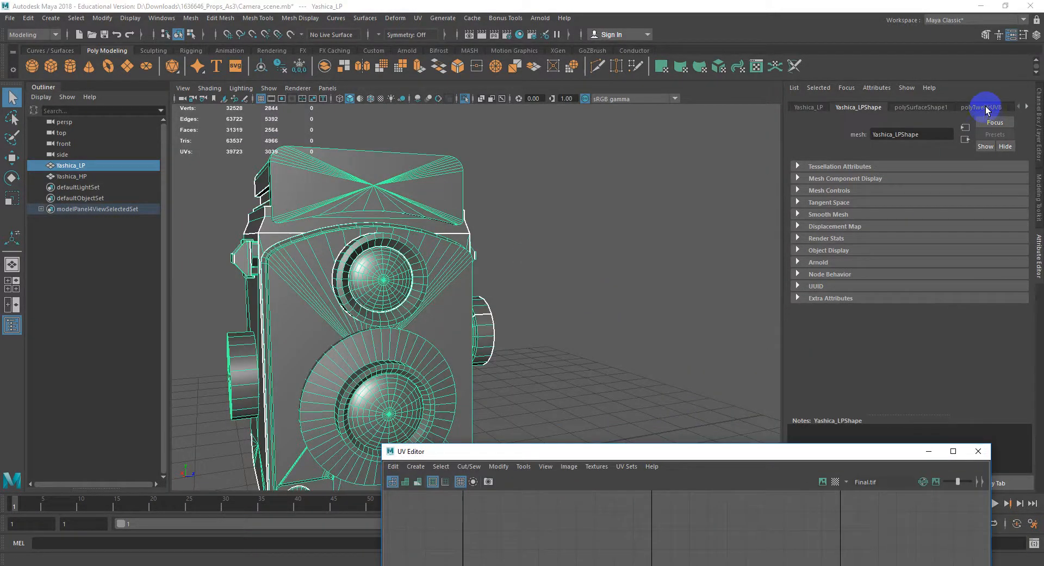
{"action": "scroll", "coordinate": [990, 109], "scroll_direction": "down", "scroll_amount": 8}
{"action": "scroll", "coordinate": [994, 111], "scroll_direction": "up", "scroll_amount": 8}
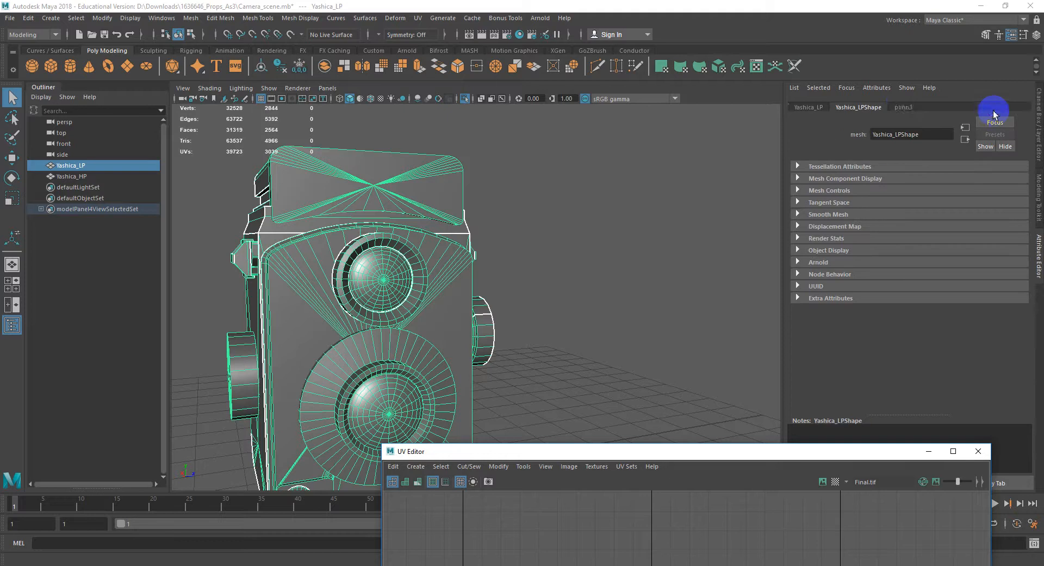
{"action": "left_click", "coordinate": [904, 108]}
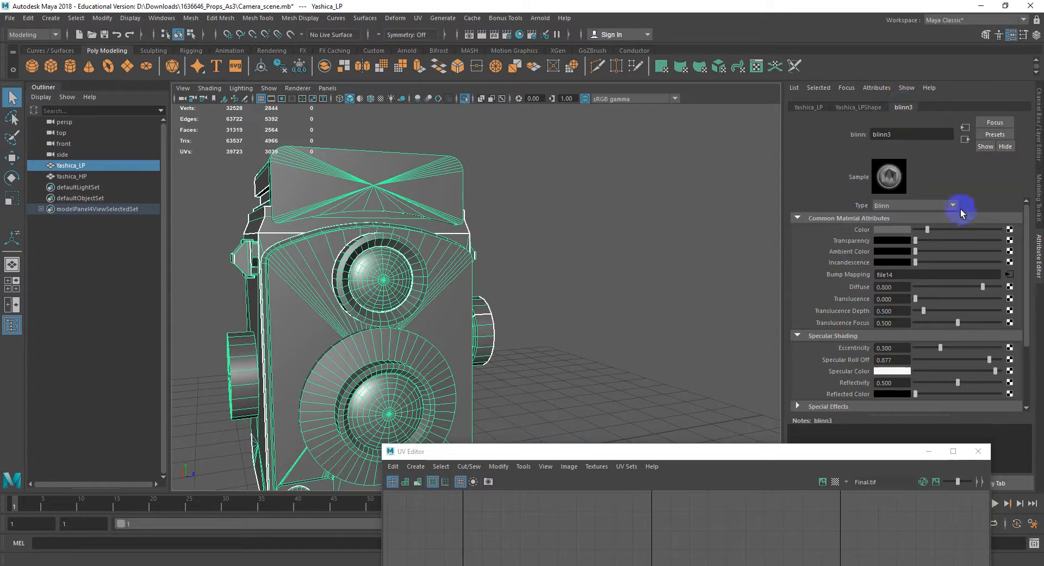
Assign a Checker texture to the blinn3 material's color and set its Repeat UV to 20 by 20.
{"action": "left_click", "coordinate": [1010, 232]}
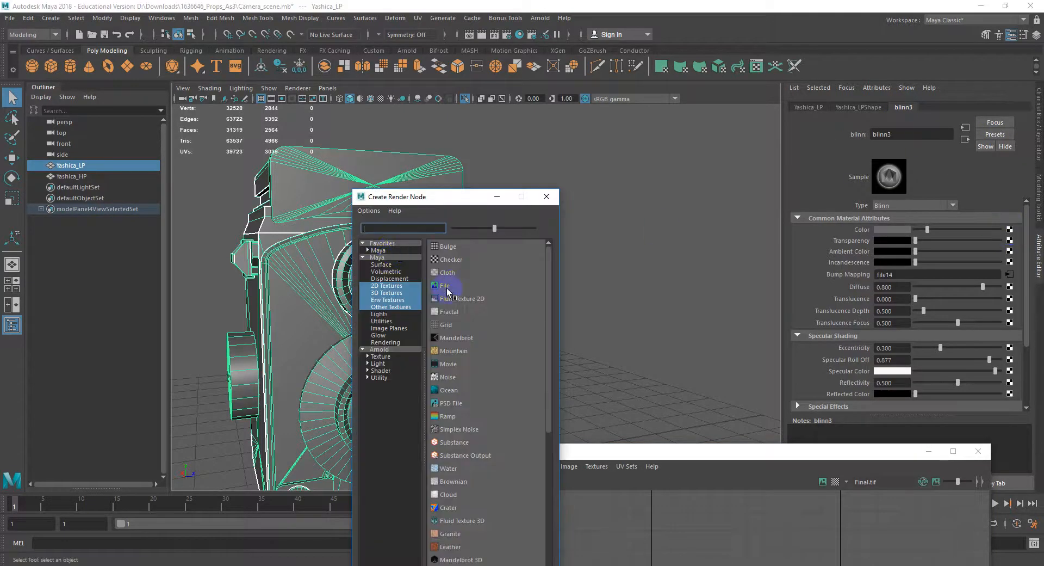
{"action": "left_click", "coordinate": [449, 259]}
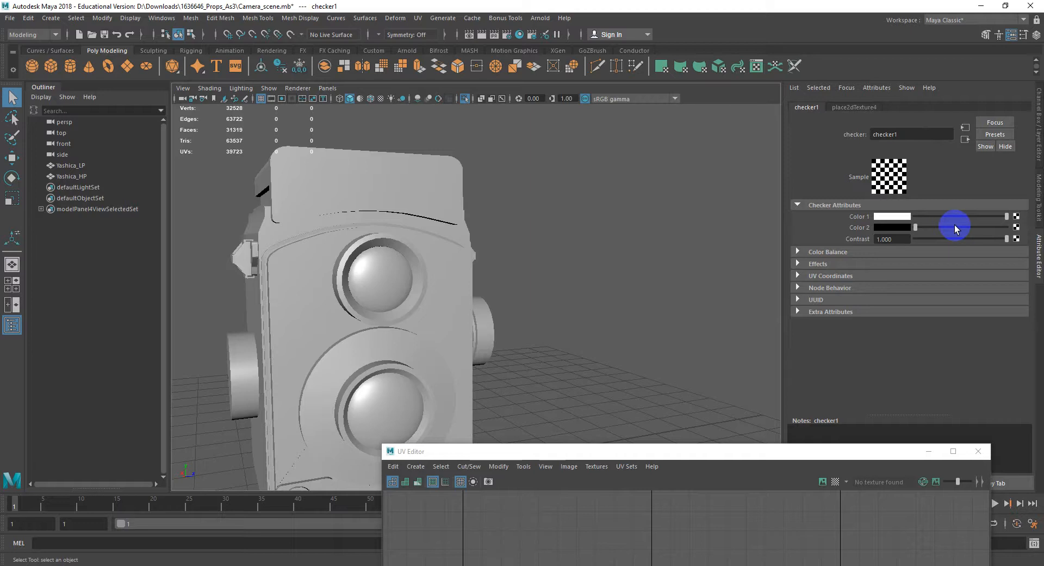
{"action": "left_click_drag", "start_coordinate": [955, 229], "coordinate": [959, 229]}
{"action": "left_click", "coordinate": [866, 108]}
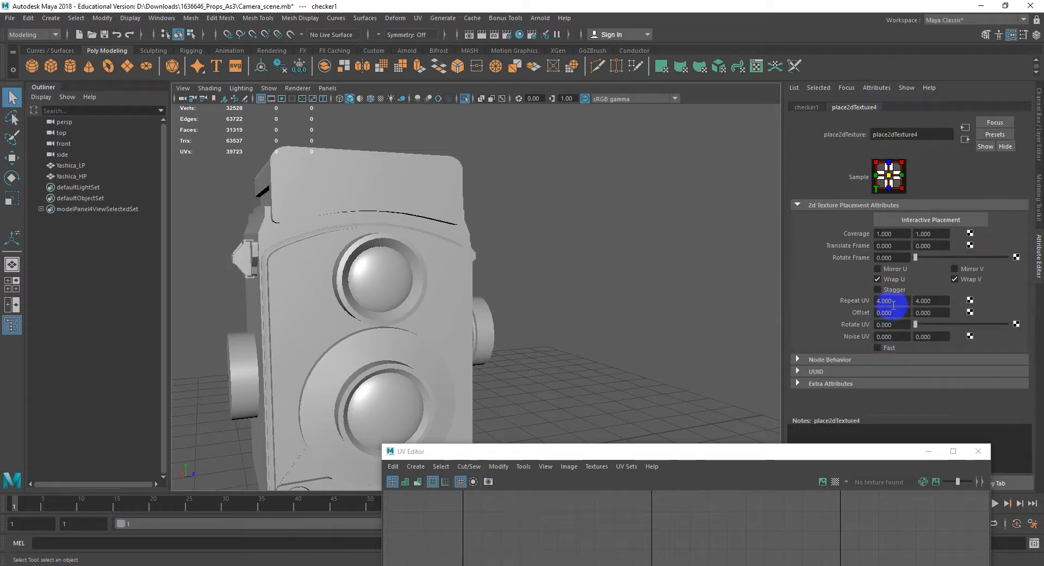
{"action": "type", "text": "520"}
{"action": "left_click_drag", "start_coordinate": [936, 302], "coordinate": [866, 301]}
{"action": "type", "text": "2020"}
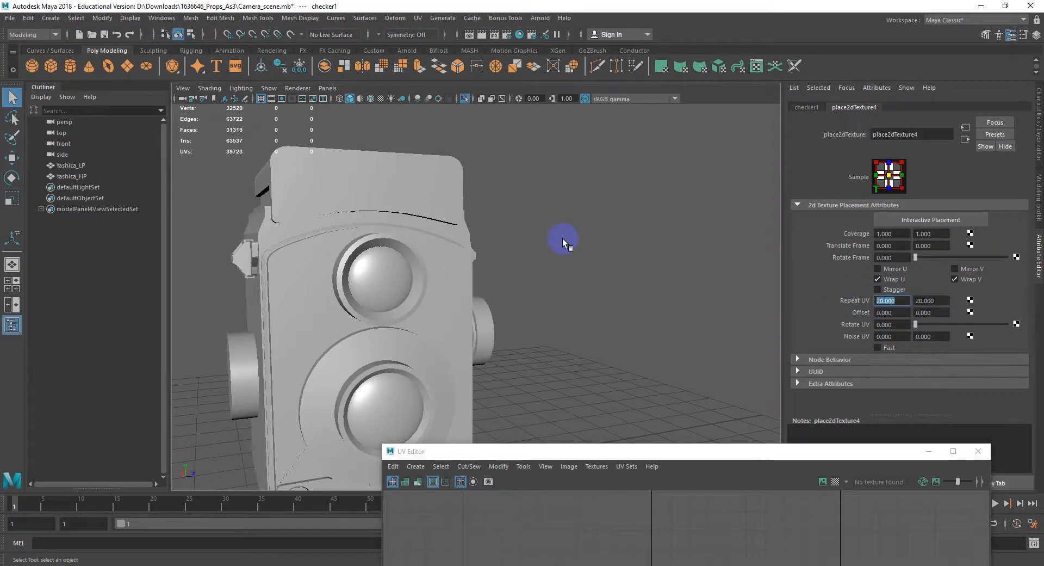
Select the Yashica_LP mesh, display it with textures and switch the viewport to flat lighting.
{"action": "left_click", "coordinate": [387, 243]}
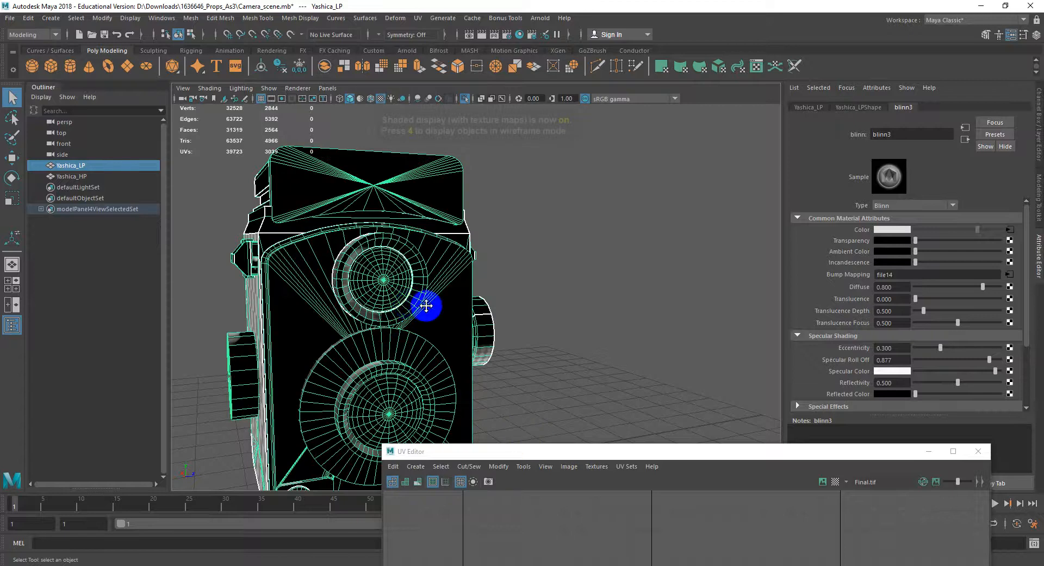
{"action": "middle_click_drag", "start_coordinate": [500, 274], "coordinate": [497, 275], "text": "alt"}
{"action": "key", "text": "6"}
{"action": "left_click_drag", "start_coordinate": [497, 276], "coordinate": [551, 311], "text": "alt"}
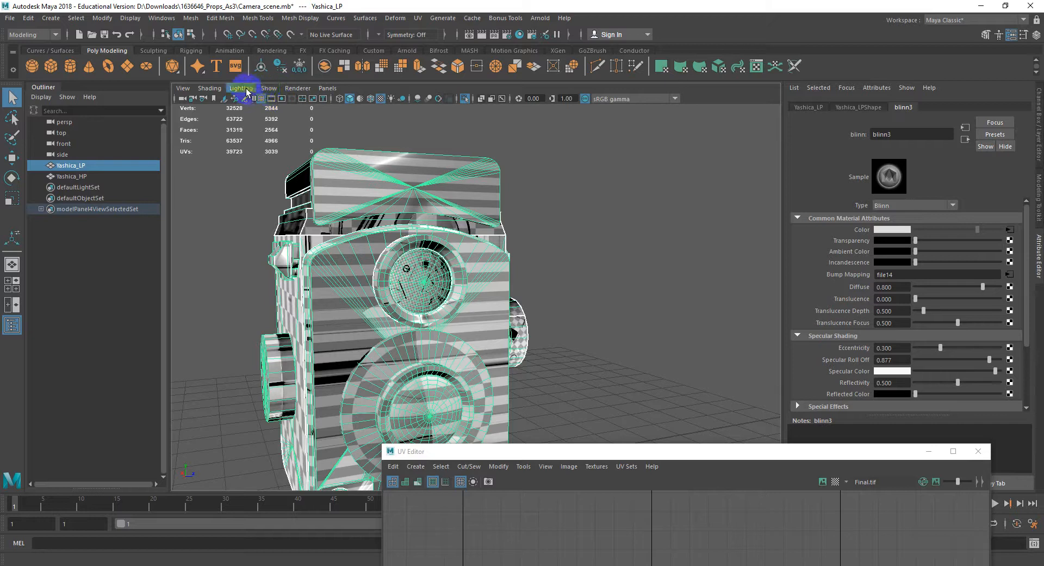
{"action": "left_click", "coordinate": [271, 90]}
{"action": "left_click", "coordinate": [242, 89]}
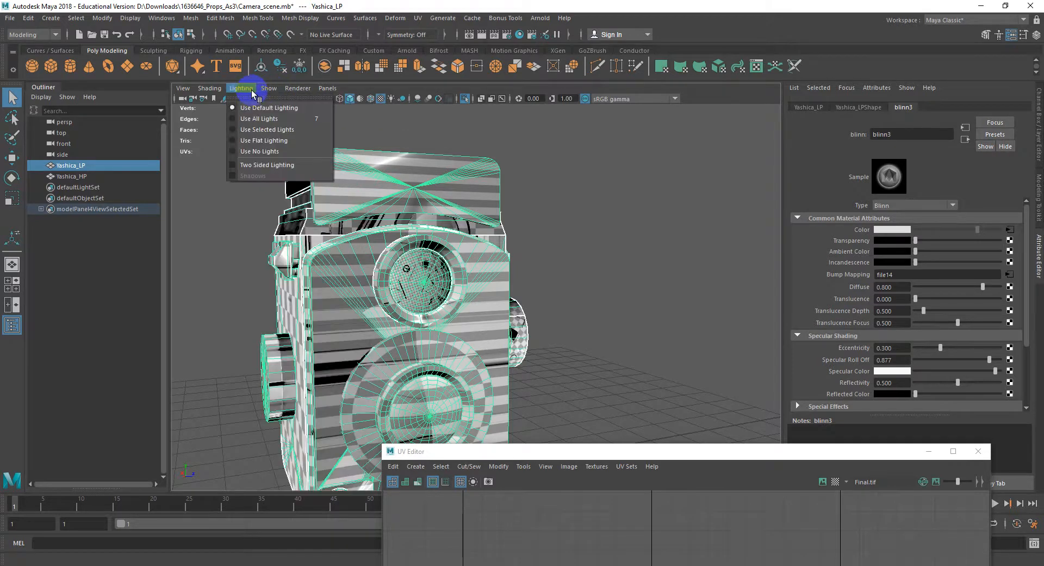
{"action": "left_click", "coordinate": [264, 141]}
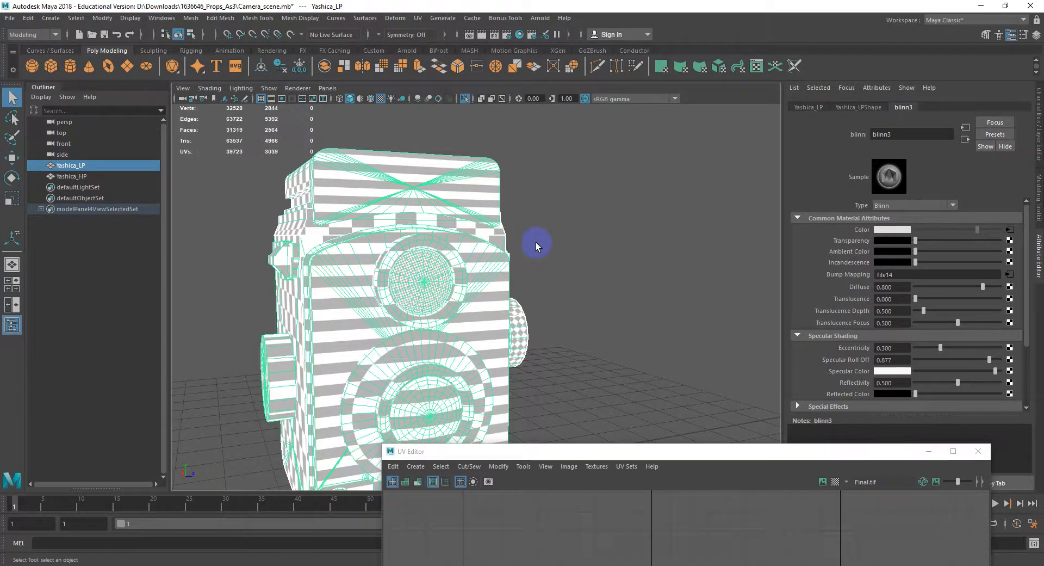
Bring the UV Editor back beside the model and inspect the checker pattern on the camera's front and side.
{"action": "left_click_drag", "start_coordinate": [536, 246], "coordinate": [440, 228], "text": "alt"}
{"action": "left_click_drag", "start_coordinate": [395, 233], "coordinate": [517, 263], "text": "alt"}
{"action": "left_click_drag", "start_coordinate": [582, 451], "coordinate": [661, 97]}
{"action": "middle_click_drag", "start_coordinate": [289, 242], "coordinate": [225, 228], "text": "alt"}
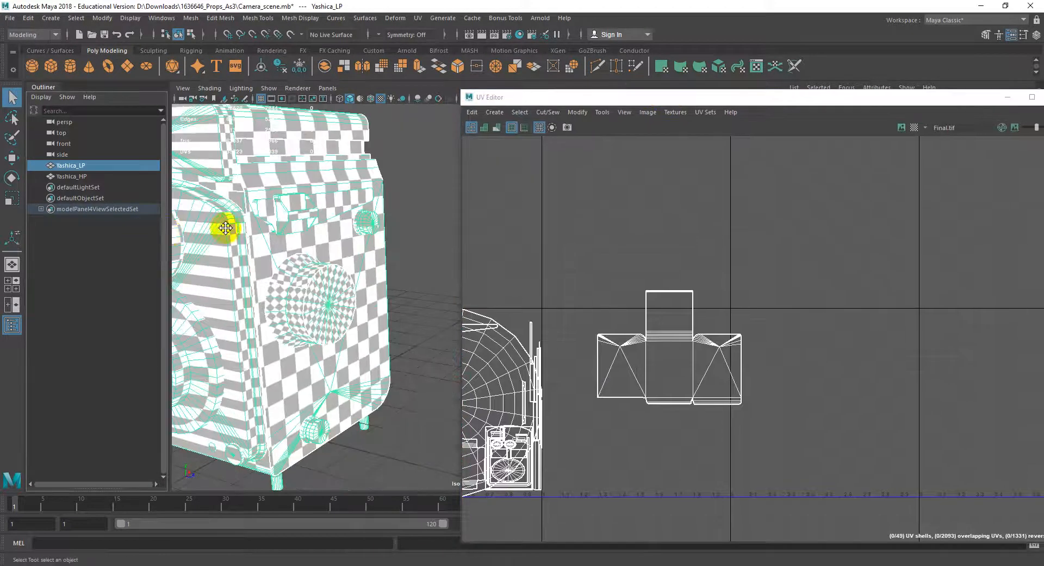
{"action": "left_click_drag", "start_coordinate": [315, 226], "coordinate": [348, 224], "text": "alt"}
{"action": "scroll", "coordinate": [351, 222], "scroll_direction": "down", "scroll_amount": 3}
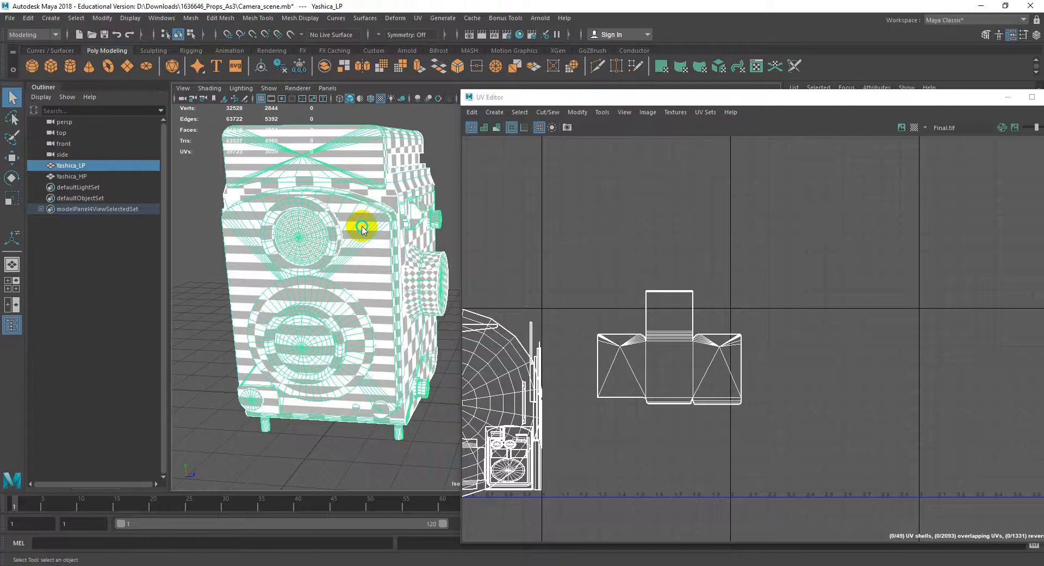
Select the faces of the camera's front panel shell and apply a planar UV projection to them.
{"action": "right_click_drag", "start_coordinate": [368, 215], "coordinate": [366, 249]}
{"action": "left_click", "coordinate": [368, 252]}
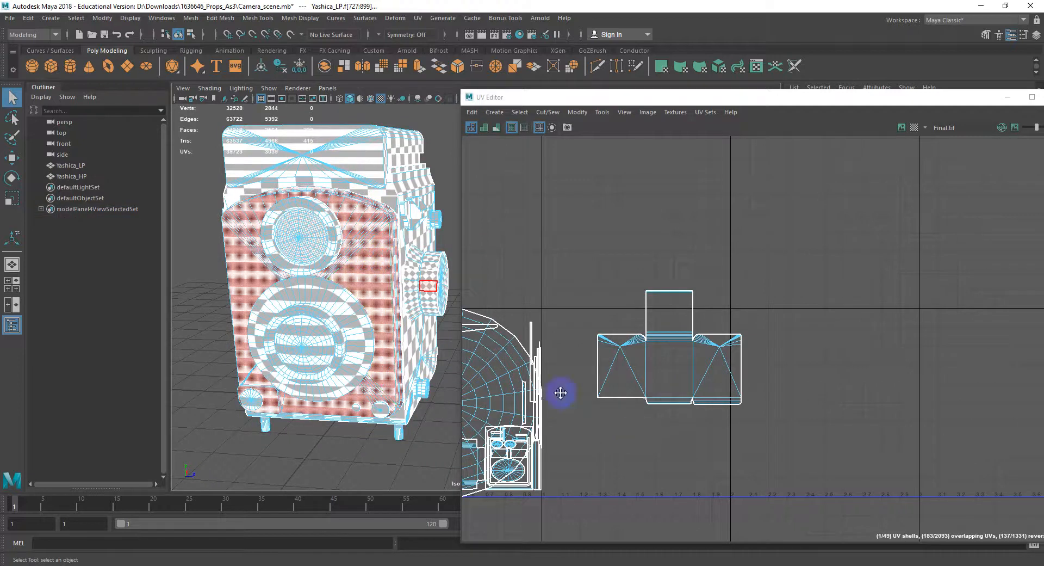
{"action": "middle_click_drag", "start_coordinate": [560, 392], "coordinate": [770, 334], "text": "alt"}
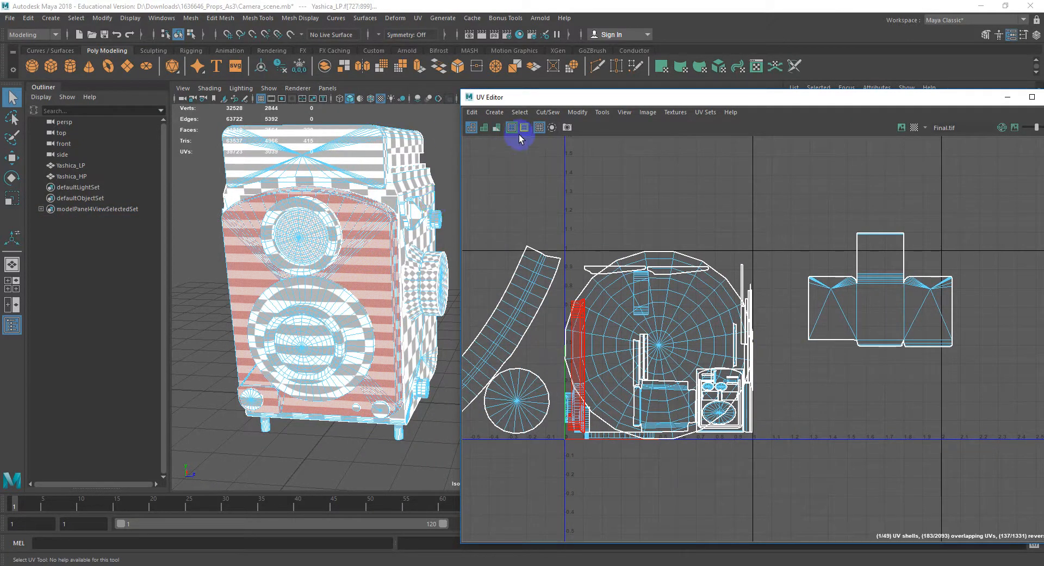
{"action": "left_click", "coordinate": [495, 111]}
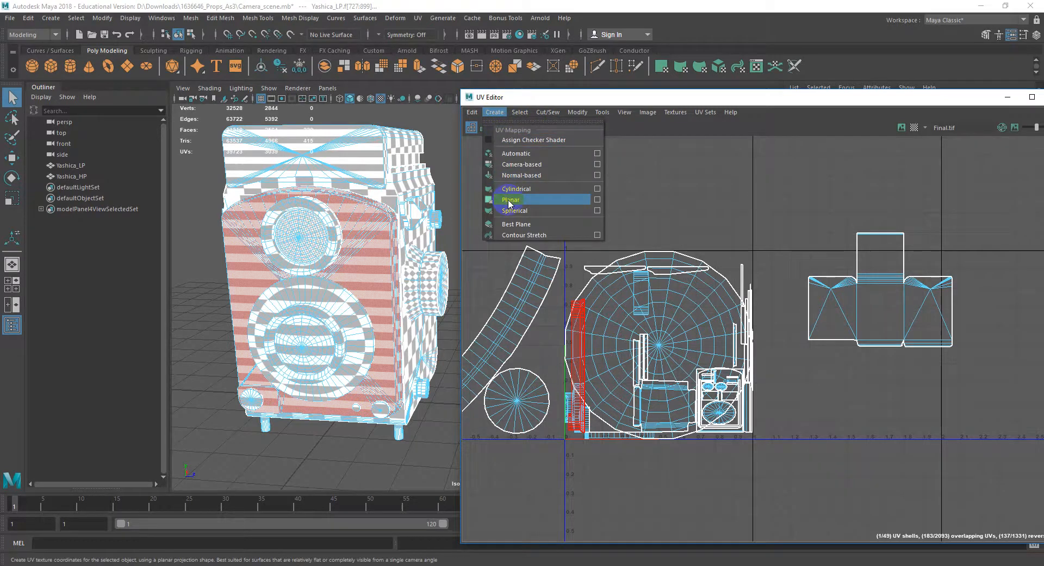
{"action": "left_click", "coordinate": [508, 199]}
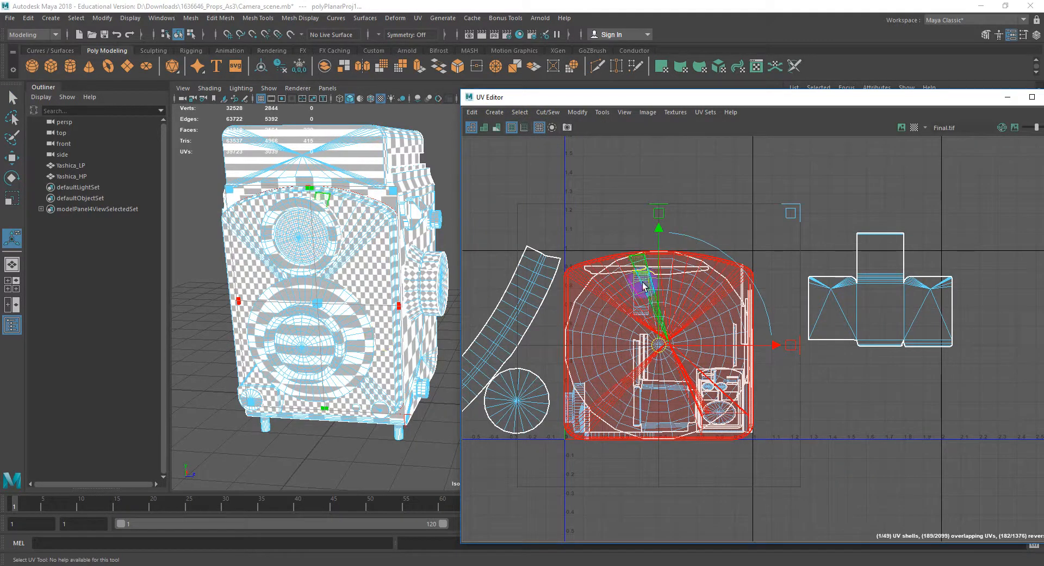
Unfold the front panel's UV shell and examine the checker pattern along its side rim.
{"action": "scroll", "coordinate": [393, 227], "scroll_direction": "up", "scroll_amount": 3}
{"action": "middle_click_drag", "start_coordinate": [299, 238], "coordinate": [361, 245], "text": "alt"}
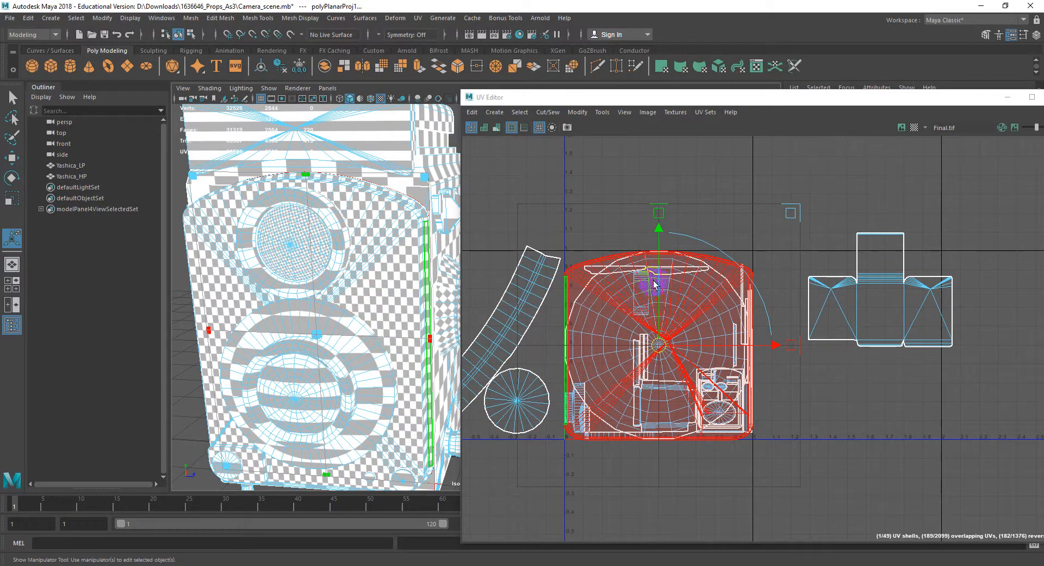
{"action": "scroll", "coordinate": [625, 284], "scroll_direction": "down", "scroll_amount": 2}
{"action": "right_click_drag", "start_coordinate": [629, 285], "coordinate": [566, 286], "text": "shift"}
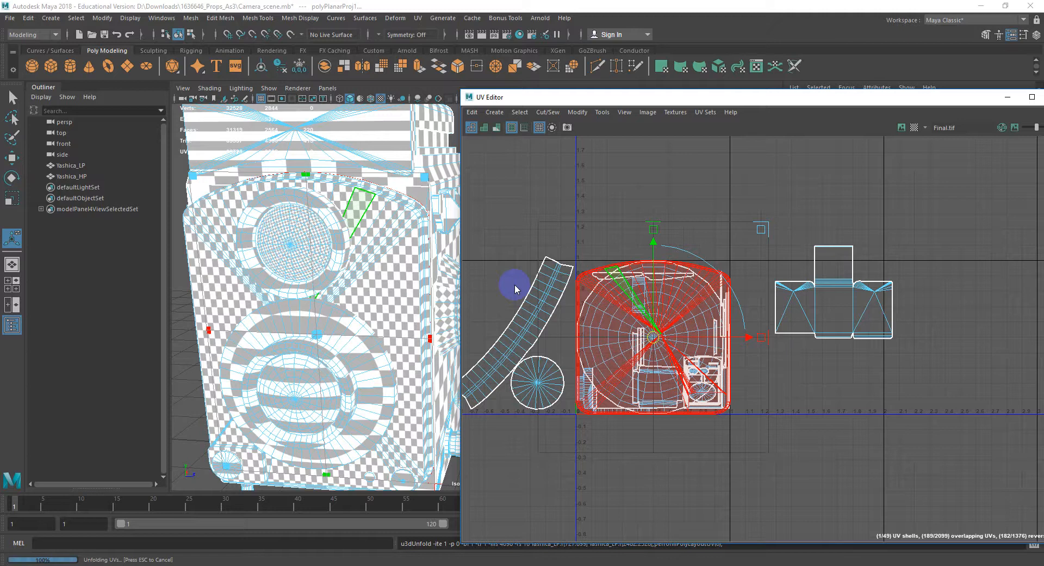
{"action": "left_click_drag", "start_coordinate": [291, 237], "coordinate": [346, 232], "text": "alt"}
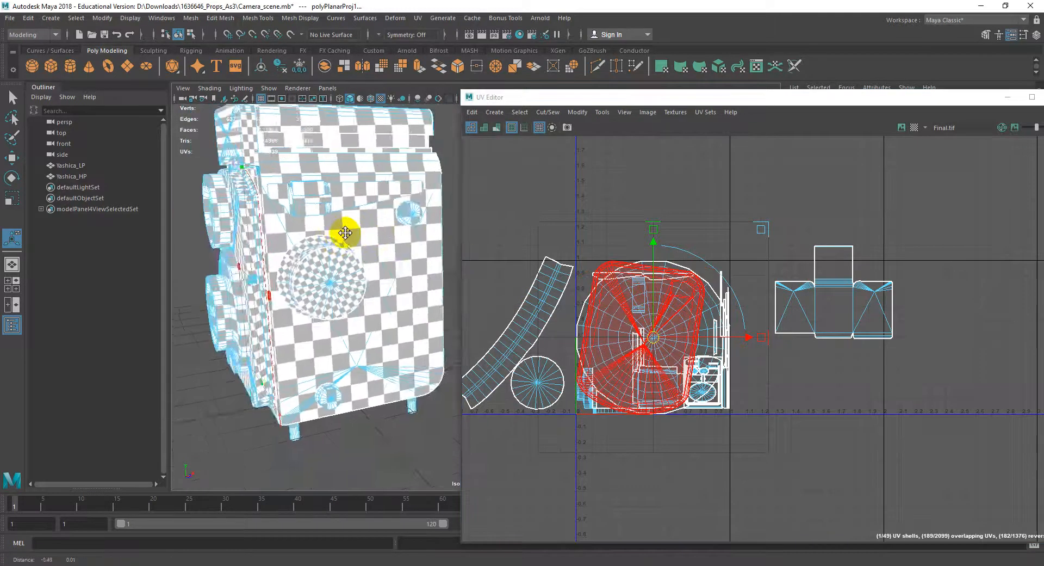
{"action": "right_click_drag", "start_coordinate": [346, 233], "coordinate": [381, 244], "text": "alt"}
{"action": "middle_click_drag", "start_coordinate": [340, 210], "coordinate": [417, 279], "text": "alt"}
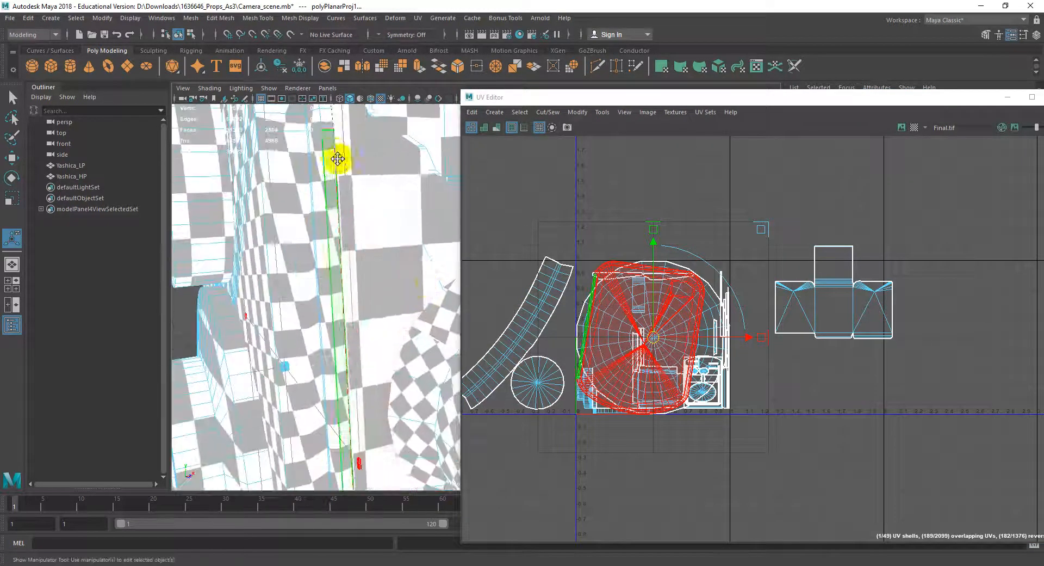
{"action": "middle_click_drag", "start_coordinate": [337, 158], "coordinate": [361, 244], "text": "alt"}
{"action": "right_click_drag", "start_coordinate": [322, 202], "coordinate": [327, 230]}
{"action": "key", "text": "q"}
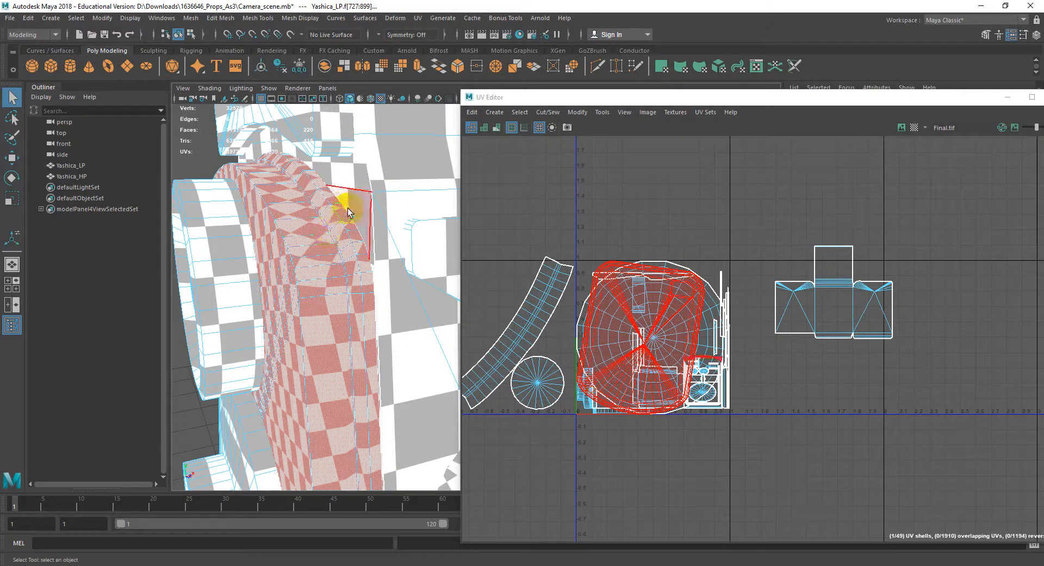
Select the two edge loops running around the front panel's rim and cut the UVs along them.
{"action": "right_click_drag", "start_coordinate": [340, 214], "coordinate": [342, 183]}
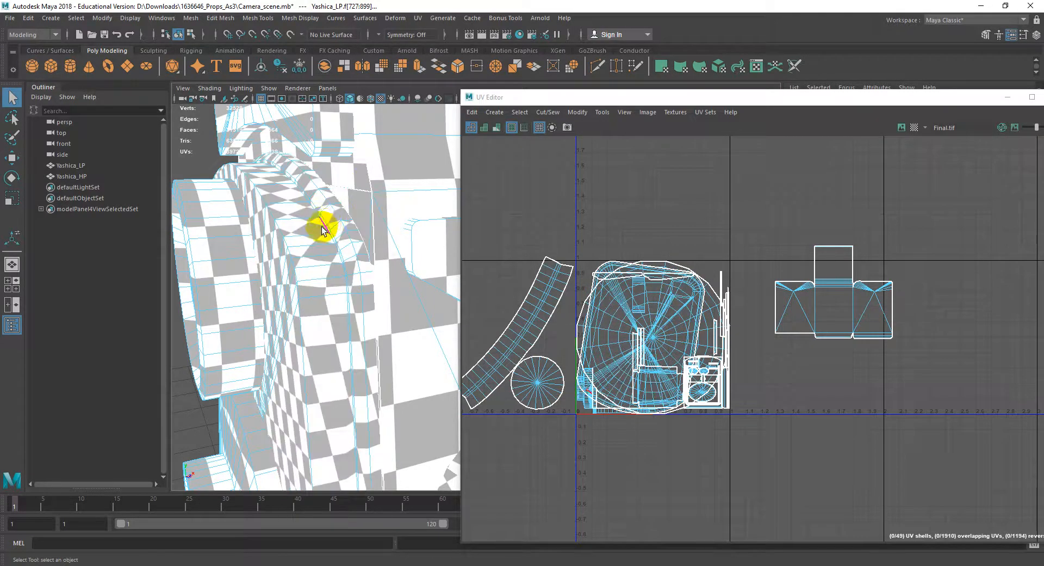
{"action": "left_click", "coordinate": [323, 228]}
{"action": "double_click", "coordinate": [324, 227]}
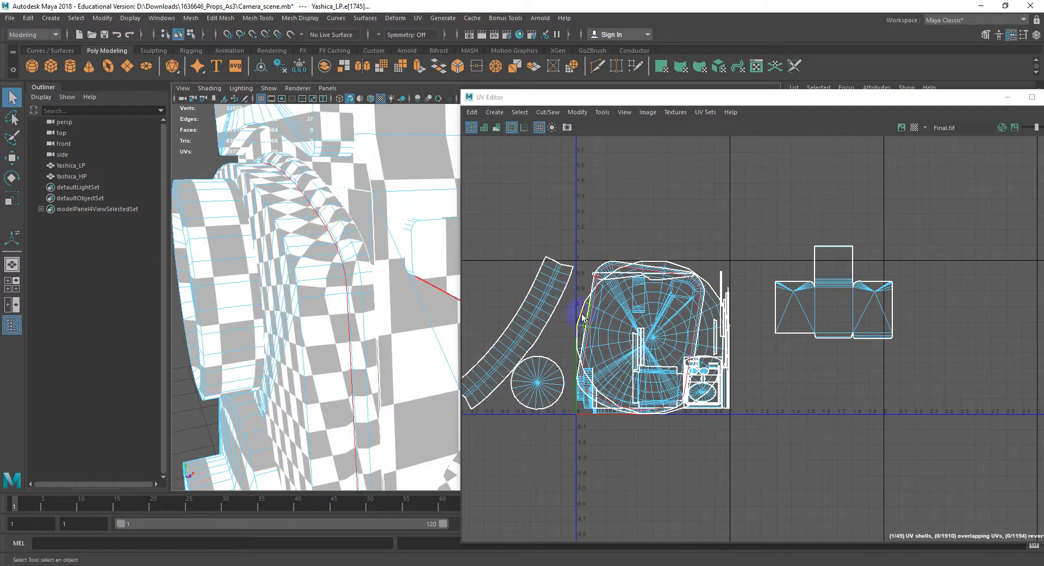
{"action": "scroll", "coordinate": [604, 310], "scroll_direction": "up", "scroll_amount": 4}
{"action": "scroll", "coordinate": [602, 261], "scroll_direction": "up", "scroll_amount": 3}
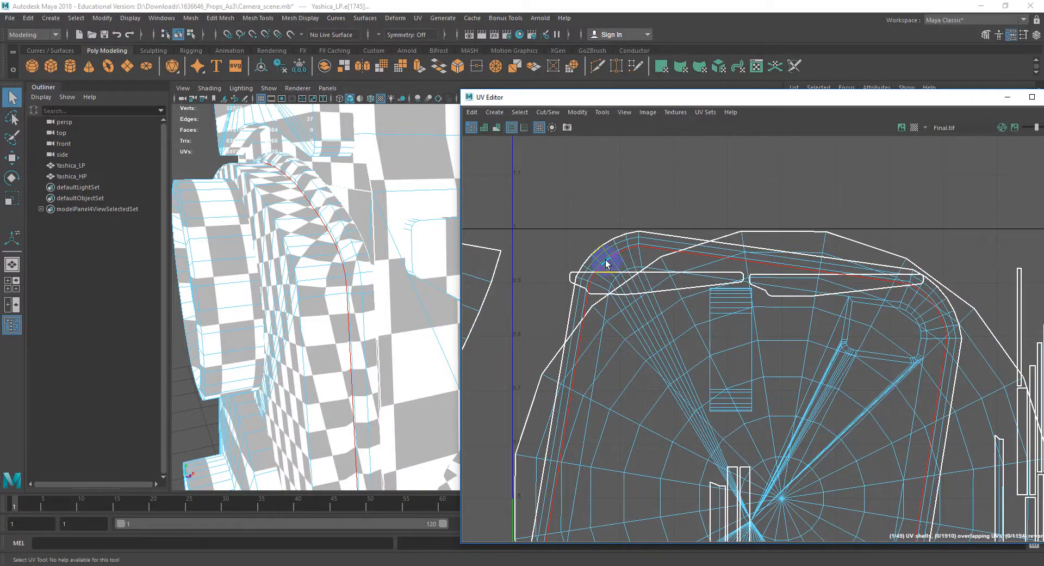
{"action": "right_click", "coordinate": [606, 262], "text": "shift"}
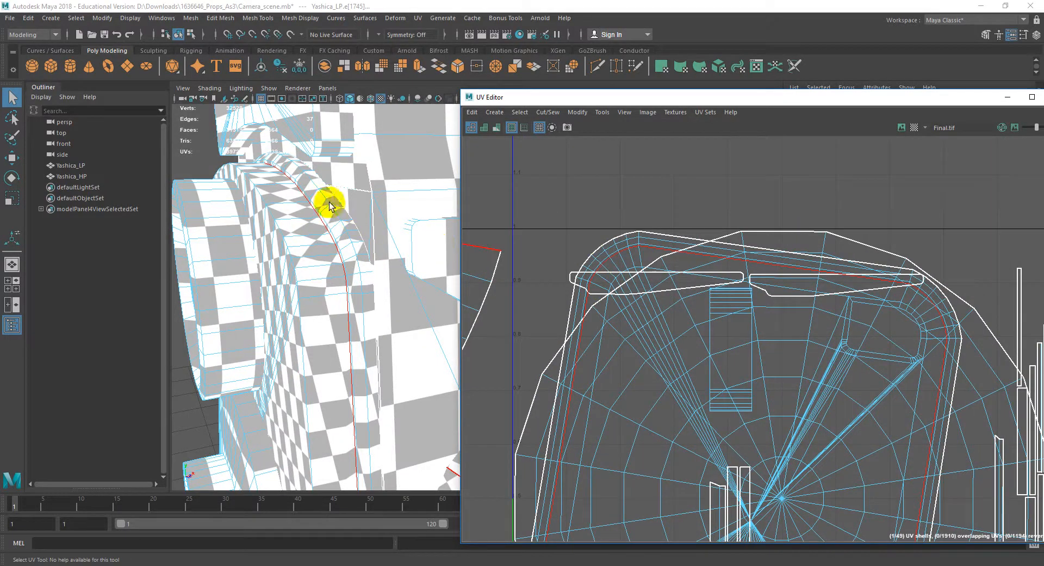
{"action": "right_click", "coordinate": [278, 228], "text": "shift"}
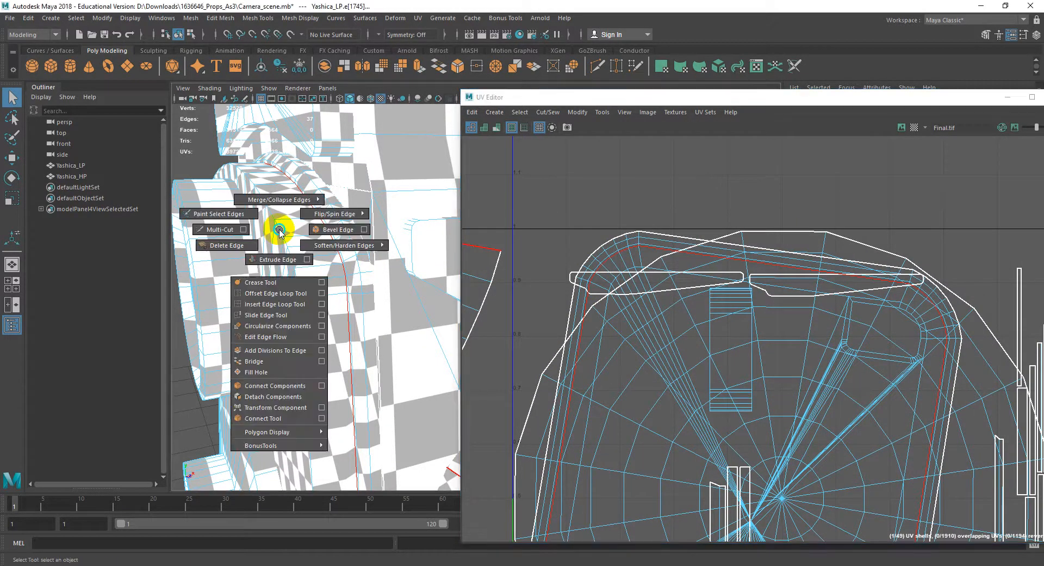
{"action": "double_click", "coordinate": [282, 231]}
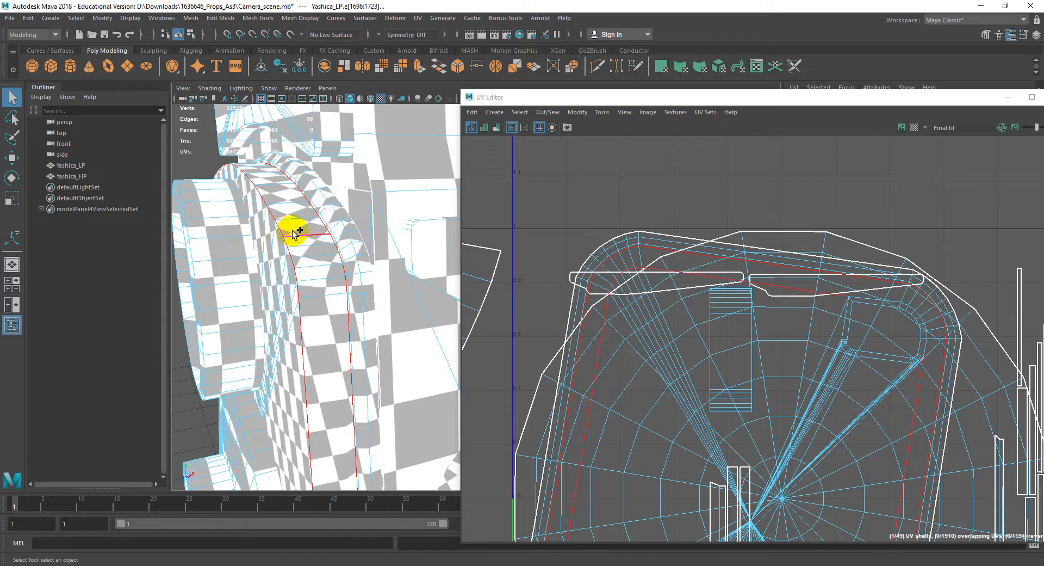
{"action": "right_click_drag", "start_coordinate": [618, 272], "coordinate": [581, 289], "text": "shift"}
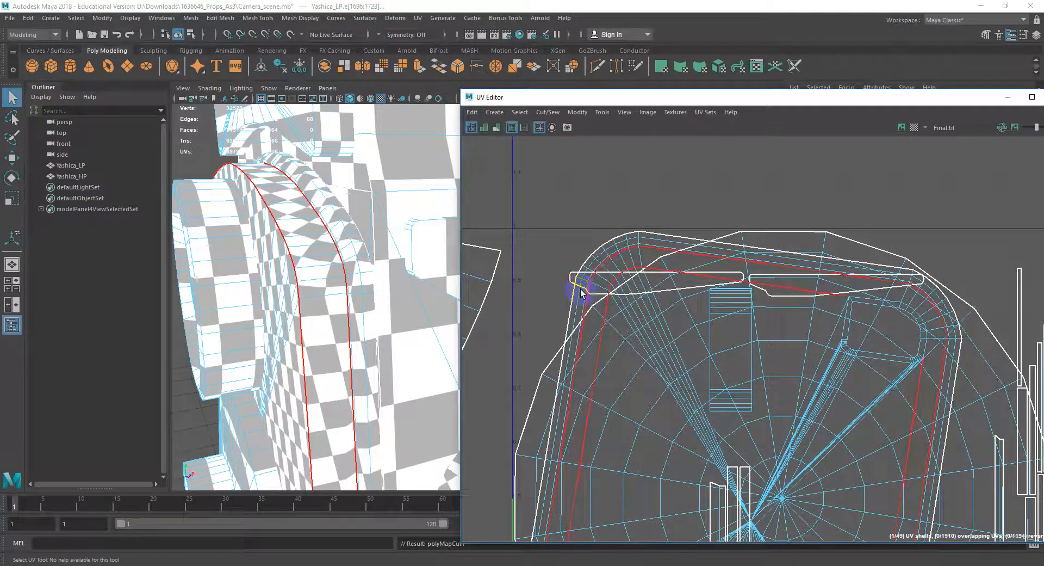
Select all UV shells of the camera and lay them out within the 0 to 1 UV space.
{"action": "scroll", "coordinate": [653, 272], "scroll_direction": "down", "scroll_amount": 5}
{"action": "right_click_drag", "start_coordinate": [653, 262], "coordinate": [612, 239]}
{"action": "scroll", "coordinate": [674, 234], "scroll_direction": "down", "scroll_amount": 3}
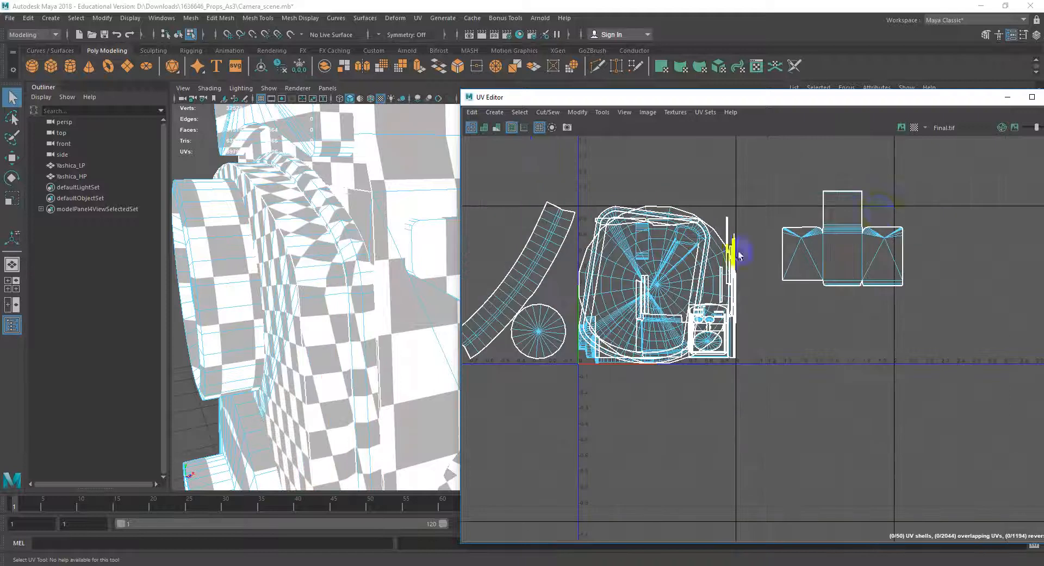
{"action": "left_click", "coordinate": [590, 273]}
{"action": "right_click_drag", "start_coordinate": [630, 237], "coordinate": [497, 232], "text": "shift"}
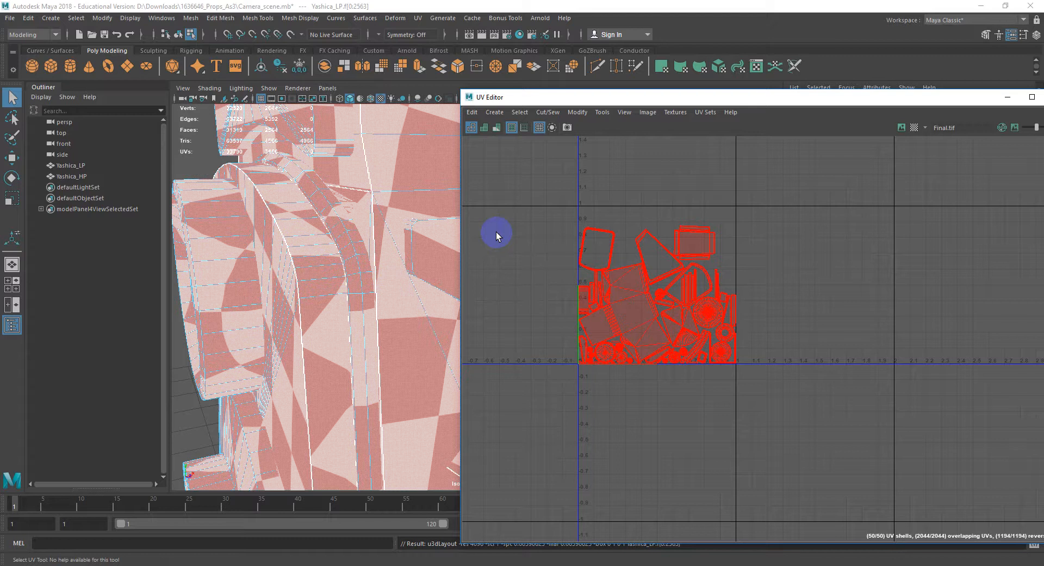
Apply a planar UV projection to the viewfinder hood's front shell and move it sideways off the packed shells.
{"action": "scroll", "coordinate": [438, 192], "scroll_direction": "down", "scroll_amount": 4}
{"action": "left_click_drag", "start_coordinate": [374, 164], "coordinate": [375, 234], "text": "alt"}
{"action": "left_click", "coordinate": [352, 214]}
{"action": "scroll", "coordinate": [363, 202], "scroll_direction": "down", "scroll_amount": 3}
{"action": "scroll", "coordinate": [545, 274], "scroll_direction": "up", "scroll_amount": 2}
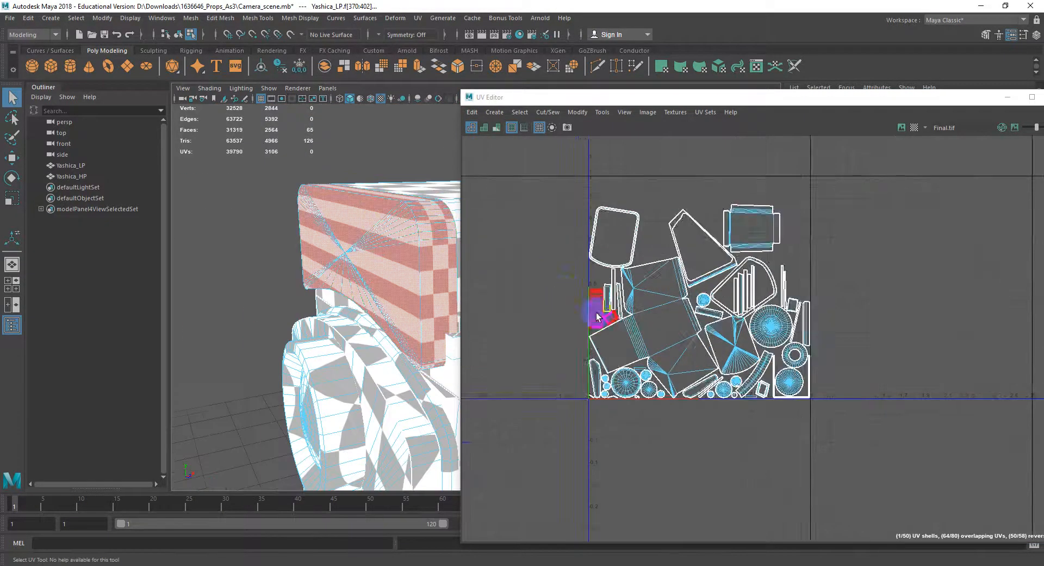
{"action": "scroll", "coordinate": [605, 317], "scroll_direction": "up", "scroll_amount": 6}
{"action": "scroll", "coordinate": [594, 307], "scroll_direction": "down", "scroll_amount": 5}
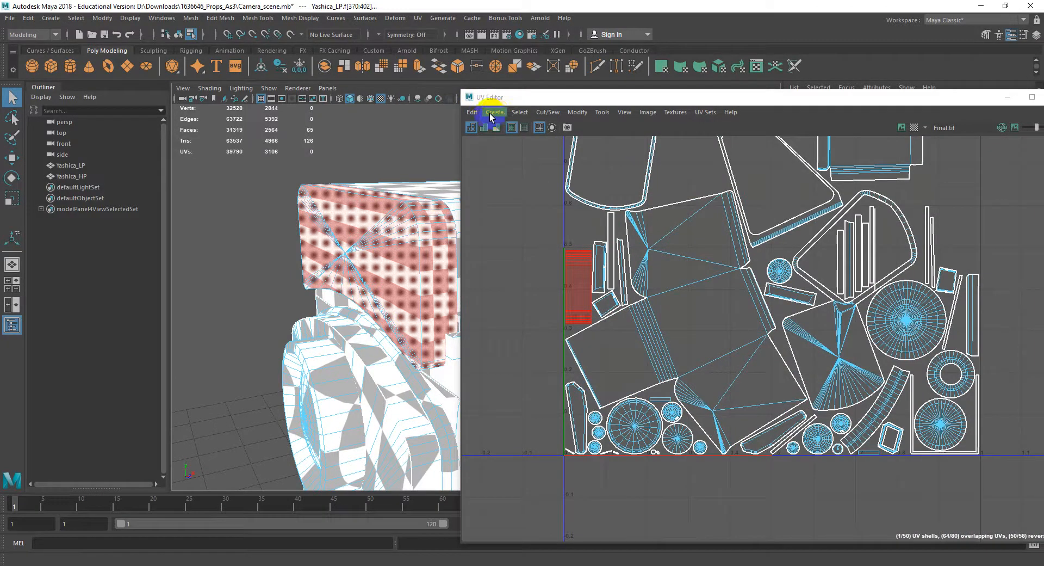
{"action": "left_click", "coordinate": [494, 112]}
{"action": "left_click", "coordinate": [513, 200]}
{"action": "scroll", "coordinate": [663, 273], "scroll_direction": "down", "scroll_amount": 2}
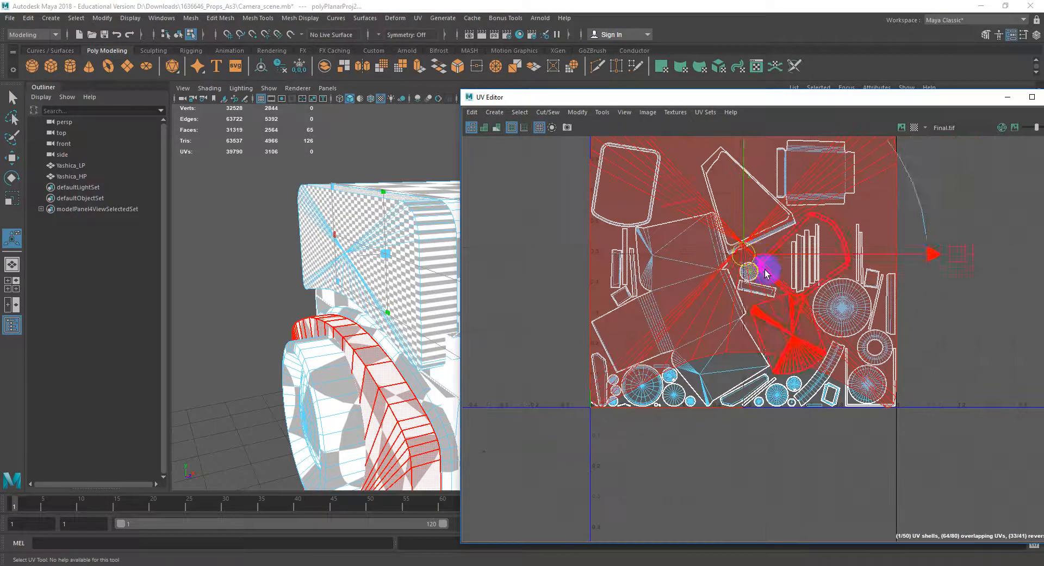
{"action": "key", "text": "w"}
{"action": "left_click_drag", "start_coordinate": [745, 254], "coordinate": [904, 266]}
Select the outer edge loop of the viewfinder hood's front panel and add the edge along the back of its side rim.
{"action": "left_click_drag", "start_coordinate": [445, 272], "coordinate": [359, 281], "text": "alt"}
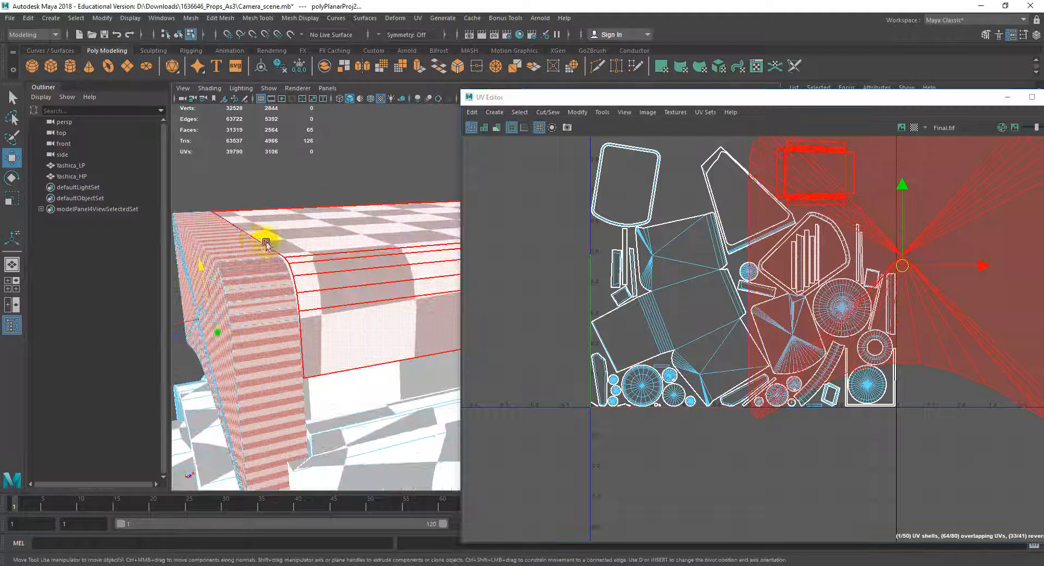
{"action": "right_click_drag", "start_coordinate": [258, 240], "coordinate": [255, 209]}
{"action": "double_click", "coordinate": [224, 285]}
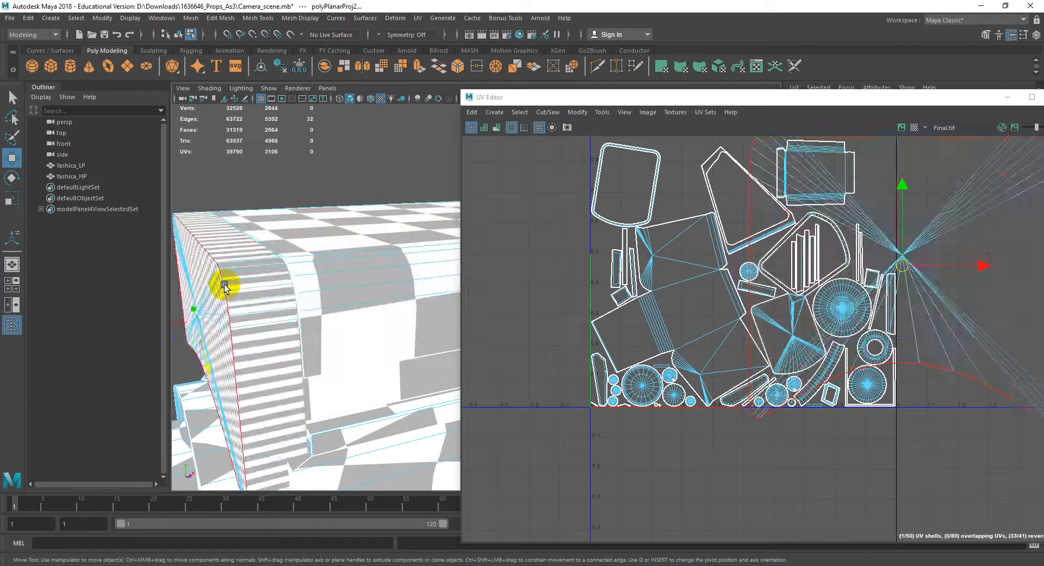
{"action": "left_click", "coordinate": [295, 337], "text": "shift"}
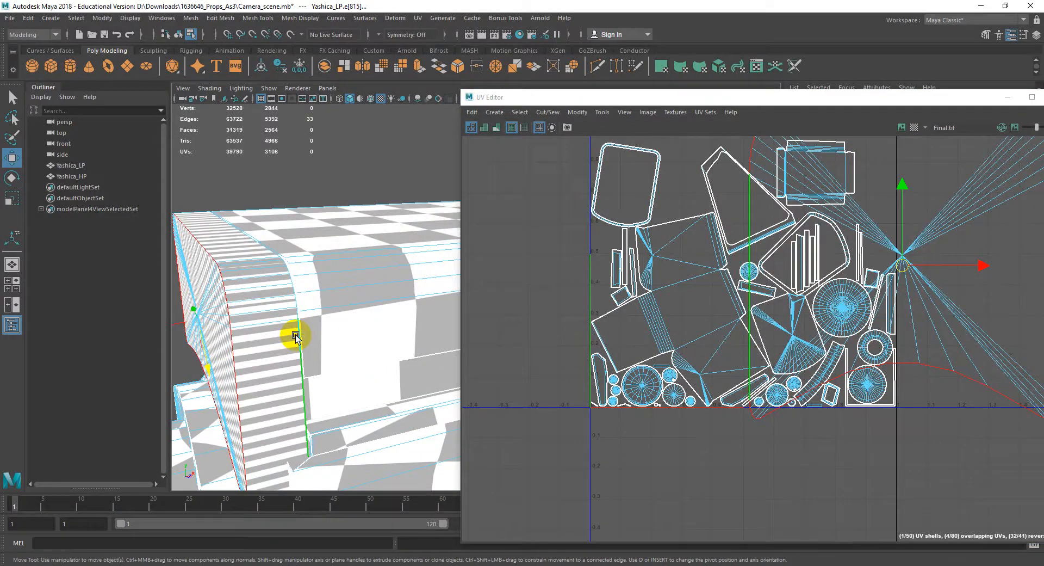
{"action": "scroll", "coordinate": [690, 312], "scroll_direction": "down", "scroll_amount": 2}
{"action": "middle_click_drag", "start_coordinate": [761, 317], "coordinate": [505, 357], "text": "alt"}
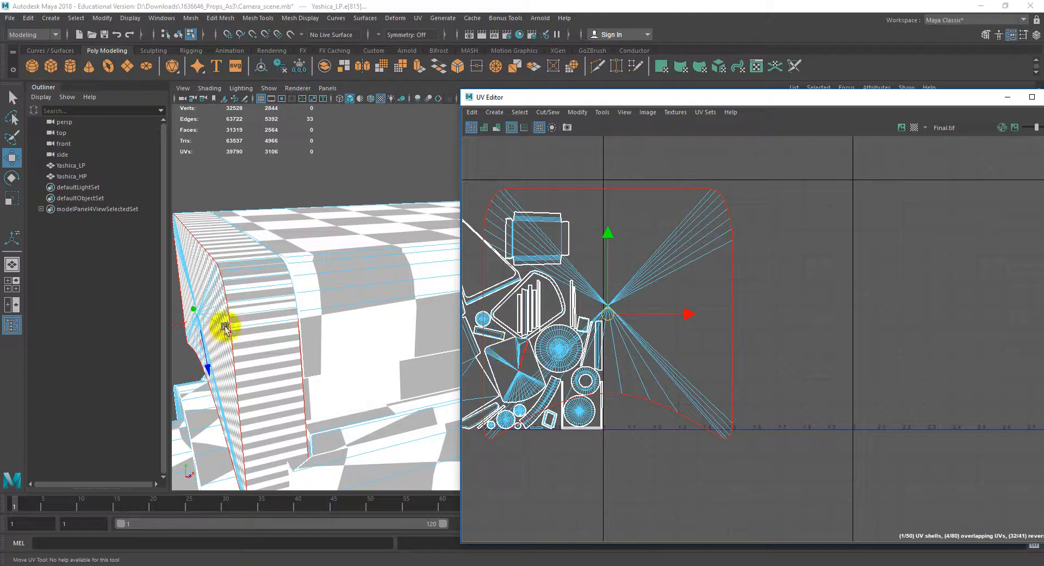
Examine the back of the hood's front panel and add the remaining border edges around its rounded corner to the selection.
{"action": "left_click_drag", "start_coordinate": [226, 326], "coordinate": [330, 314], "text": "alt"}
{"action": "scroll", "coordinate": [319, 310], "scroll_direction": "up", "scroll_amount": 5}
{"action": "middle_click_drag", "start_coordinate": [329, 315], "coordinate": [366, 310], "text": "alt"}
{"action": "scroll", "coordinate": [367, 309], "scroll_direction": "down", "scroll_amount": 5}
{"action": "left_click_drag", "start_coordinate": [367, 309], "coordinate": [397, 306], "text": "alt"}
{"action": "middle_click_drag", "start_coordinate": [397, 306], "coordinate": [298, 308], "text": "alt"}
{"action": "left_click_drag", "start_coordinate": [299, 307], "coordinate": [303, 249], "text": "alt"}
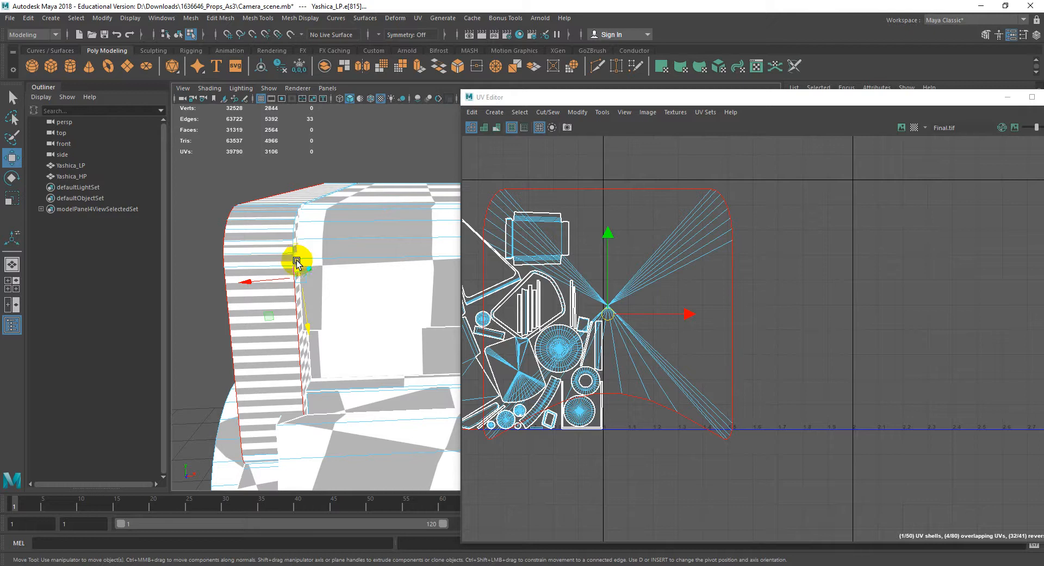
{"action": "right_click_drag", "start_coordinate": [278, 248], "coordinate": [280, 229]}
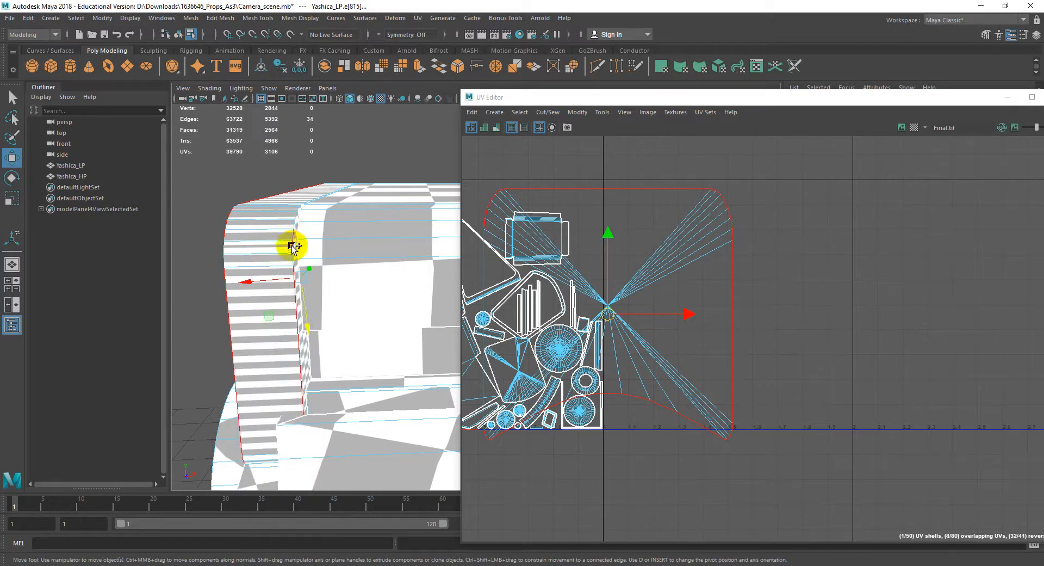
{"action": "left_click", "coordinate": [292, 245], "text": "shift"}
{"action": "left_click", "coordinate": [295, 213], "text": "shift"}
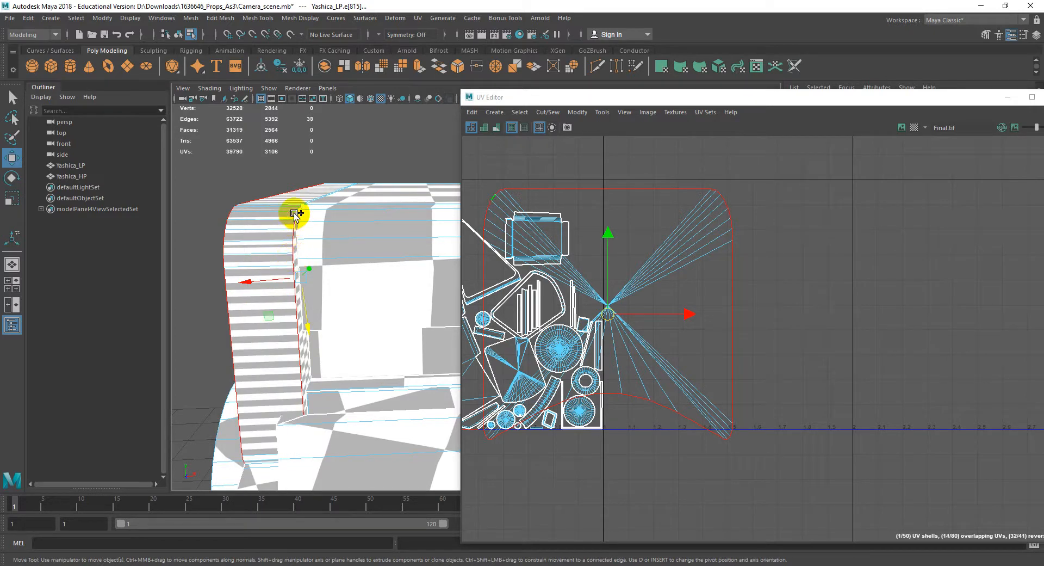
Extrude the large face on the back of the hood's front panel with a 0.6 offset and merge the new face to its center.
{"action": "right_click_drag", "start_coordinate": [298, 209], "coordinate": [291, 256]}
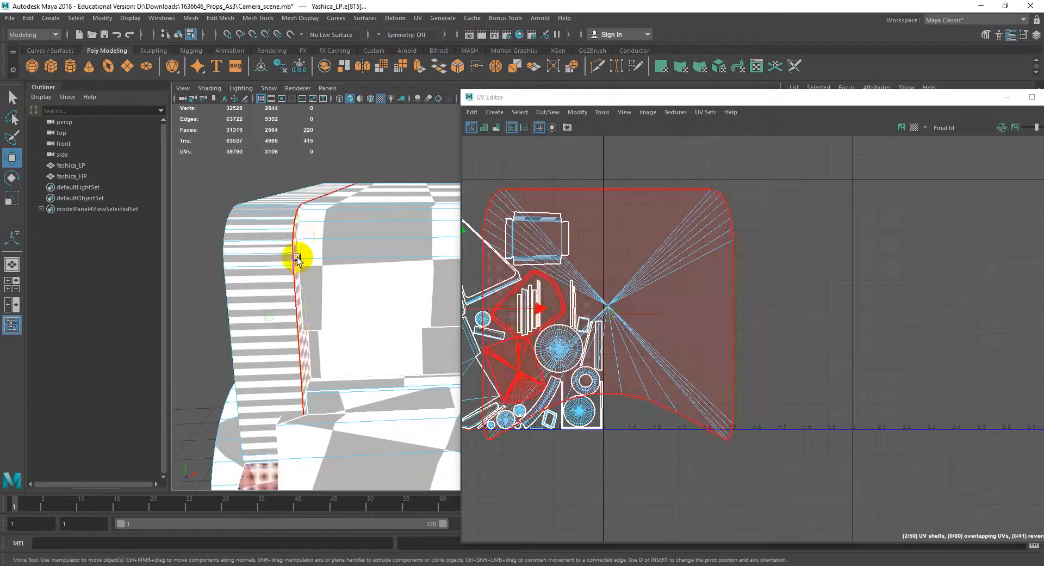
{"action": "left_click", "coordinate": [298, 287]}
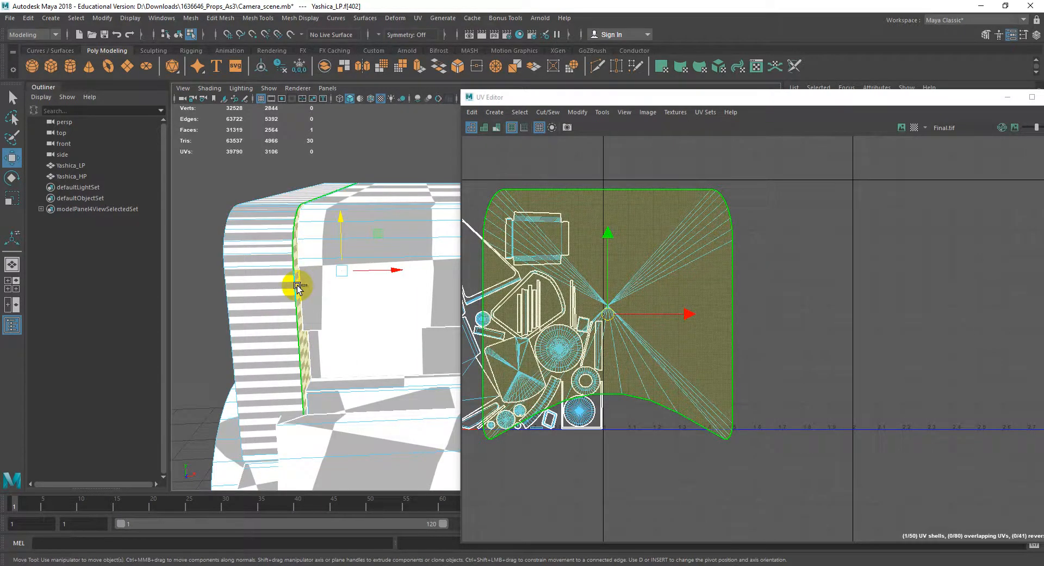
{"action": "key", "text": "ctrl+e"}
{"action": "scroll", "coordinate": [385, 293], "scroll_direction": "down", "scroll_amount": 3}
{"action": "left_click_drag", "start_coordinate": [384, 293], "coordinate": [363, 302], "text": "alt"}
{"action": "key", "text": "4"}
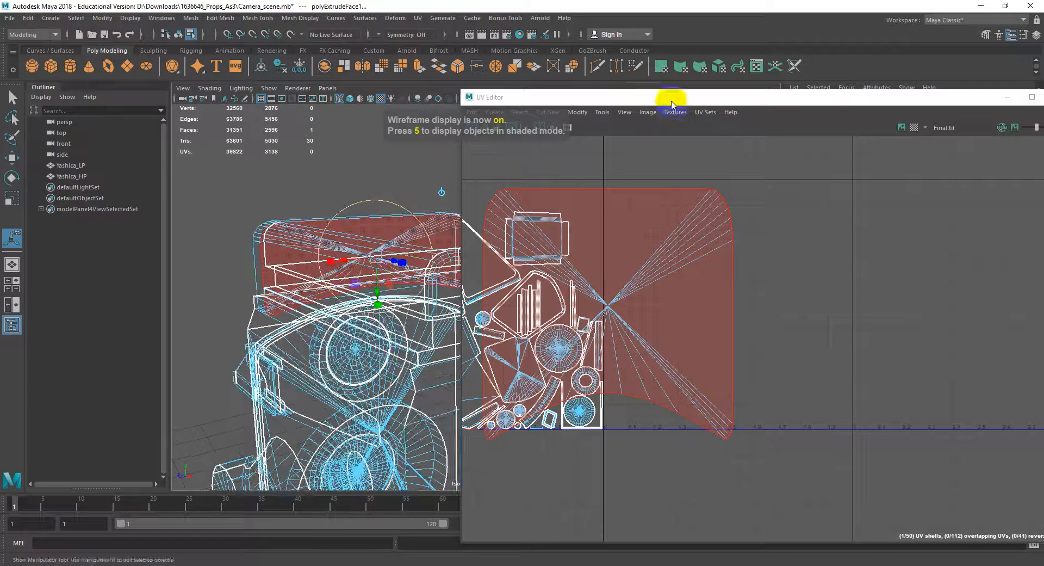
{"action": "left_click_drag", "start_coordinate": [671, 100], "coordinate": [683, 404]}
{"action": "left_click", "coordinate": [638, 330]}
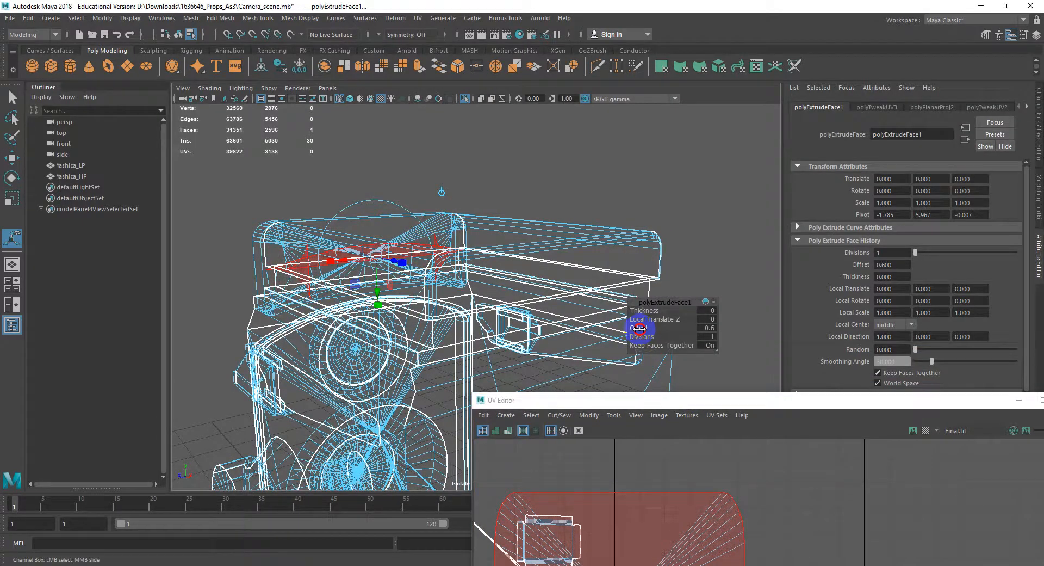
{"action": "middle_click_drag", "start_coordinate": [367, 230], "coordinate": [359, 249]}
{"action": "right_click_drag", "start_coordinate": [359, 249], "coordinate": [360, 217], "text": "shift"}
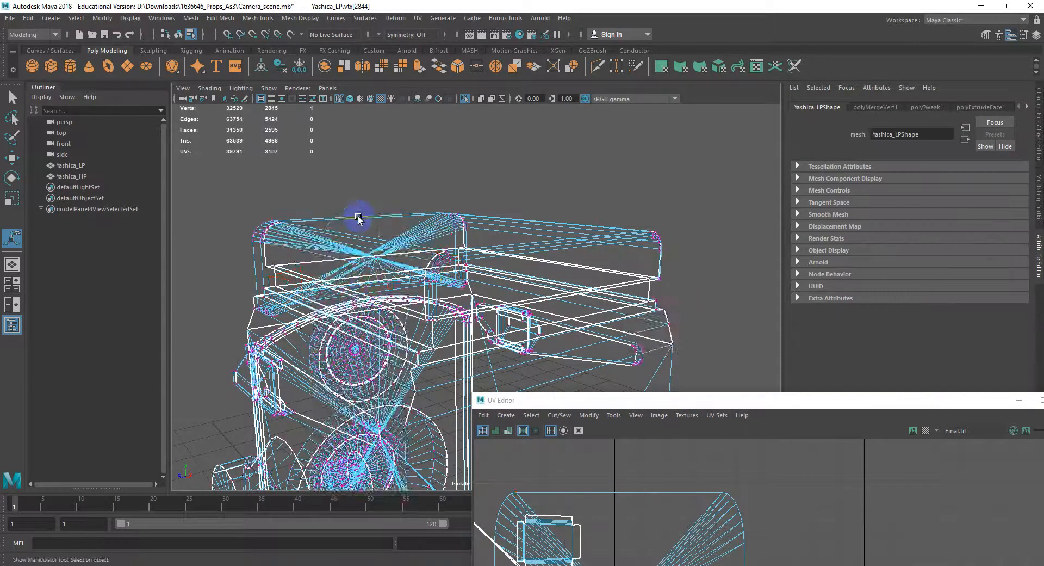
Cut the UVs along both border edge loops of the rounded front panel above the camera's lenses, using the textured shaded view.
{"action": "left_click_drag", "start_coordinate": [328, 222], "coordinate": [420, 283], "text": "alt"}
{"action": "left_click_drag", "start_coordinate": [572, 401], "coordinate": [578, 141]}
{"action": "scroll", "coordinate": [296, 281], "scroll_direction": "up", "scroll_amount": 3}
{"action": "left_click_drag", "start_coordinate": [296, 282], "coordinate": [391, 277], "text": "alt"}
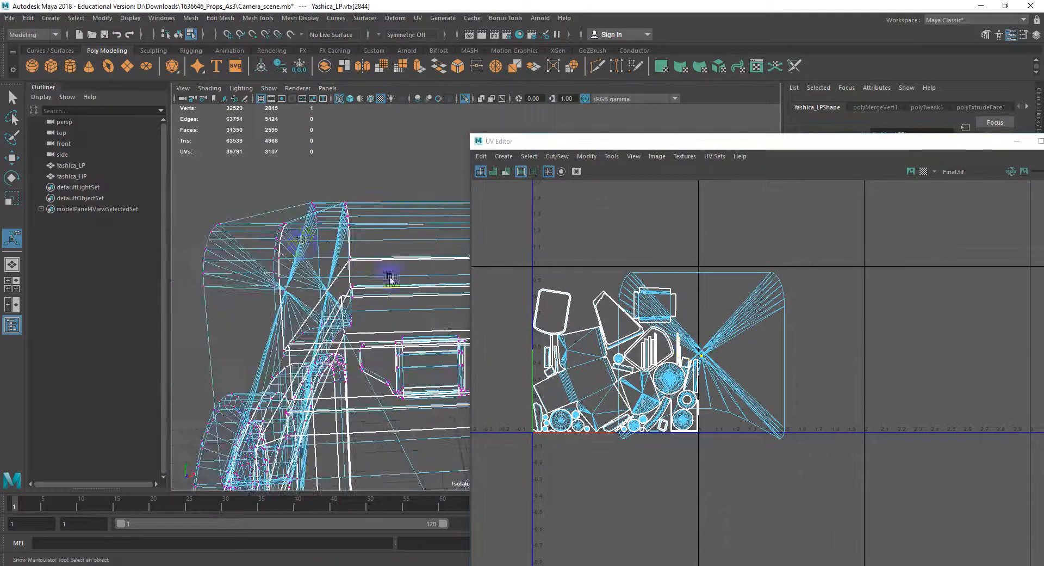
{"action": "right_click_drag", "start_coordinate": [286, 225], "coordinate": [289, 196]}
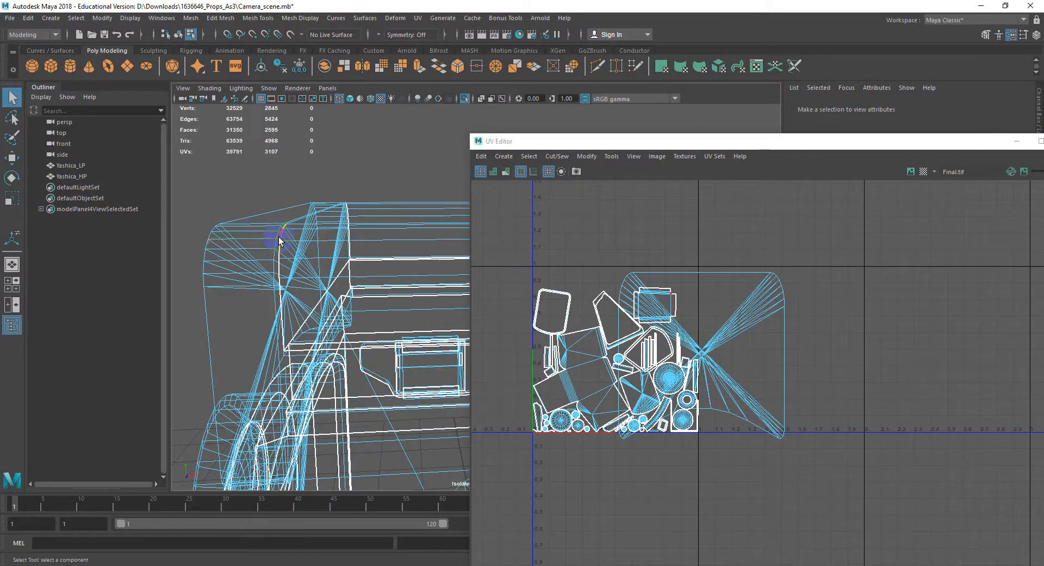
{"action": "key", "text": "5"}
{"action": "double_click", "coordinate": [284, 258]}
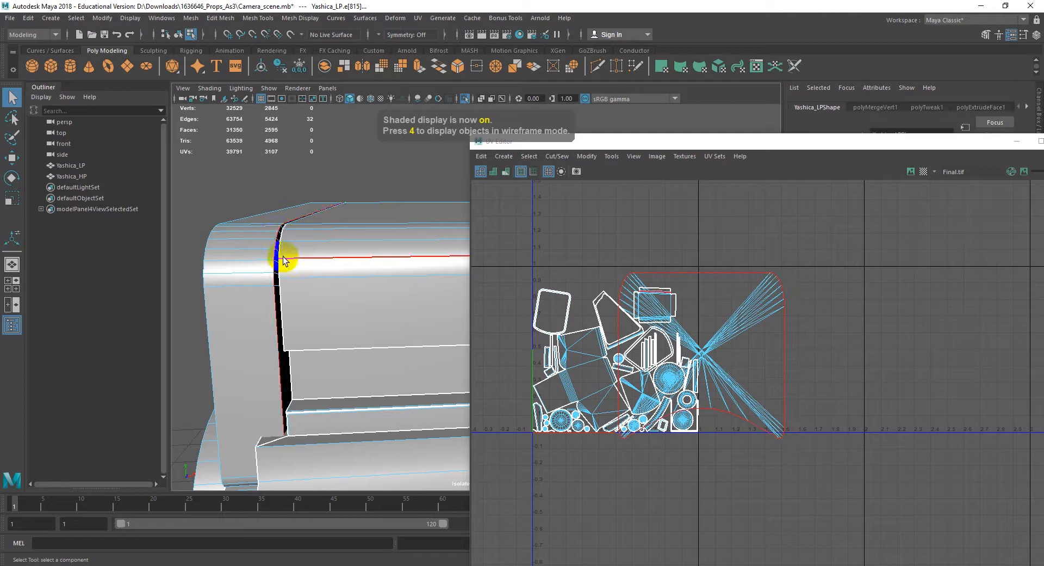
{"action": "key", "text": "6"}
{"action": "mouse_move", "coordinate": [263, 275]}
{"action": "left_mouse_down", "text": "alt"}
{"action": "mouse_move", "coordinate": [349, 303]}
{"action": "mouse_move", "coordinate": [296, 299]}
{"action": "mouse_move", "coordinate": [365, 276]}
{"action": "mouse_move", "coordinate": [361, 263]}
{"action": "mouse_move", "coordinate": [392, 283]}
{"action": "left_mouse_up", "text": "alt"}
{"action": "double_click", "coordinate": [303, 294], "text": "shift"}
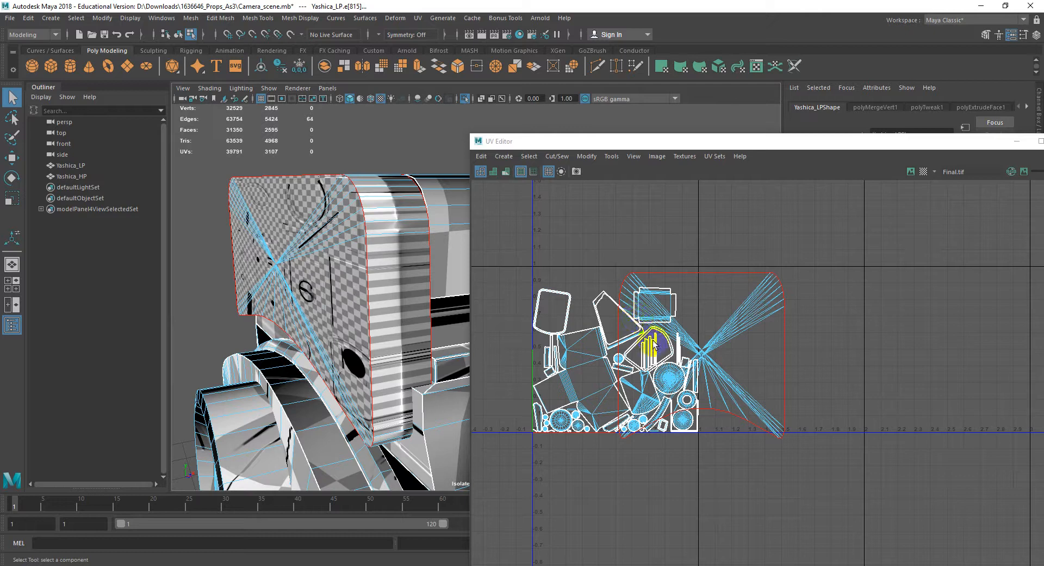
{"action": "right_click", "coordinate": [652, 275], "text": "shift"}
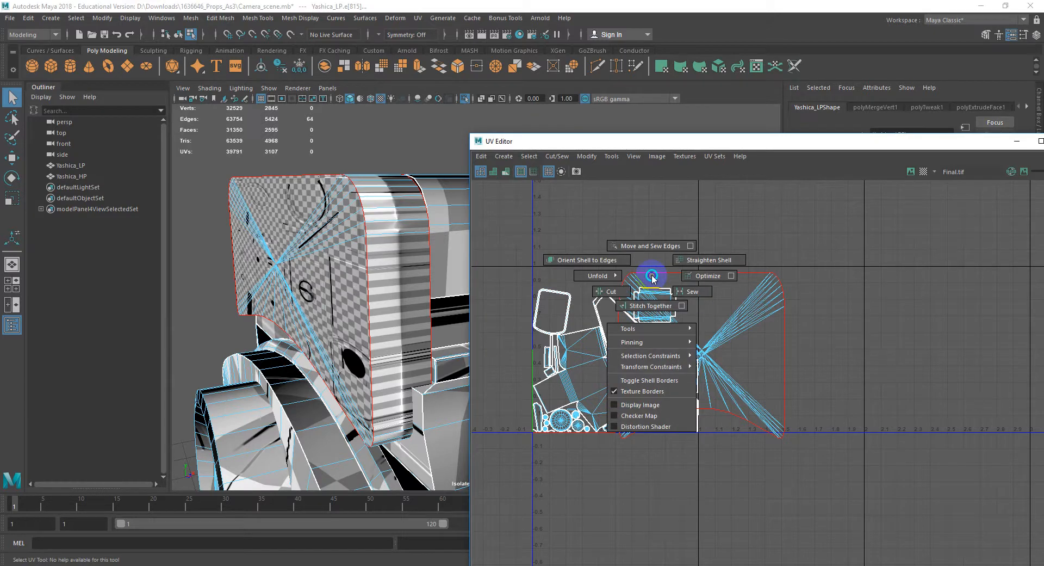
{"action": "left_click", "coordinate": [611, 291]}
Unfold the UV shells of the front panel's two faces and its rim, and lay them out in the UV tile.
{"action": "key", "text": "w"}
{"action": "right_click", "coordinate": [602, 292]}
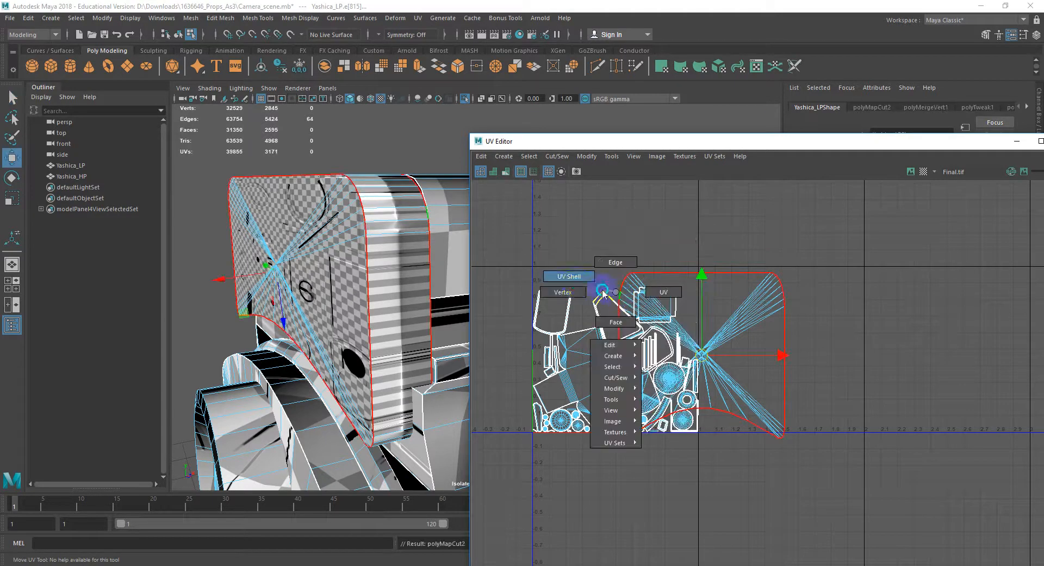
{"action": "left_click", "coordinate": [573, 281]}
{"action": "left_click_drag", "start_coordinate": [840, 263], "coordinate": [709, 275]}
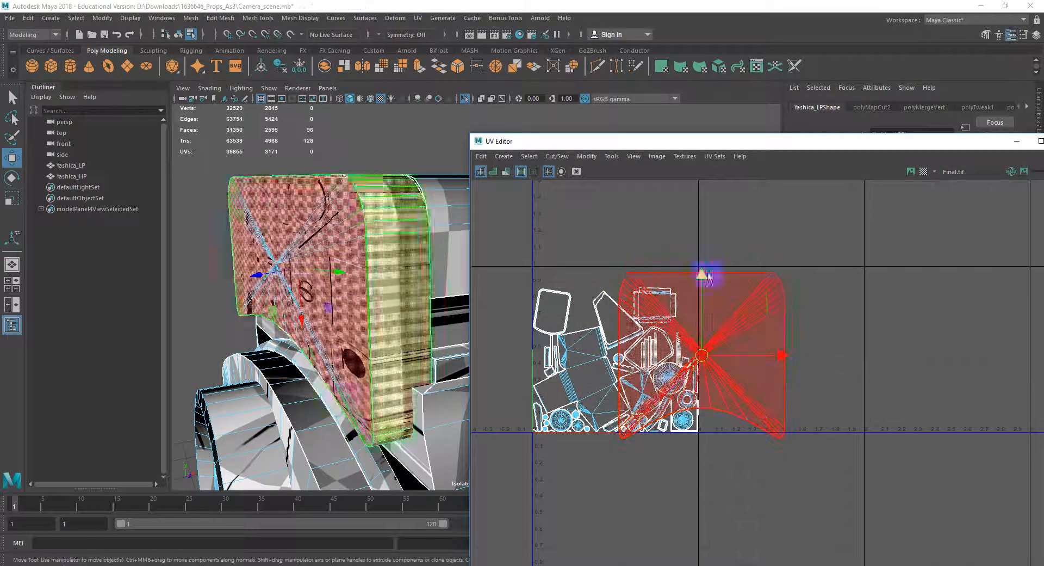
{"action": "left_click", "coordinate": [578, 289], "text": "shift"}
{"action": "left_click", "coordinate": [722, 297]}
{"action": "right_click", "coordinate": [722, 297], "text": "shift"}
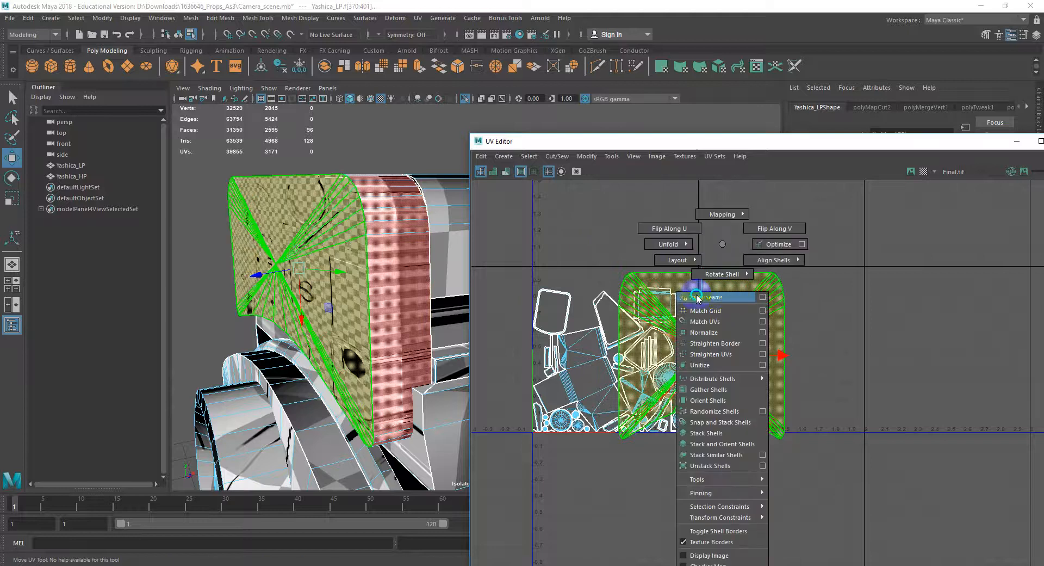
{"action": "left_click", "coordinate": [674, 246]}
{"action": "left_click", "coordinate": [618, 245]}
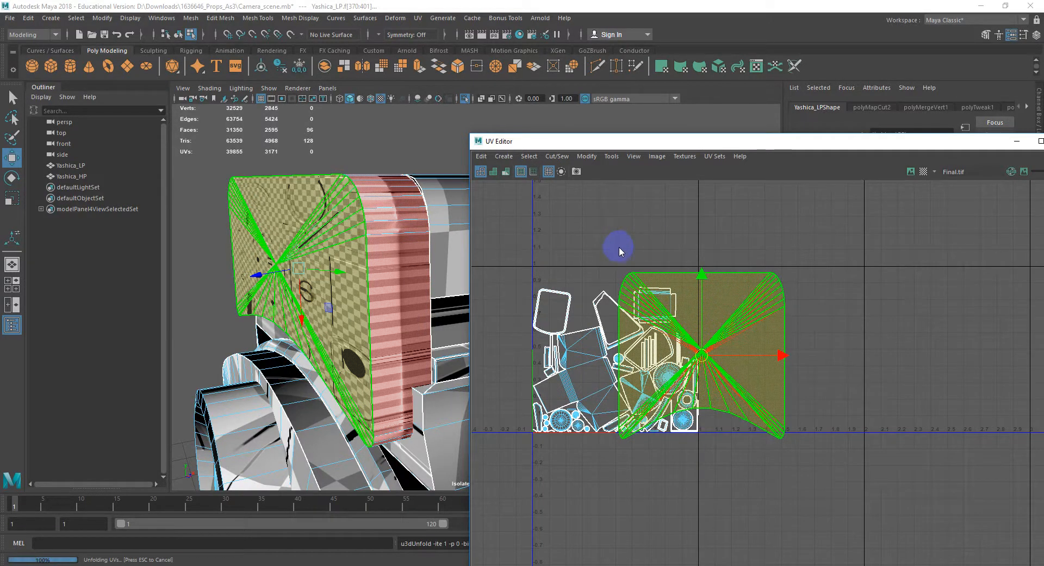
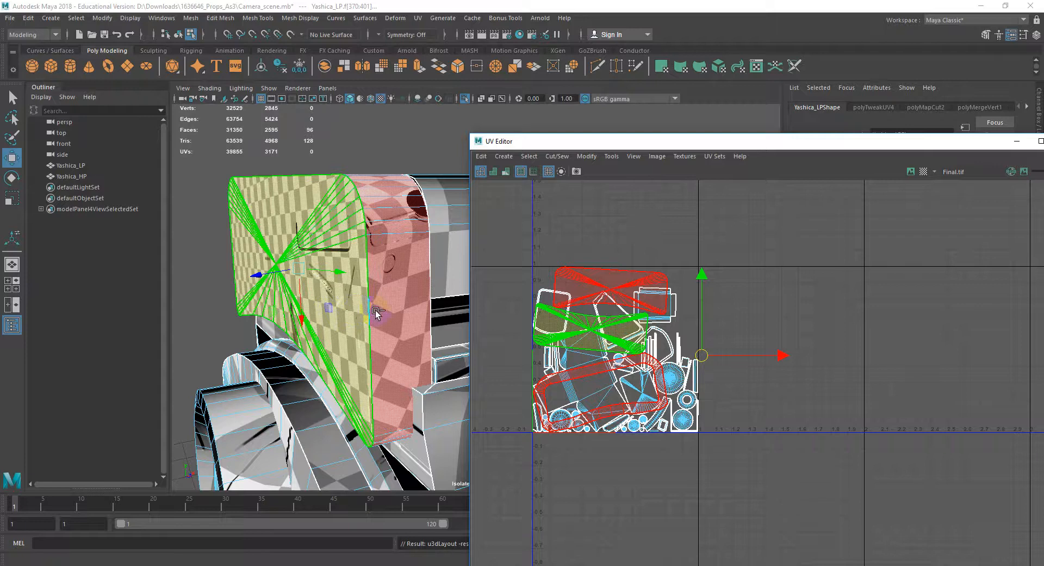
Move the ring-shaped rim shell out of the UV tile into the empty space above the other shells.
{"action": "left_click", "coordinate": [768, 382]}
{"action": "left_click", "coordinate": [602, 367]}
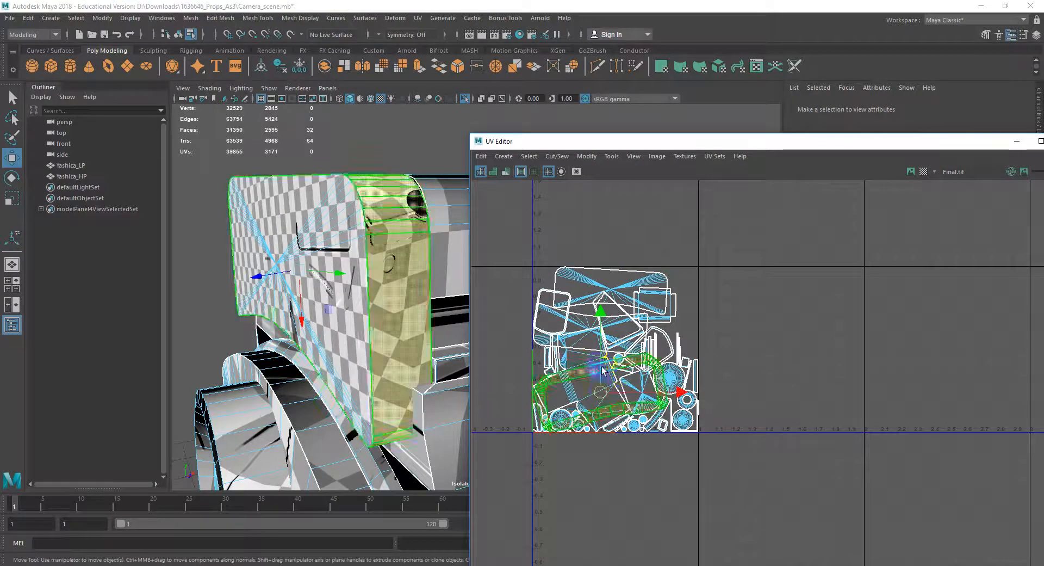
{"action": "left_click_drag", "start_coordinate": [599, 368], "coordinate": [711, 243]}
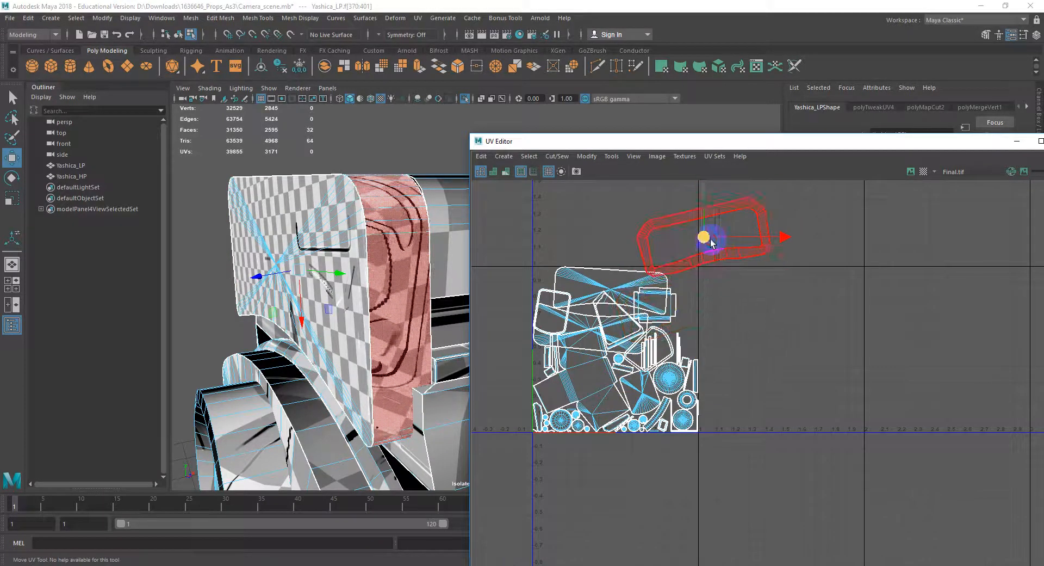
{"action": "middle_click_drag", "start_coordinate": [711, 243], "coordinate": [696, 314], "text": "alt"}
{"action": "scroll", "coordinate": [635, 317], "scroll_direction": "up", "scroll_amount": 4}
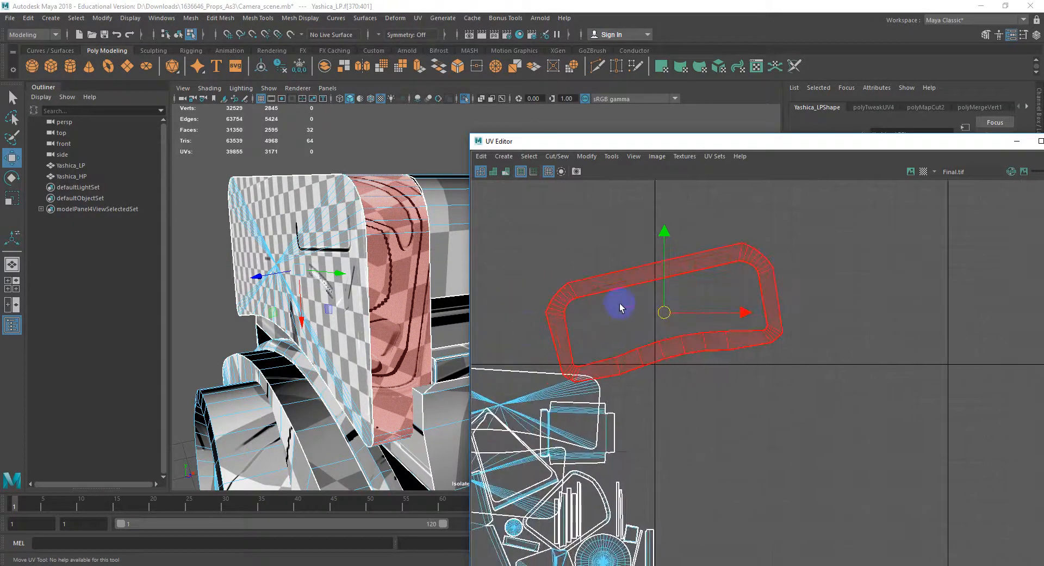
{"action": "left_click_drag", "start_coordinate": [668, 316], "coordinate": [659, 291]}
{"action": "scroll", "coordinate": [531, 276], "scroll_direction": "down", "scroll_amount": 2}
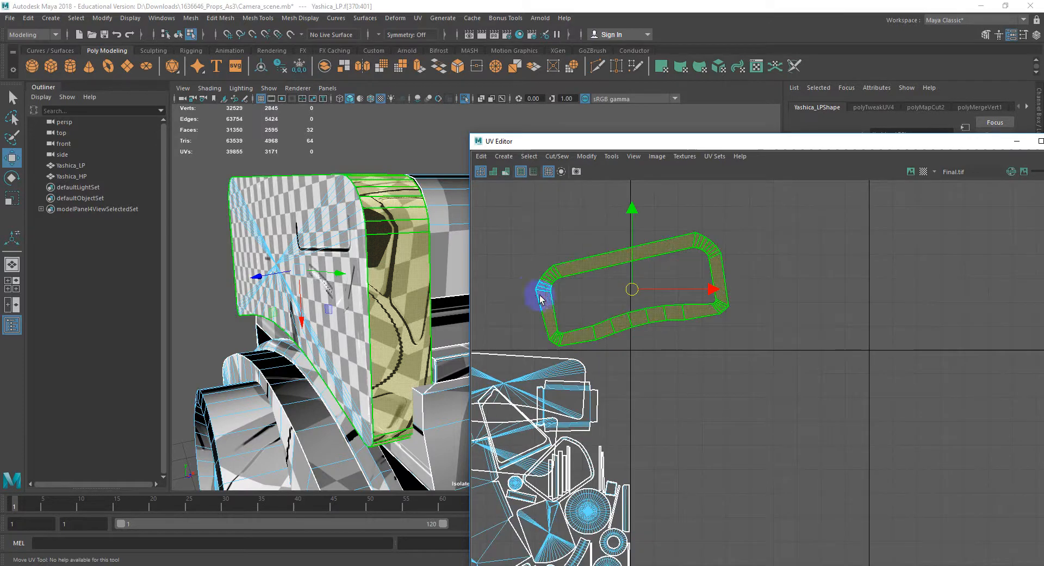
Cut the rim shell across one edge at each of its four corners to separate it into strips.
{"action": "right_click_drag", "start_coordinate": [572, 271], "coordinate": [564, 244]}
{"action": "scroll", "coordinate": [545, 283], "scroll_direction": "up", "scroll_amount": 2}
{"action": "left_click", "coordinate": [555, 280]}
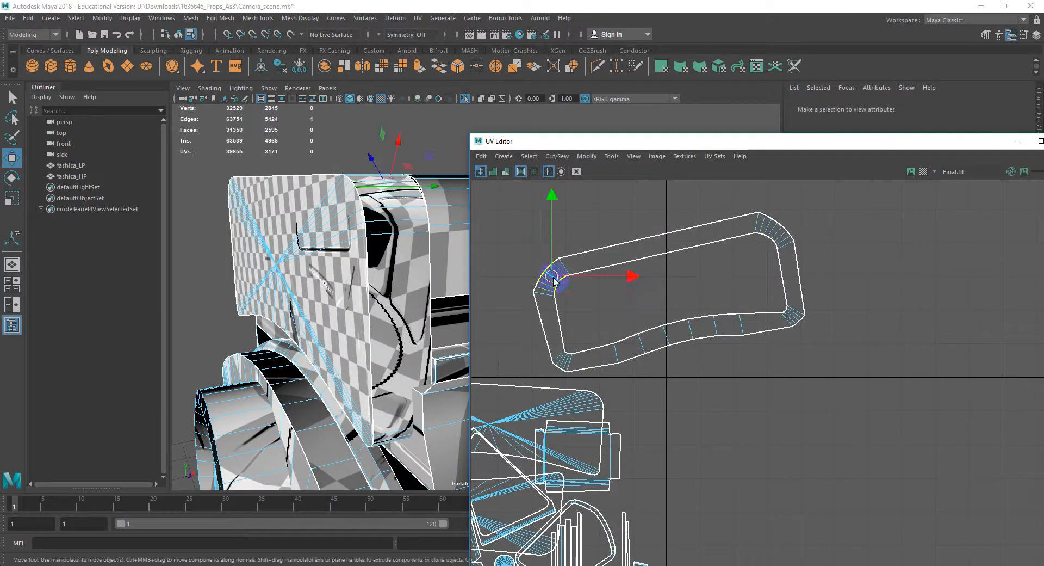
{"action": "left_click", "coordinate": [560, 364], "text": "shift"}
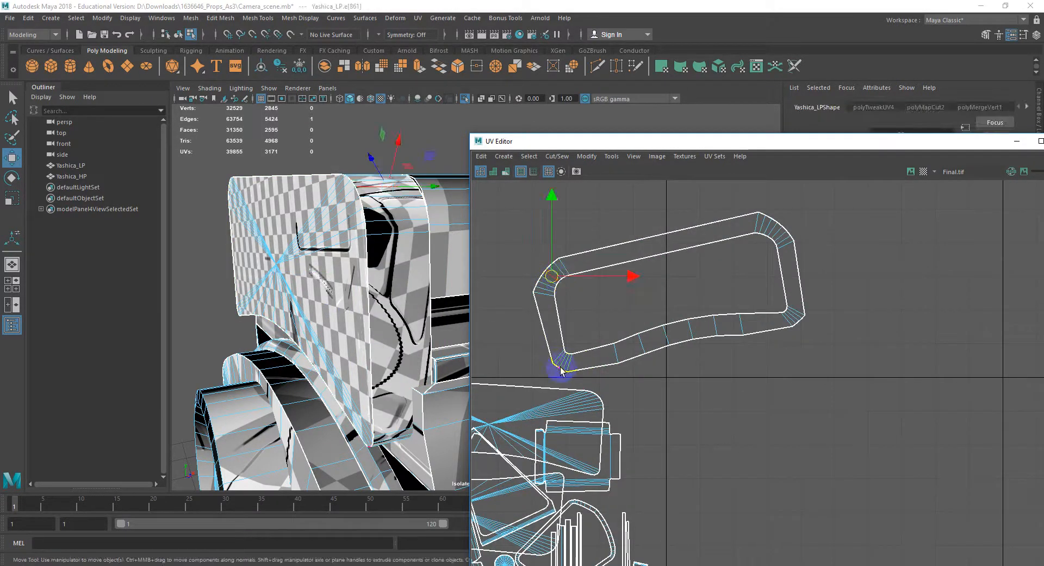
{"action": "left_click", "coordinate": [795, 321], "text": "shift"}
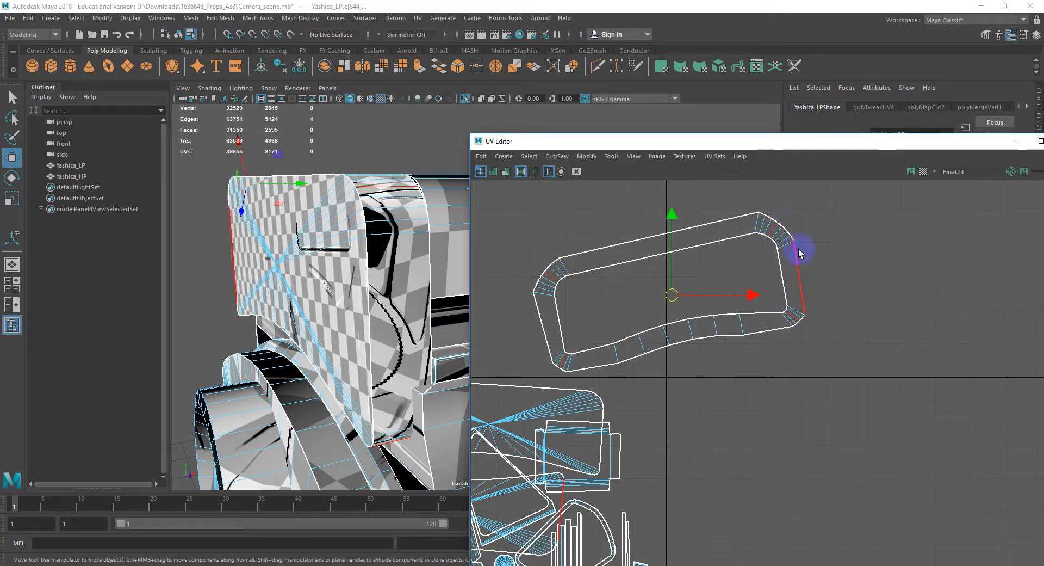
{"action": "left_click_drag", "start_coordinate": [436, 214], "coordinate": [361, 245], "text": "alt"}
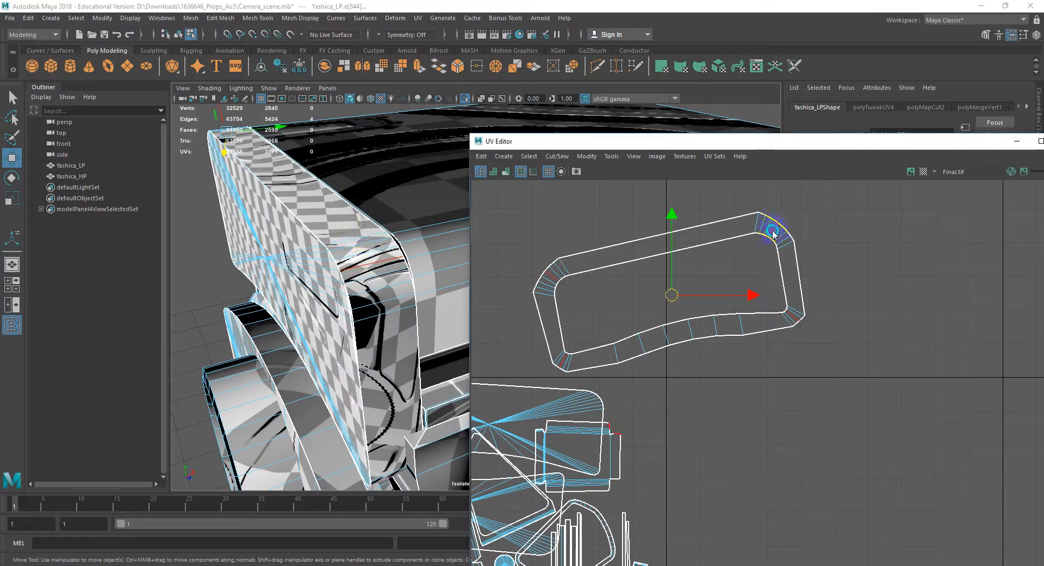
{"action": "right_click_drag", "start_coordinate": [769, 226], "coordinate": [661, 237], "text": "shift"}
Unfold the cut rim strips together with the two panel face shells and lay them all out.
{"action": "scroll", "coordinate": [675, 376], "scroll_direction": "down", "scroll_amount": 3}
{"action": "middle_click_drag", "start_coordinate": [674, 376], "coordinate": [728, 296], "text": "alt"}
{"action": "left_click_drag", "start_coordinate": [746, 254], "coordinate": [650, 306]}
{"action": "left_click", "coordinate": [612, 361], "text": "shift"}
{"action": "right_click_drag", "start_coordinate": [613, 239], "coordinate": [611, 361], "text": "shift"}
{"action": "key", "text": "ctrl+z"}
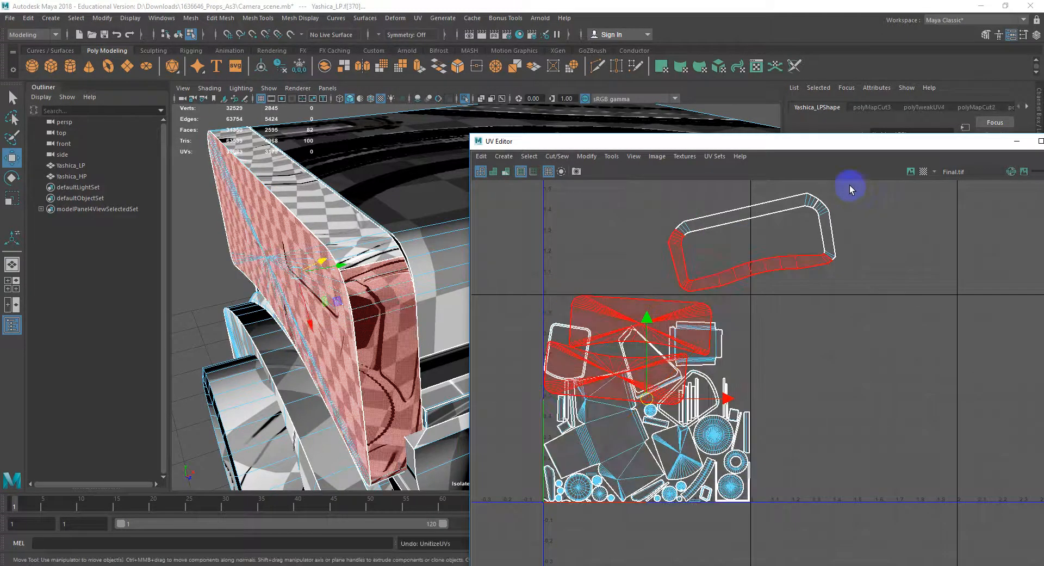
{"action": "left_click", "coordinate": [711, 235], "text": "shift"}
{"action": "right_click_drag", "start_coordinate": [729, 214], "coordinate": [598, 215], "text": "shift"}
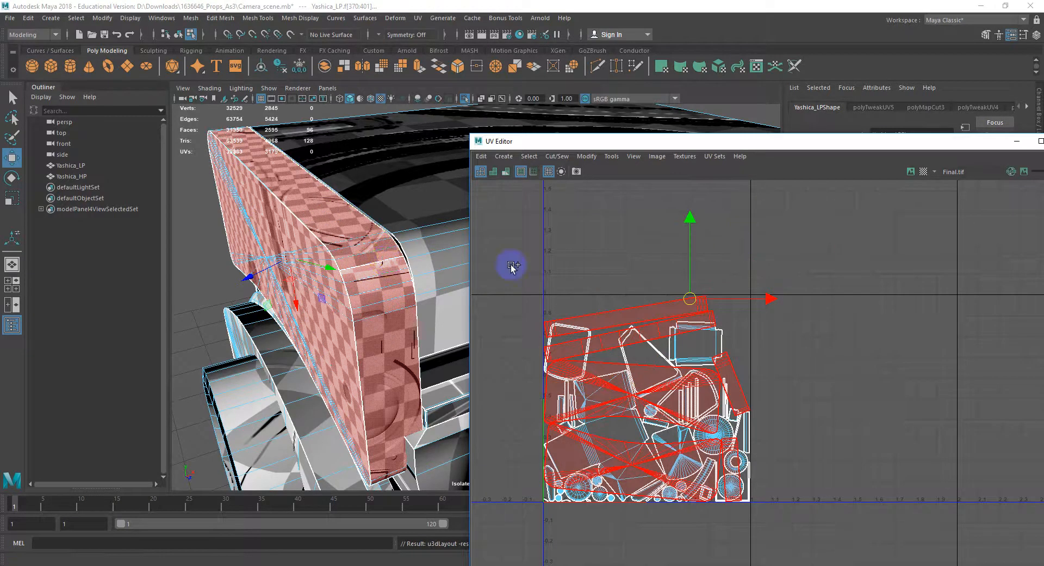
Move the selected panel and rim strip shells sideways into the empty area outside the main UV tile.
{"action": "middle_click_drag", "start_coordinate": [648, 365], "coordinate": [615, 298], "text": "alt"}
{"action": "left_click_drag", "start_coordinate": [657, 235], "coordinate": [907, 227]}
{"action": "middle_click_drag", "start_coordinate": [853, 294], "coordinate": [780, 294], "text": "alt"}
Examine which UV shell and border edges correspond to the outer face of the front panel.
{"action": "right_click", "coordinate": [779, 291]}
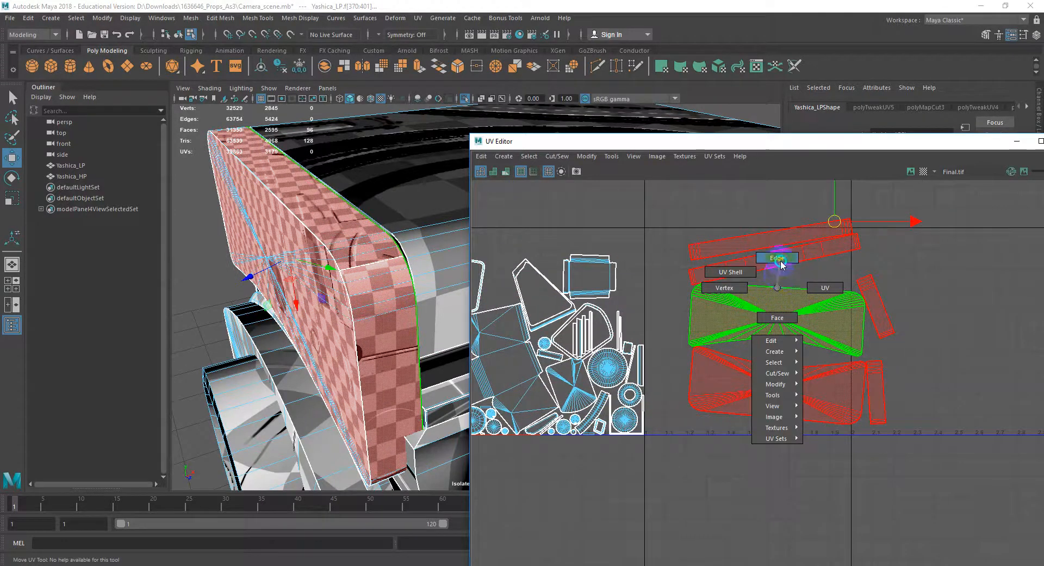
{"action": "left_click", "coordinate": [778, 294]}
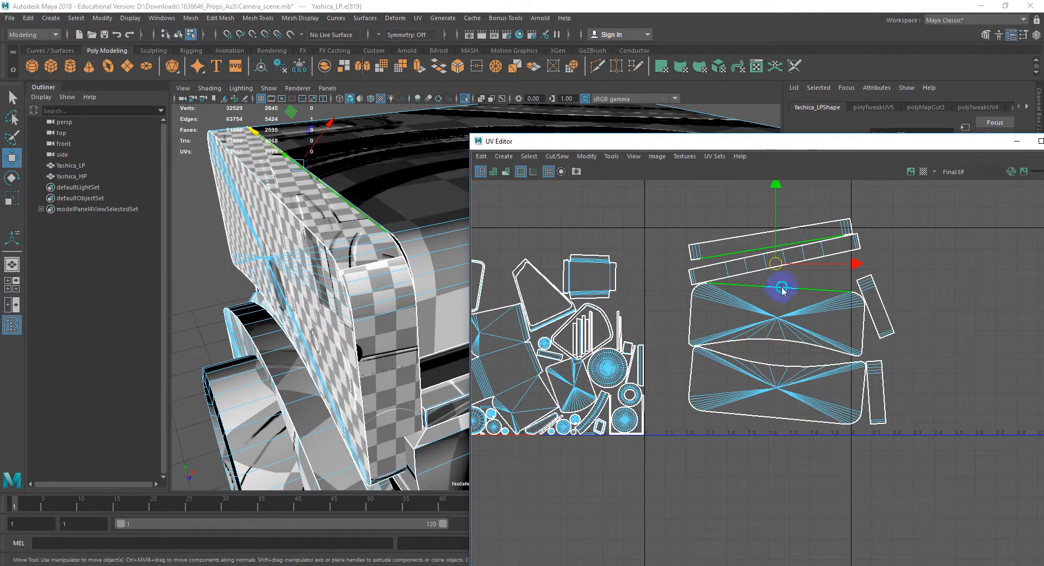
{"action": "right_click_drag", "start_coordinate": [782, 287], "coordinate": [782, 272], "text": "shift"}
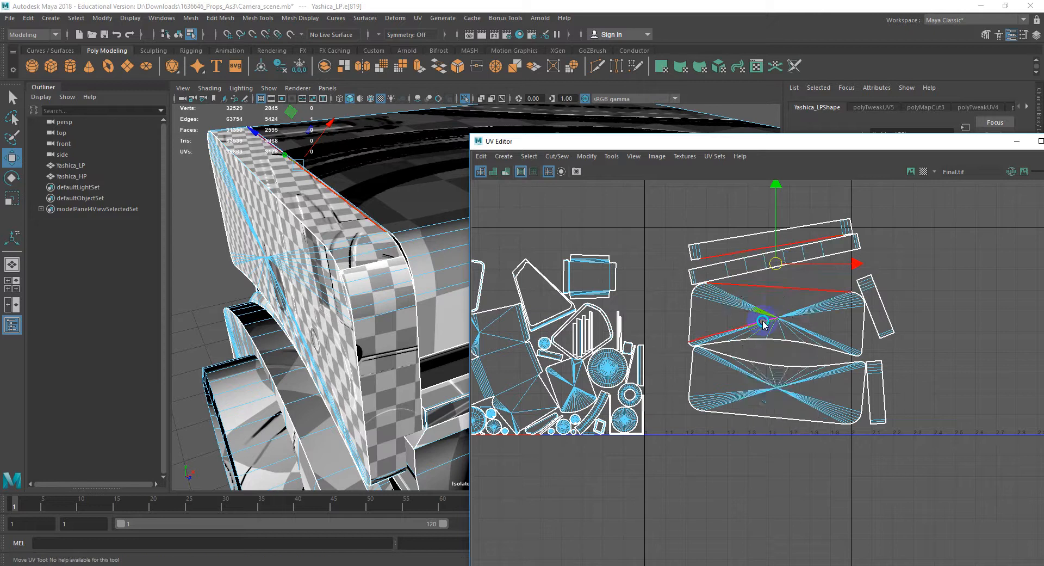
{"action": "right_click_drag", "start_coordinate": [762, 321], "coordinate": [762, 350]}
{"action": "left_click", "coordinate": [763, 297]}
{"action": "key", "text": "shift+period"}
{"action": "key", "text": "shift+period"}
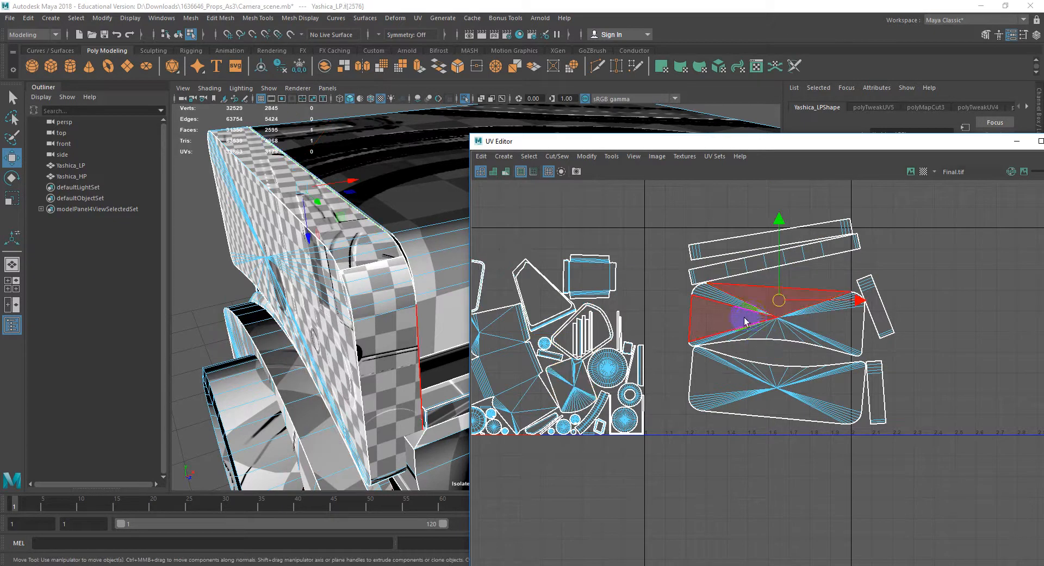
{"action": "right_click_drag", "start_coordinate": [774, 305], "coordinate": [734, 294]}
{"action": "left_click", "coordinate": [745, 383]}
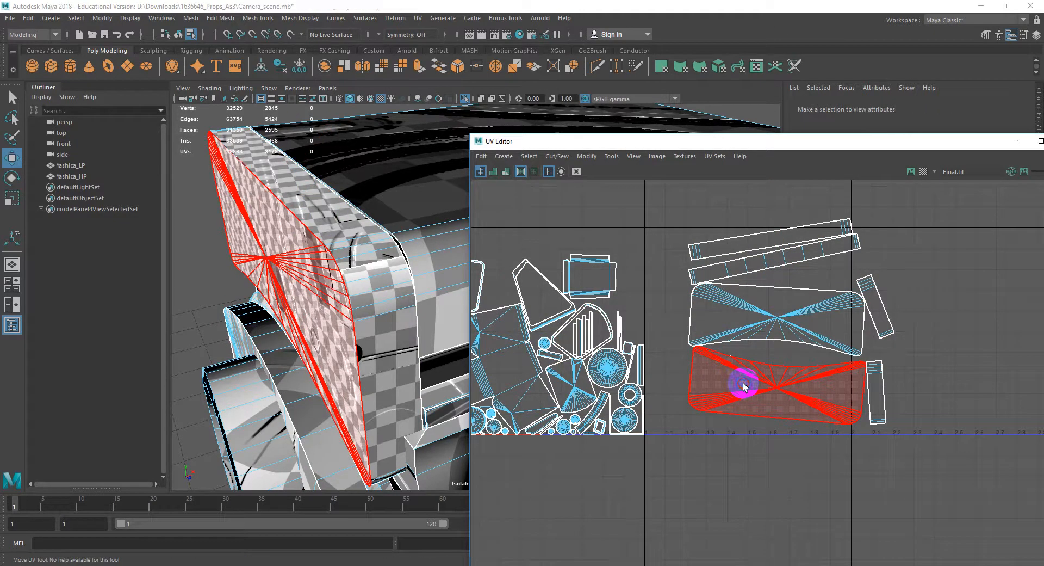
{"action": "right_click_drag", "start_coordinate": [772, 377], "coordinate": [773, 377]}
{"action": "right_click_drag", "start_coordinate": [773, 338], "coordinate": [773, 338]}
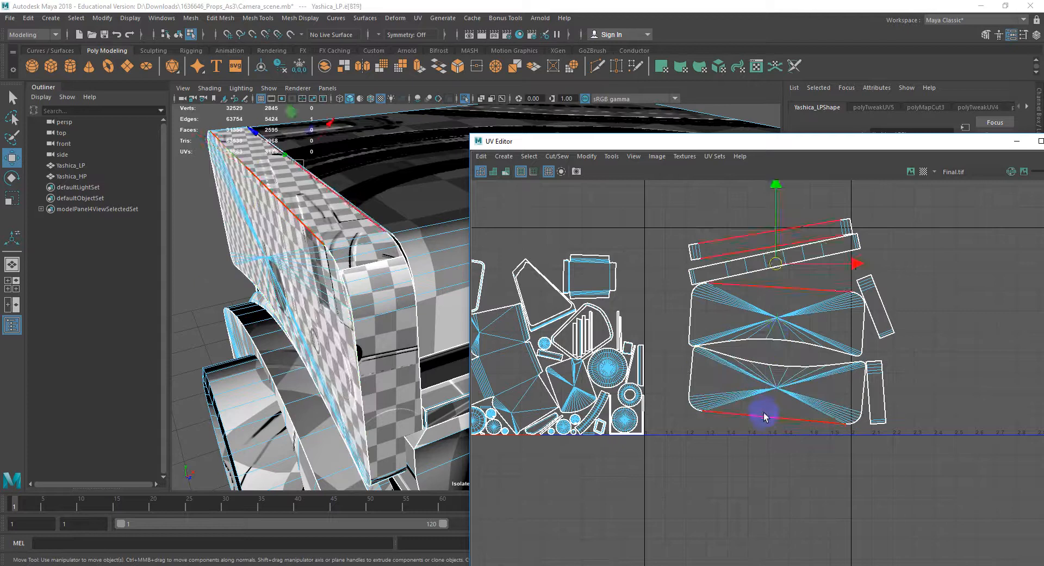
Move and sew the top rim strip and both side strips onto the matching edges of the outer face's UV shell.
{"action": "left_click", "coordinate": [766, 416]}
{"action": "right_click_drag", "start_coordinate": [766, 417], "coordinate": [766, 389], "text": "shift"}
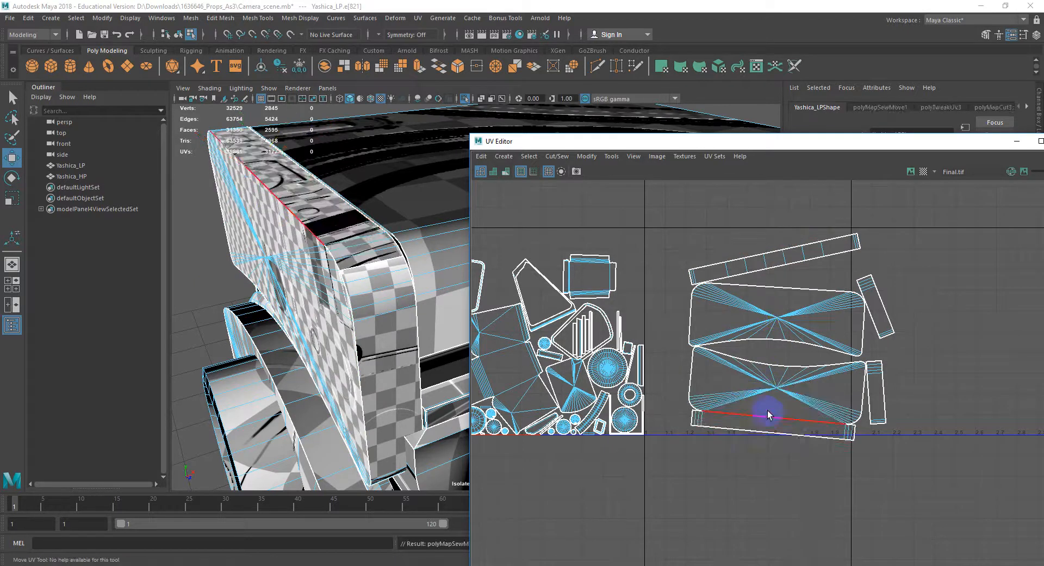
{"action": "left_click", "coordinate": [693, 375]}
{"action": "right_click_drag", "start_coordinate": [692, 374], "coordinate": [685, 346], "text": "shift"}
{"action": "left_click", "coordinate": [865, 387]}
{"action": "right_click_drag", "start_coordinate": [865, 388], "coordinate": [867, 369], "text": "shift"}
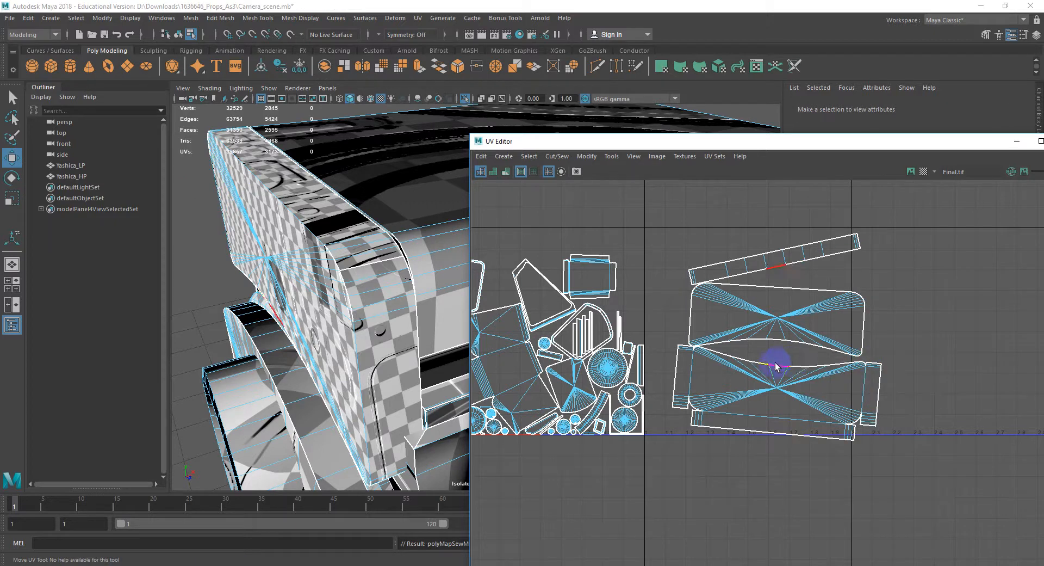
Try to move and sew the remaining long rim strip onto the curved edge of the outer face's shell.
{"action": "left_click", "coordinate": [730, 364]}
{"action": "key", "text": "w"}
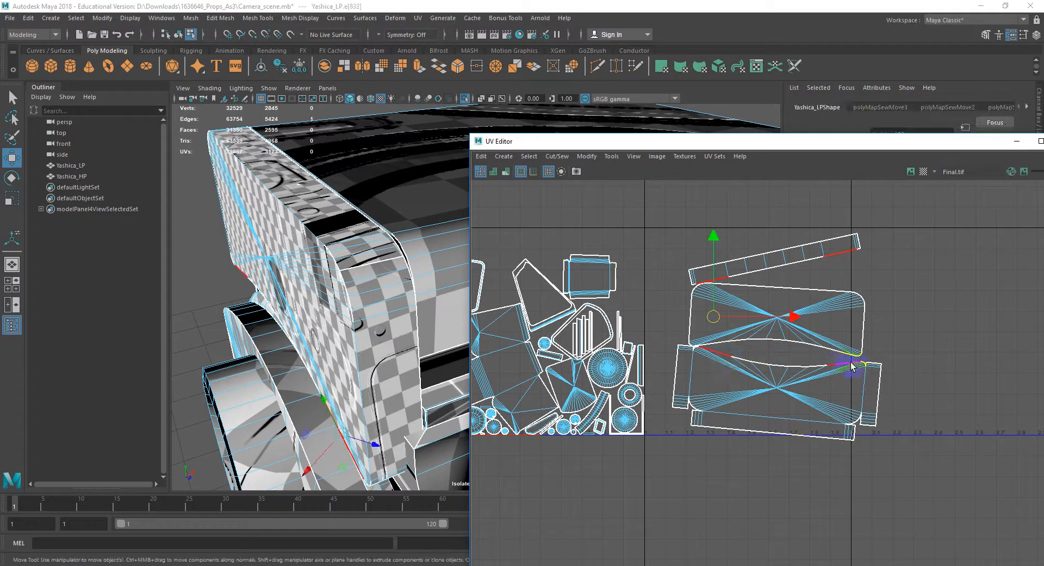
{"action": "right_click_drag", "start_coordinate": [841, 365], "coordinate": [840, 334], "text": "shift"}
{"action": "middle_click_drag", "start_coordinate": [826, 364], "coordinate": [802, 366], "text": "alt"}
{"action": "scroll", "coordinate": [791, 372], "scroll_direction": "up", "scroll_amount": 3}
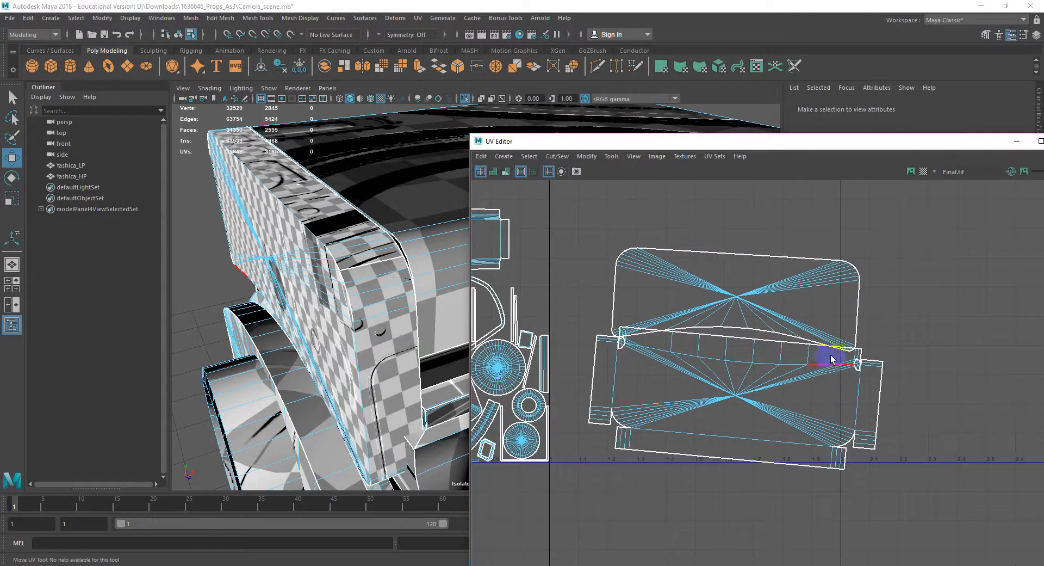
{"action": "double_click", "coordinate": [778, 363]}
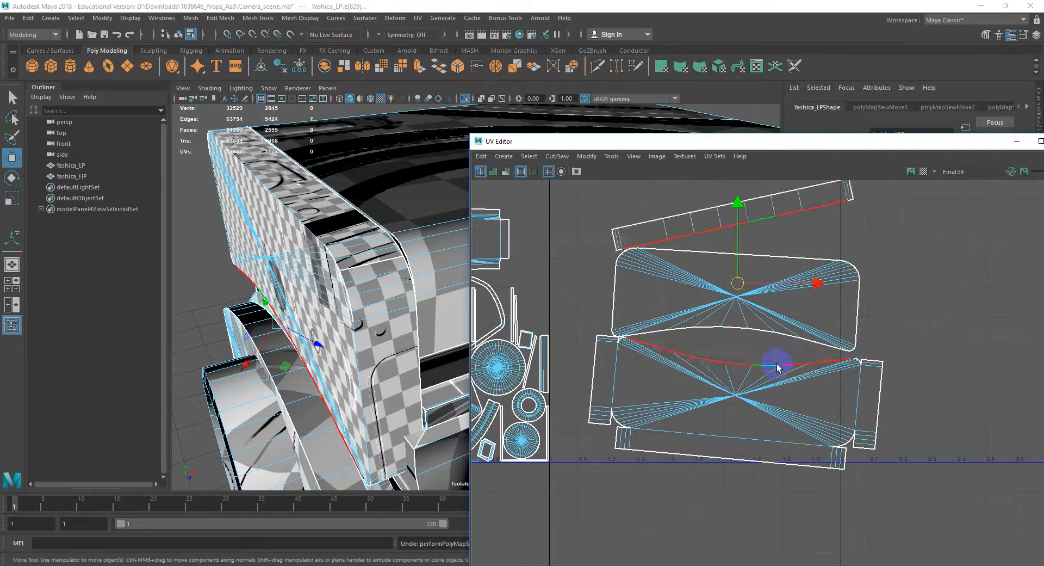
Select all UV shells of the low-poly camera and pack them into the UV tile with Layout.
{"action": "scroll", "coordinate": [776, 356], "scroll_direction": "down", "scroll_amount": 3}
{"action": "right_click_drag", "start_coordinate": [743, 297], "coordinate": [571, 245]}
{"action": "double_click", "coordinate": [696, 285]}
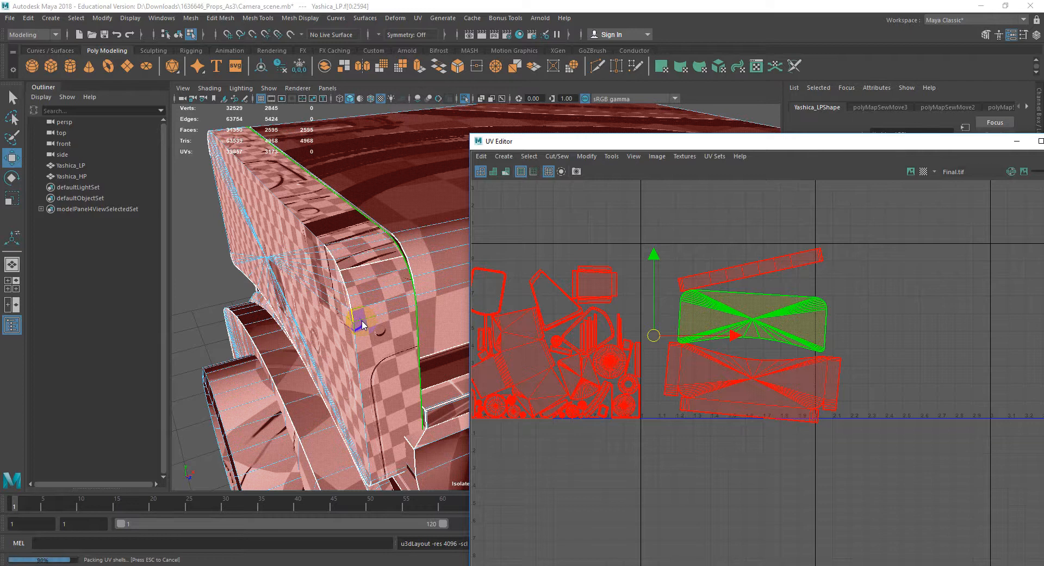
Set the viewport to flat lighting and place the UV Editor below the camera's upper body.
{"action": "left_click_drag", "start_coordinate": [373, 352], "coordinate": [441, 333], "text": "alt"}
{"action": "left_click_drag", "start_coordinate": [788, 148], "coordinate": [744, 265]}
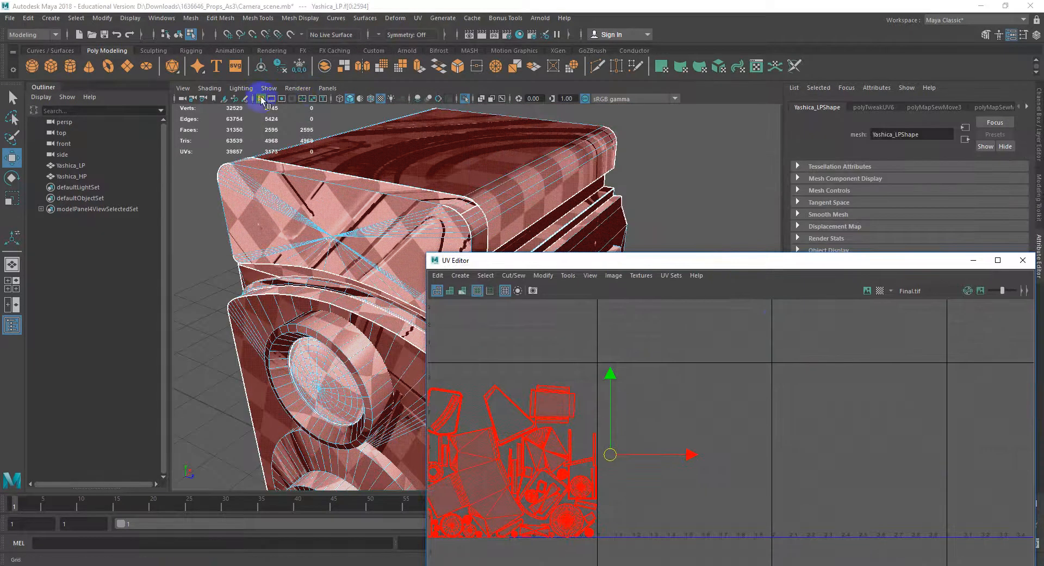
{"action": "left_click", "coordinate": [241, 88]}
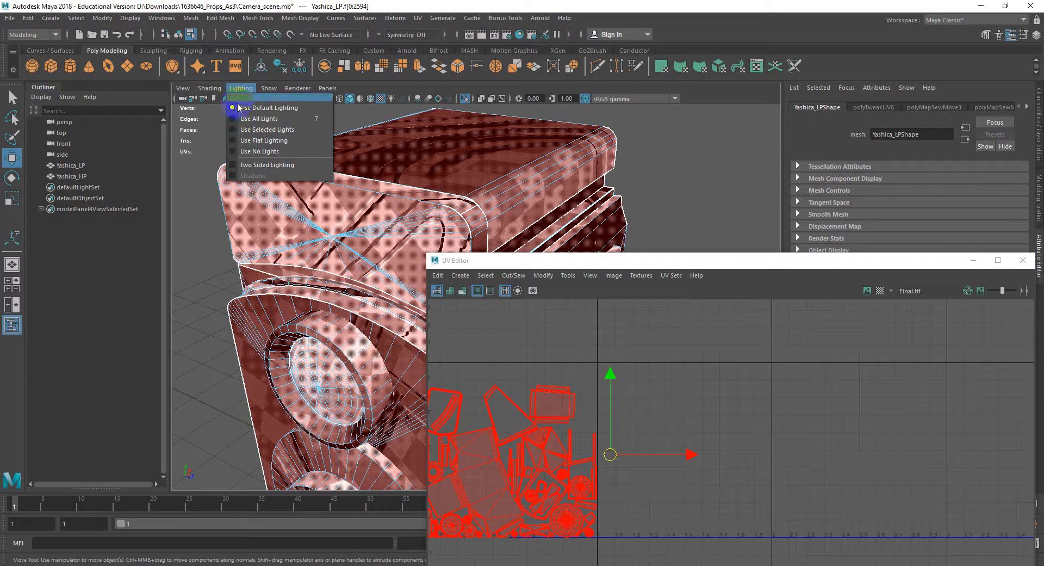
{"action": "left_click", "coordinate": [243, 141]}
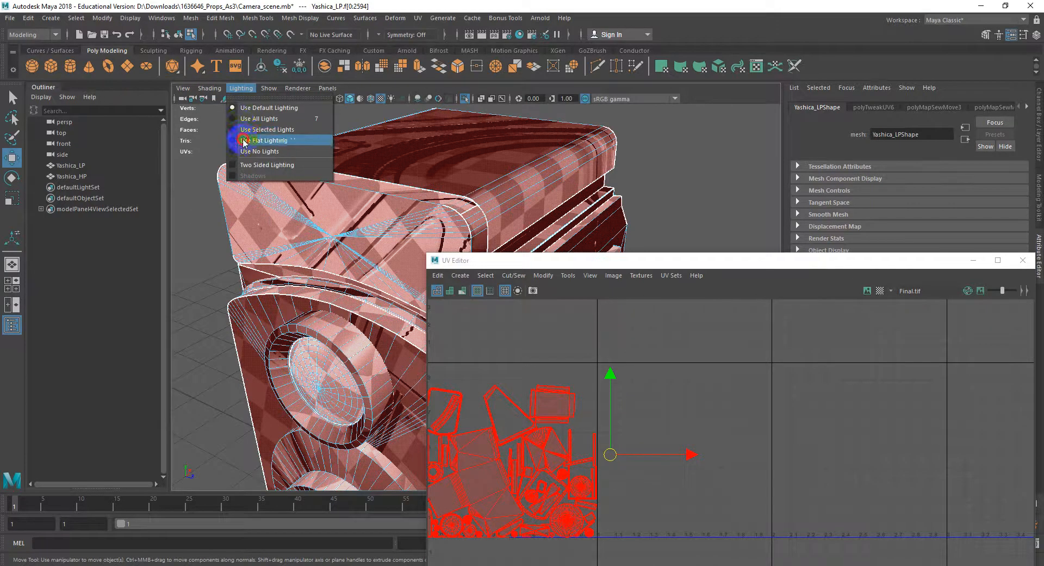
Place the UV Editor beside the camera view and select the tapered four-sided rim shell in the upper middle of the layout.
{"action": "left_click_drag", "start_coordinate": [509, 203], "coordinate": [772, 247], "text": "alt"}
{"action": "left_click_drag", "start_coordinate": [422, 203], "coordinate": [467, 157], "text": "alt"}
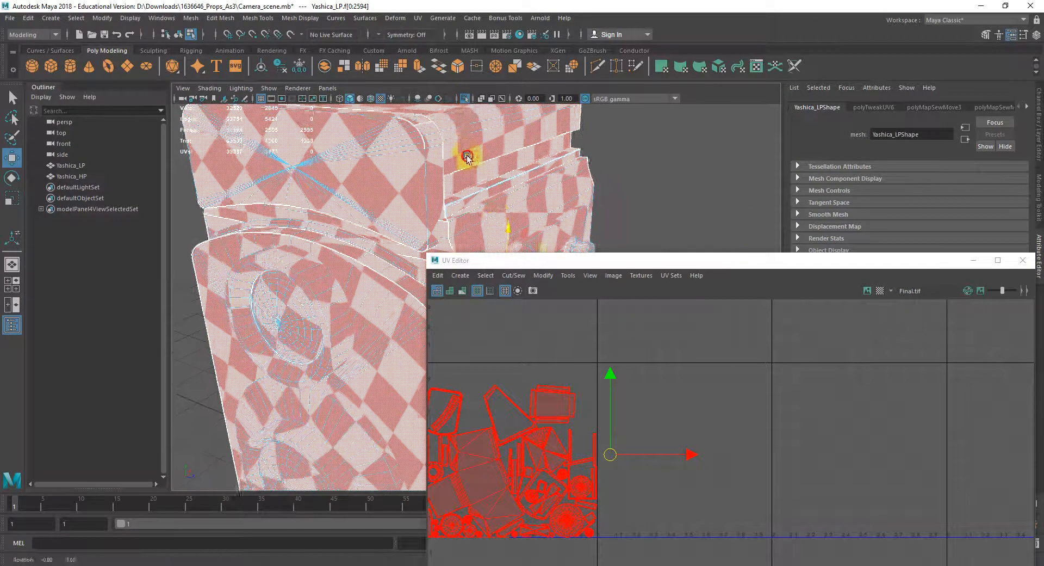
{"action": "left_click_drag", "start_coordinate": [537, 260], "coordinate": [647, 171]}
{"action": "scroll", "coordinate": [661, 332], "scroll_direction": "up", "scroll_amount": 3}
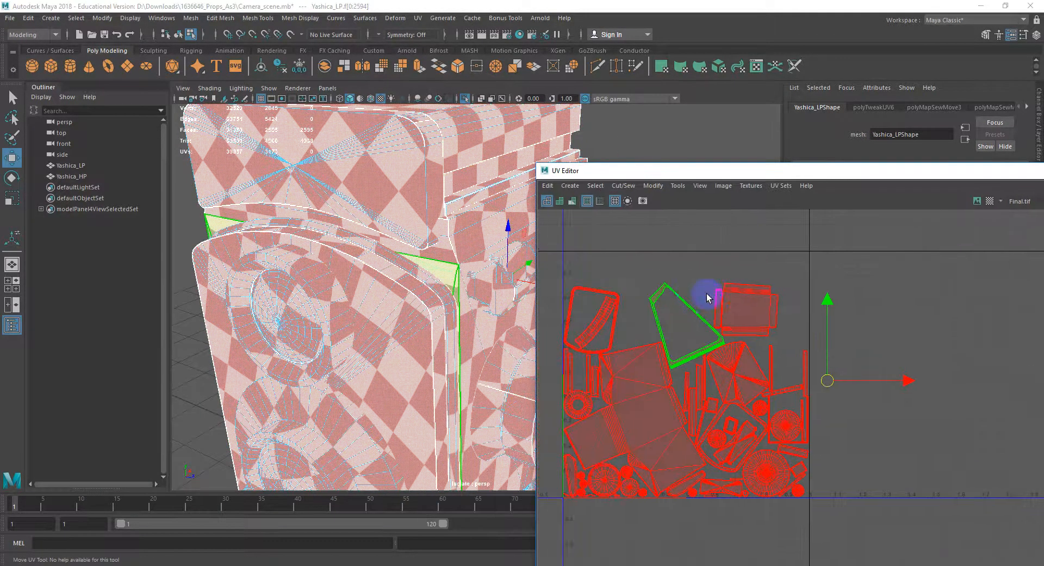
{"action": "left_click", "coordinate": [669, 310]}
Examine the selected rim shell in wireframe on the camera's front and compare its position with its distorted UV outline.
{"action": "scroll", "coordinate": [435, 269], "scroll_direction": "down", "scroll_amount": 4}
{"action": "left_click_drag", "start_coordinate": [431, 268], "coordinate": [346, 247], "text": "alt"}
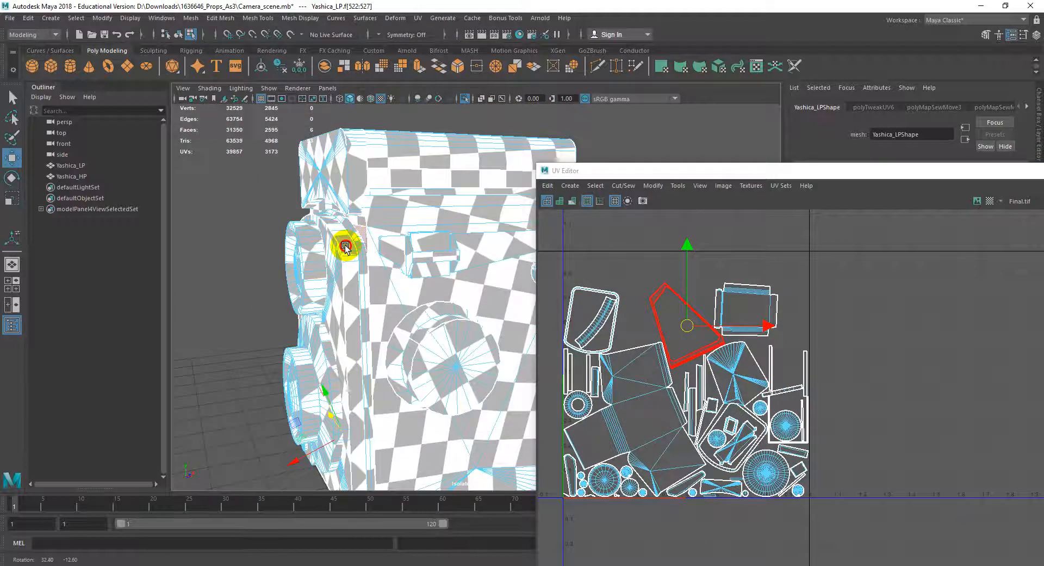
{"action": "middle_click_drag", "start_coordinate": [346, 246], "coordinate": [350, 184], "text": "alt"}
{"action": "left_click_drag", "start_coordinate": [350, 188], "coordinate": [397, 254], "text": "alt"}
{"action": "key", "text": "5"}
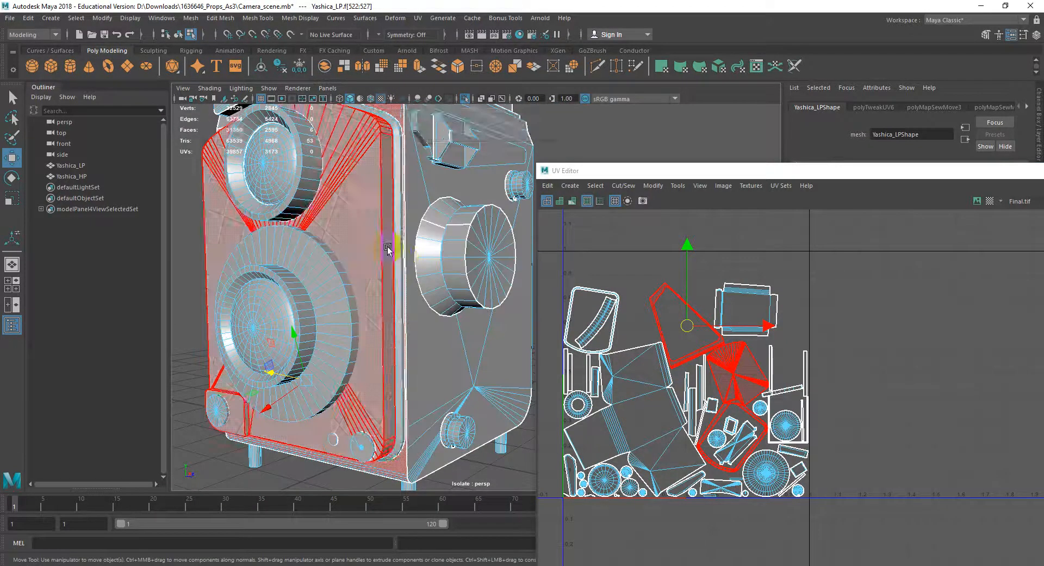
{"action": "key", "text": "4"}
{"action": "scroll", "coordinate": [422, 271], "scroll_direction": "down", "scroll_amount": 2}
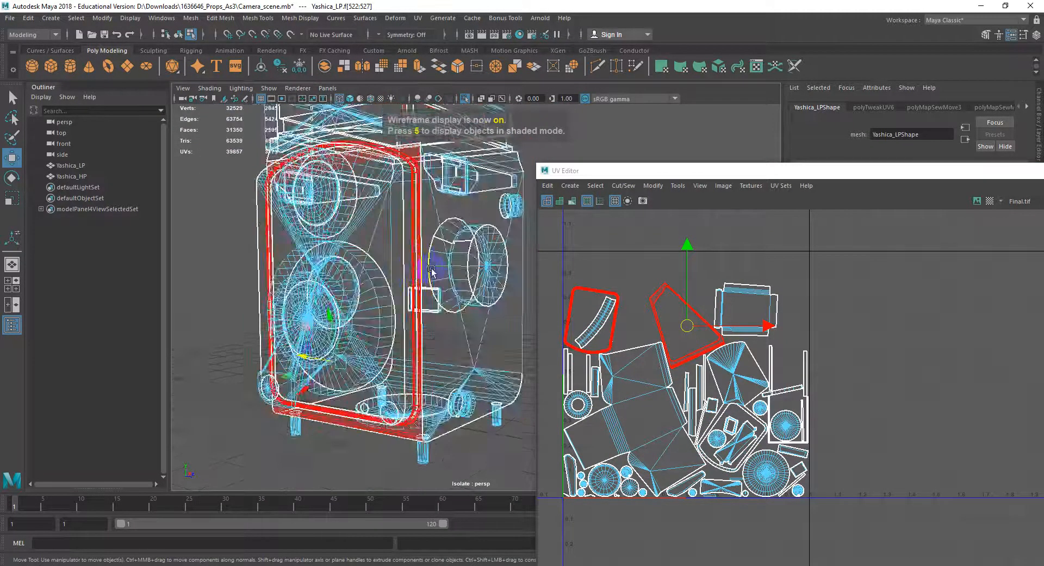
{"action": "left_click_drag", "start_coordinate": [432, 270], "coordinate": [481, 275], "text": "alt"}
{"action": "scroll", "coordinate": [674, 293], "scroll_direction": "up", "scroll_amount": 4}
{"action": "middle_click_drag", "start_coordinate": [719, 373], "coordinate": [766, 443], "text": "alt"}
{"action": "scroll", "coordinate": [709, 282], "scroll_direction": "up", "scroll_amount": 1}
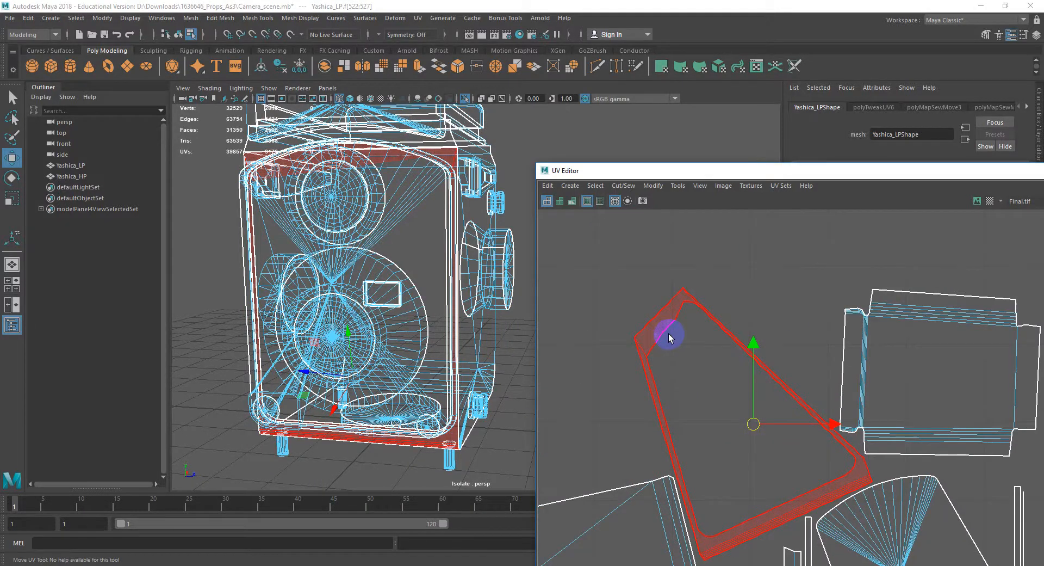
{"action": "middle_click_drag", "start_coordinate": [669, 334], "coordinate": [619, 273], "text": "alt"}
{"action": "scroll", "coordinate": [633, 278], "scroll_direction": "up", "scroll_amount": 2}
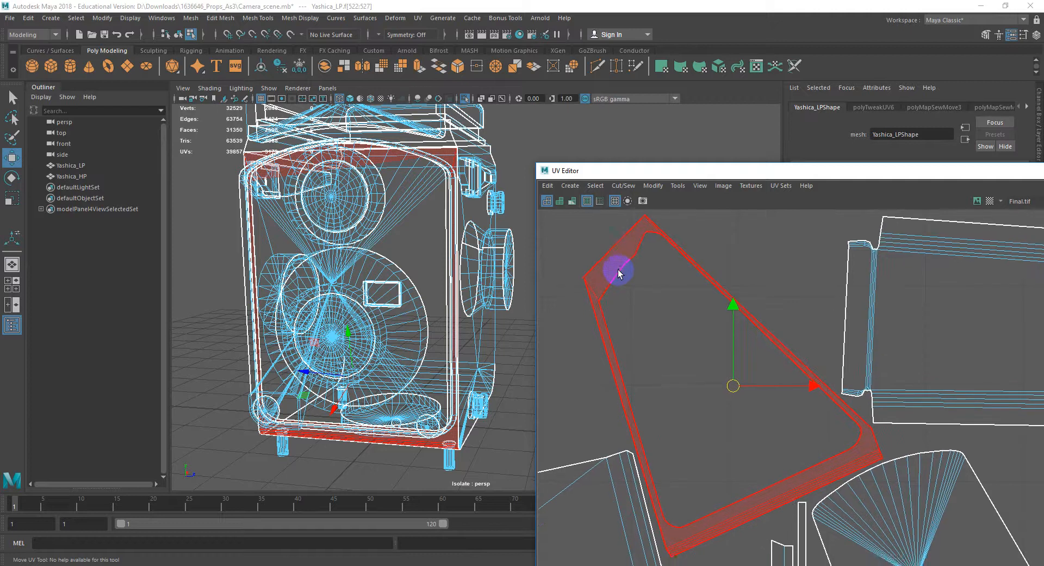
{"action": "middle_click_drag", "start_coordinate": [687, 387], "coordinate": [628, 294], "text": "alt"}
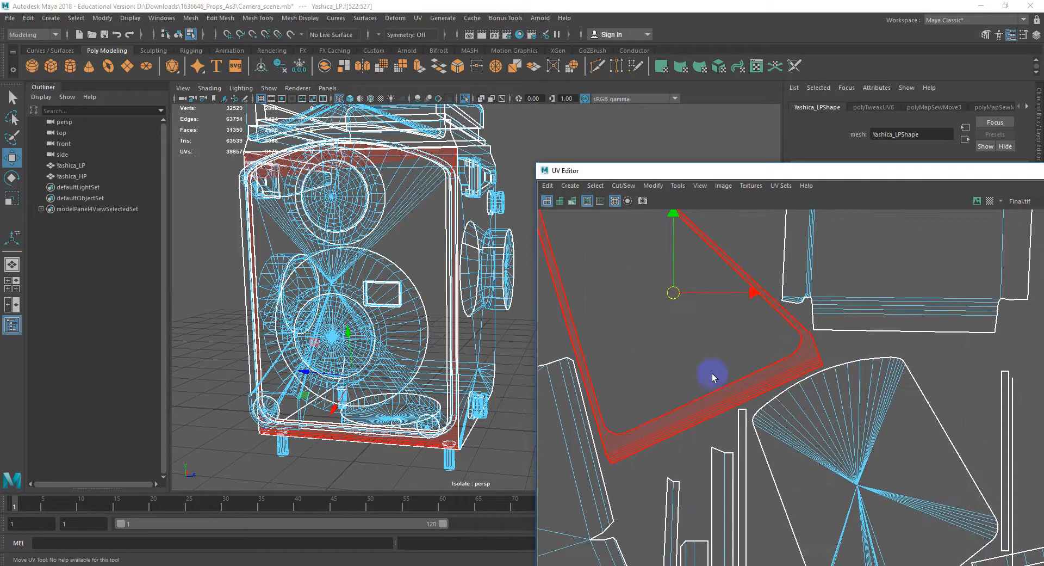
{"action": "scroll", "coordinate": [794, 360], "scroll_direction": "up", "scroll_amount": 2}
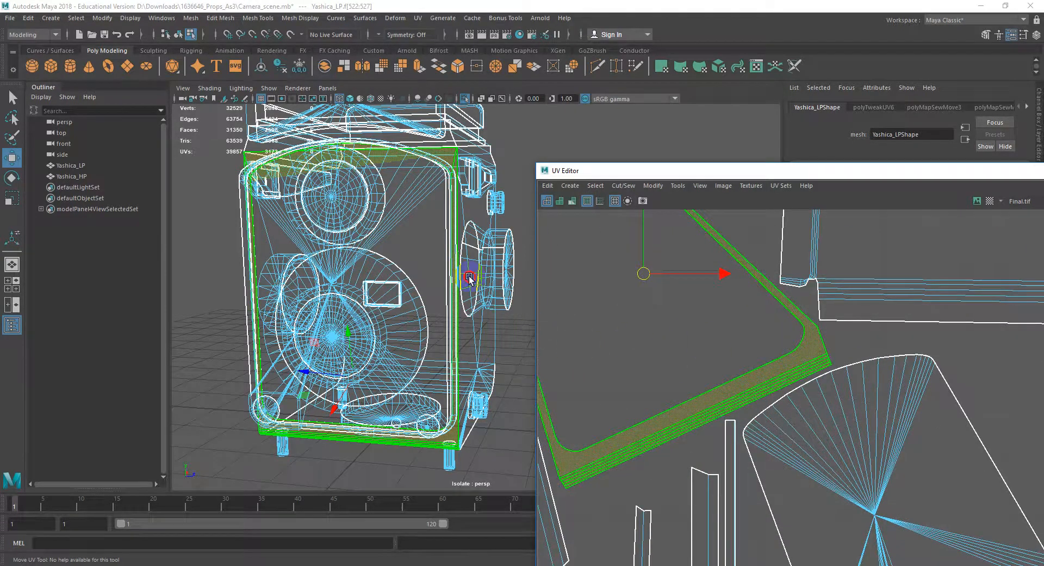
{"action": "left_click_drag", "start_coordinate": [469, 278], "coordinate": [464, 298], "text": "alt"}
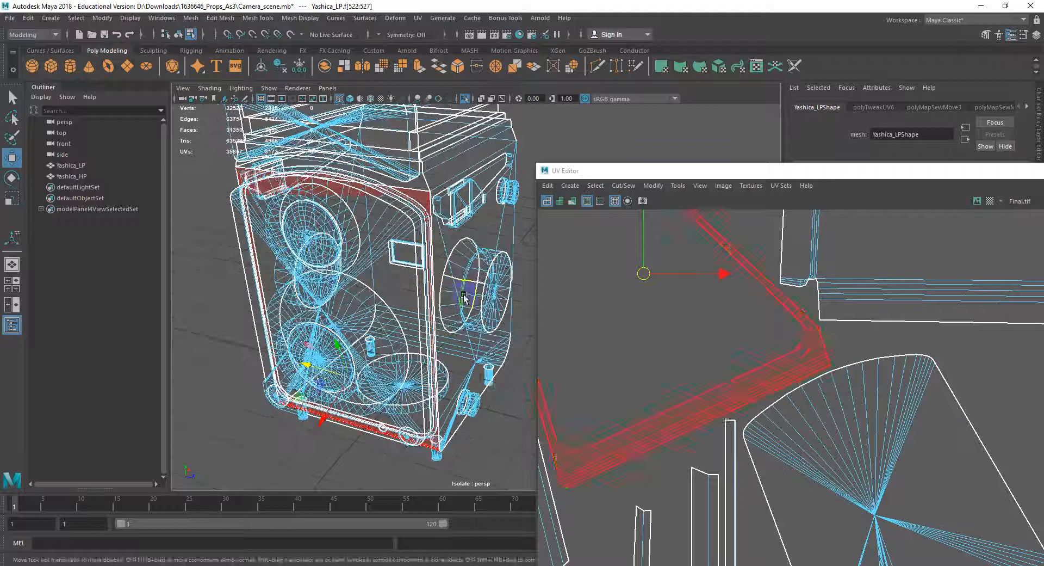
{"action": "left_click_drag", "start_coordinate": [705, 291], "coordinate": [818, 445], "text": "alt"}
{"action": "scroll", "coordinate": [818, 445], "scroll_direction": "down", "scroll_amount": 3}
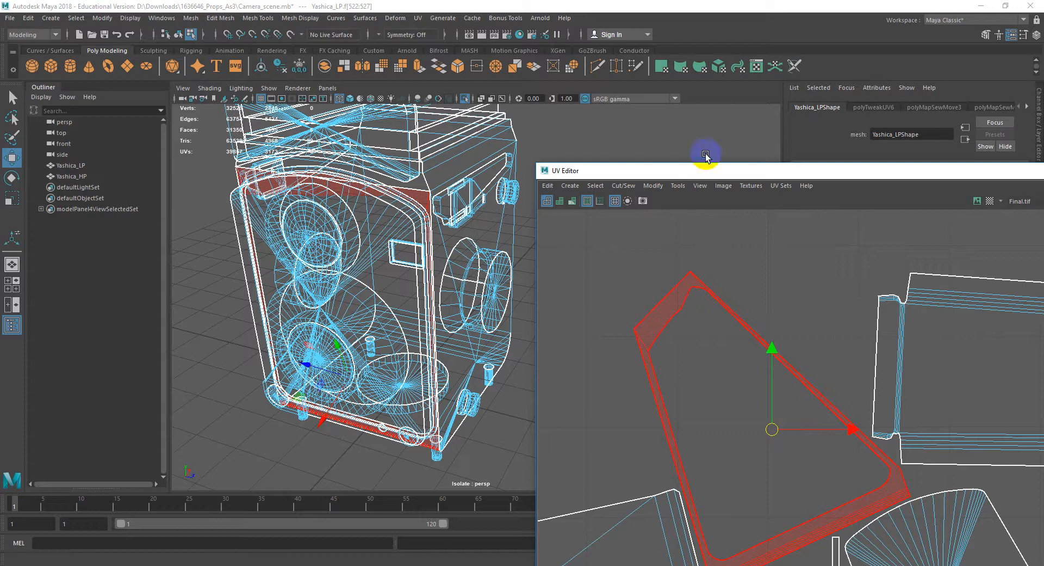
Close the UV Editor and change the viewport lighting mode for the low-poly camera.
{"action": "left_click_drag", "start_coordinate": [859, 171], "coordinate": [641, 251]}
{"action": "left_click", "coordinate": [698, 263]}
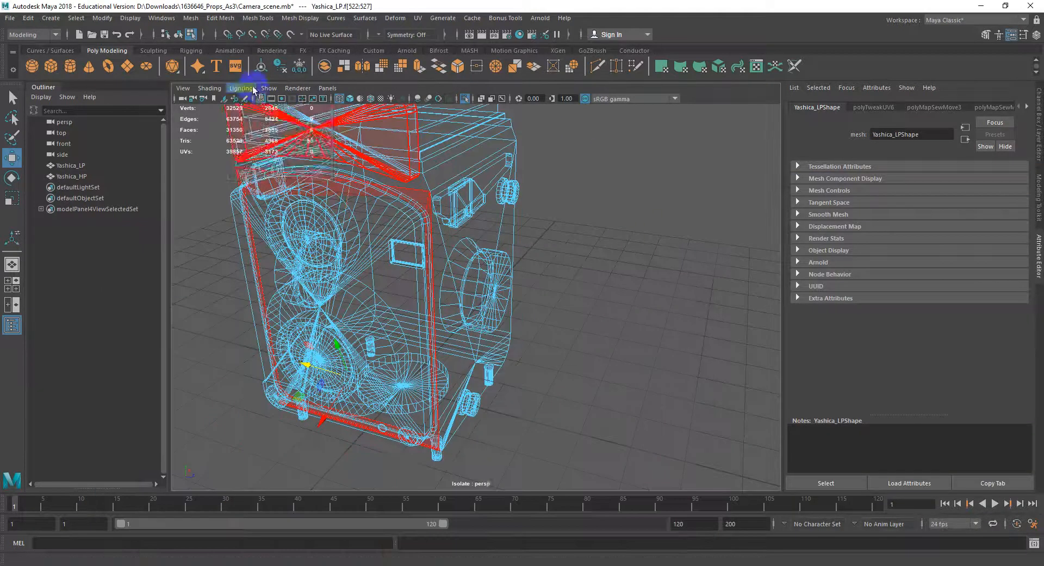
{"action": "left_click", "coordinate": [241, 87]}
{"action": "left_click", "coordinate": [265, 143]}
{"action": "mouse_move", "coordinate": [265, 143]}
{"action": "left_mouse_down", "text": "alt"}
{"action": "mouse_move", "coordinate": [361, 214]}
{"action": "mouse_move", "coordinate": [443, 228]}
{"action": "left_mouse_up", "text": "alt"}
Display the camera with its texture maps and disconnect the bump map from its blinn3 material.
{"action": "key", "text": "6"}
{"action": "left_click", "coordinate": [707, 200]}
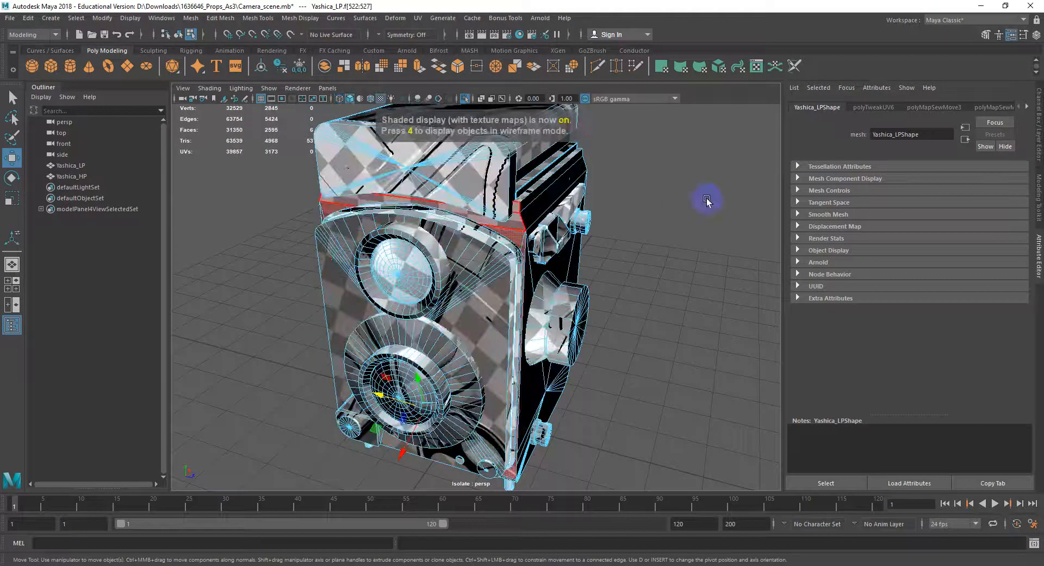
{"action": "right_click_drag", "start_coordinate": [460, 199], "coordinate": [494, 185]}
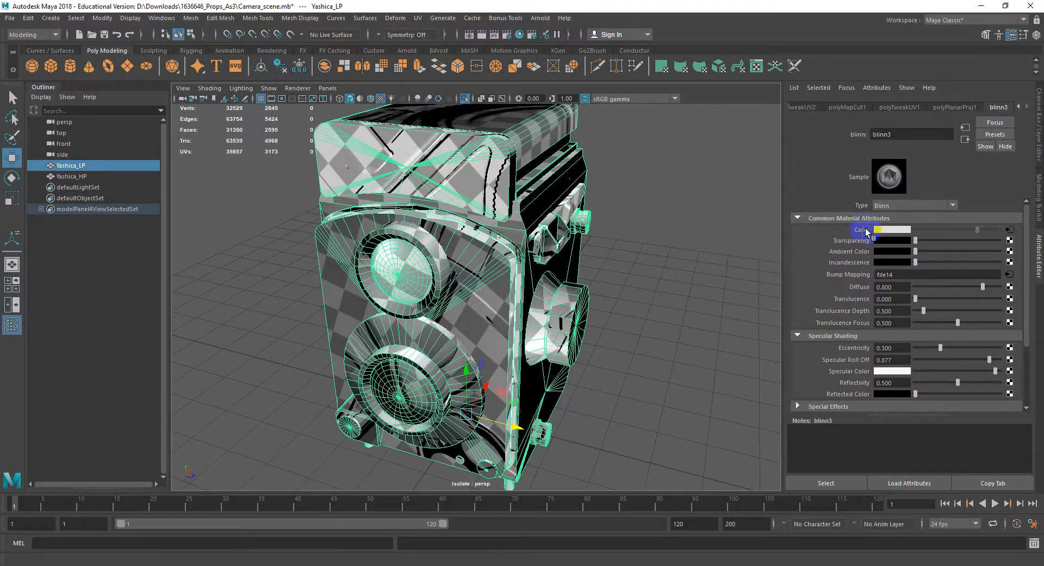
{"action": "right_click_drag", "start_coordinate": [859, 287], "coordinate": [881, 311]}
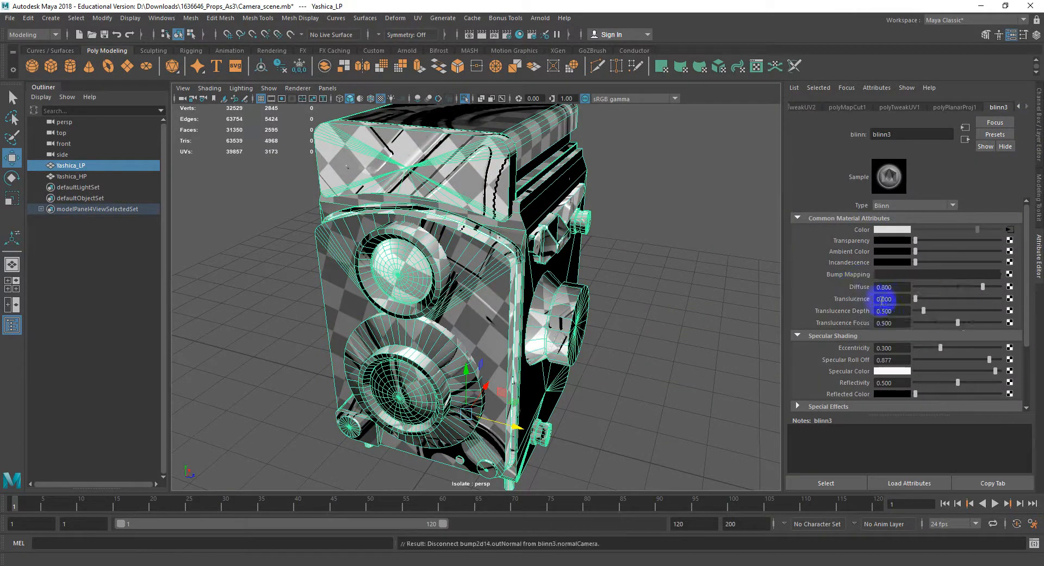
Select all connected faces of the camera's main body and isolate them in the viewport.
{"action": "left_click_drag", "start_coordinate": [503, 229], "coordinate": [501, 269], "text": "alt"}
{"action": "scroll", "coordinate": [516, 216], "scroll_direction": "up", "scroll_amount": 4}
{"action": "scroll", "coordinate": [469, 245], "scroll_direction": "down", "scroll_amount": 7}
{"action": "right_click_drag", "start_coordinate": [512, 288], "coordinate": [509, 294]}
{"action": "double_click", "coordinate": [501, 286]}
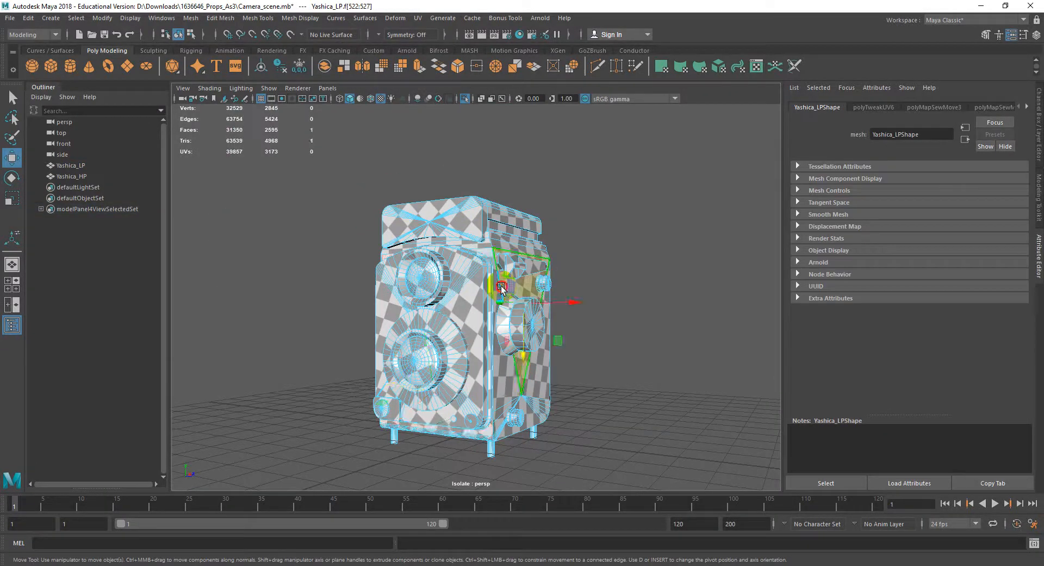
{"action": "key", "text": "ctrl+1"}
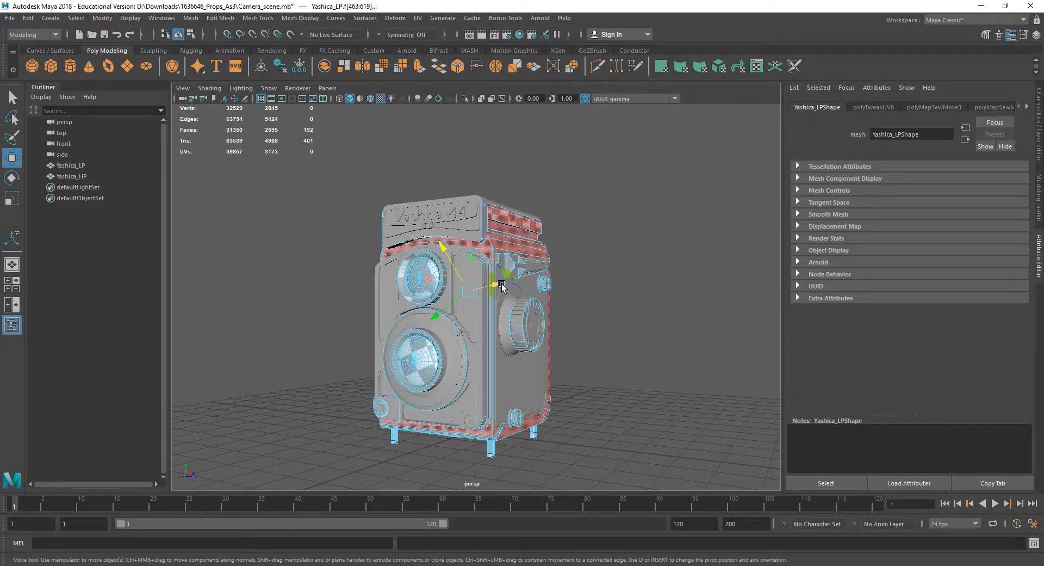
{"action": "key", "text": "ctrl+1"}
Select the arched face above the body's front opening to inspect its stretched checker pattern.
{"action": "right_click_drag", "start_coordinate": [501, 275], "coordinate": [508, 254], "text": "alt"}
{"action": "left_click_drag", "start_coordinate": [508, 254], "coordinate": [518, 246], "text": "alt"}
{"action": "right_click_drag", "start_coordinate": [510, 238], "coordinate": [509, 265]}
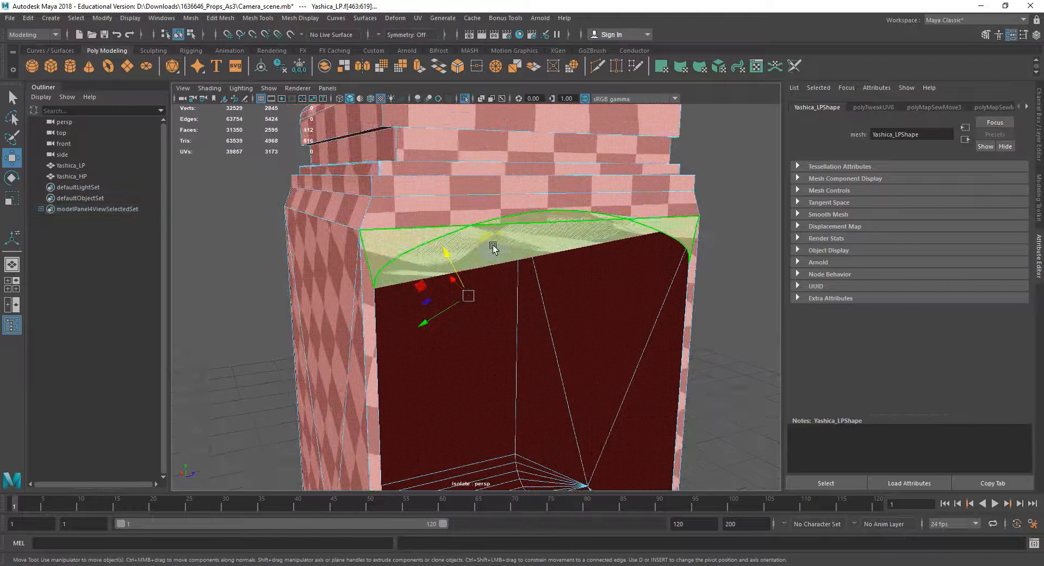
{"action": "left_click", "coordinate": [493, 247]}
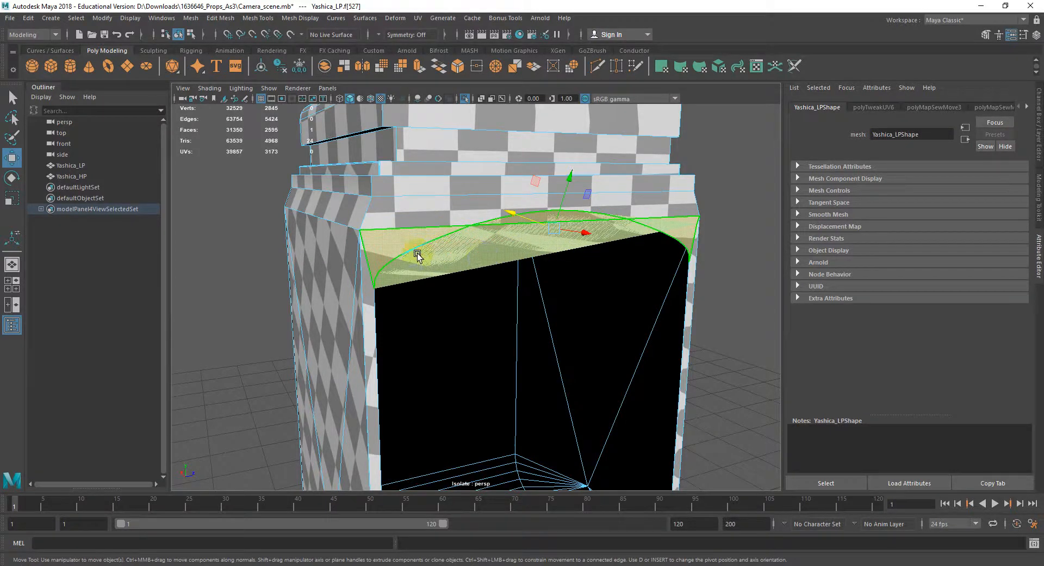
{"action": "left_click_drag", "start_coordinate": [418, 256], "coordinate": [433, 190], "text": "alt"}
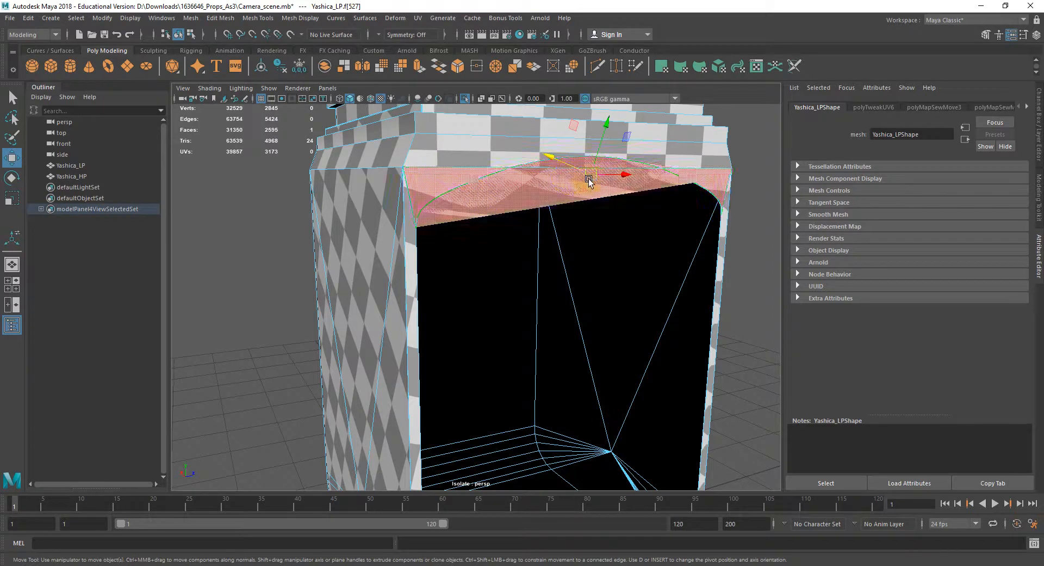
{"action": "left_click_drag", "start_coordinate": [568, 182], "coordinate": [583, 161], "text": "alt"}
Try to connect two vertices across the frame at the opening's rounded lower corner in untextured shading.
{"action": "right_click_drag", "start_coordinate": [571, 318], "coordinate": [533, 275]}
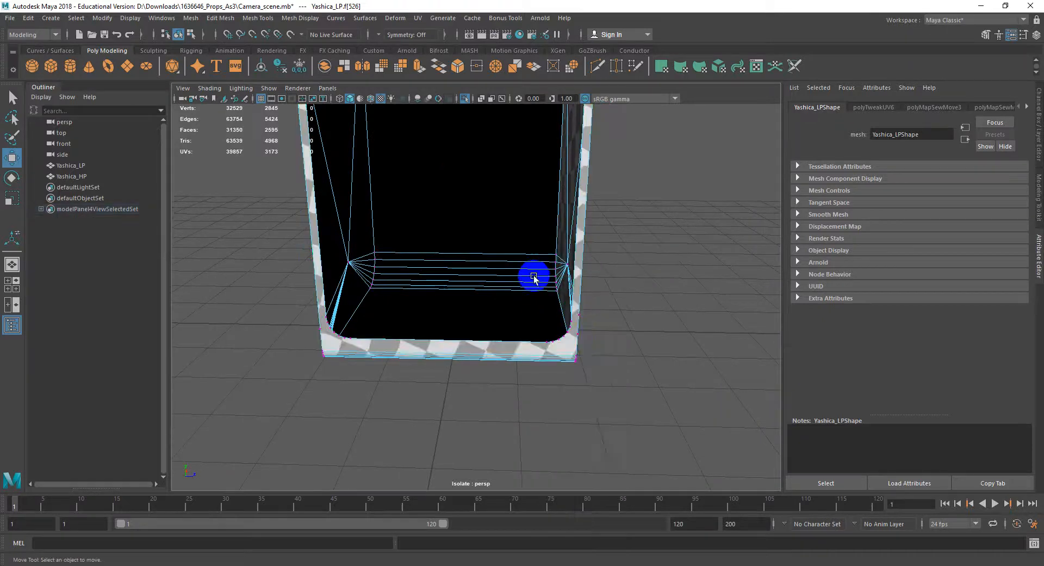
{"action": "key", "text": "5"}
{"action": "left_click_drag", "start_coordinate": [592, 342], "coordinate": [549, 333], "text": "alt"}
{"action": "right_click_drag", "start_coordinate": [550, 333], "coordinate": [564, 329], "text": "alt"}
{"action": "mouse_move", "coordinate": [580, 329]}
{"action": "left_mouse_down", "text": "alt"}
{"action": "mouse_move", "coordinate": [545, 307]}
{"action": "mouse_move", "coordinate": [518, 309]}
{"action": "mouse_move", "coordinate": [543, 299]}
{"action": "left_mouse_up", "text": "alt"}
{"action": "mouse_move", "coordinate": [543, 299]}
{"action": "right_mouse_down", "text": "alt"}
{"action": "mouse_move", "coordinate": [588, 292]}
{"action": "mouse_move", "coordinate": [560, 322]}
{"action": "mouse_move", "coordinate": [566, 394]}
{"action": "mouse_move", "coordinate": [573, 380]}
{"action": "right_mouse_up", "text": "alt"}
{"action": "left_click", "coordinate": [606, 297]}
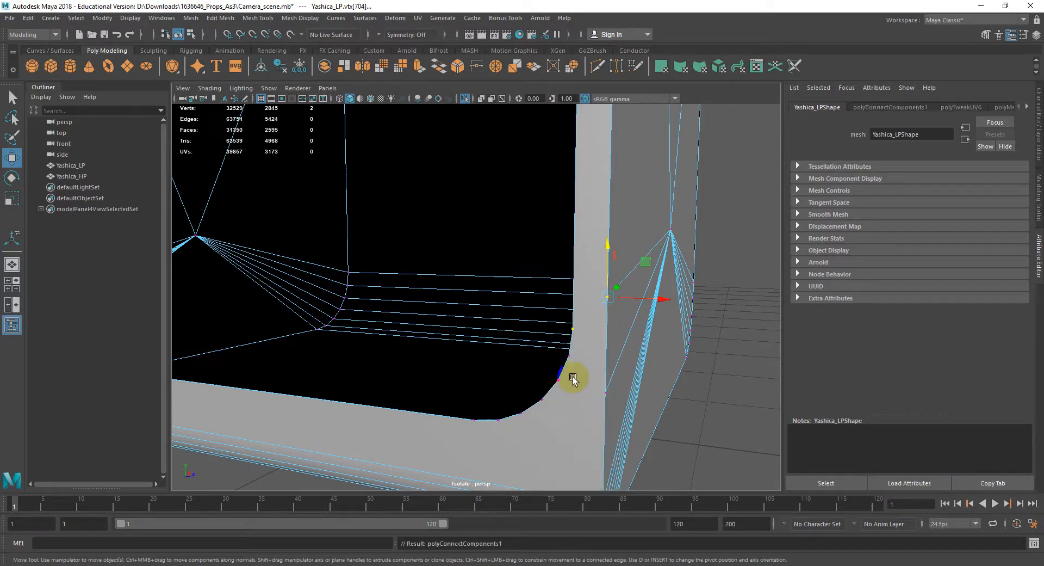
Examine the body's lower corner, outer side and front frame edges, selecting connected faces of the mesh.
{"action": "left_click_drag", "start_coordinate": [579, 333], "coordinate": [510, 321], "text": "alt"}
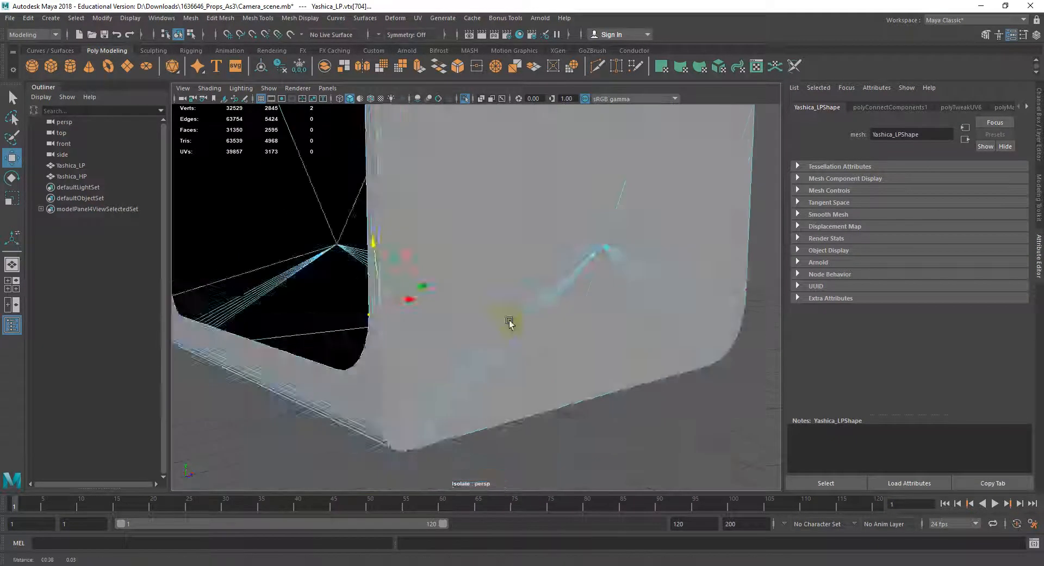
{"action": "right_click_drag", "start_coordinate": [511, 321], "coordinate": [482, 332], "text": "alt"}
{"action": "middle_click_drag", "start_coordinate": [481, 332], "coordinate": [501, 401], "text": "alt"}
{"action": "left_click_drag", "start_coordinate": [501, 381], "coordinate": [553, 354], "text": "alt"}
{"action": "scroll", "coordinate": [536, 329], "scroll_direction": "up", "scroll_amount": 4}
{"action": "left_click_drag", "start_coordinate": [520, 302], "coordinate": [602, 310], "text": "alt"}
{"action": "right_click_drag", "start_coordinate": [583, 211], "coordinate": [580, 241]}
{"action": "double_click", "coordinate": [579, 246]}
{"action": "right_click_drag", "start_coordinate": [580, 288], "coordinate": [552, 310], "text": "alt"}
{"action": "left_click_drag", "start_coordinate": [552, 310], "coordinate": [482, 310], "text": "alt"}
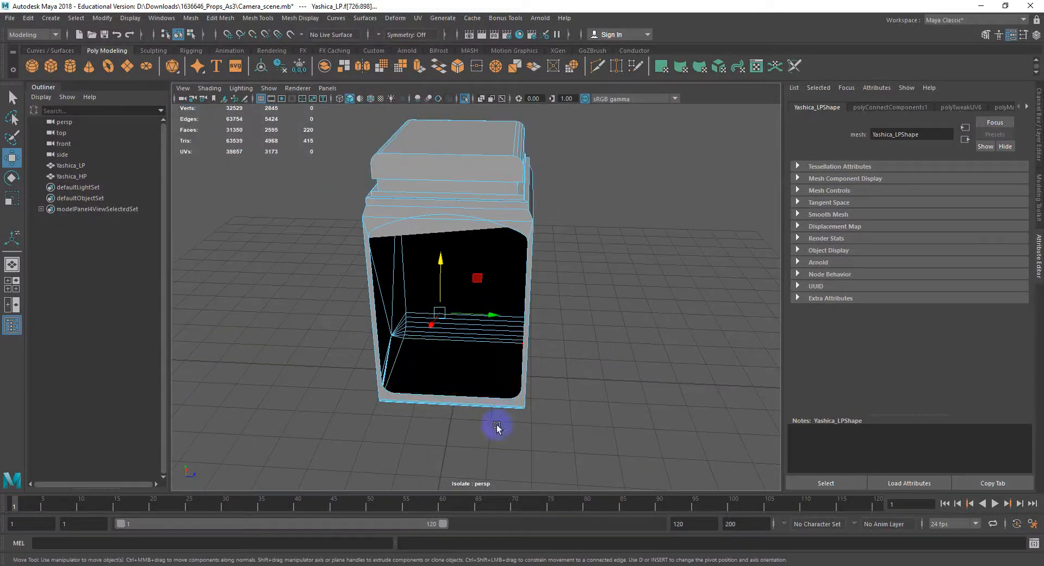
{"action": "left_click", "coordinate": [516, 396]}
{"action": "left_click_drag", "start_coordinate": [527, 381], "coordinate": [498, 343], "text": "alt"}
Return to object selection, exit the body's isolation and isolate the whole Yashica_LP mesh.
{"action": "right_click_drag", "start_coordinate": [553, 224], "coordinate": [528, 238]}
{"action": "key", "text": "ctrl+1"}
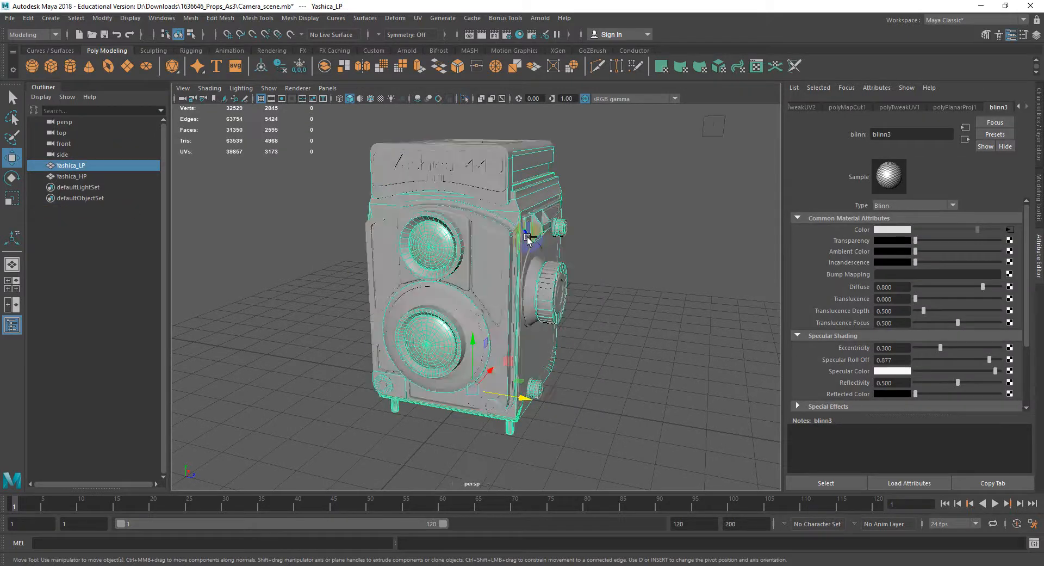
{"action": "key", "text": "ctrl+1"}
{"action": "left_click_drag", "start_coordinate": [525, 238], "coordinate": [573, 256], "text": "alt"}
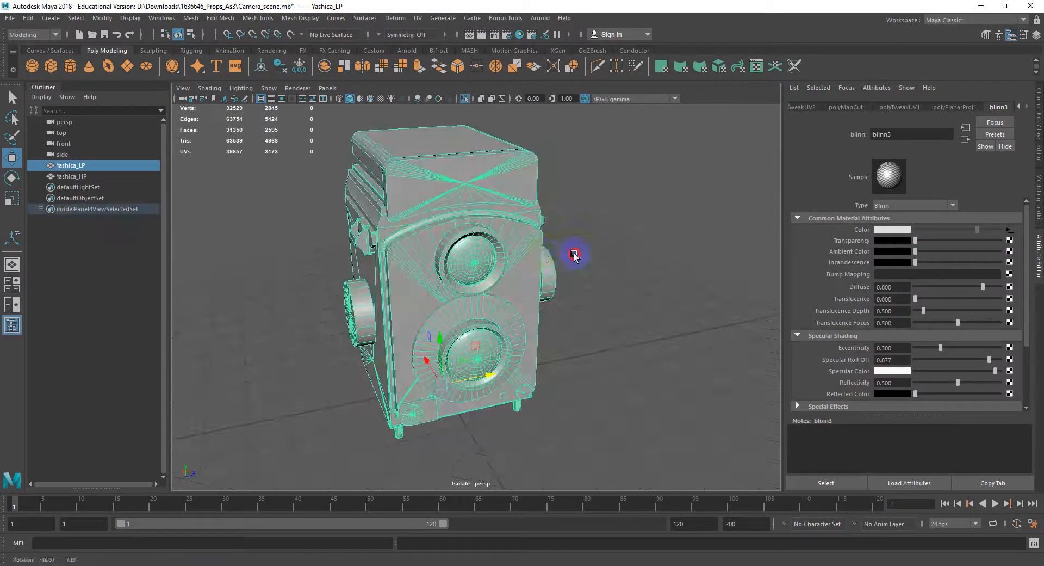
{"action": "scroll", "coordinate": [438, 247], "scroll_direction": "up", "scroll_amount": 5}
{"action": "left_click_drag", "start_coordinate": [438, 247], "coordinate": [510, 284], "text": "alt"}
{"action": "key", "text": "f"}
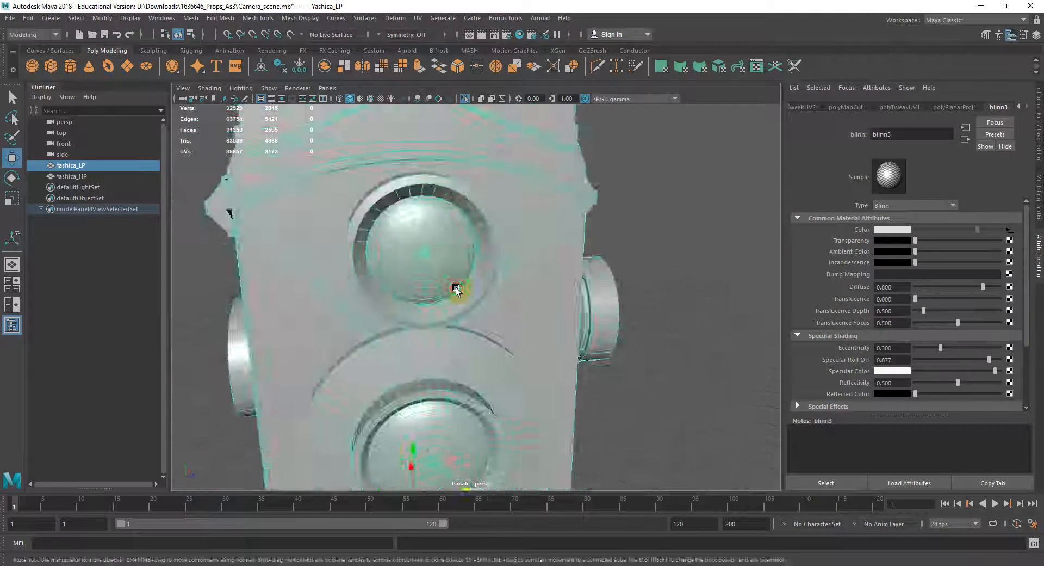
Select the main body's connected faces again and isolate the body without the front panel.
{"action": "right_click_drag", "start_coordinate": [522, 220], "coordinate": [524, 250]}
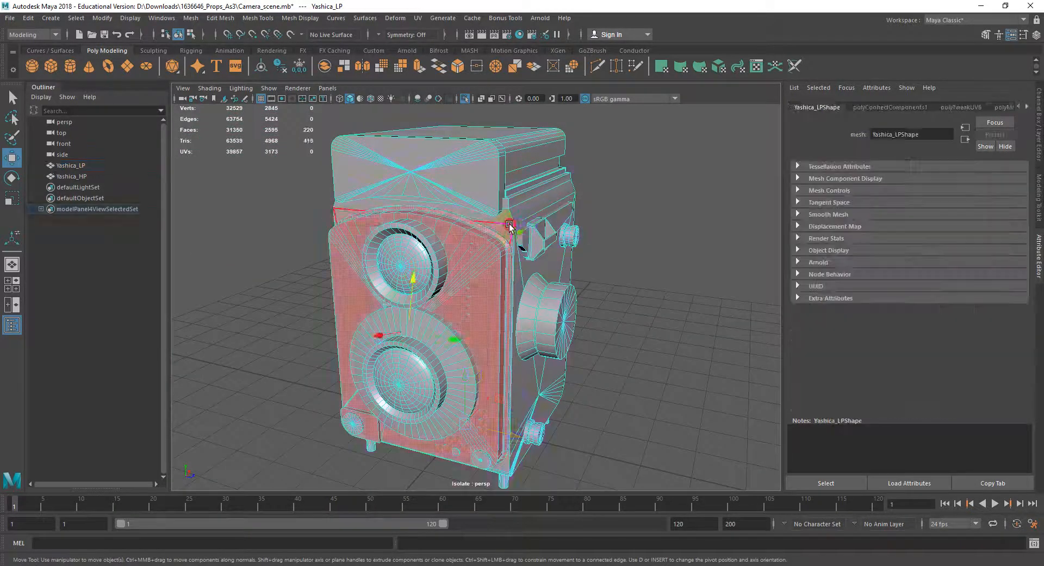
{"action": "double_click", "coordinate": [511, 228]}
{"action": "key", "text": "ctrl+1"}
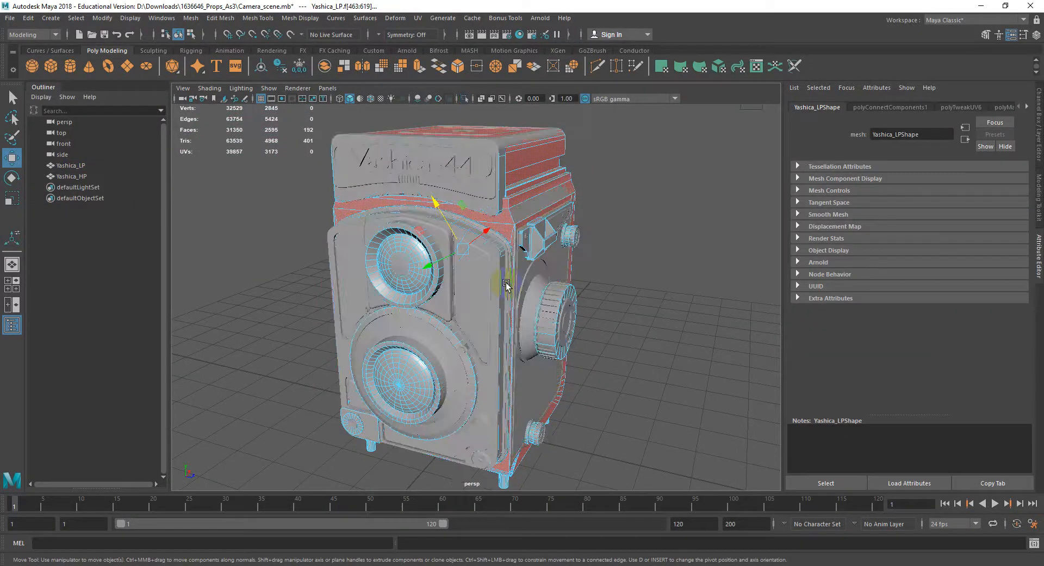
{"action": "key", "text": "ctrl+1"}
Delete the arched face above the body's front opening.
{"action": "left_click_drag", "start_coordinate": [503, 287], "coordinate": [466, 224], "text": "alt"}
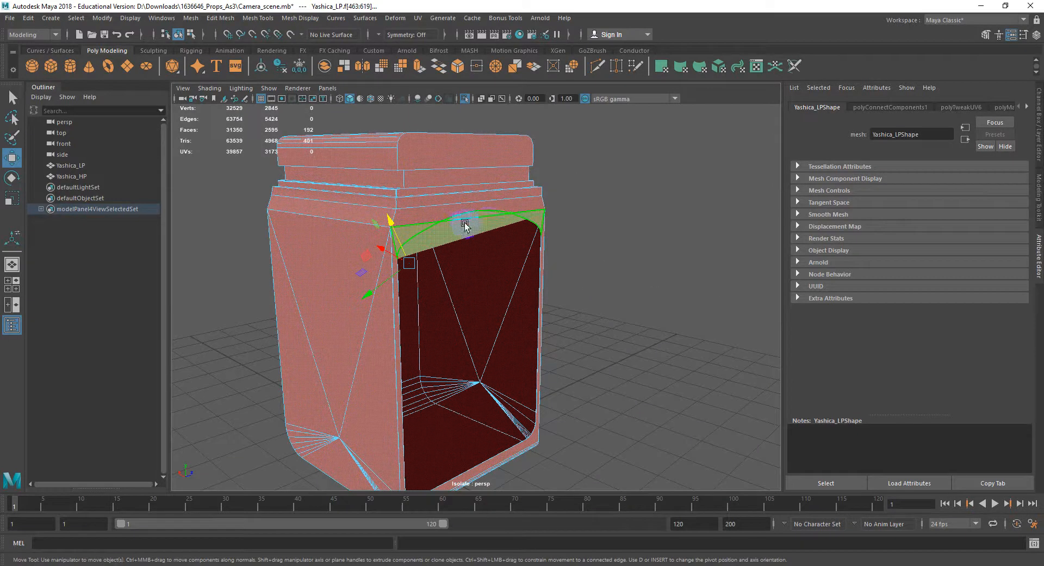
{"action": "right_click_drag", "start_coordinate": [466, 224], "coordinate": [462, 247]}
{"action": "left_click", "coordinate": [454, 234]}
{"action": "mouse_move", "coordinate": [455, 235]}
{"action": "left_mouse_down", "text": "alt"}
{"action": "mouse_move", "coordinate": [511, 230]}
{"action": "mouse_move", "coordinate": [450, 236]}
{"action": "left_mouse_up", "text": "alt"}
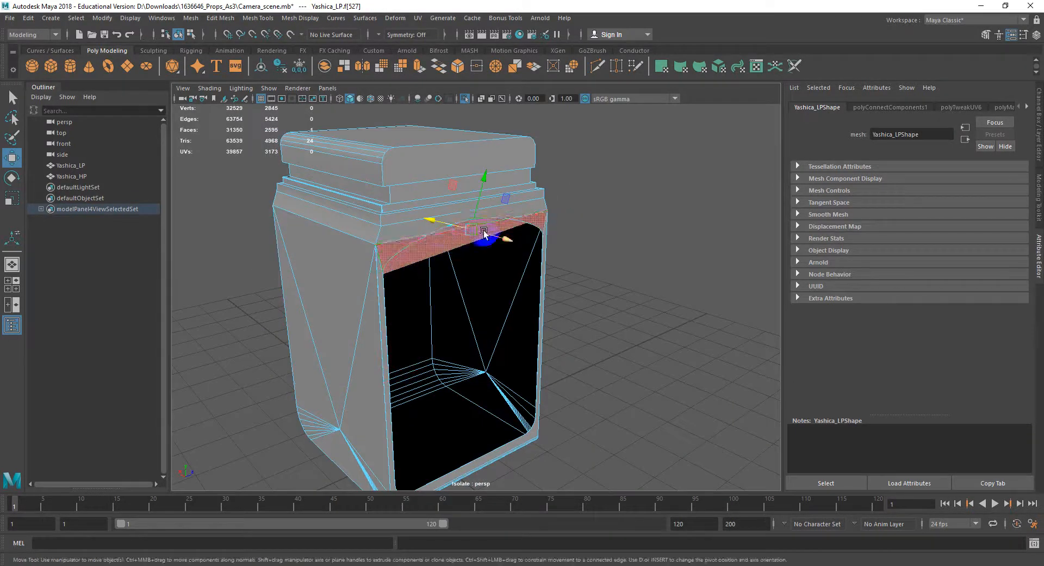
{"action": "key", "text": "Delete"}
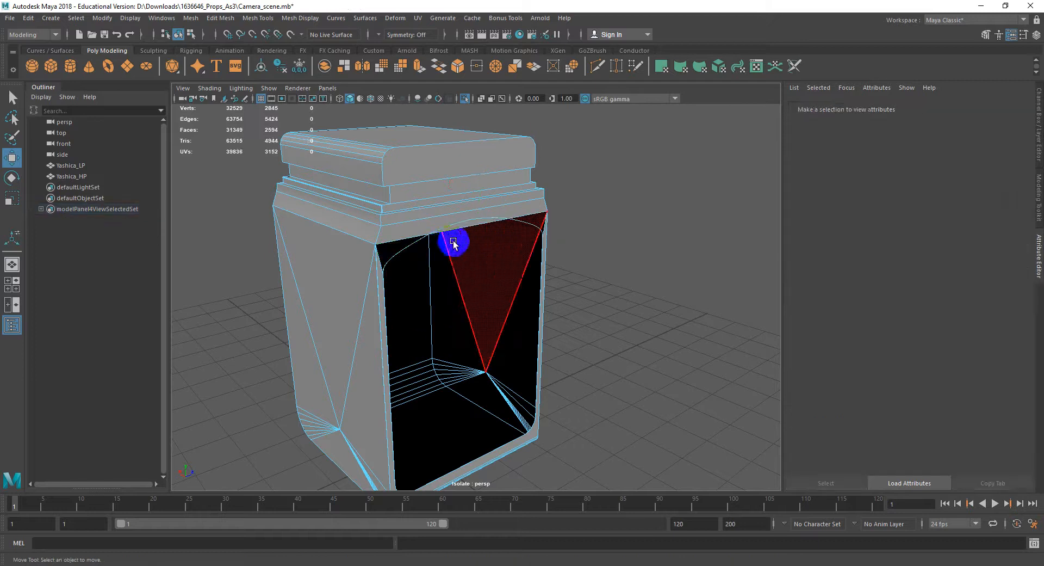
Undo the deletion of the arched front face.
{"action": "right_click_drag", "start_coordinate": [468, 224], "coordinate": [504, 220], "text": "alt"}
{"action": "left_click_drag", "start_coordinate": [503, 219], "coordinate": [493, 284], "text": "alt"}
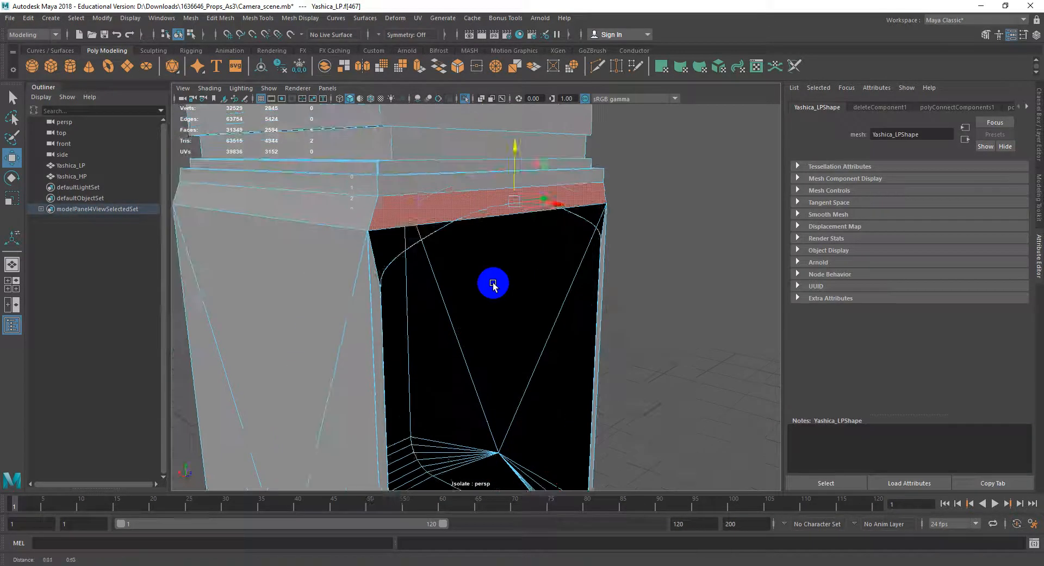
{"action": "key", "text": "ctrl+z"}
{"action": "key", "text": "ctrl+z"}
Select the arched face and the adjoining rim faces around the body's front opening and delete them.
{"action": "left_click", "coordinate": [430, 236]}
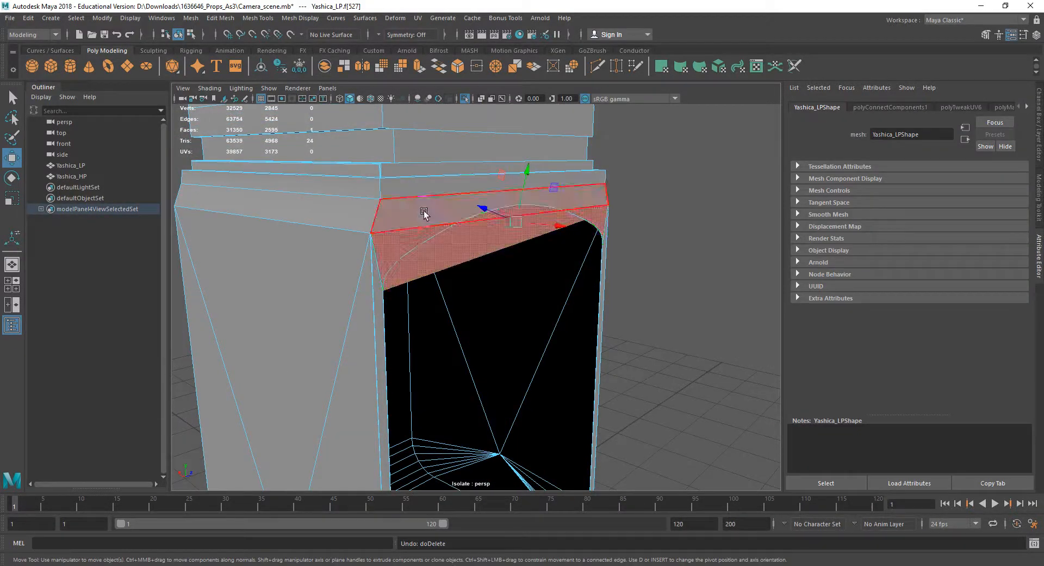
{"action": "left_click_drag", "start_coordinate": [427, 213], "coordinate": [434, 247], "text": "alt"}
{"action": "middle_click_drag", "start_coordinate": [434, 247], "coordinate": [430, 226], "text": "alt"}
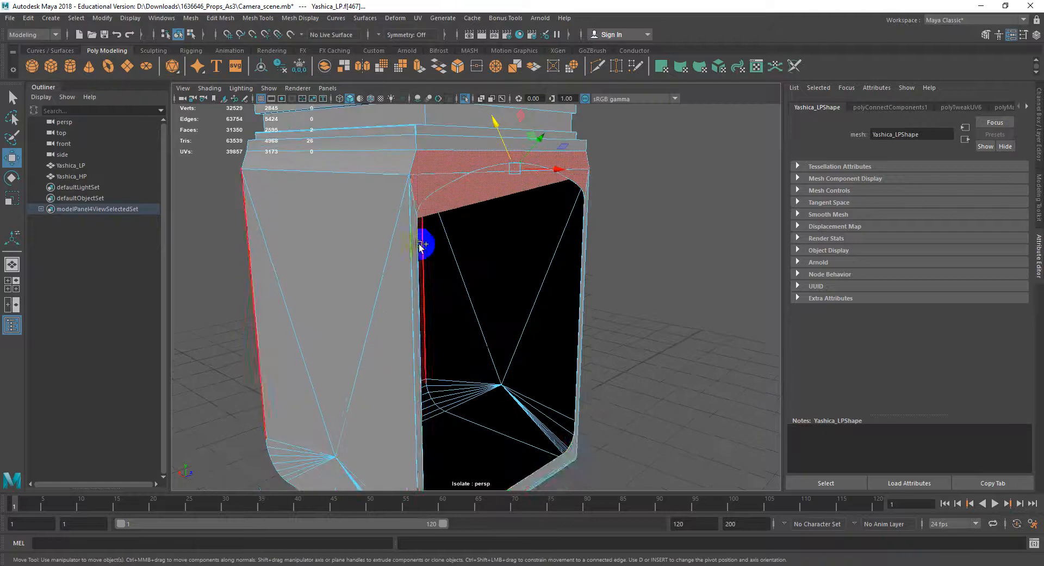
{"action": "left_click", "coordinate": [417, 247], "text": "shift"}
{"action": "middle_click_drag", "start_coordinate": [445, 287], "coordinate": [453, 222], "text": "alt"}
{"action": "left_click_drag", "start_coordinate": [452, 223], "coordinate": [373, 321], "text": "alt"}
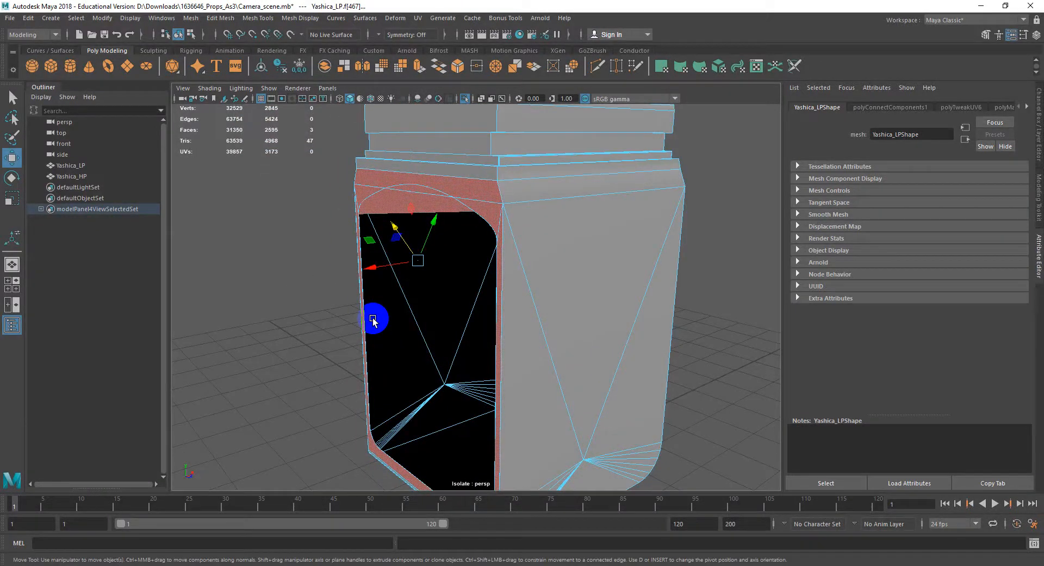
{"action": "left_click", "coordinate": [373, 321], "text": "shift"}
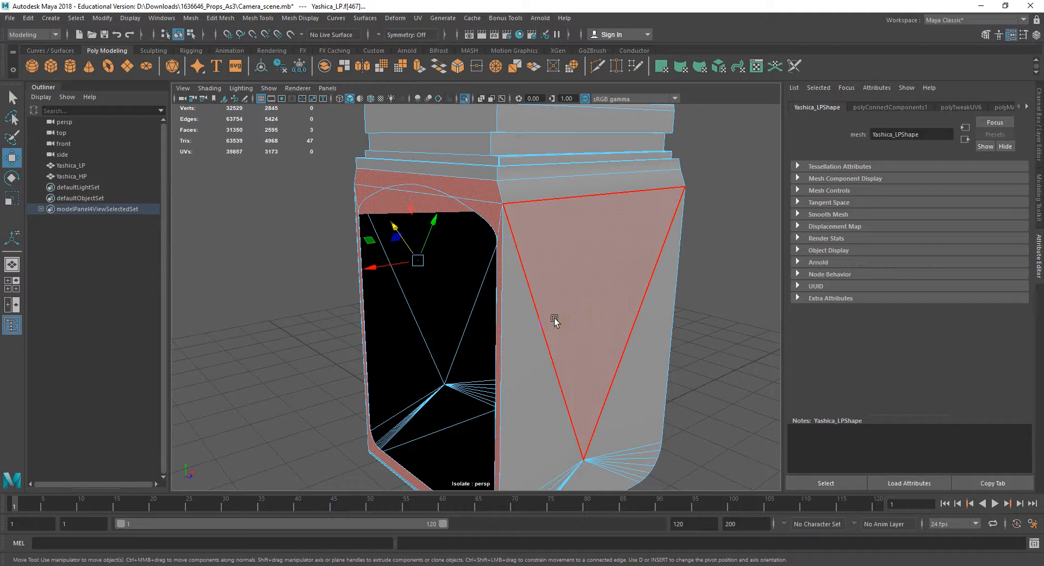
{"action": "key", "text": "Delete"}
Select the outer border edges of the body's front opening.
{"action": "left_click_drag", "start_coordinate": [545, 321], "coordinate": [522, 208], "text": "alt"}
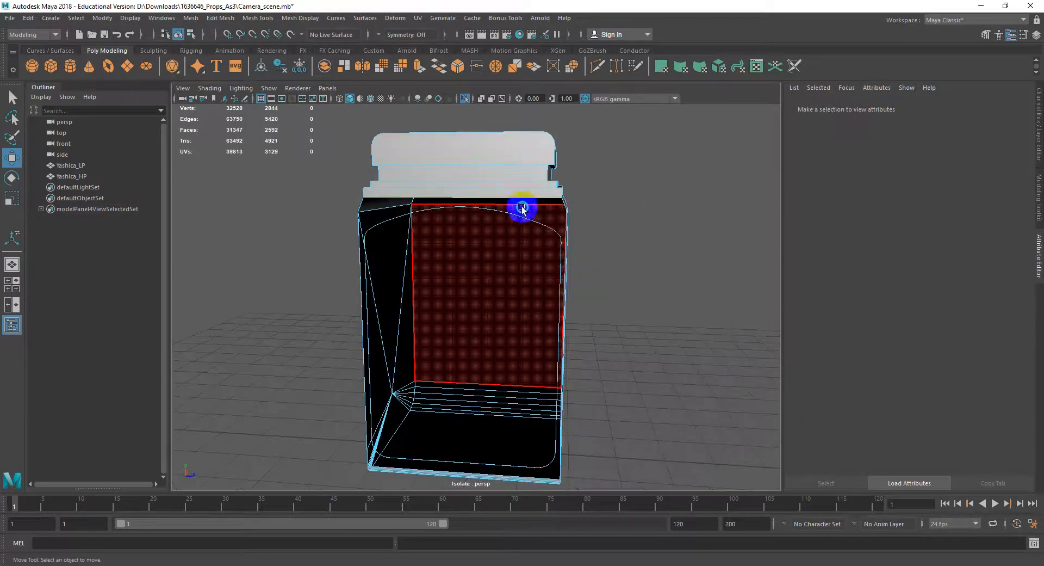
{"action": "right_click_drag", "start_coordinate": [522, 209], "coordinate": [504, 194]}
{"action": "left_click", "coordinate": [504, 195]}
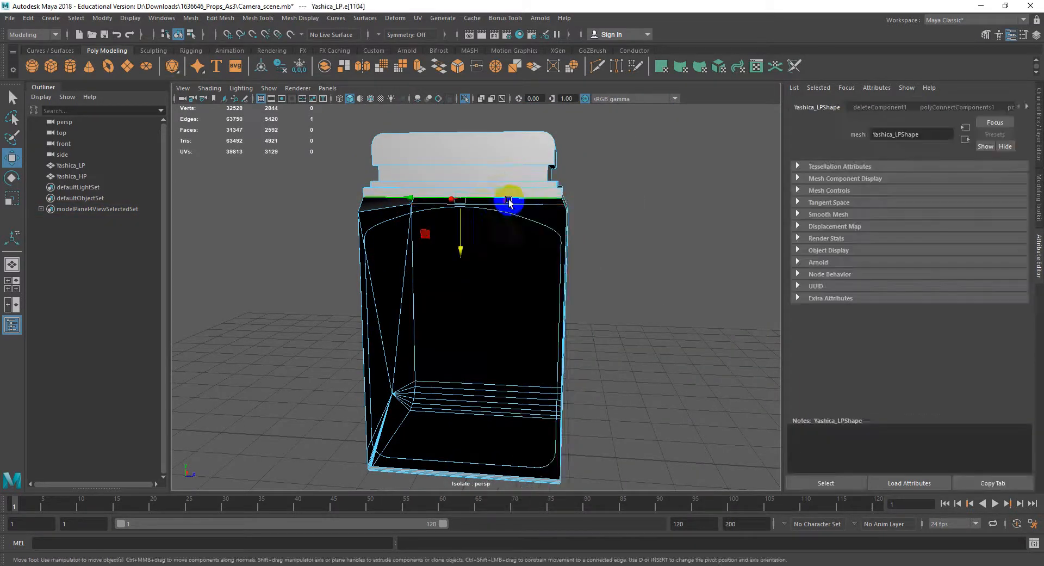
{"action": "left_click_drag", "start_coordinate": [504, 194], "coordinate": [566, 196], "text": "alt"}
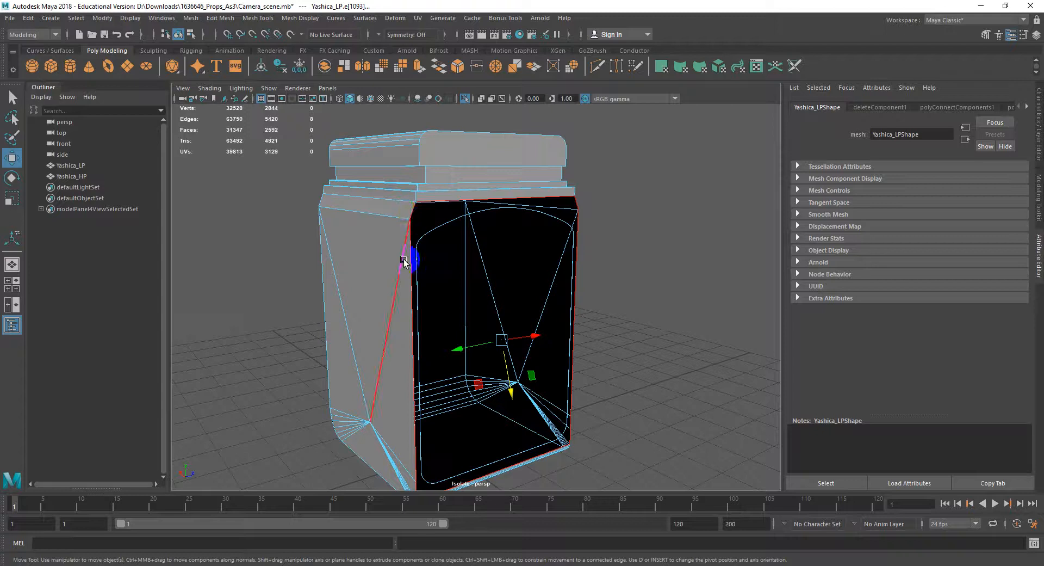
{"action": "left_click_drag", "start_coordinate": [404, 261], "coordinate": [546, 406], "text": "alt"}
{"action": "right_click", "coordinate": [508, 263]}
{"action": "left_click", "coordinate": [508, 291]}
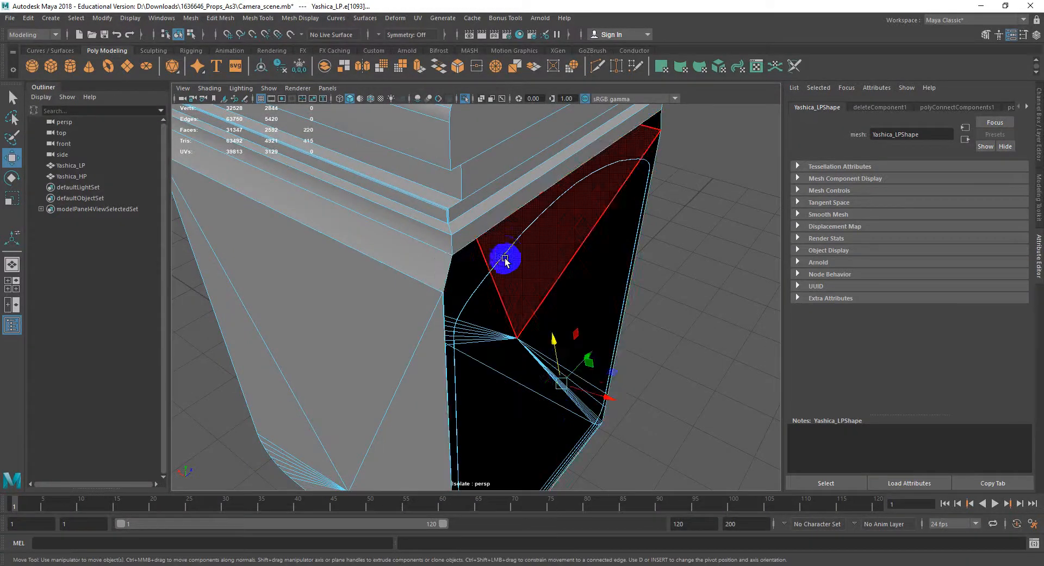
Select the leftover arched border loop inside the front opening and extrude it outward.
{"action": "left_click", "coordinate": [507, 253]}
{"action": "left_click_drag", "start_coordinate": [504, 252], "coordinate": [476, 272], "text": "alt"}
{"action": "left_click_drag", "start_coordinate": [359, 298], "coordinate": [451, 275], "text": "alt"}
{"action": "right_click", "coordinate": [496, 236]}
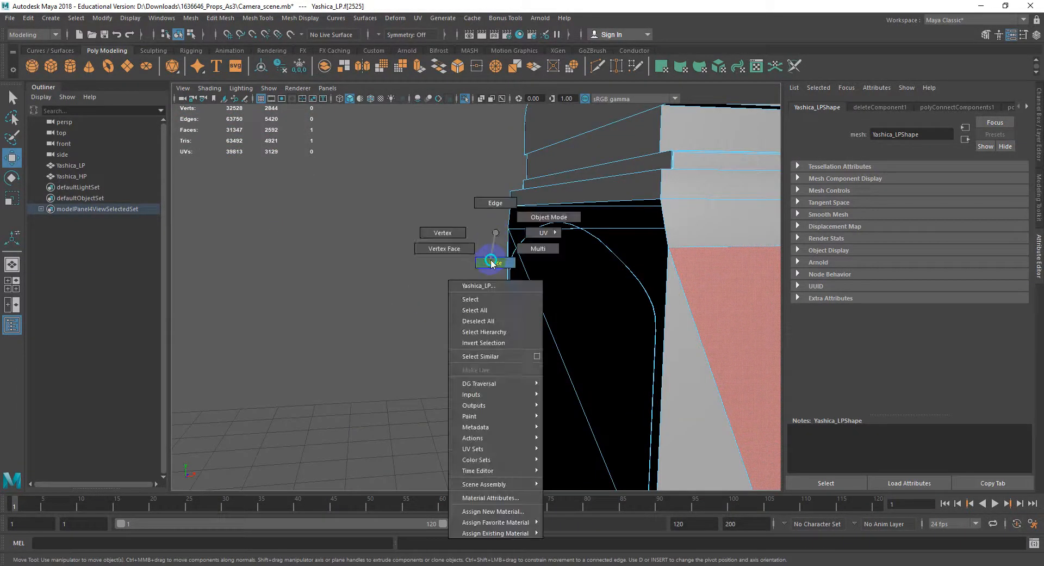
{"action": "right_click_drag", "start_coordinate": [559, 224], "coordinate": [558, 194]}
{"action": "double_click", "coordinate": [563, 225]}
{"action": "scroll", "coordinate": [562, 227], "scroll_direction": "down", "scroll_amount": 5}
{"action": "left_click_drag", "start_coordinate": [563, 228], "coordinate": [595, 316], "text": "alt"}
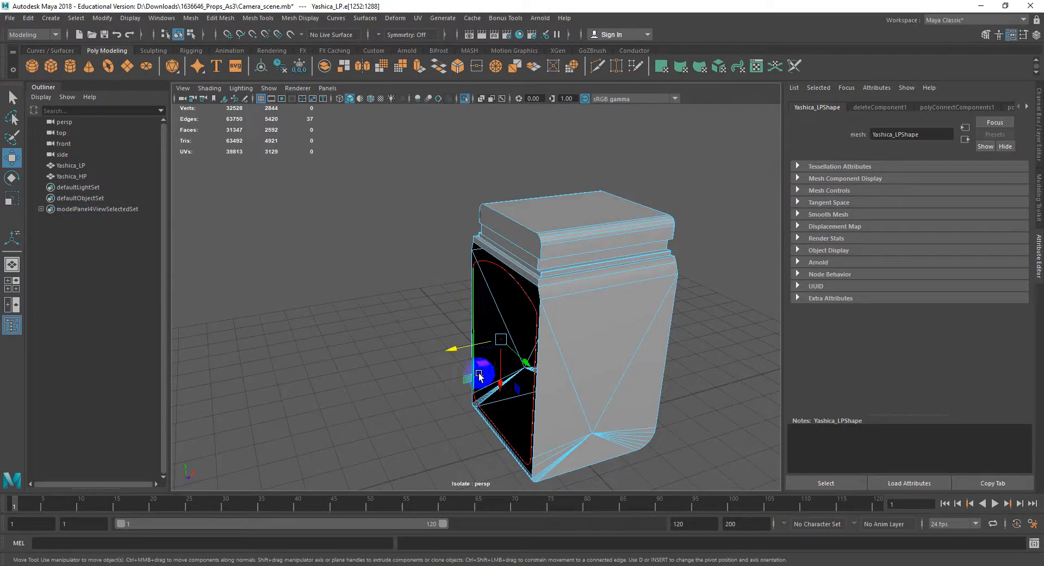
{"action": "left_click_drag", "start_coordinate": [464, 345], "coordinate": [411, 349], "text": "shift"}
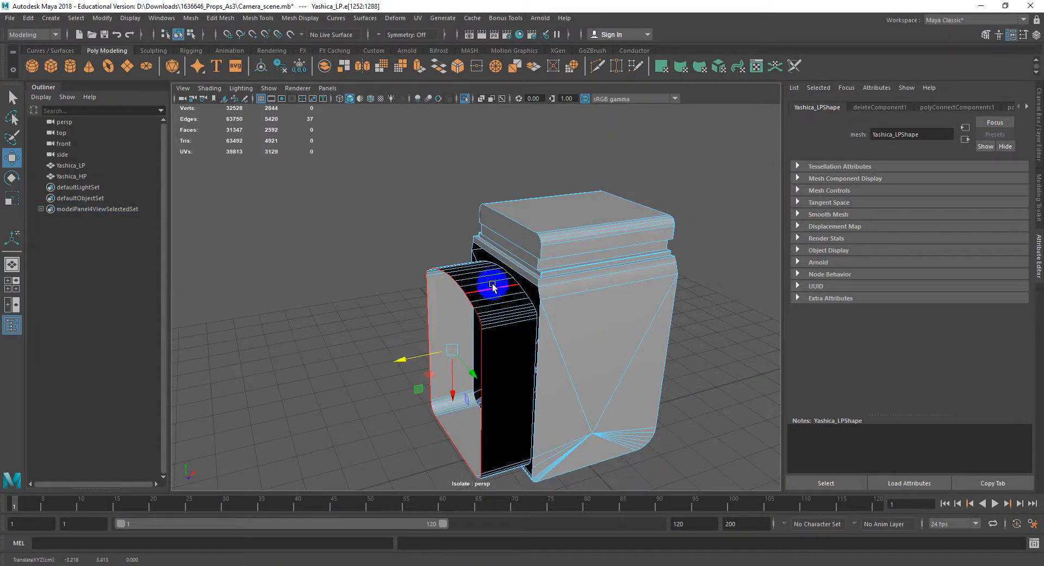
Select the connected faces of the extruded arched shell and delete them.
{"action": "mouse_move", "coordinate": [486, 300]}
{"action": "right_mouse_down"}
{"action": "mouse_move", "coordinate": [478, 299]}
{"action": "mouse_move", "coordinate": [492, 296]}
{"action": "right_mouse_up"}
{"action": "double_click", "coordinate": [489, 306]}
{"action": "key", "text": "Delete"}
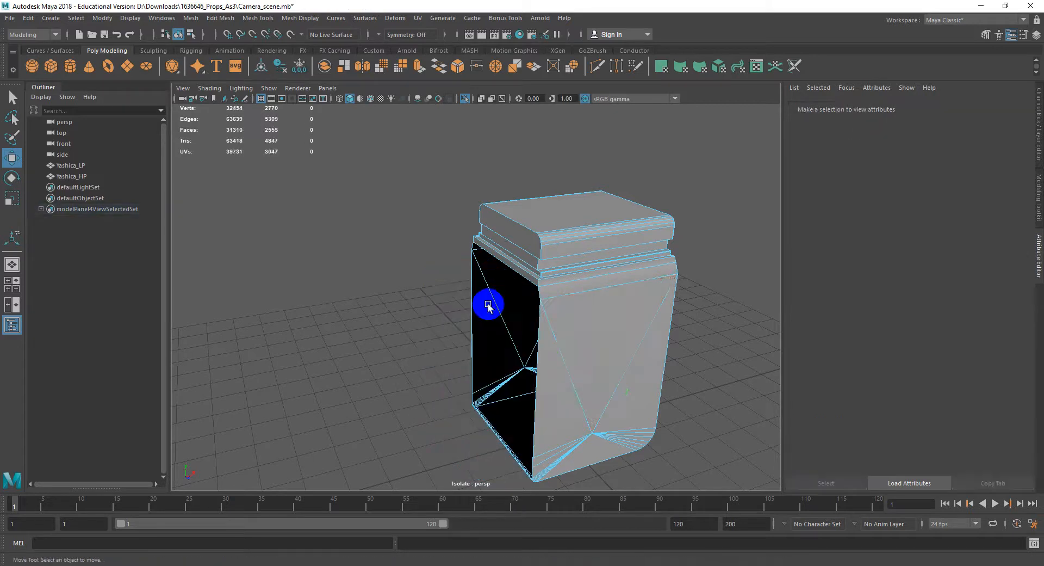
Select the front opening's border edges and try to close the opening with Fill Hole.
{"action": "left_click_drag", "start_coordinate": [506, 299], "coordinate": [574, 264], "text": "alt"}
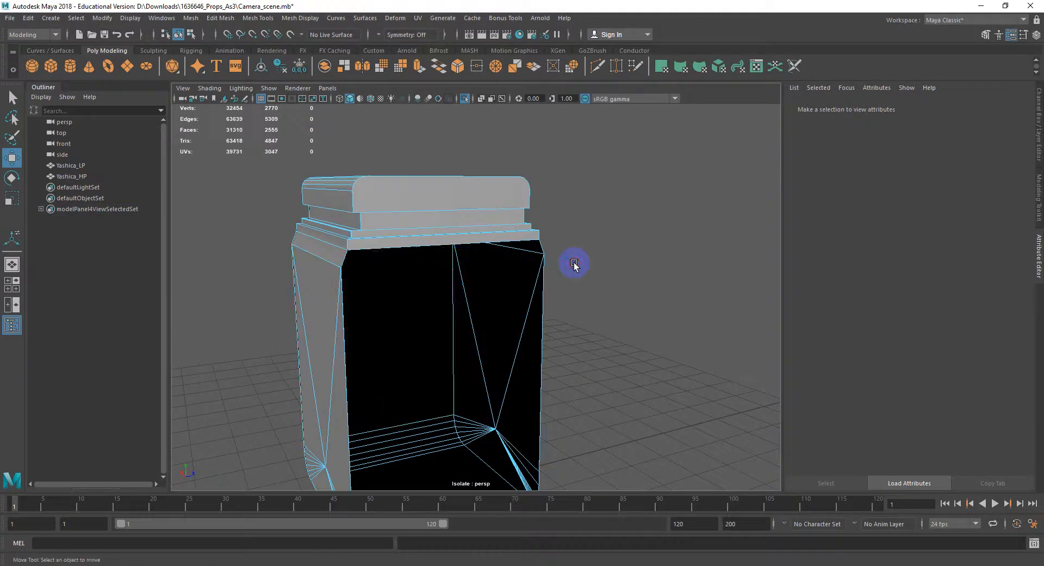
{"action": "right_click_drag", "start_coordinate": [539, 239], "coordinate": [537, 207]}
{"action": "double_click", "coordinate": [497, 241]}
{"action": "left_click_drag", "start_coordinate": [497, 241], "coordinate": [532, 225], "text": "alt"}
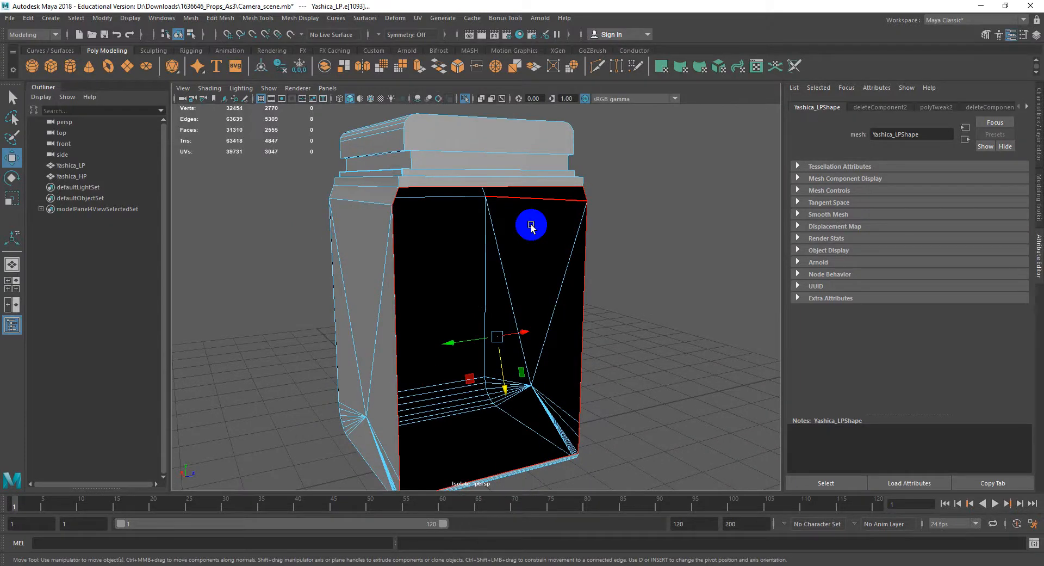
{"action": "right_click_drag", "start_coordinate": [529, 186], "coordinate": [518, 327], "text": "shift"}
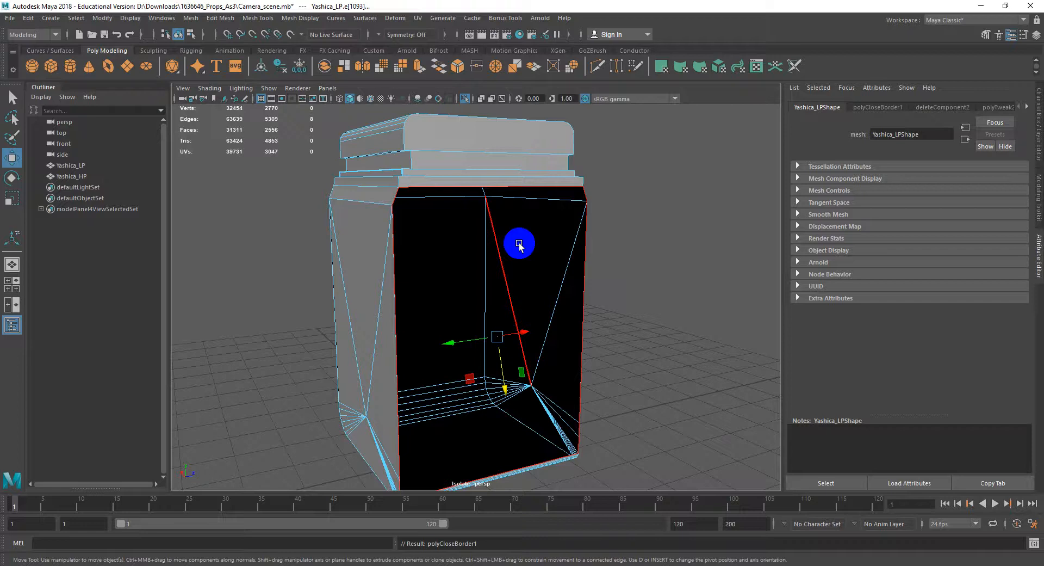
{"action": "left_click_drag", "start_coordinate": [583, 265], "coordinate": [625, 187], "text": "alt"}
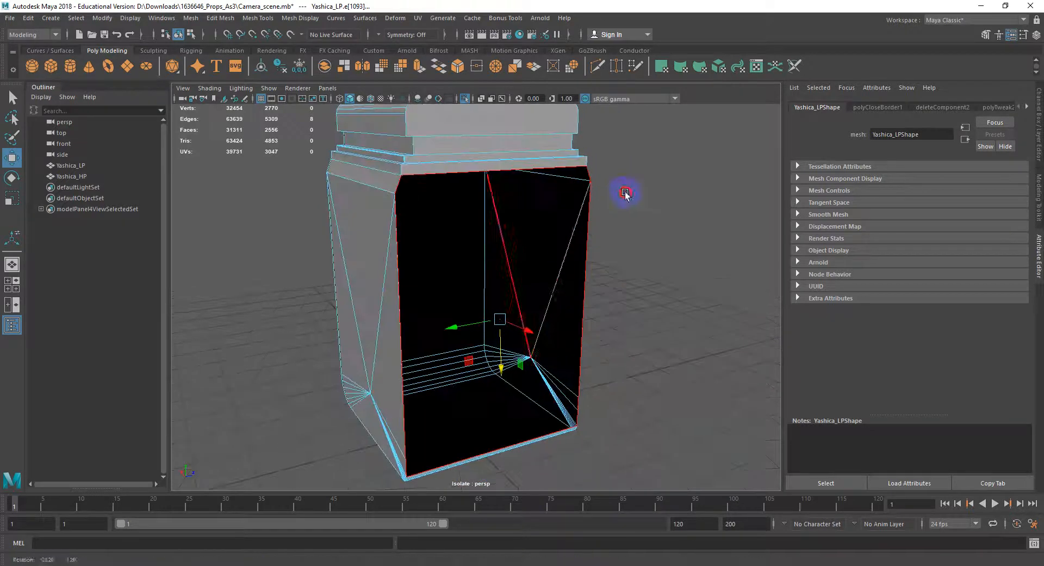
{"action": "right_click_drag", "start_coordinate": [590, 216], "coordinate": [575, 357], "text": "shift"}
{"action": "left_click_drag", "start_coordinate": [571, 308], "coordinate": [579, 185], "text": "alt"}
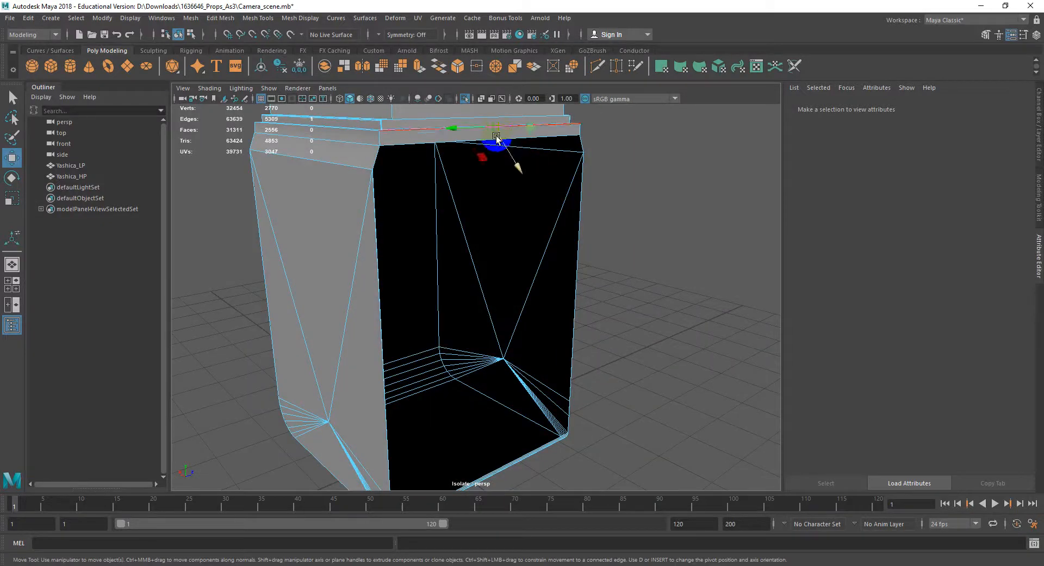
Undo the hole fills on the front opening.
{"action": "left_click", "coordinate": [471, 142]}
{"action": "left_click_drag", "start_coordinate": [494, 191], "coordinate": [455, 208], "text": "alt"}
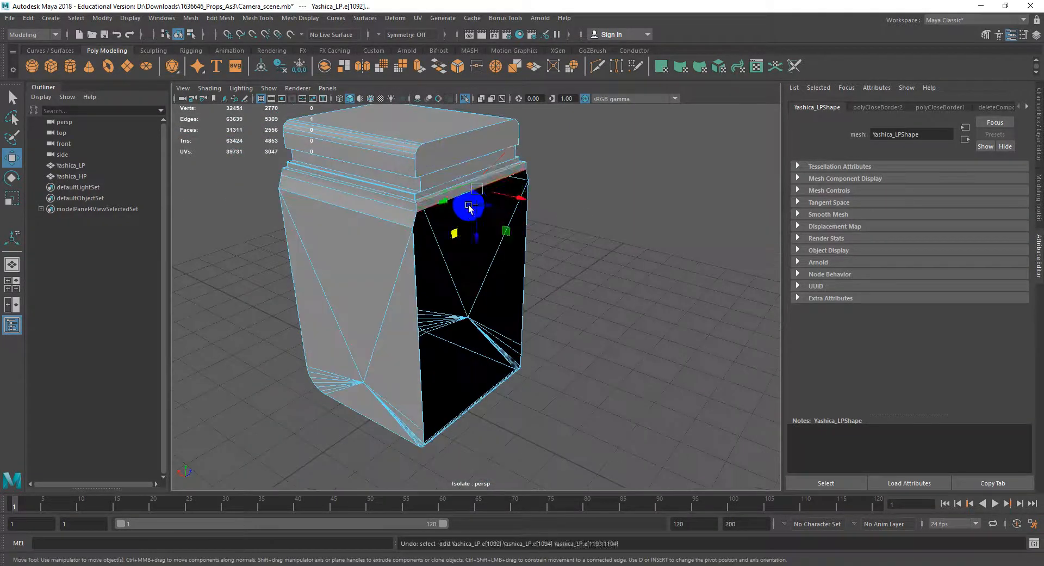
{"action": "key", "text": "Delete"}
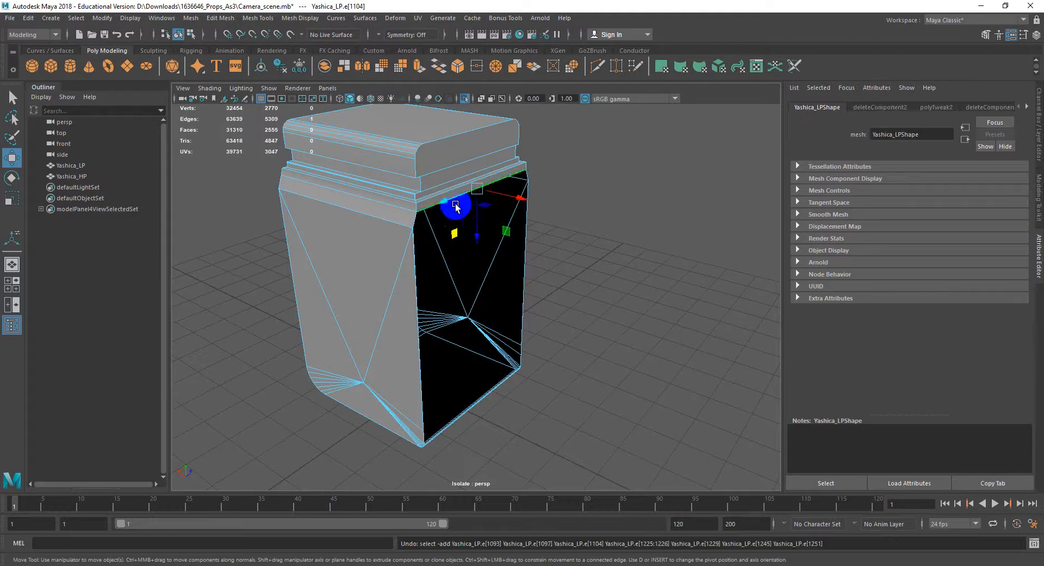
Select the front opening's border edges and move them outward from the body.
{"action": "left_click_drag", "start_coordinate": [456, 206], "coordinate": [479, 203], "text": "alt"}
{"action": "scroll", "coordinate": [479, 202], "scroll_direction": "up", "scroll_amount": 3}
{"action": "middle_click_drag", "start_coordinate": [478, 203], "coordinate": [519, 272], "text": "alt"}
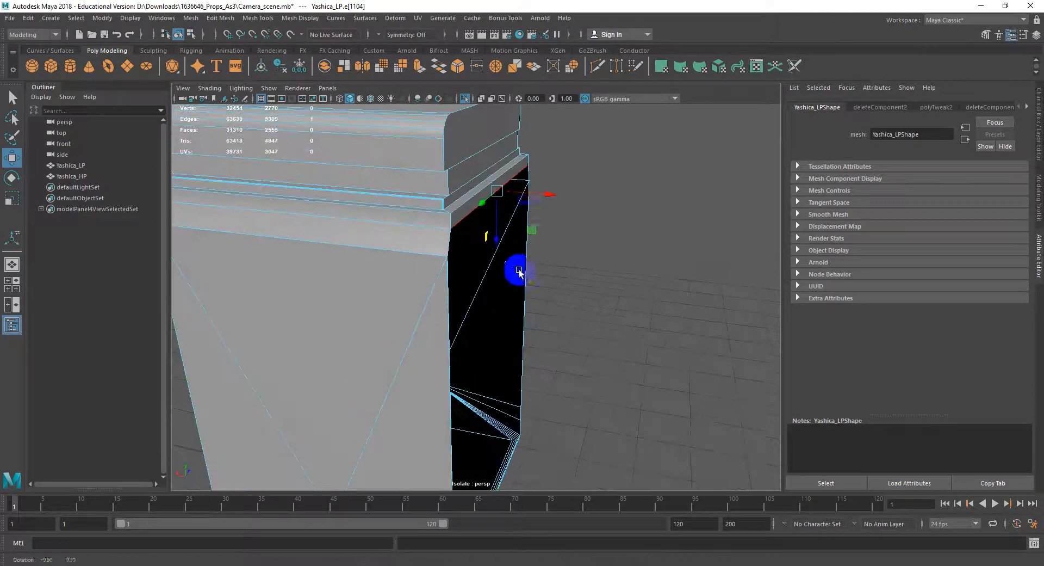
{"action": "double_click", "coordinate": [458, 223]}
{"action": "left_click_drag", "start_coordinate": [540, 366], "coordinate": [584, 359], "text": "alt"}
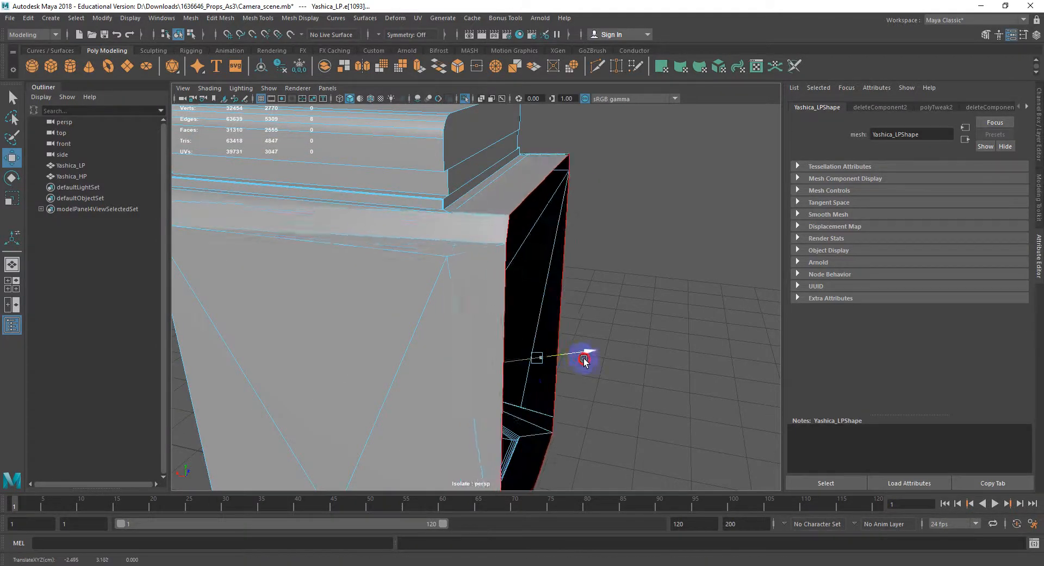
Undo the border move, the shell extrusion and the face deletions to restore the original front geometry and the whole-mesh view.
{"action": "key", "text": "ctrl+z"}
{"action": "key", "text": "ctrl+z"}
{"action": "key", "text": "ctrl+z"}
{"action": "key", "text": "ctrl+z"}
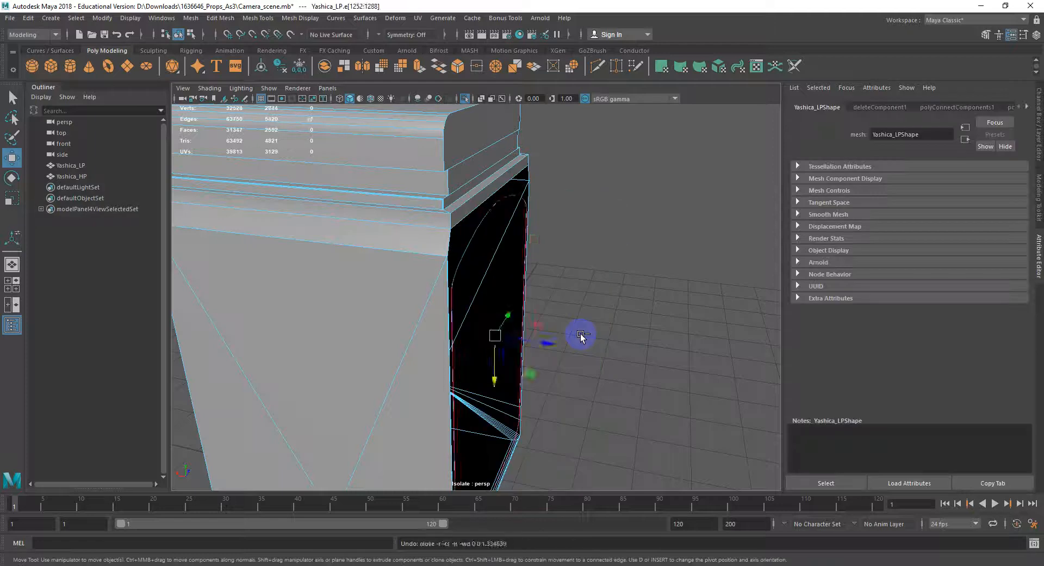
{"action": "key", "text": "ctrl+z"}
{"action": "key", "text": "ctrl+z"}
{"action": "key", "text": "ctrl+z"}
{"action": "key", "text": "ctrl+z"}
{"action": "key", "text": "ctrl+z"}
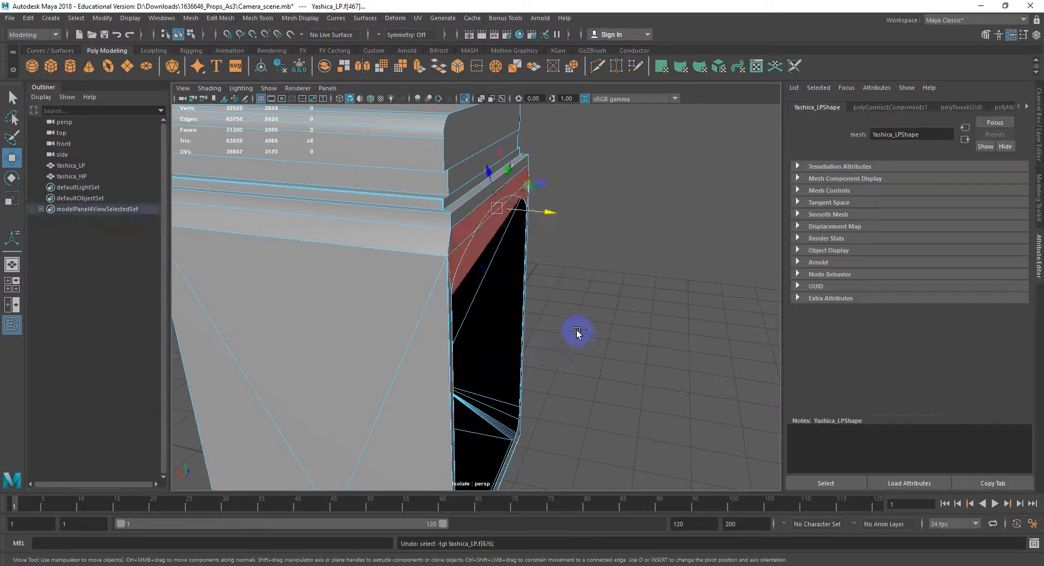
{"action": "key", "text": "ctrl+z"}
Return to object selection and select the whole Yashica_LP mesh.
{"action": "key", "text": "f"}
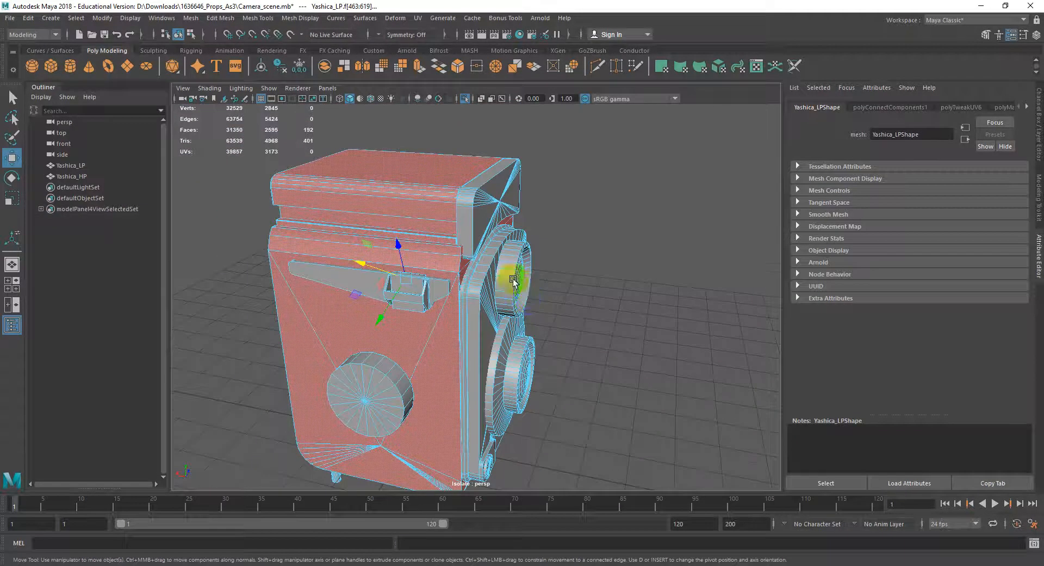
{"action": "left_click_drag", "start_coordinate": [513, 279], "coordinate": [496, 263], "text": "alt"}
{"action": "right_click_drag", "start_coordinate": [532, 219], "coordinate": [594, 192]}
{"action": "left_click", "coordinate": [645, 226]}
{"action": "left_click_drag", "start_coordinate": [645, 243], "coordinate": [555, 264], "text": "alt"}
{"action": "left_click", "coordinate": [536, 246]}
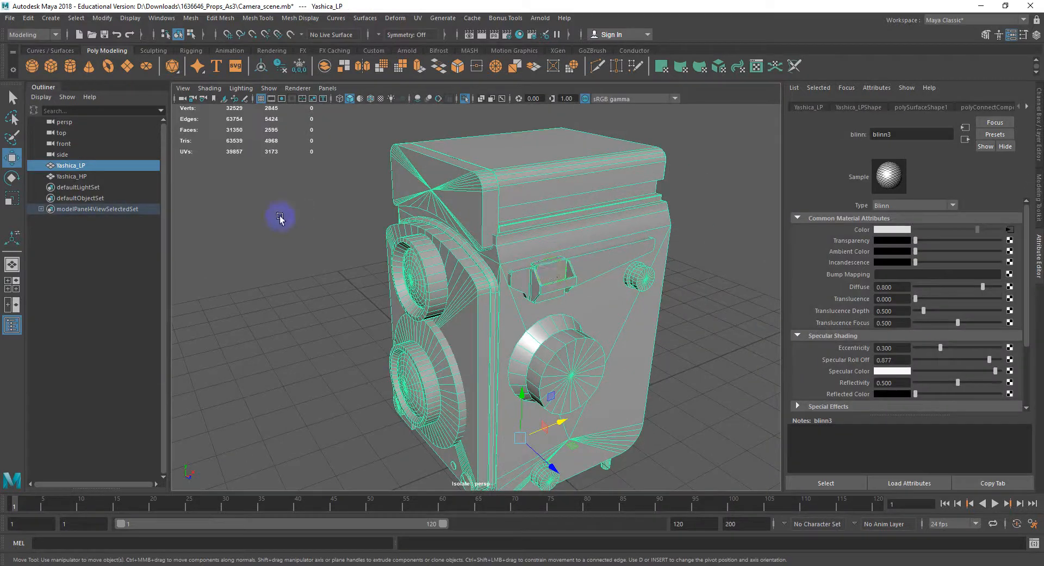
Try to hide Yashica_LP, exit isolation, hide Yashica_HP and isolate Yashica_LP again.
{"action": "key", "text": "h"}
{"action": "left_click", "coordinate": [82, 179]}
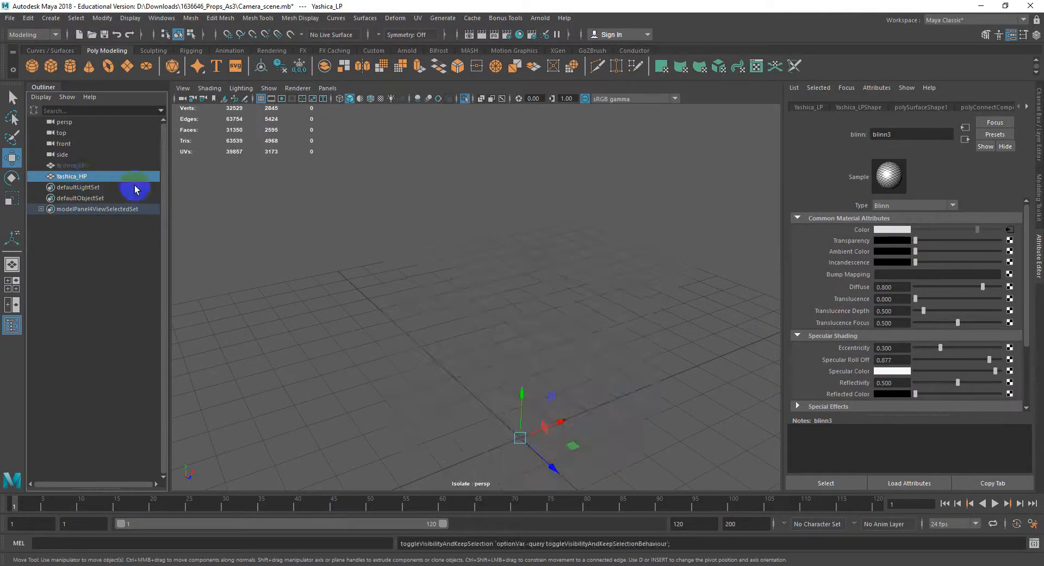
{"action": "left_click", "coordinate": [69, 166]}
{"action": "key", "text": "ctrl+1"}
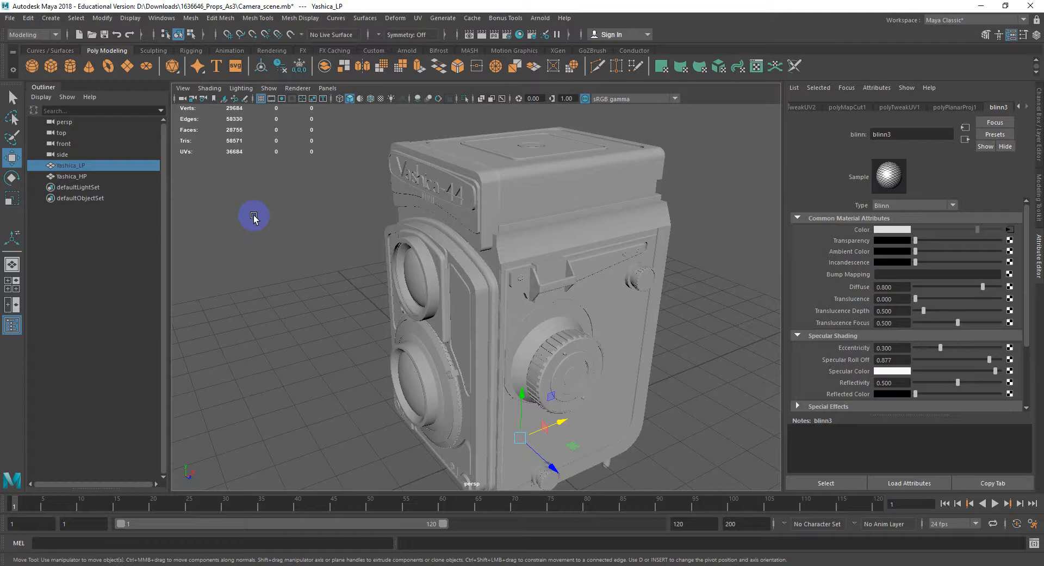
{"action": "key", "text": "h"}
{"action": "left_click", "coordinate": [74, 176]}
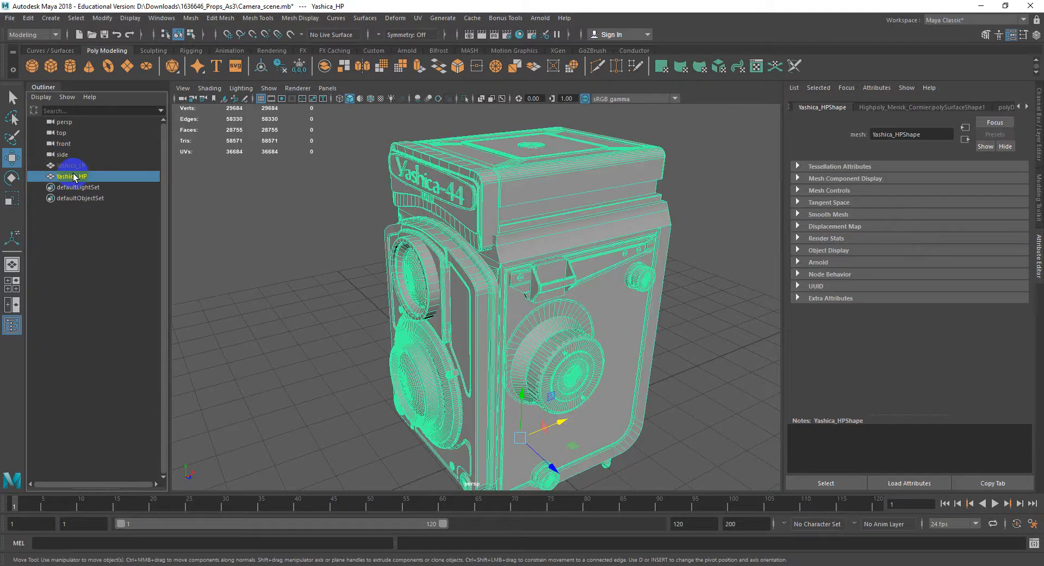
{"action": "key", "text": "h"}
{"action": "left_click", "coordinate": [69, 166]}
{"action": "key", "text": "ctrl+1"}
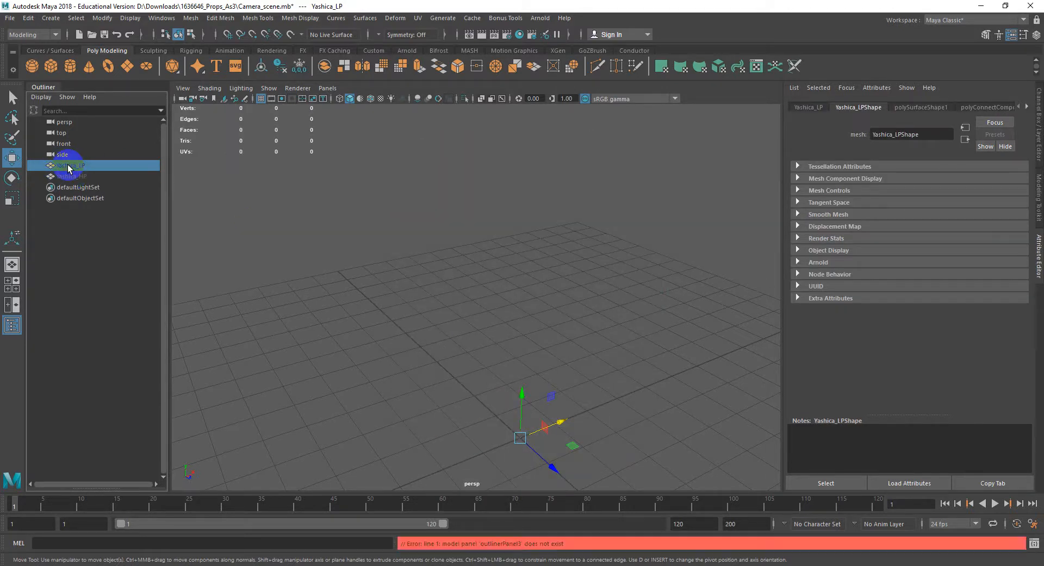
Undo the visibility, selection and isolation changes on the two camera meshes.
{"action": "key", "text": "ctrl+z"}
{"action": "key", "text": "ctrl+z"}
{"action": "key", "text": "ctrl+z"}
{"action": "key", "text": "ctrl+z"}
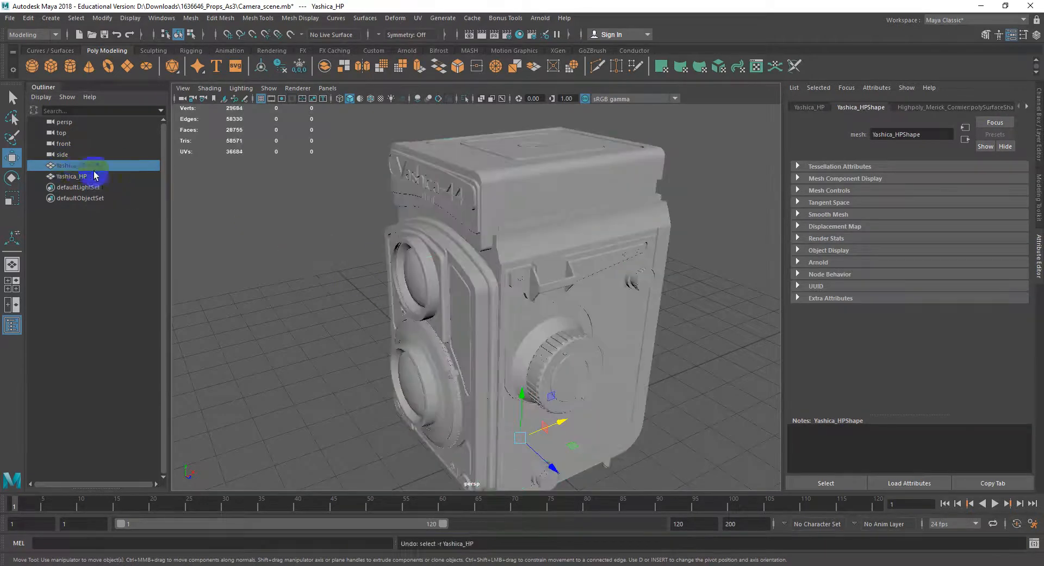
Hide the Yashica_HP mesh and select the front panel's connected faces on Yashica_LP.
{"action": "left_click", "coordinate": [81, 175]}
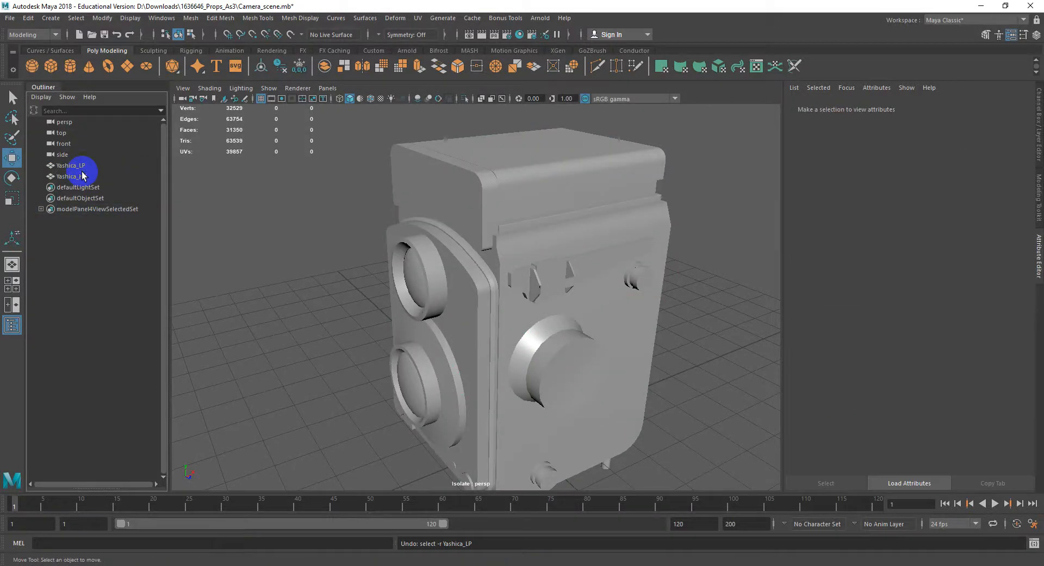
{"action": "left_click", "coordinate": [73, 165]}
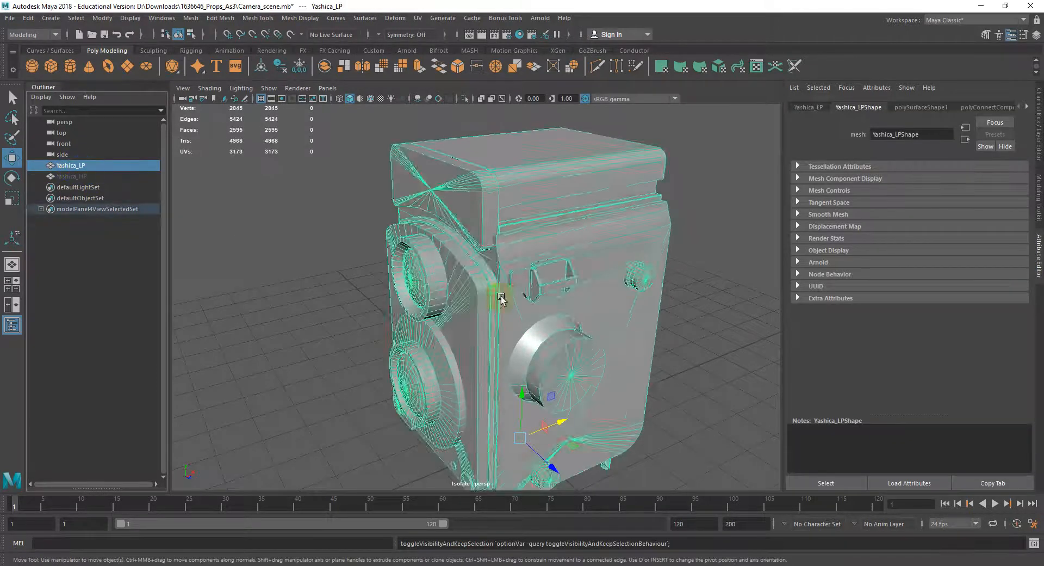
{"action": "left_click_drag", "start_coordinate": [499, 296], "coordinate": [508, 294], "text": "alt"}
{"action": "right_click_drag", "start_coordinate": [488, 279], "coordinate": [488, 311]}
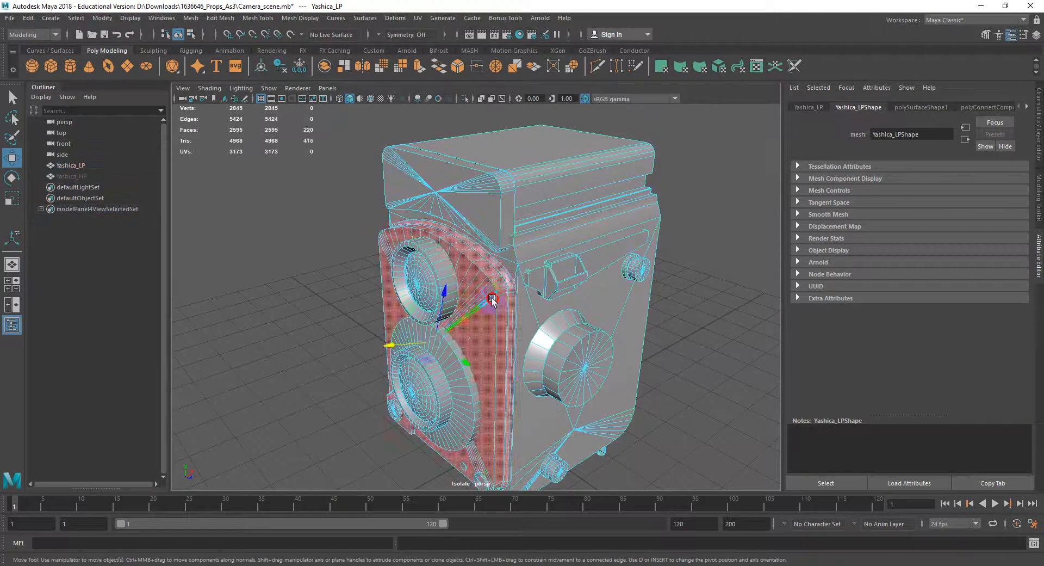
{"action": "left_click_drag", "start_coordinate": [487, 302], "coordinate": [424, 317], "text": "alt"}
{"action": "left_click", "coordinate": [401, 325]}
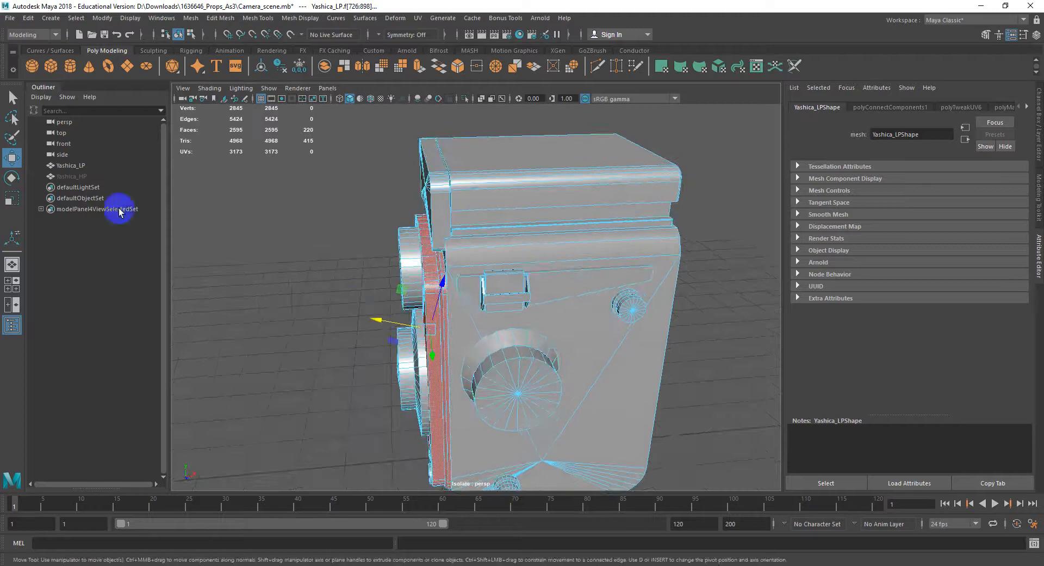
Set the Move tool's axis orientation to Object.
{"action": "double_click", "coordinate": [9, 160]}
{"action": "left_click", "coordinate": [240, 147]}
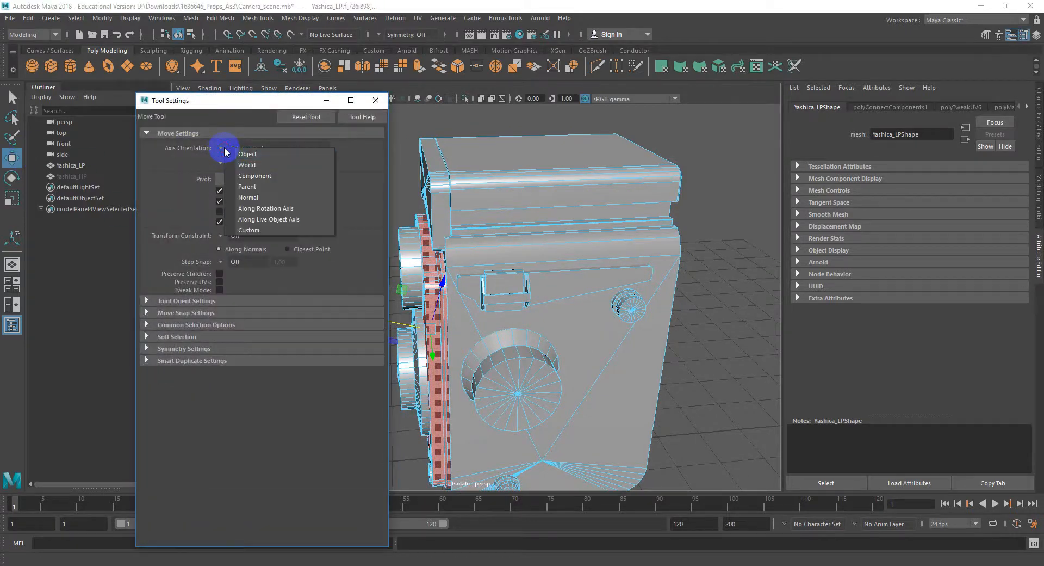
{"action": "left_click", "coordinate": [231, 158]}
{"action": "left_click", "coordinate": [376, 100]}
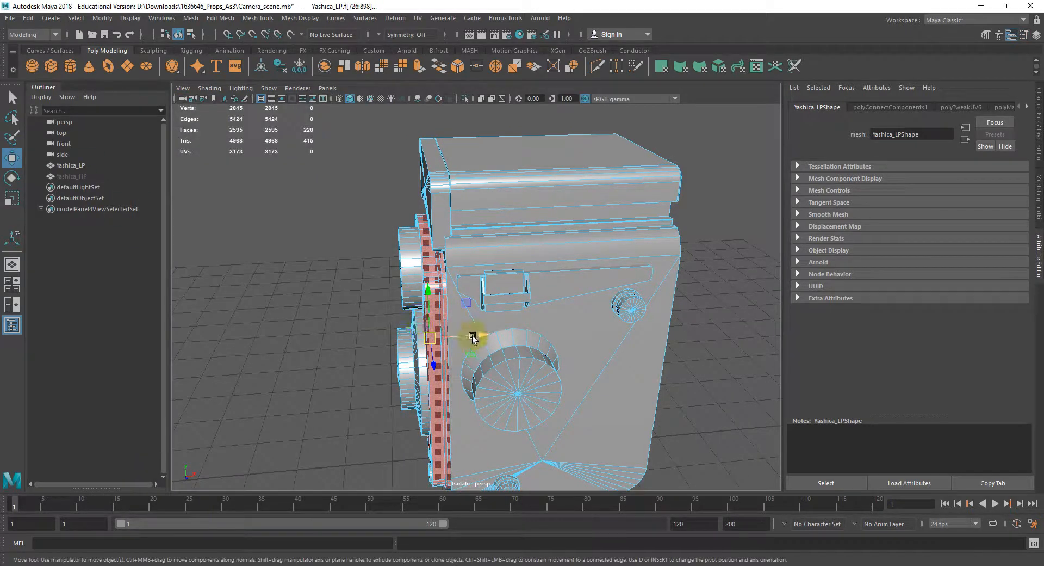
Try moving the selected front panel faces forward to look behind them, and undo the move.
{"action": "left_click_drag", "start_coordinate": [472, 336], "coordinate": [399, 340]}
{"action": "left_click_drag", "start_coordinate": [427, 311], "coordinate": [488, 298], "text": "alt"}
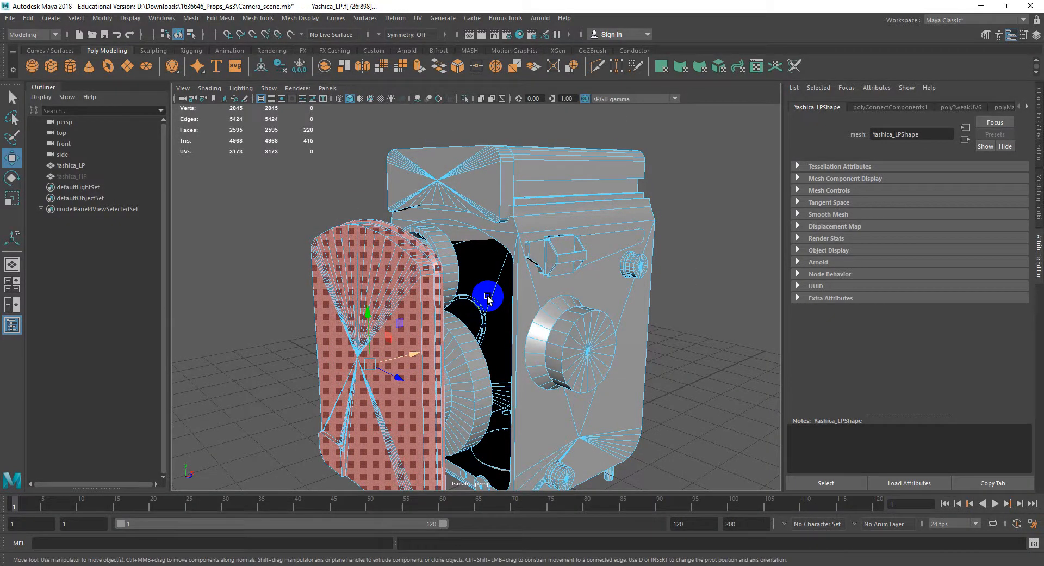
{"action": "key", "text": "ctrl+z"}
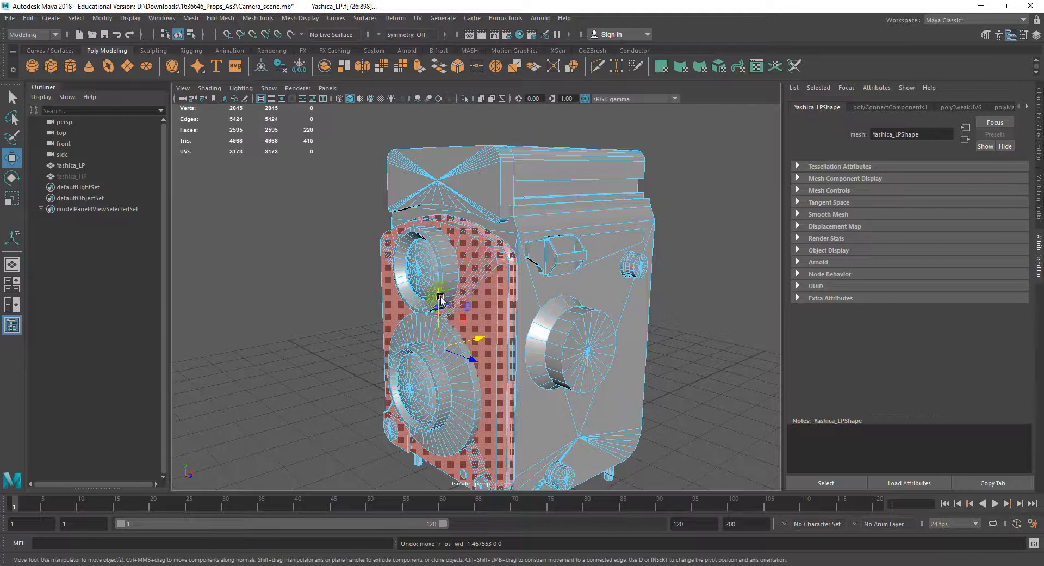
Select the connected faces of the camera's main body shell and isolate them in the viewport.
{"action": "left_click_drag", "start_coordinate": [439, 297], "coordinate": [585, 298], "text": "alt"}
{"action": "double_click", "coordinate": [433, 308]}
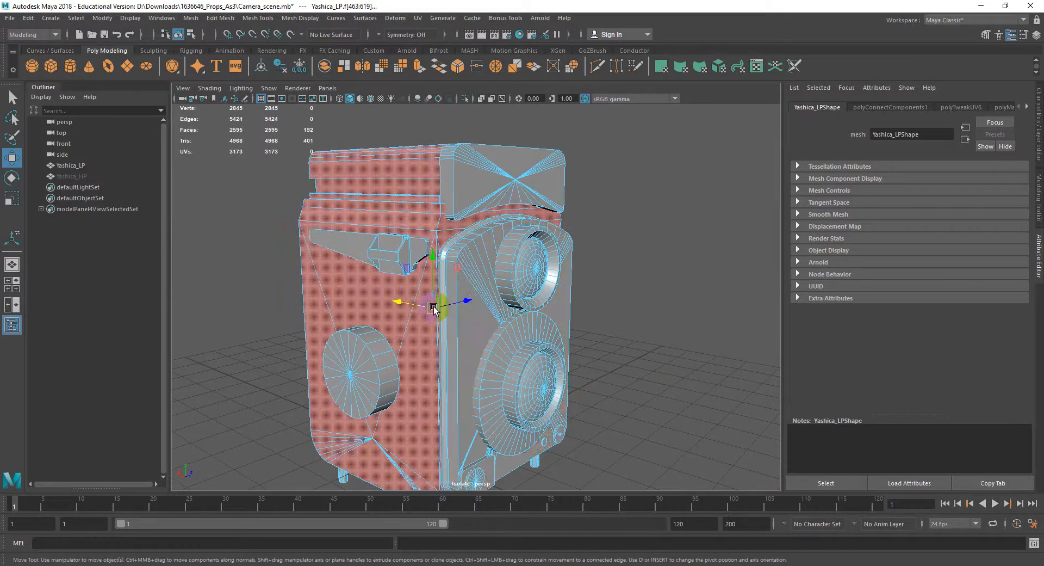
{"action": "left_click_drag", "start_coordinate": [435, 308], "coordinate": [302, 305], "text": "alt"}
{"action": "key", "text": "ctrl+z"}
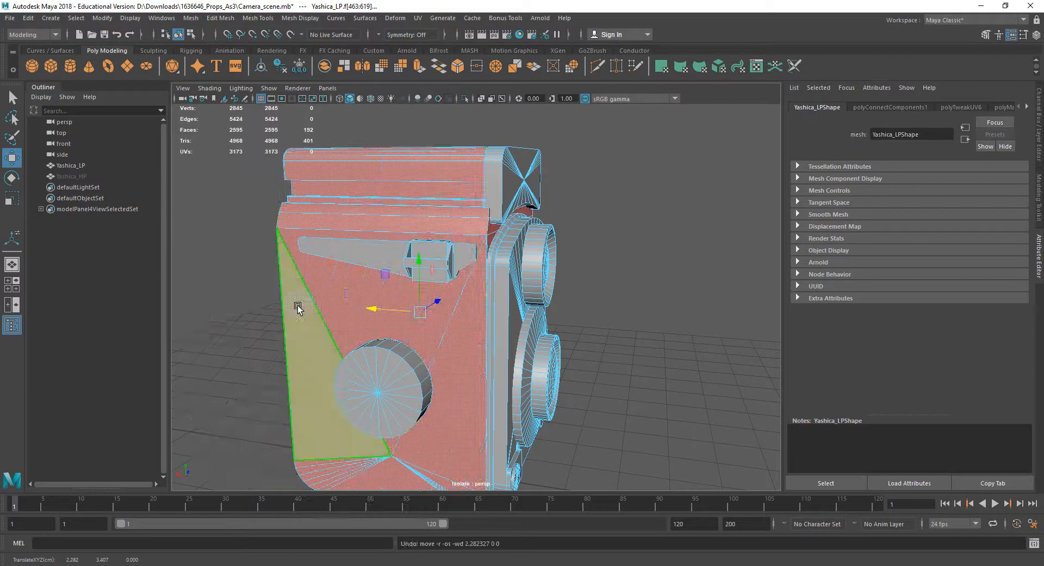
{"action": "key", "text": "ctrl+1"}
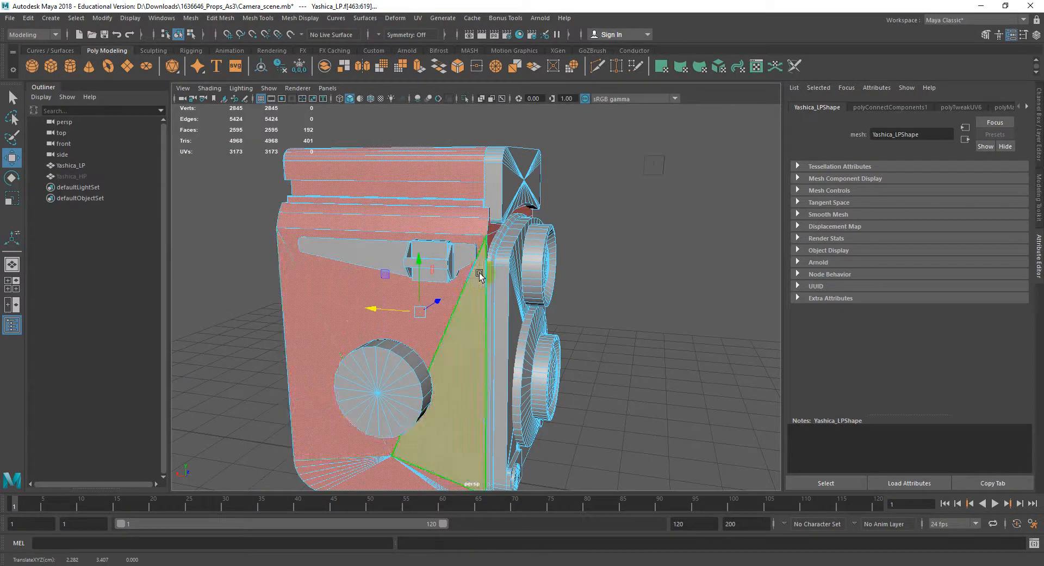
{"action": "key", "text": "ctrl+1"}
{"action": "left_click_drag", "start_coordinate": [497, 280], "coordinate": [449, 289], "text": "alt"}
{"action": "scroll", "coordinate": [451, 285], "scroll_direction": "up", "scroll_amount": 2}
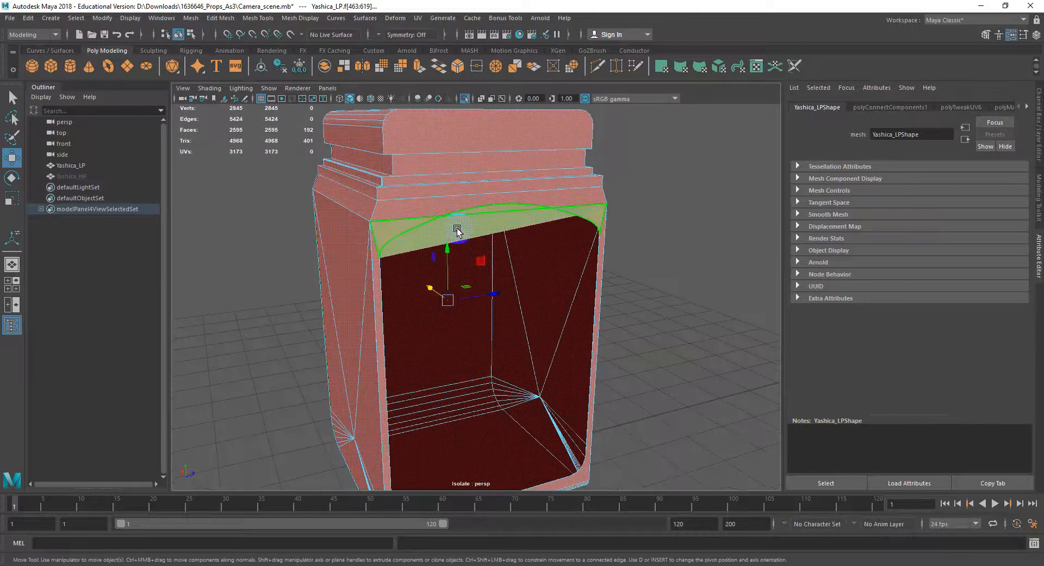
Delete the front faces framing the body's opening: the upper arched face, the next face above the arch and the surrounding frame face.
{"action": "right_click_drag", "start_coordinate": [457, 228], "coordinate": [460, 252]}
{"action": "left_click", "coordinate": [443, 216]}
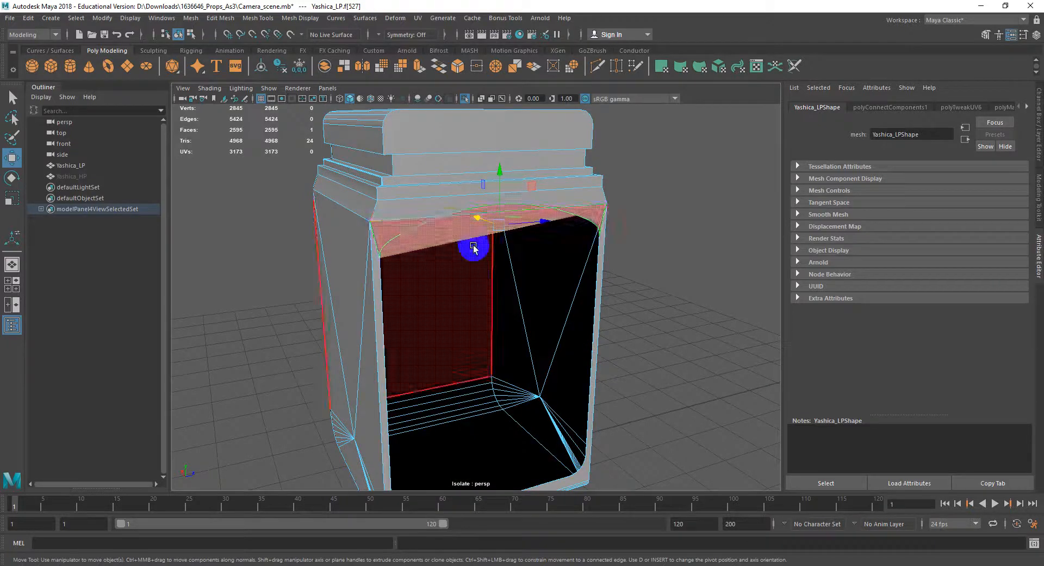
{"action": "key", "text": "Delete"}
{"action": "left_click", "coordinate": [495, 263]}
{"action": "left_click", "coordinate": [481, 214]}
{"action": "key", "text": "Delete"}
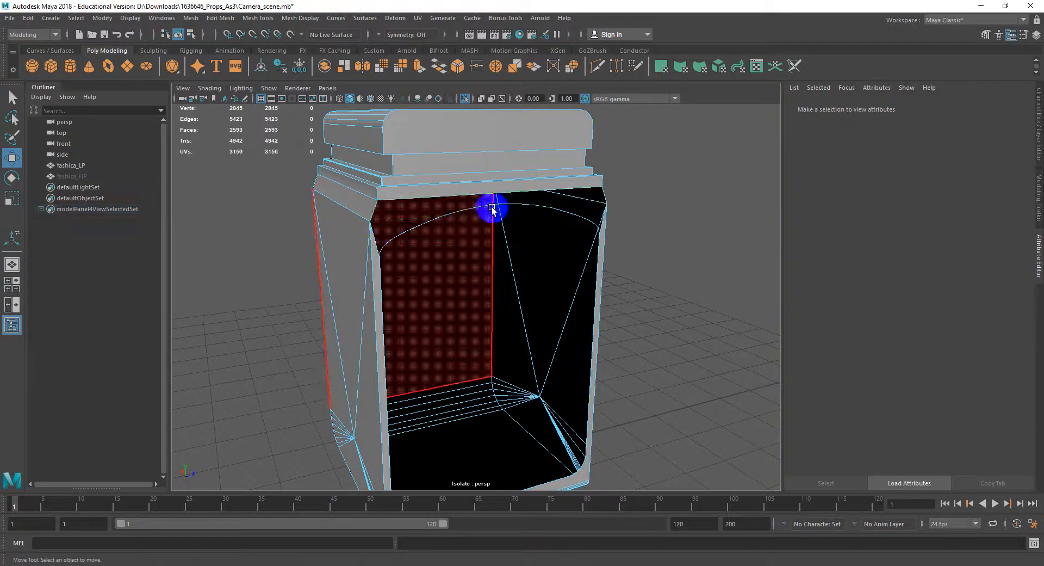
{"action": "left_click", "coordinate": [380, 270]}
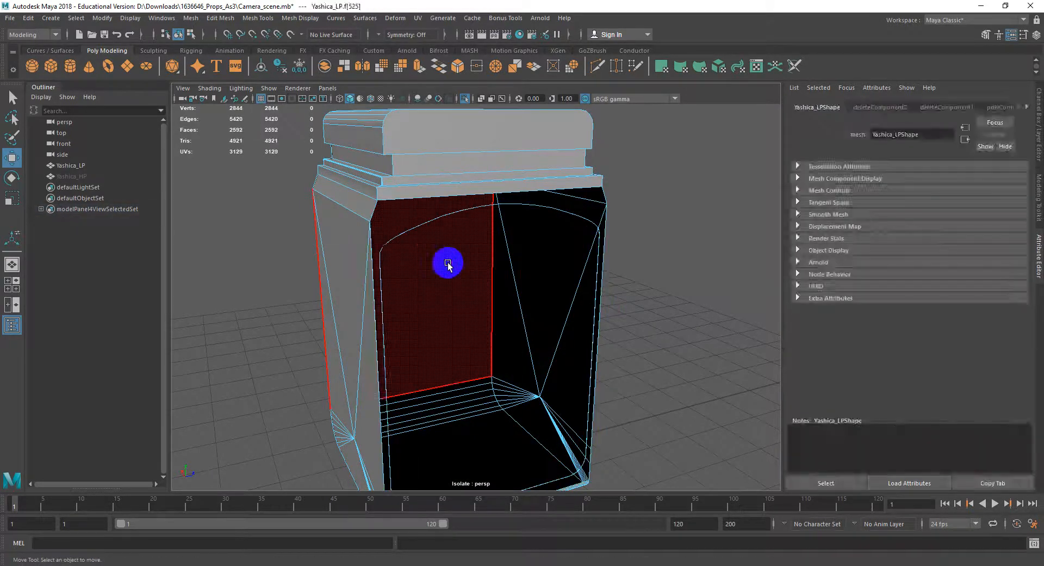
{"action": "key", "text": "Delete"}
Select the arched inner border edge loop and pull it out in front of the body.
{"action": "left_click_drag", "start_coordinate": [546, 262], "coordinate": [622, 266], "text": "alt"}
{"action": "scroll", "coordinate": [621, 266], "scroll_direction": "up", "scroll_amount": 4}
{"action": "right_click", "coordinate": [621, 119]}
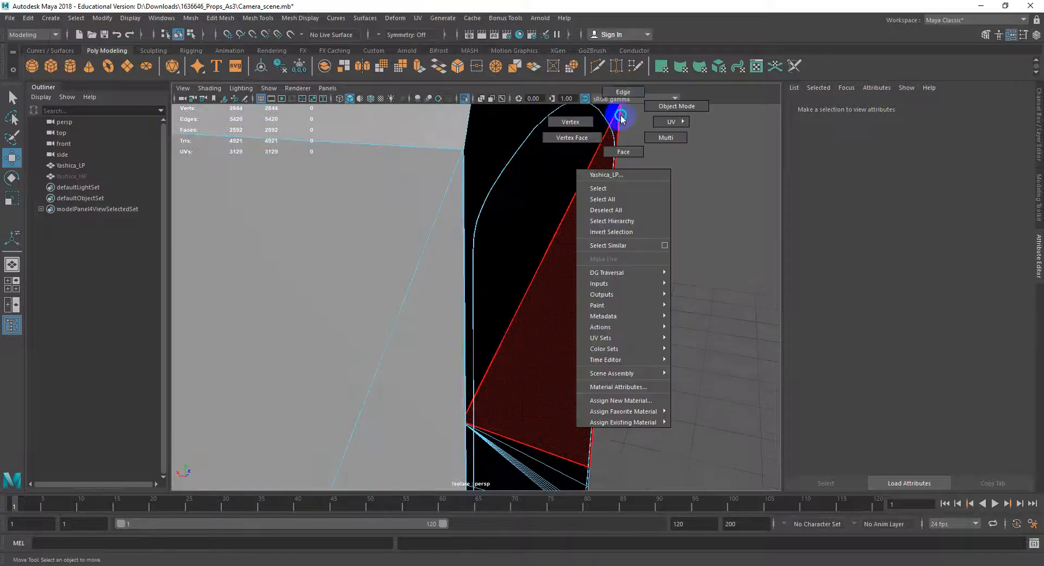
{"action": "right_click_drag", "start_coordinate": [565, 124], "coordinate": [626, 95]}
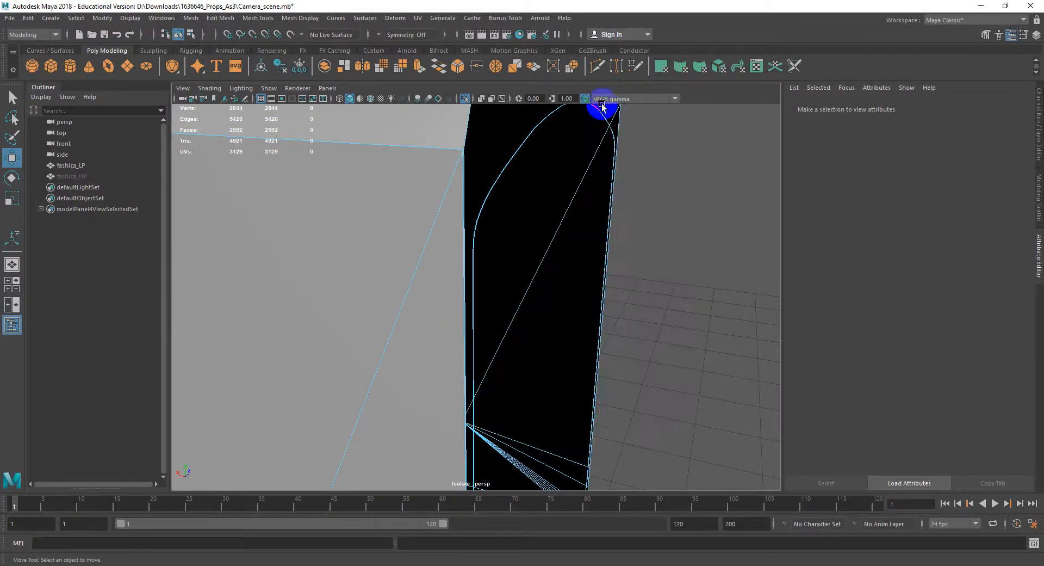
{"action": "double_click", "coordinate": [525, 143]}
{"action": "left_click_drag", "start_coordinate": [526, 142], "coordinate": [590, 250], "text": "alt"}
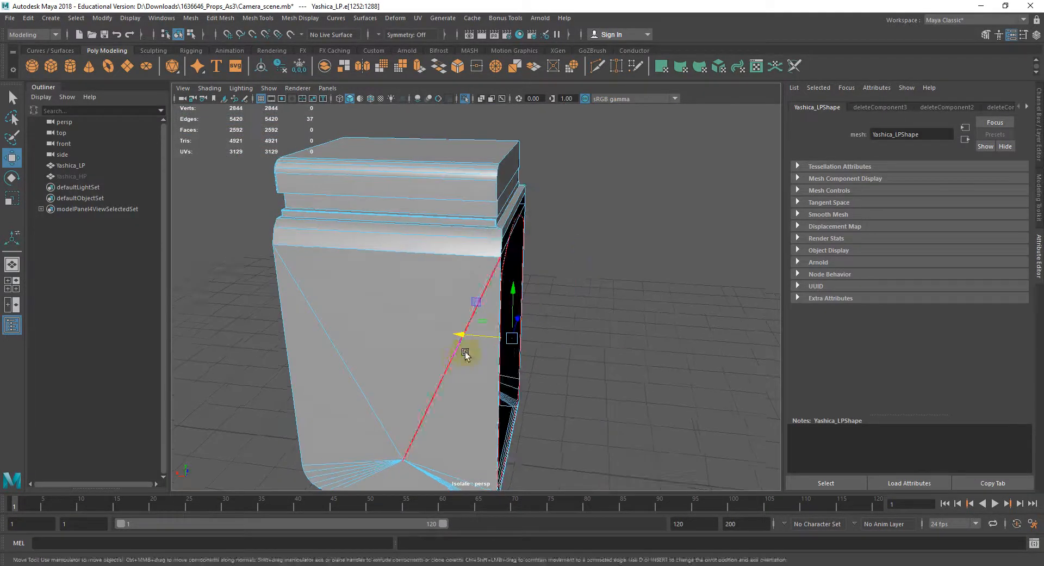
{"action": "left_click_drag", "start_coordinate": [533, 345], "coordinate": [531, 346]}
{"action": "left_click_drag", "start_coordinate": [531, 345], "coordinate": [513, 338], "text": "alt"}
Select the pulled-out band of inner faces and delete it.
{"action": "right_click_drag", "start_coordinate": [518, 278], "coordinate": [518, 298]}
{"action": "double_click", "coordinate": [528, 263]}
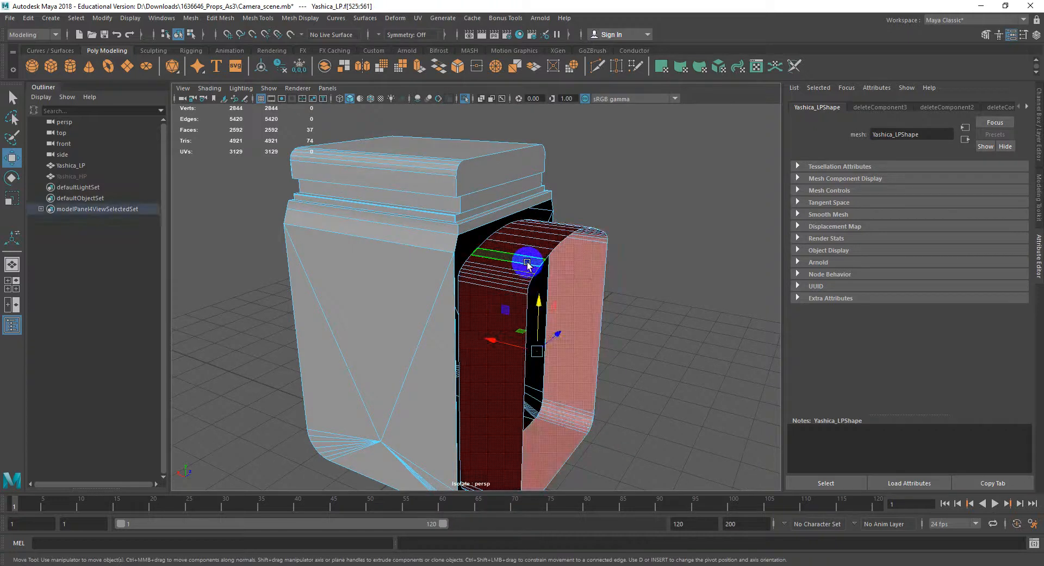
{"action": "key", "text": "Delete"}
{"action": "scroll", "coordinate": [523, 263], "scroll_direction": "down", "scroll_amount": 2}
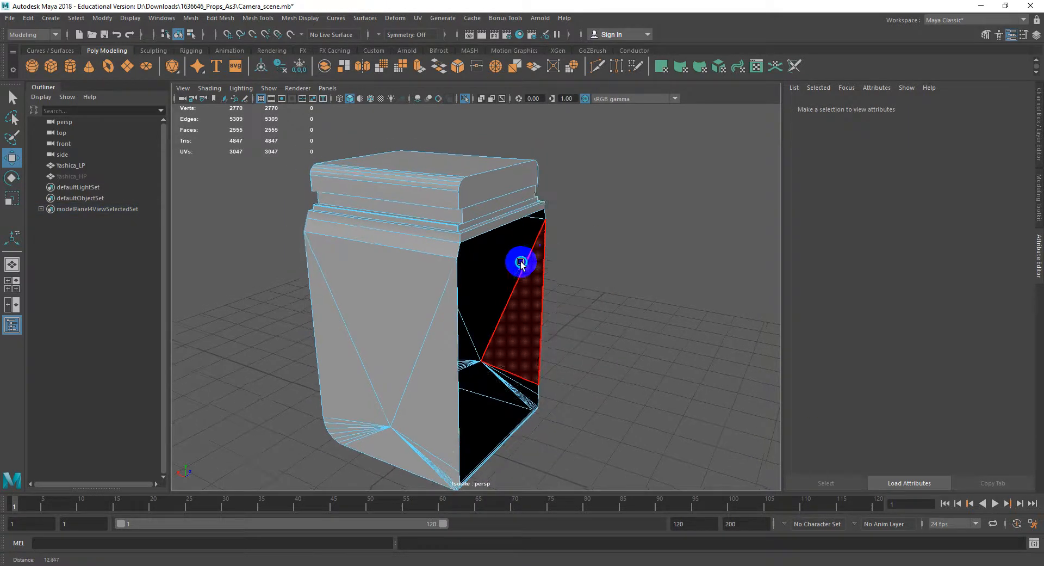
{"action": "scroll", "coordinate": [528, 259], "scroll_direction": "up", "scroll_amount": 1}
Leave isolation and select the front panel's connected faces to check how they meet the opened body.
{"action": "right_click_drag", "start_coordinate": [545, 249], "coordinate": [544, 246]}
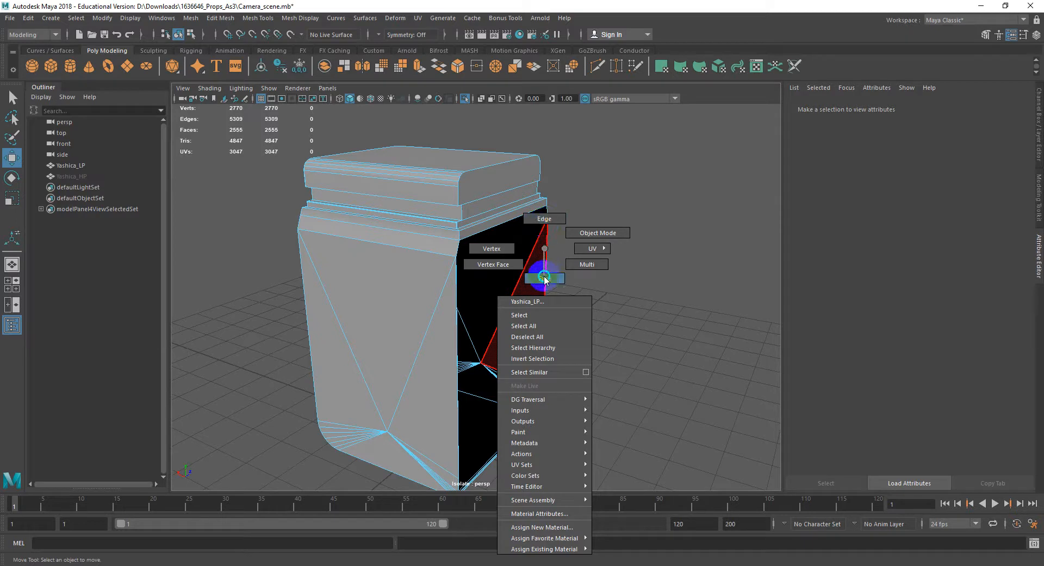
{"action": "left_click", "coordinate": [544, 278]}
{"action": "left_click_drag", "start_coordinate": [545, 245], "coordinate": [367, 261], "text": "alt"}
{"action": "right_click", "coordinate": [558, 238]}
{"action": "left_click", "coordinate": [561, 270]}
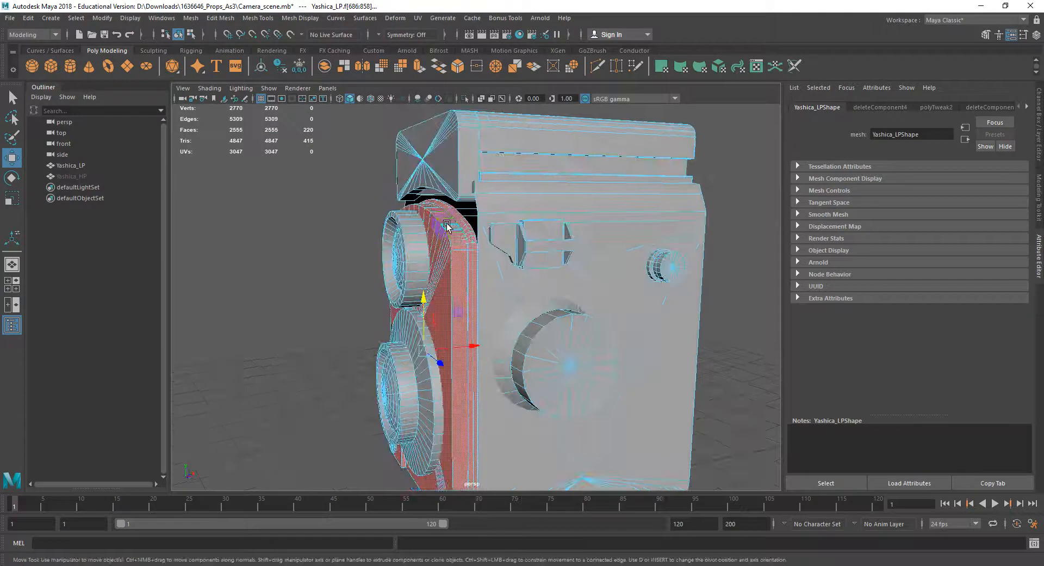
Isolate the body shell's connected faces again and select the top edge of its open front.
{"action": "left_click_drag", "start_coordinate": [470, 333], "coordinate": [723, 310], "text": "alt"}
{"action": "double_click", "coordinate": [508, 192]}
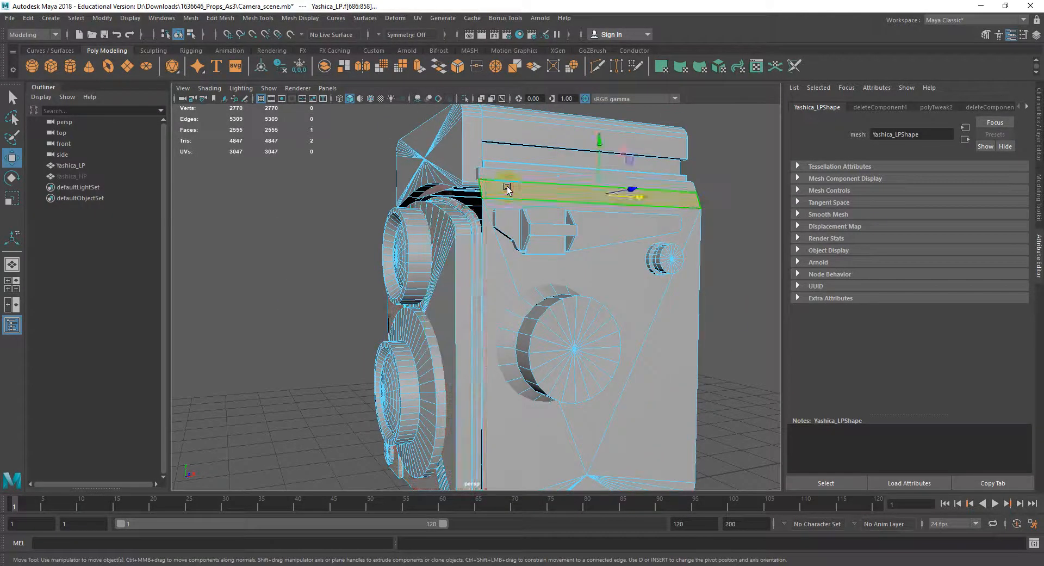
{"action": "key", "text": "ctrl+1"}
{"action": "left_click_drag", "start_coordinate": [508, 192], "coordinate": [592, 272], "text": "alt"}
{"action": "right_click_drag", "start_coordinate": [476, 142], "coordinate": [477, 114]}
{"action": "left_click", "coordinate": [478, 153]}
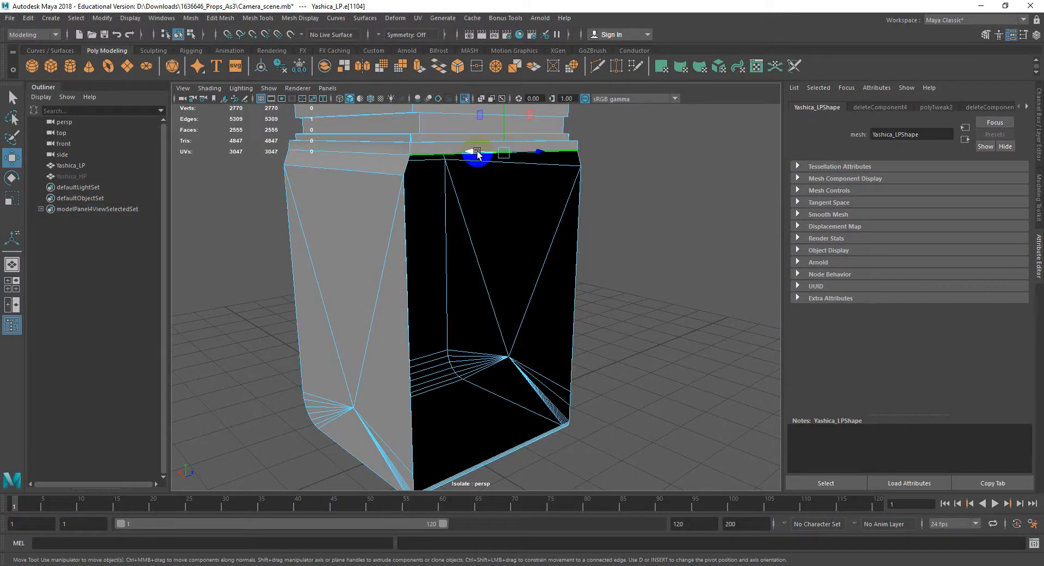
Try to fill the body's entire front opening from its border edge loop, and undo back to the top edge selection.
{"action": "double_click", "coordinate": [404, 173]}
{"action": "right_click_drag", "start_coordinate": [404, 168], "coordinate": [418, 313], "text": "shift"}
{"action": "middle_click_drag", "start_coordinate": [476, 299], "coordinate": [535, 320]}
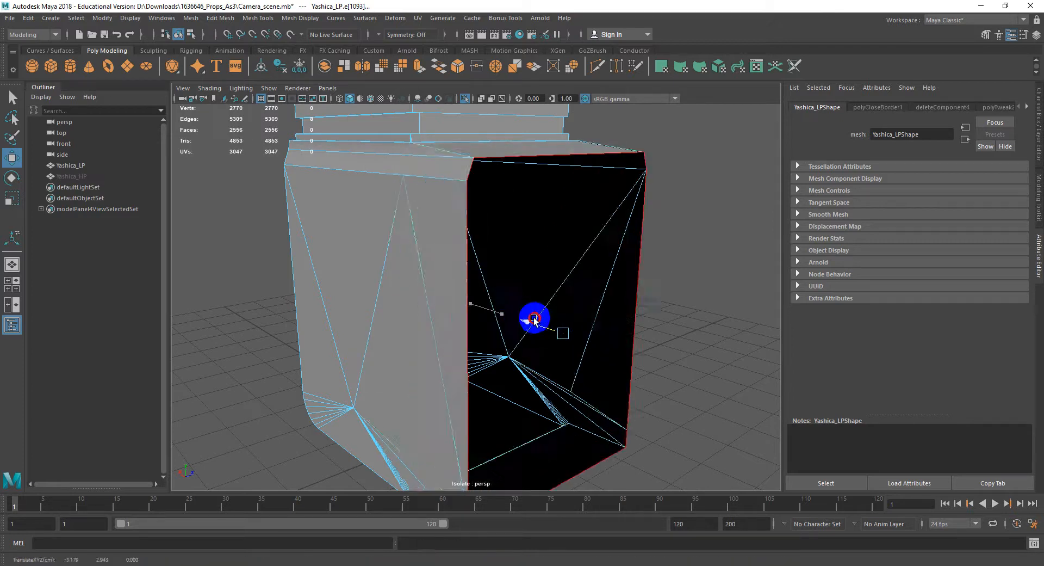
{"action": "key", "text": "ctrl+z"}
{"action": "key", "text": "ctrl+z"}
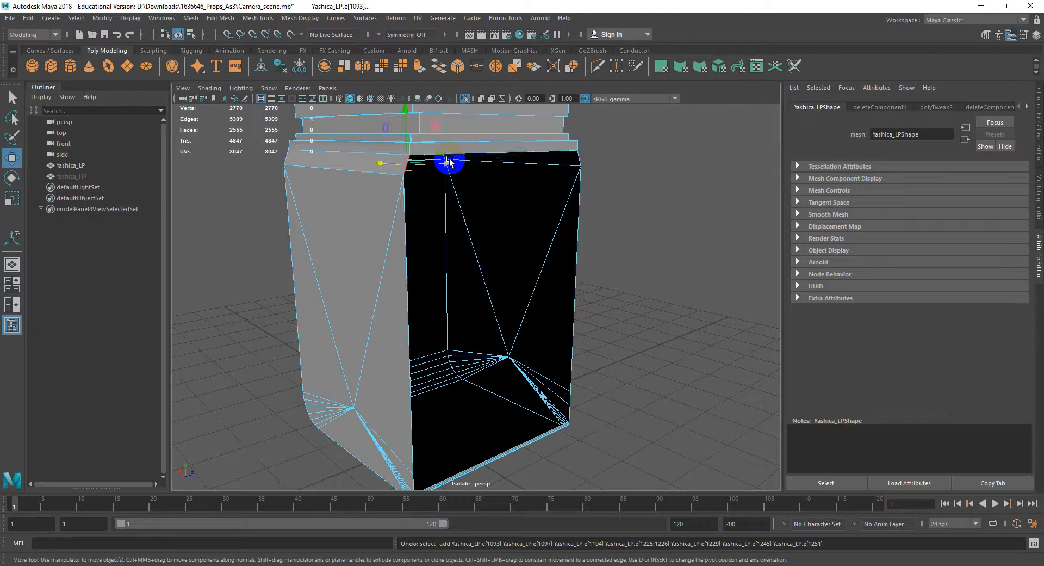
{"action": "key", "text": "ctrl+z"}
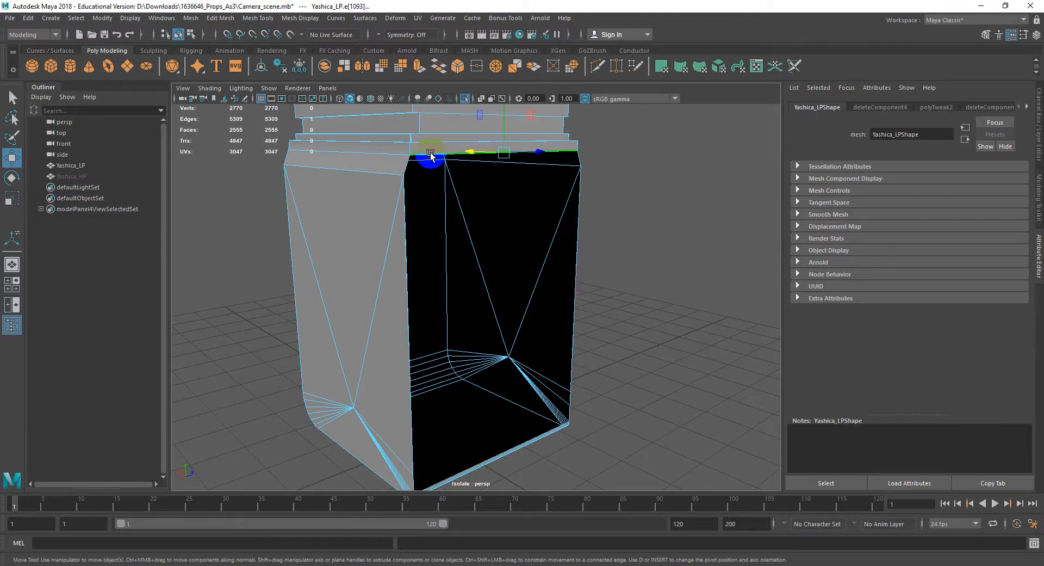
Add the opening's bottom front edge to the selected top edge and bridge the two into a front face.
{"action": "left_click_drag", "start_coordinate": [434, 163], "coordinate": [461, 342], "text": "alt"}
{"action": "scroll", "coordinate": [481, 409], "scroll_direction": "up", "scroll_amount": 5}
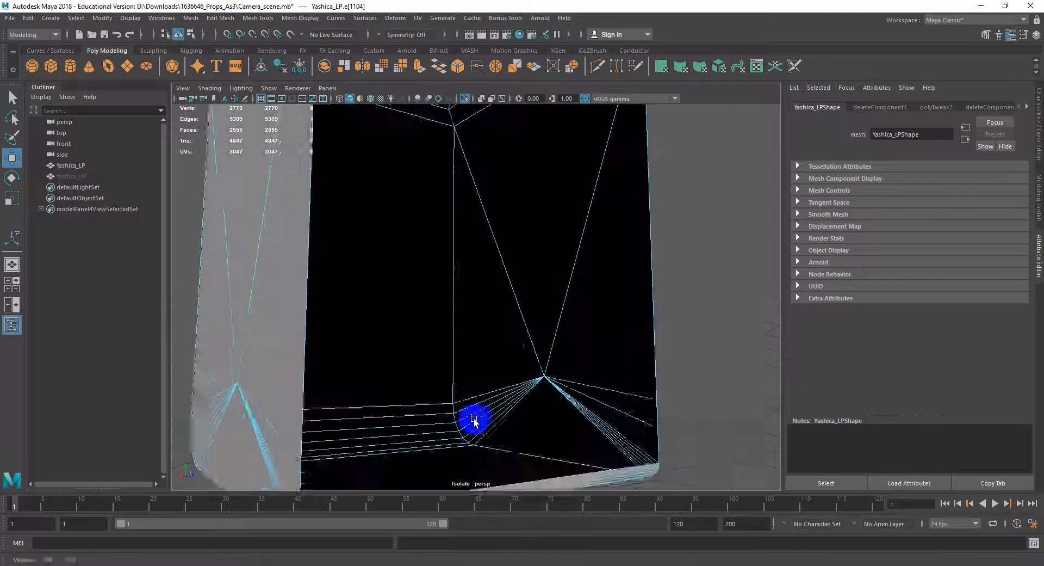
{"action": "middle_click_drag", "start_coordinate": [474, 421], "coordinate": [488, 332], "text": "alt"}
{"action": "left_click", "coordinate": [484, 407], "text": "shift"}
{"action": "scroll", "coordinate": [461, 343], "scroll_direction": "down", "scroll_amount": 5}
{"action": "left_click_drag", "start_coordinate": [462, 343], "coordinate": [474, 399], "text": "alt"}
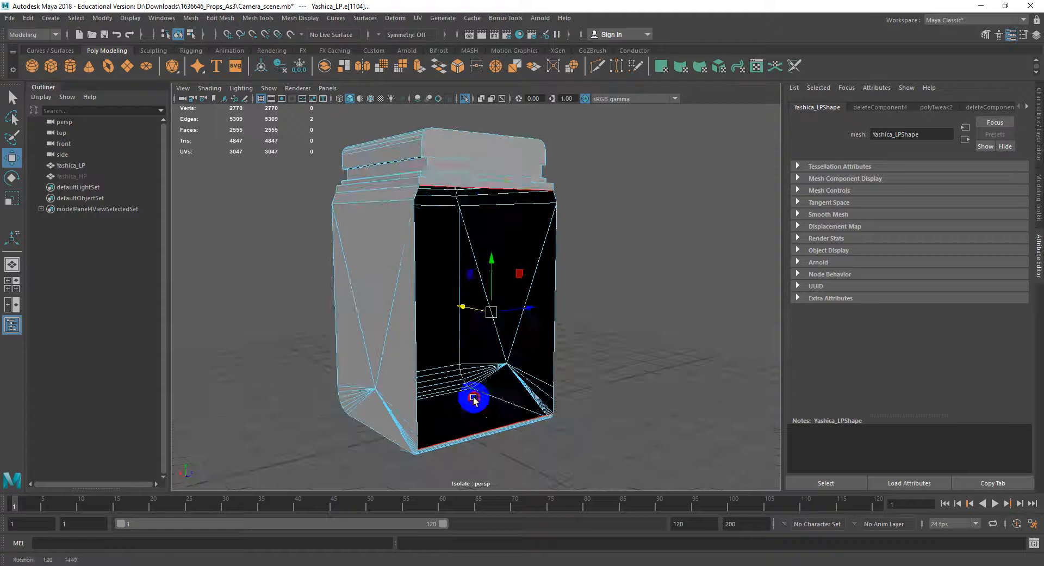
{"action": "right_click", "coordinate": [493, 189], "text": "shift"}
{"action": "right_click_drag", "start_coordinate": [493, 188], "coordinate": [484, 327], "text": "shift"}
{"action": "left_click_drag", "start_coordinate": [555, 303], "coordinate": [487, 303], "text": "alt"}
{"action": "scroll", "coordinate": [390, 291], "scroll_direction": "up", "scroll_amount": 4}
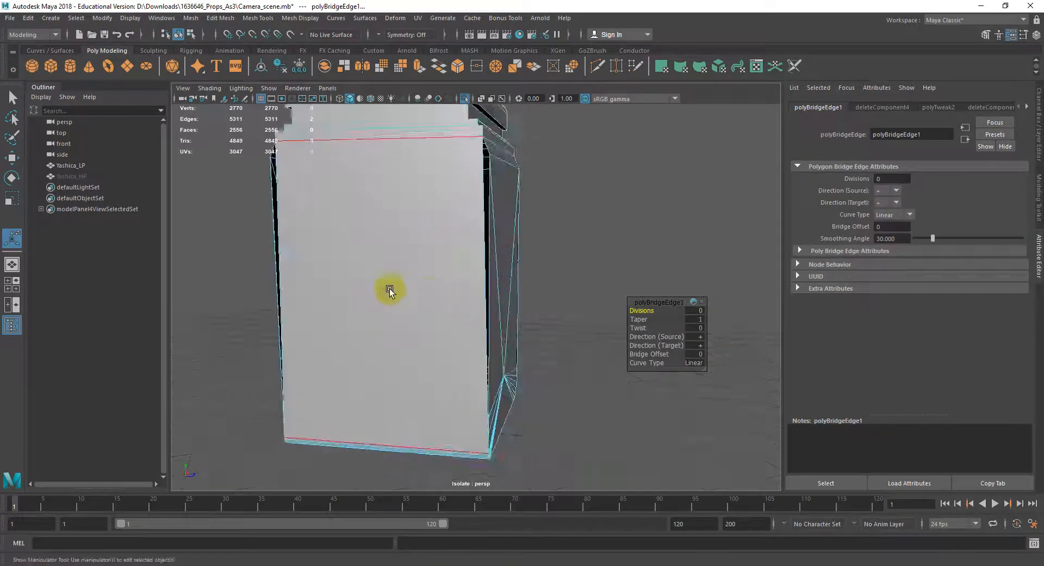
{"action": "left_click_drag", "start_coordinate": [390, 291], "coordinate": [474, 292], "text": "alt"}
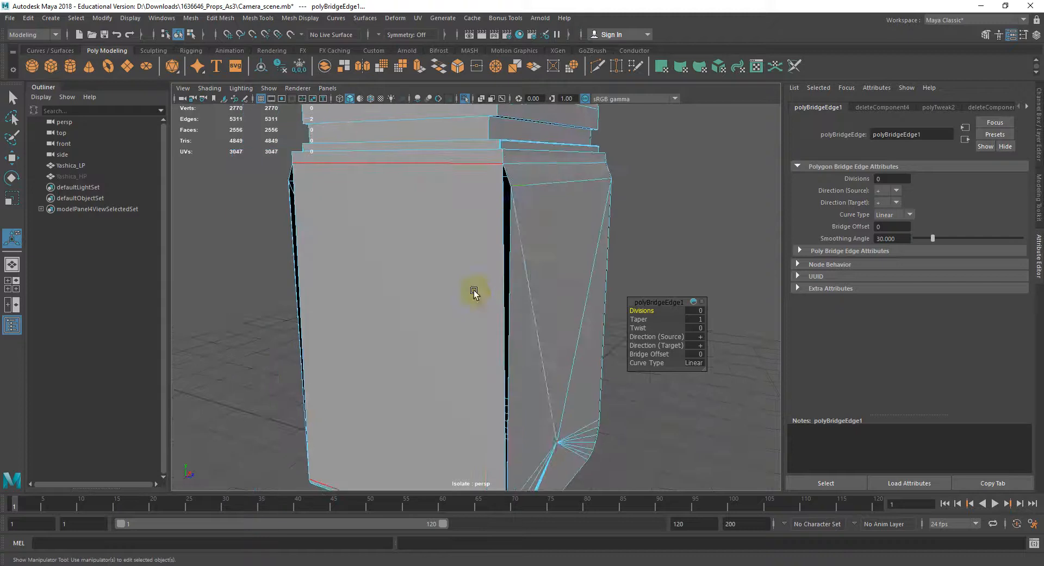
Try to fill the narrow side gap beside the new front face from its border edges, and undo the fill.
{"action": "left_click", "coordinate": [512, 180]}
{"action": "right_click_drag", "start_coordinate": [518, 206], "coordinate": [505, 344], "text": "shift"}
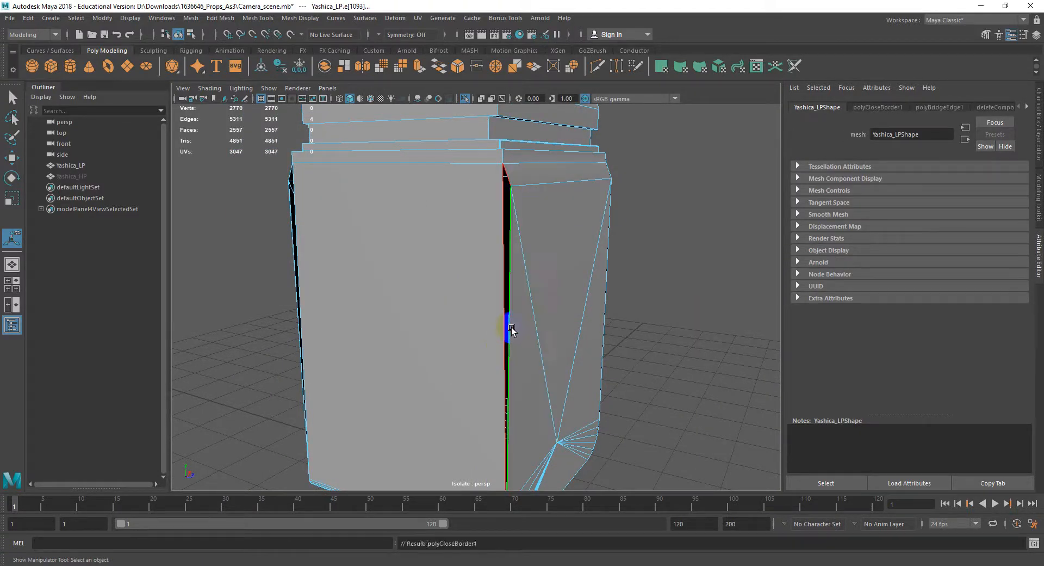
{"action": "scroll", "coordinate": [508, 260], "scroll_direction": "down", "scroll_amount": 2}
{"action": "left_click_drag", "start_coordinate": [508, 261], "coordinate": [497, 296], "text": "alt"}
{"action": "left_click", "coordinate": [685, 288]}
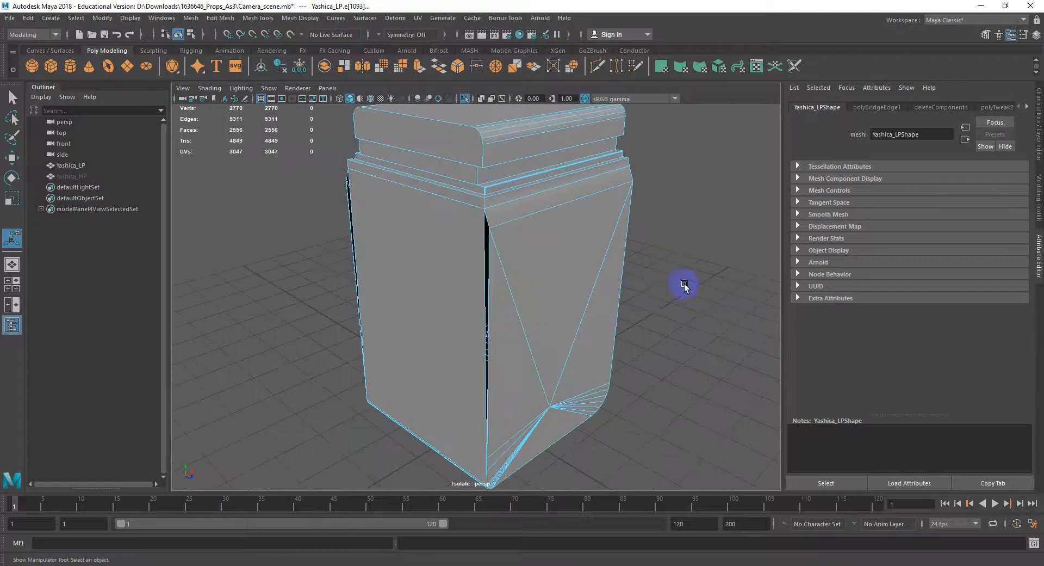
Bridge the front face's vertical edge to the adjacent side wall edge across the narrow gap.
{"action": "left_click_drag", "start_coordinate": [668, 291], "coordinate": [678, 294], "text": "alt"}
{"action": "left_click", "coordinate": [496, 248]}
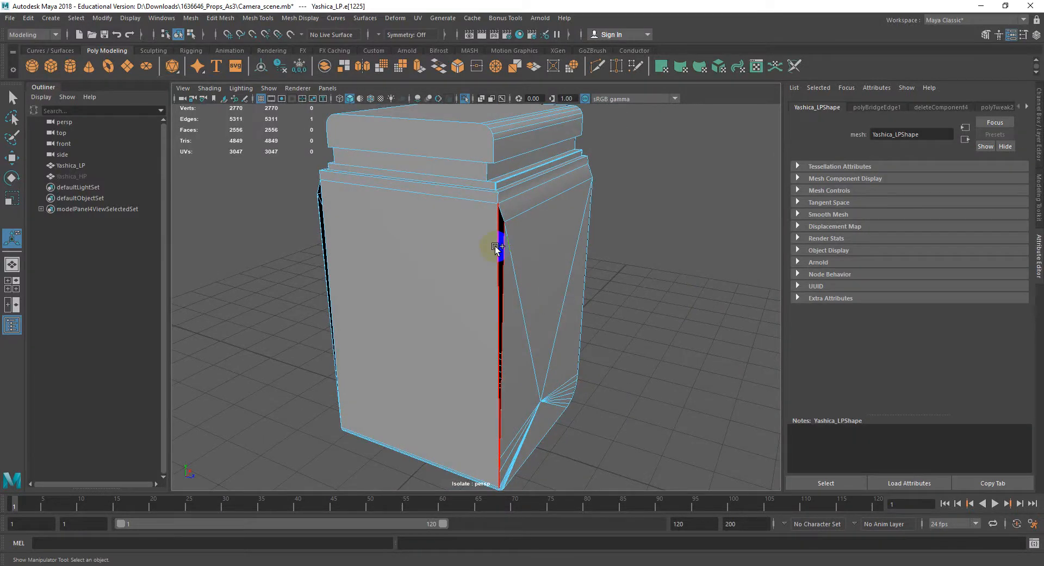
{"action": "right_click", "coordinate": [496, 249], "text": "shift"}
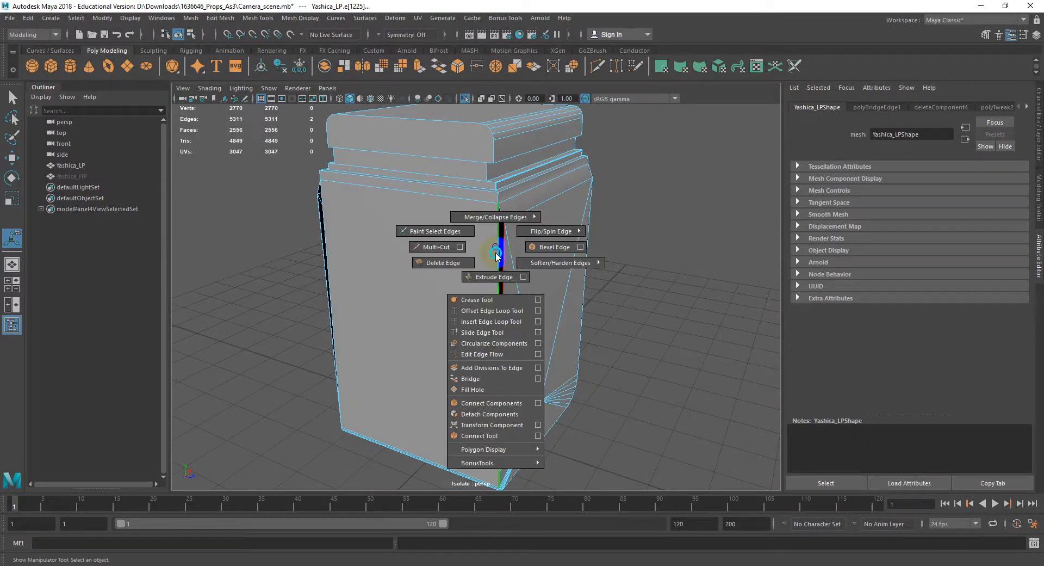
{"action": "left_click", "coordinate": [493, 381]}
Bridge the matching pair of vertical edges across the gap on the opposite side of the front face.
{"action": "left_click_drag", "start_coordinate": [471, 354], "coordinate": [454, 295], "text": "alt"}
{"action": "middle_click_drag", "start_coordinate": [455, 295], "coordinate": [499, 347], "text": "alt"}
{"action": "right_click_drag", "start_coordinate": [414, 321], "coordinate": [452, 305], "text": "alt"}
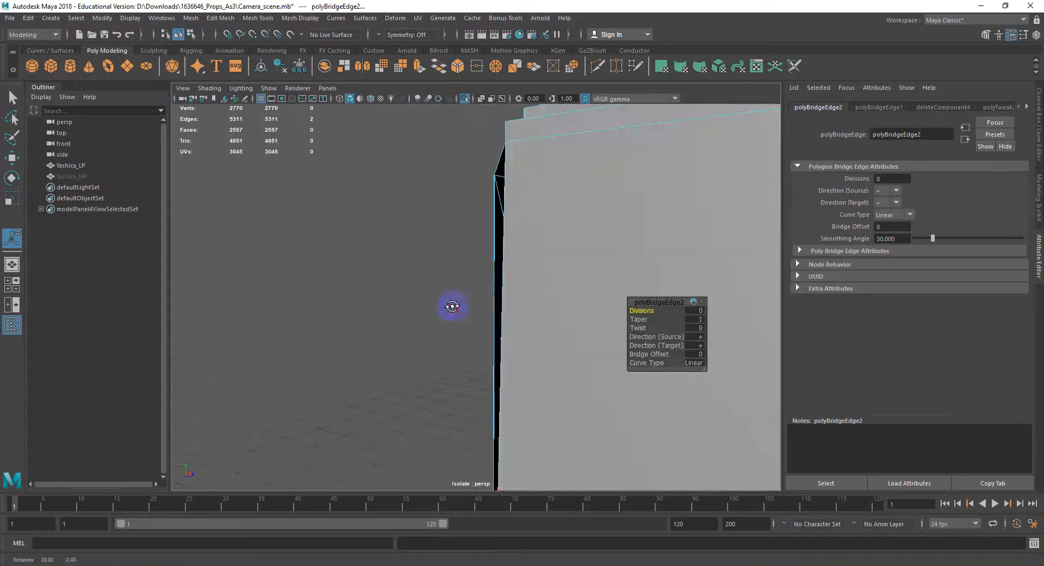
{"action": "left_click", "coordinate": [496, 257]}
{"action": "mouse_move", "coordinate": [496, 256]}
{"action": "left_mouse_down", "text": "alt"}
{"action": "mouse_move", "coordinate": [557, 283]}
{"action": "mouse_move", "coordinate": [513, 317]}
{"action": "mouse_move", "coordinate": [580, 327]}
{"action": "mouse_move", "coordinate": [531, 343]}
{"action": "mouse_move", "coordinate": [527, 315]}
{"action": "mouse_move", "coordinate": [478, 352]}
{"action": "mouse_move", "coordinate": [494, 261]}
{"action": "left_mouse_up", "text": "alt"}
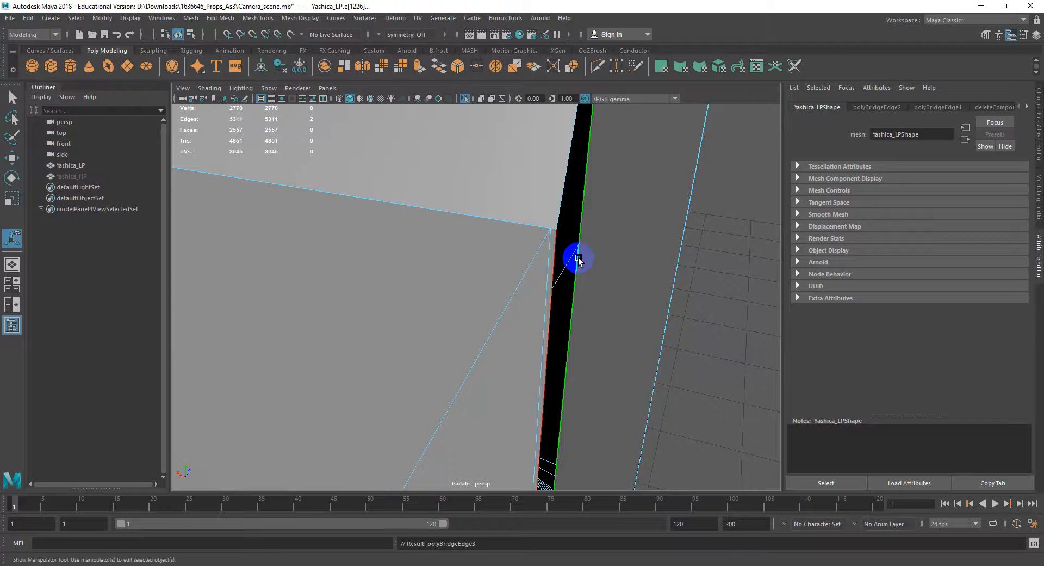
Target-weld the loose vertex at the front face's upper corner onto the adjacent side wall corner vertex.
{"action": "left_click_drag", "start_coordinate": [578, 260], "coordinate": [484, 228], "text": "alt"}
{"action": "right_click_drag", "start_coordinate": [484, 228], "coordinate": [433, 223]}
{"action": "left_click_drag", "start_coordinate": [510, 237], "coordinate": [513, 263], "text": "alt"}
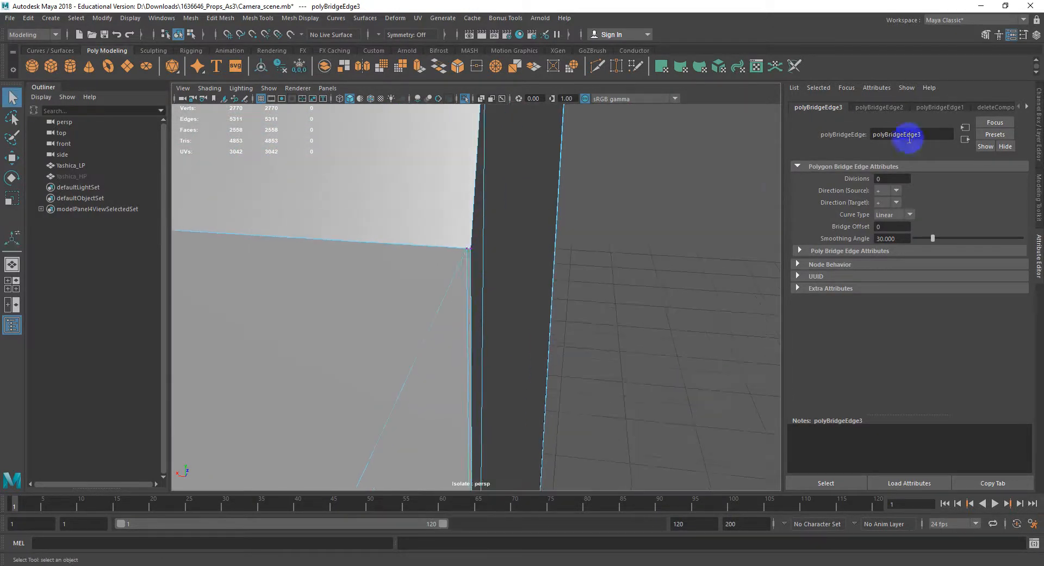
{"action": "left_click", "coordinate": [1038, 153]}
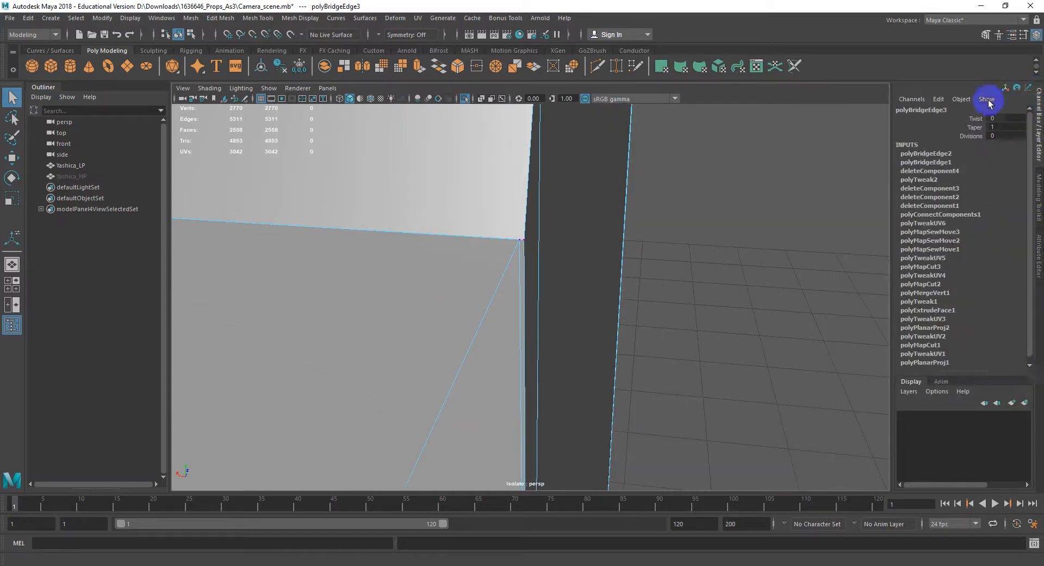
{"action": "left_click", "coordinate": [987, 35]}
{"action": "left_click", "coordinate": [998, 403]}
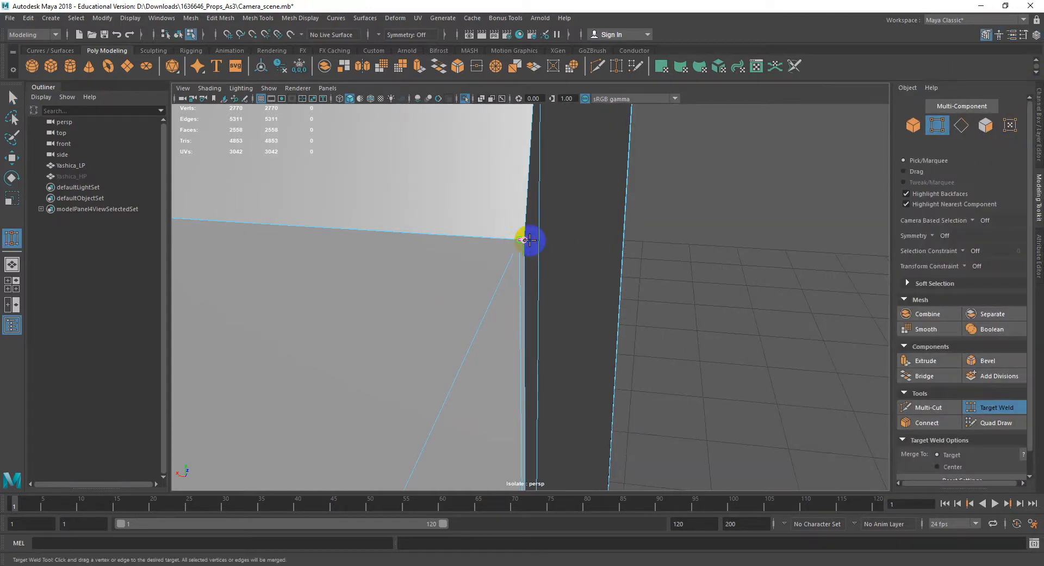
{"action": "left_click_drag", "start_coordinate": [530, 240], "coordinate": [530, 240]}
Examine the opposite upper corner and the lower front corners of the isolated body for leftover vertices.
{"action": "scroll", "coordinate": [610, 251], "scroll_direction": "down", "scroll_amount": 2}
{"action": "left_click_drag", "start_coordinate": [611, 251], "coordinate": [277, 221], "text": "alt"}
{"action": "middle_click_drag", "start_coordinate": [321, 234], "coordinate": [315, 196], "text": "alt"}
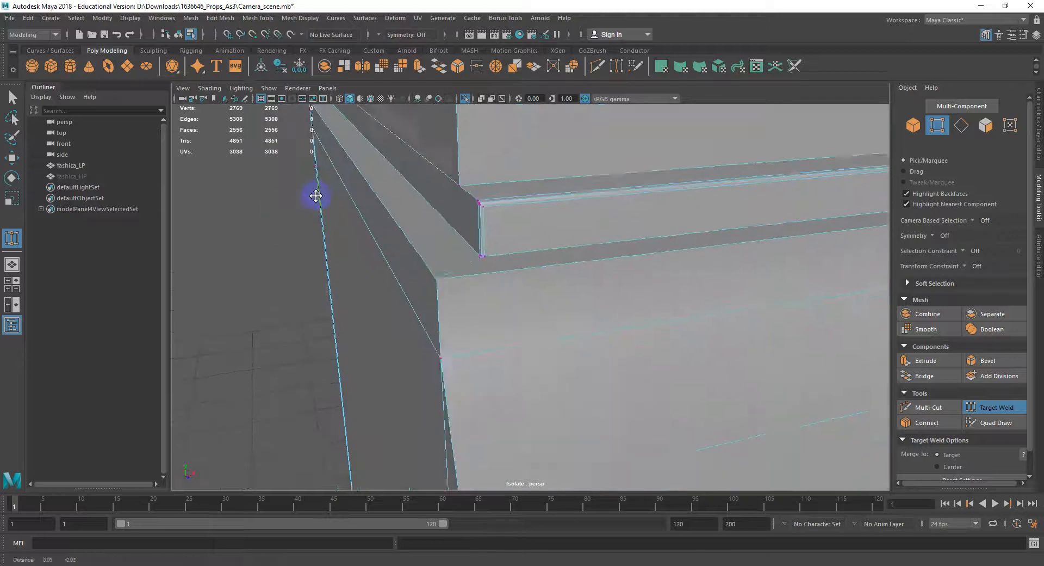
{"action": "scroll", "coordinate": [391, 252], "scroll_direction": "up", "scroll_amount": 2}
{"action": "scroll", "coordinate": [410, 266], "scroll_direction": "down", "scroll_amount": 2}
{"action": "left_click_drag", "start_coordinate": [410, 266], "coordinate": [486, 272], "text": "alt"}
{"action": "left_click_drag", "start_coordinate": [400, 262], "coordinate": [411, 259], "text": "alt"}
{"action": "middle_click_drag", "start_coordinate": [436, 155], "coordinate": [424, 130], "text": "alt"}
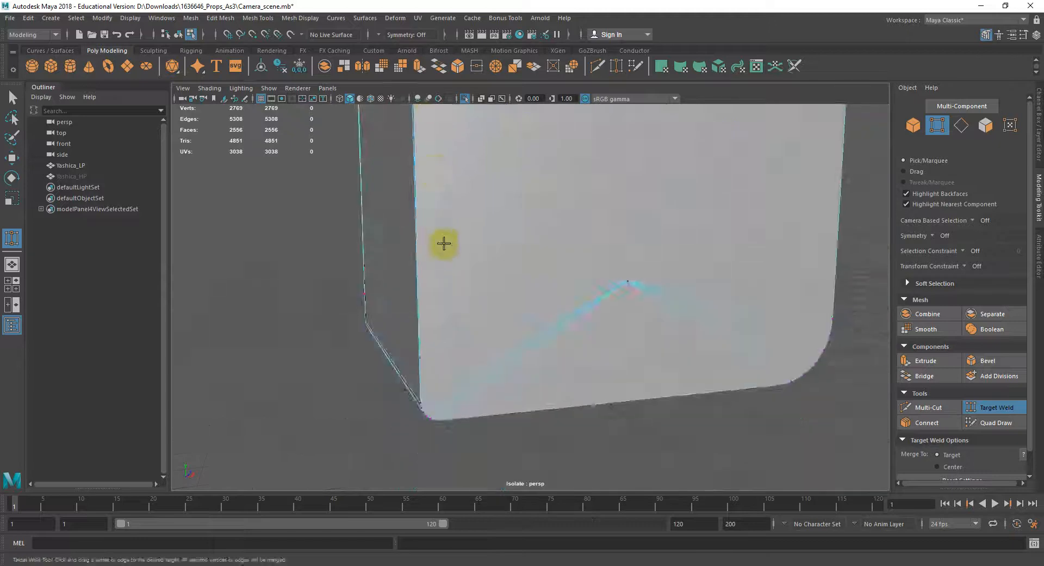
{"action": "left_click_drag", "start_coordinate": [443, 243], "coordinate": [627, 313], "text": "alt"}
{"action": "middle_click_drag", "start_coordinate": [626, 313], "coordinate": [468, 303], "text": "alt"}
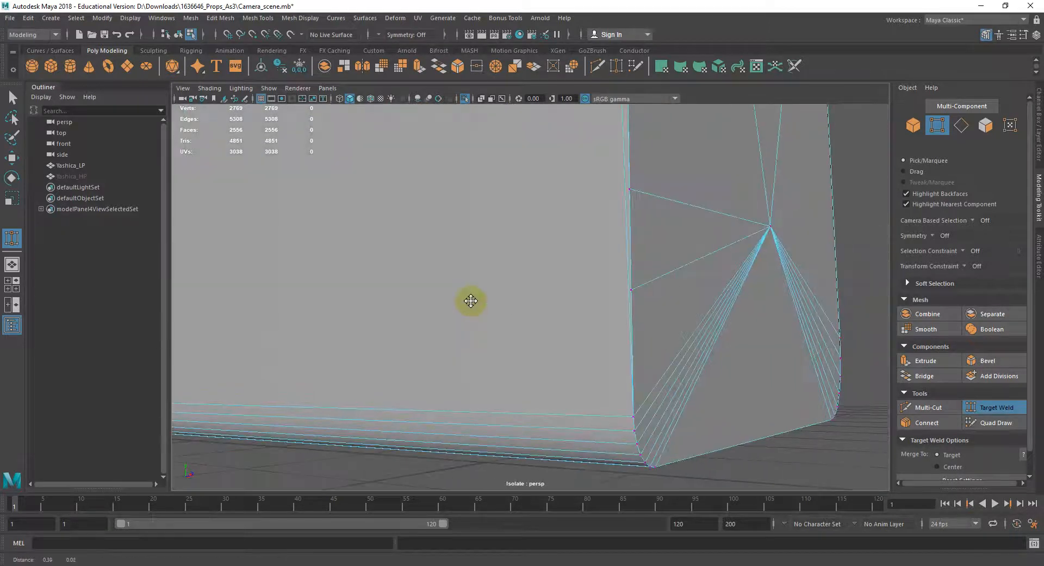
Target-weld the extra vertices on the body's vertical front side edge down to the start of the rounded lower corner.
{"action": "scroll", "coordinate": [535, 267], "scroll_direction": "down", "scroll_amount": 3}
{"action": "middle_click_drag", "start_coordinate": [536, 266], "coordinate": [495, 310], "text": "alt"}
{"action": "key", "text": "w"}
{"action": "scroll", "coordinate": [528, 280], "scroll_direction": "up", "scroll_amount": 2}
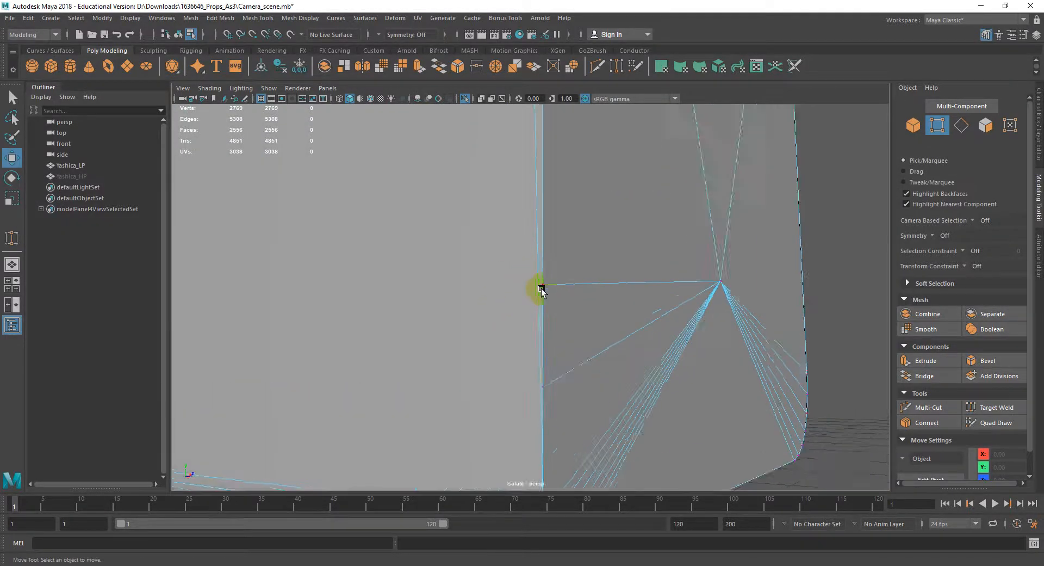
{"action": "scroll", "coordinate": [549, 283], "scroll_direction": "down", "scroll_amount": 6}
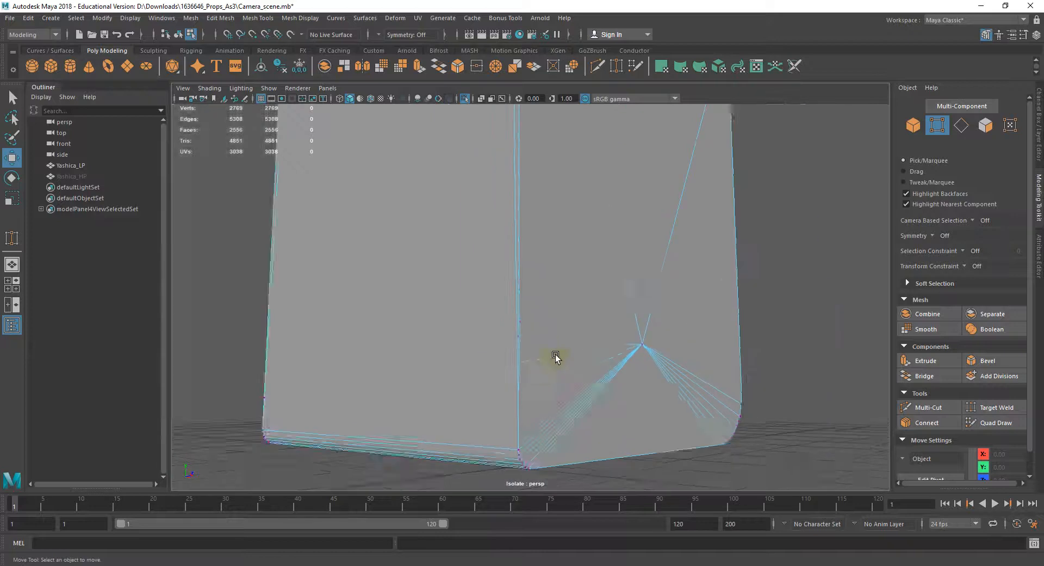
{"action": "scroll", "coordinate": [535, 305], "scroll_direction": "up", "scroll_amount": 2}
{"action": "scroll", "coordinate": [539, 351], "scroll_direction": "up", "scroll_amount": 1}
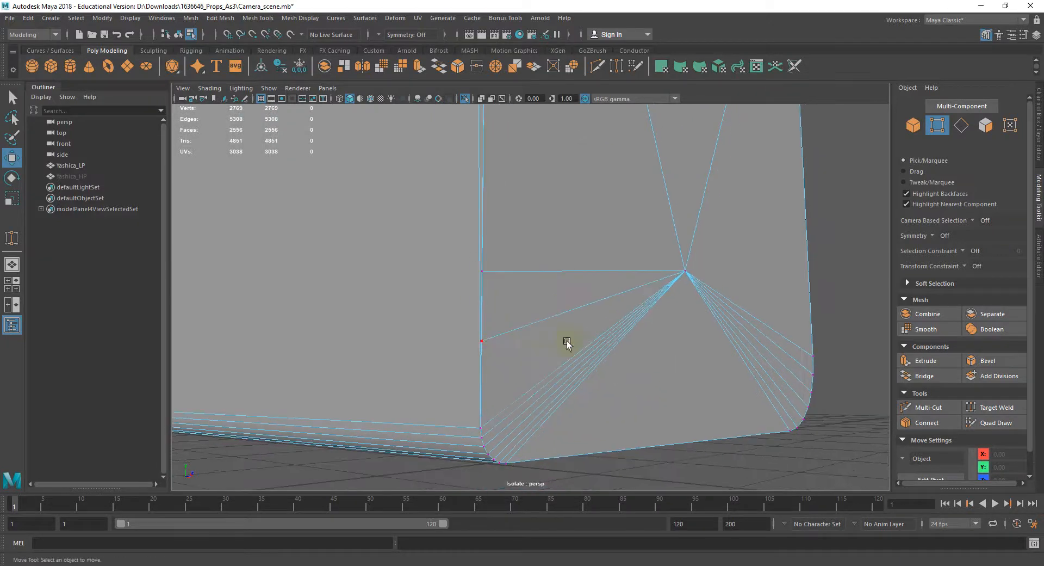
{"action": "left_click", "coordinate": [993, 406]}
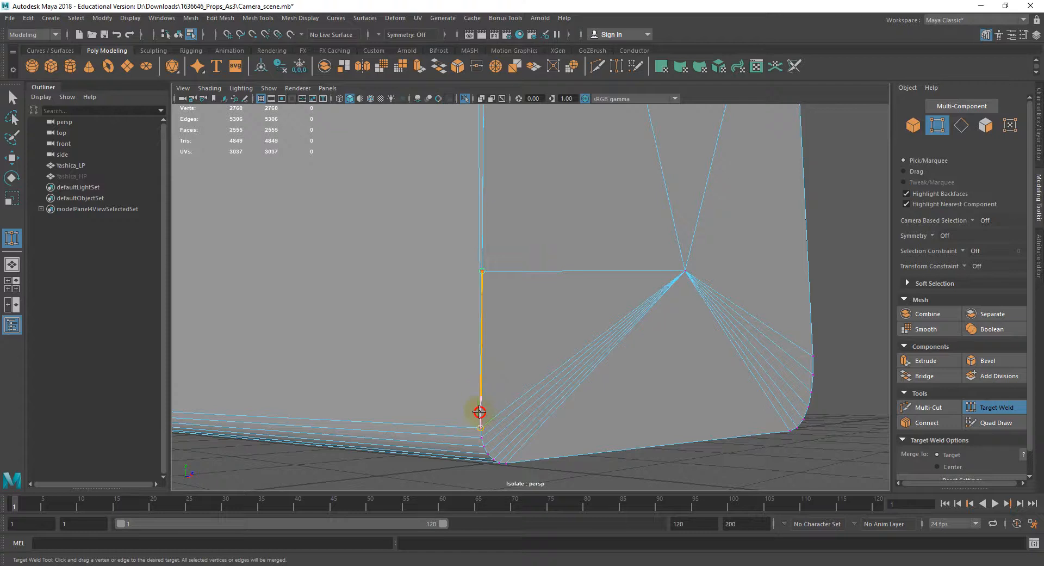
{"action": "left_click_drag", "start_coordinate": [480, 431], "coordinate": [480, 430]}
Target-weld the matching extra vertex on the opposite vertical front edge down to the start of its rounded corner.
{"action": "scroll", "coordinate": [494, 302], "scroll_direction": "down", "scroll_amount": 3}
{"action": "left_click_drag", "start_coordinate": [536, 288], "coordinate": [615, 319], "text": "alt"}
{"action": "middle_click_drag", "start_coordinate": [615, 320], "coordinate": [594, 281], "text": "alt"}
{"action": "scroll", "coordinate": [560, 321], "scroll_direction": "up", "scroll_amount": 2}
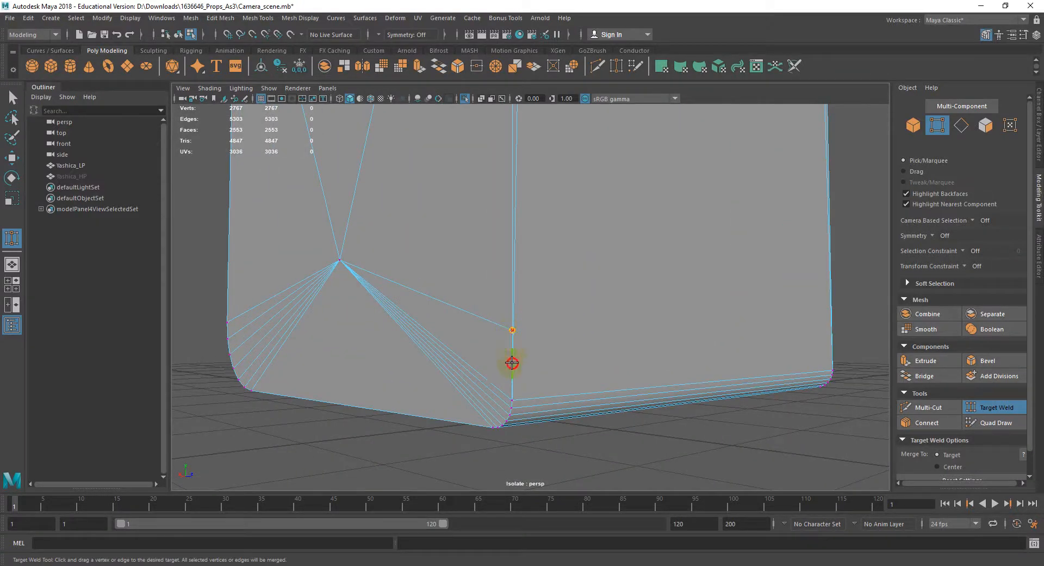
{"action": "scroll", "coordinate": [516, 381], "scroll_direction": "down", "scroll_amount": 3}
{"action": "middle_click_drag", "start_coordinate": [535, 207], "coordinate": [536, 284], "text": "alt"}
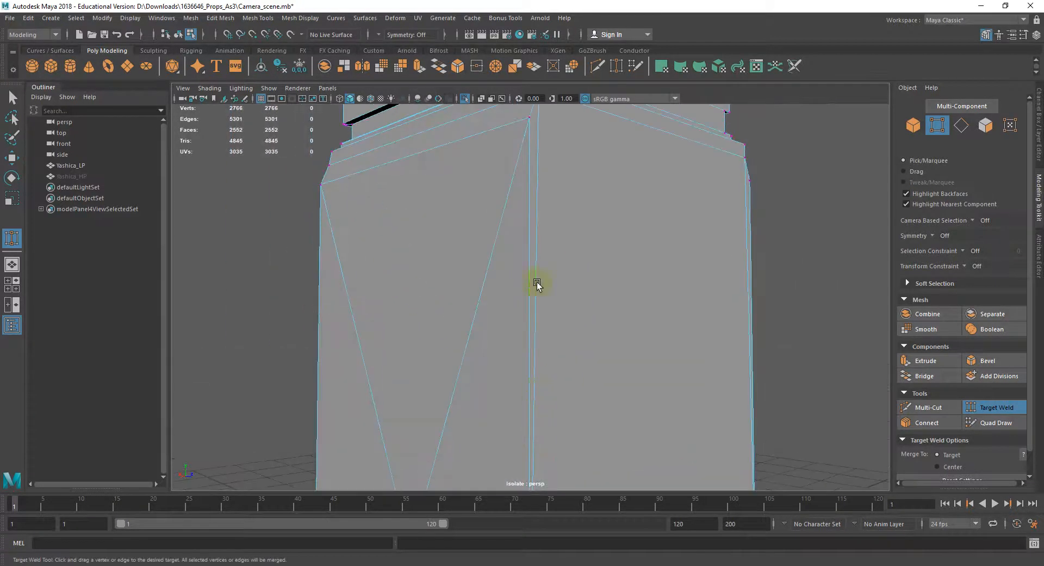
{"action": "key", "text": "w"}
Show the full camera, select all faces of the main body shell in face mode, and isolate them.
{"action": "left_click_drag", "start_coordinate": [541, 237], "coordinate": [581, 284], "text": "alt"}
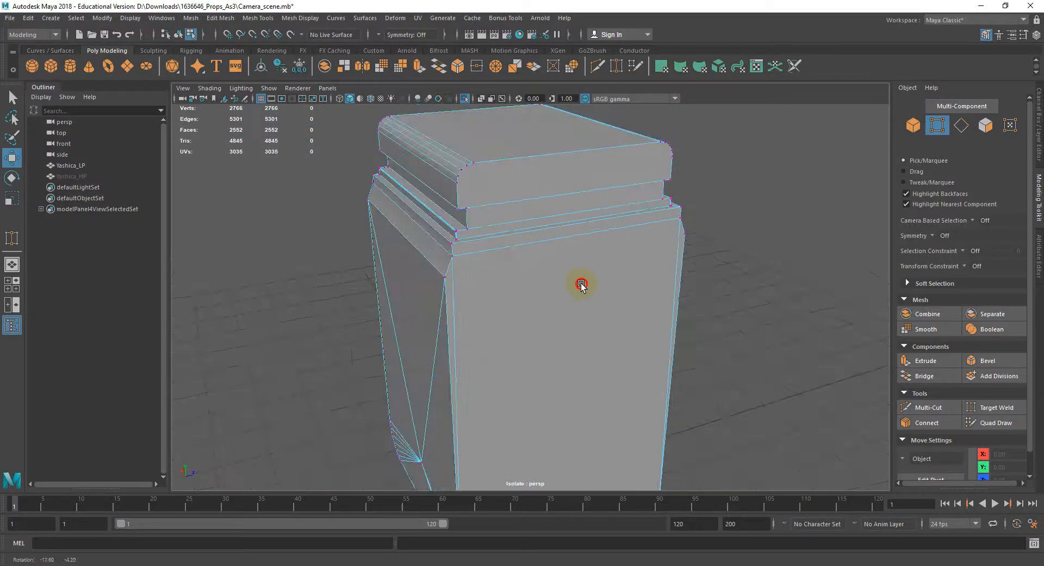
{"action": "scroll", "coordinate": [585, 293], "scroll_direction": "down", "scroll_amount": 3}
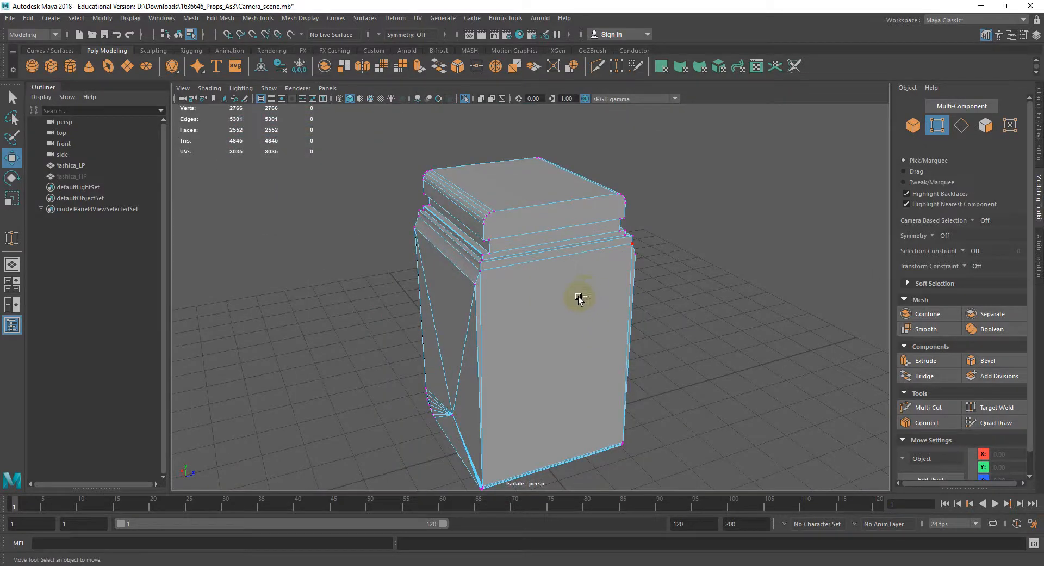
{"action": "key", "text": "ctrl+1"}
{"action": "right_click", "coordinate": [587, 269]}
{"action": "right_click_drag", "start_coordinate": [587, 269], "coordinate": [588, 300]}
{"action": "left_click_drag", "start_coordinate": [589, 301], "coordinate": [537, 268], "text": "alt"}
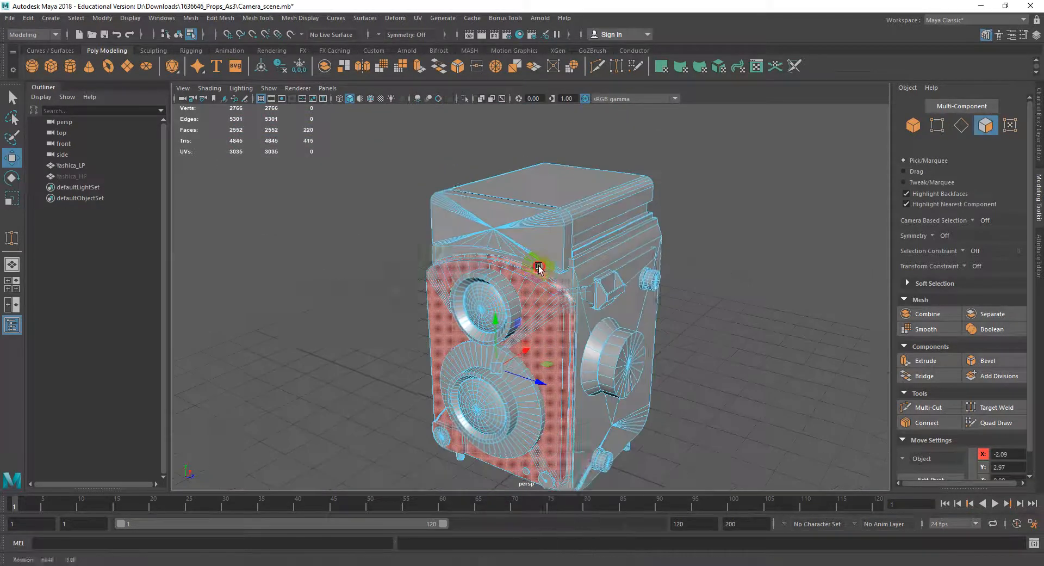
{"action": "double_click", "coordinate": [583, 271]}
{"action": "key", "text": "ctrl+1"}
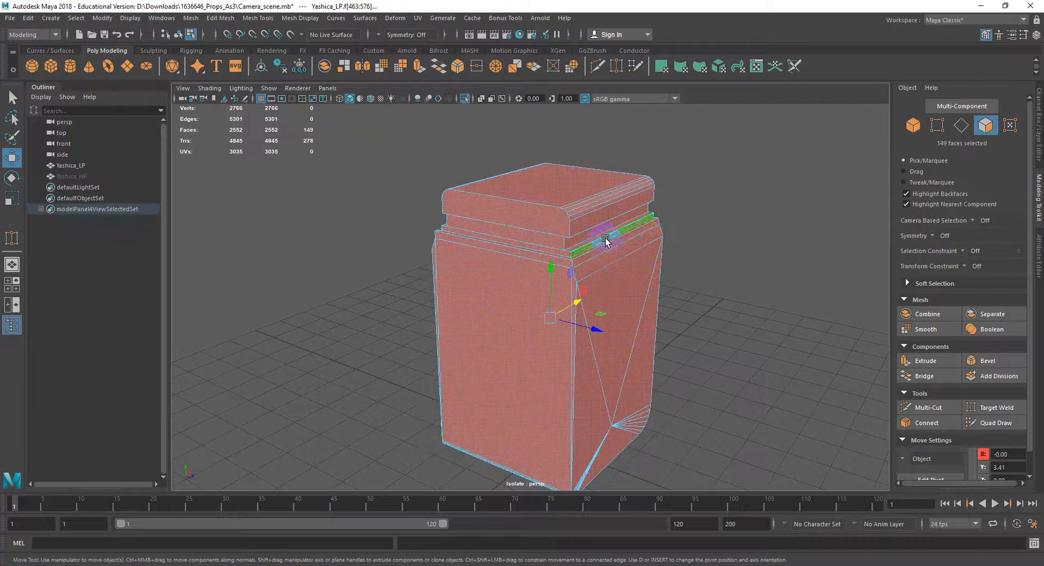
Open the UV Editor and place its window beside the body in the viewport.
{"action": "left_click", "coordinate": [417, 18]}
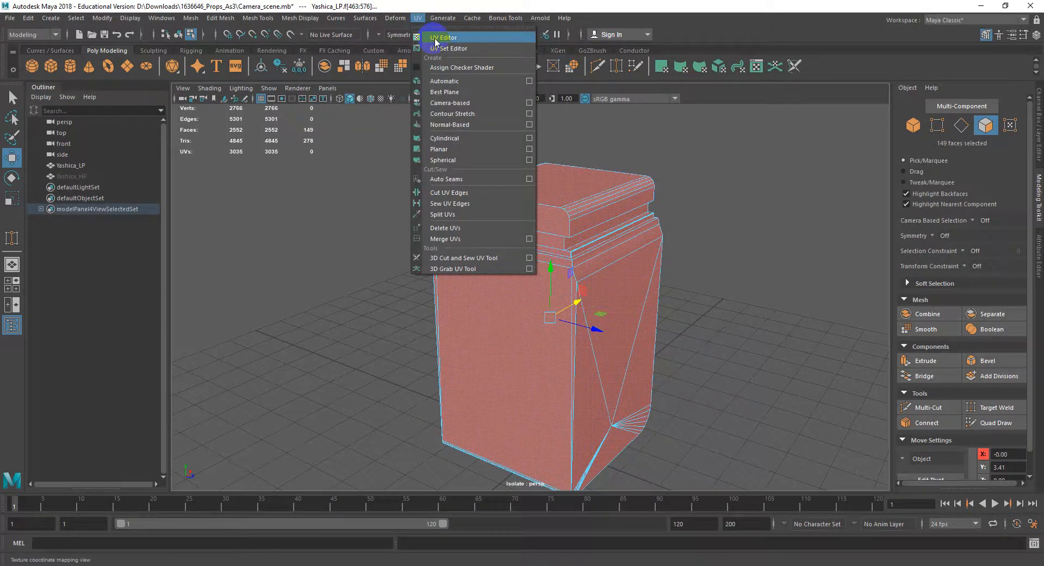
{"action": "left_click", "coordinate": [436, 37]}
{"action": "left_click_drag", "start_coordinate": [442, 265], "coordinate": [655, 58]}
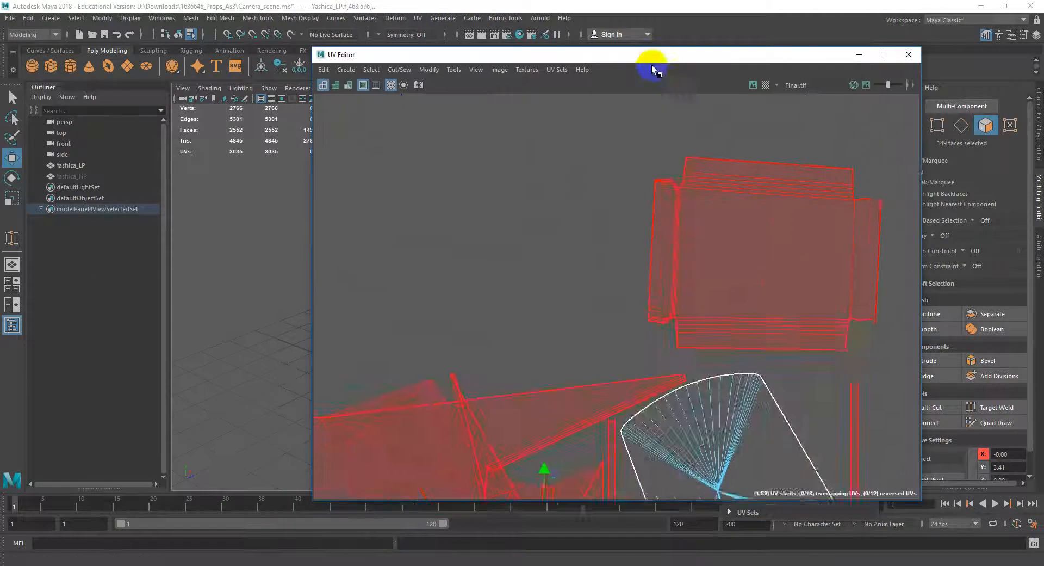
{"action": "left_click_drag", "start_coordinate": [528, 57], "coordinate": [897, 82]}
Undo the accidental changes and select only the large front face, the strip above it and the two narrow side strips.
{"action": "left_click_drag", "start_coordinate": [460, 268], "coordinate": [550, 248], "text": "alt"}
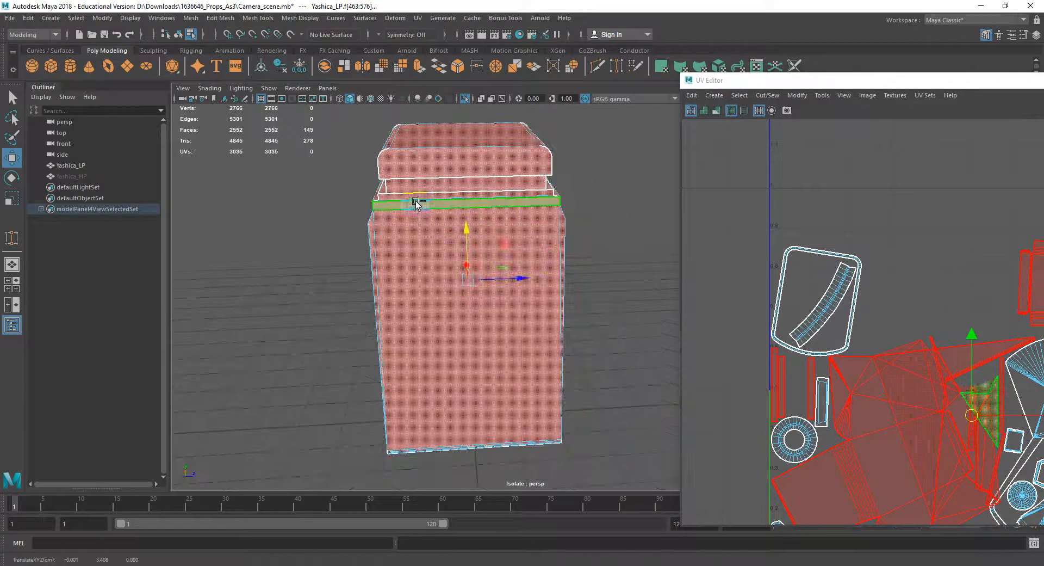
{"action": "left_click", "coordinate": [671, 289]}
{"action": "key", "text": "ctrl+z"}
{"action": "key", "text": "ctrl+z"}
{"action": "left_click", "coordinate": [581, 216]}
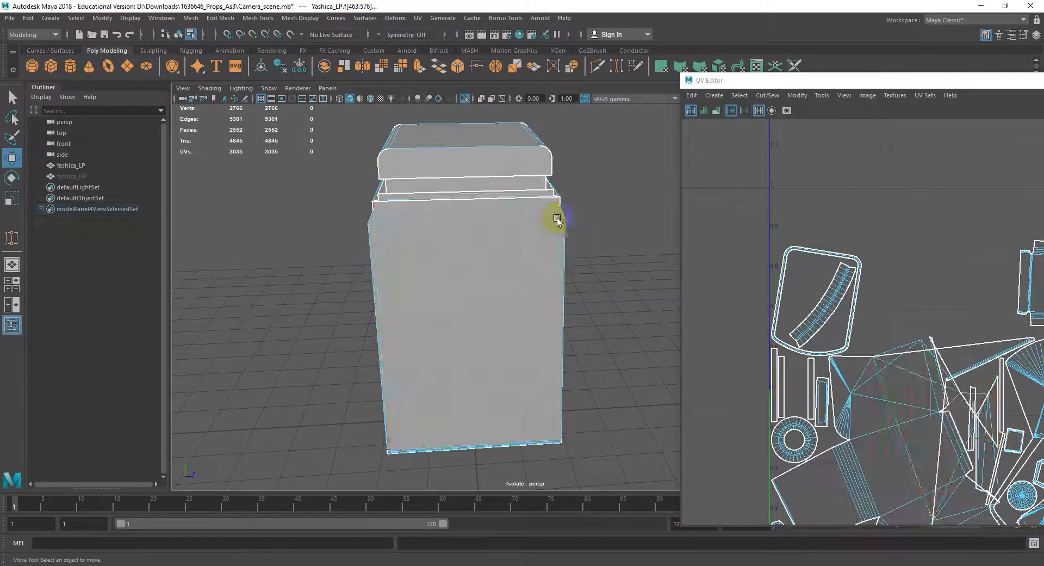
{"action": "left_click", "coordinate": [519, 222]}
{"action": "left_click", "coordinate": [460, 204], "text": "shift"}
{"action": "left_click", "coordinate": [375, 224], "text": "shift"}
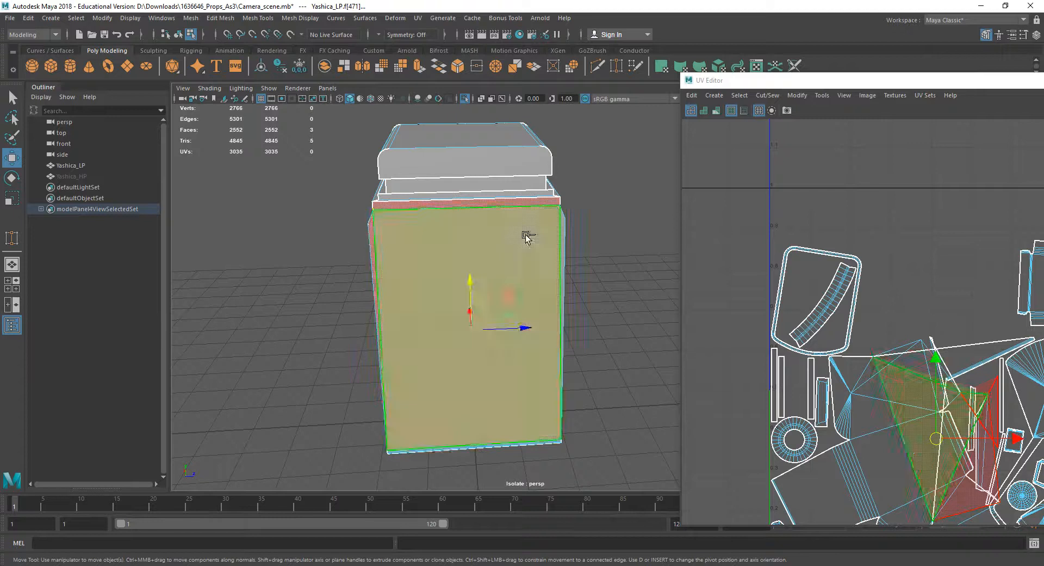
{"action": "left_click", "coordinate": [566, 236], "text": "shift"}
Apply a planar UV projection to the selected front faces and turn on textured display.
{"action": "left_click", "coordinate": [832, 87]}
{"action": "left_click_drag", "start_coordinate": [833, 87], "coordinate": [702, 43]}
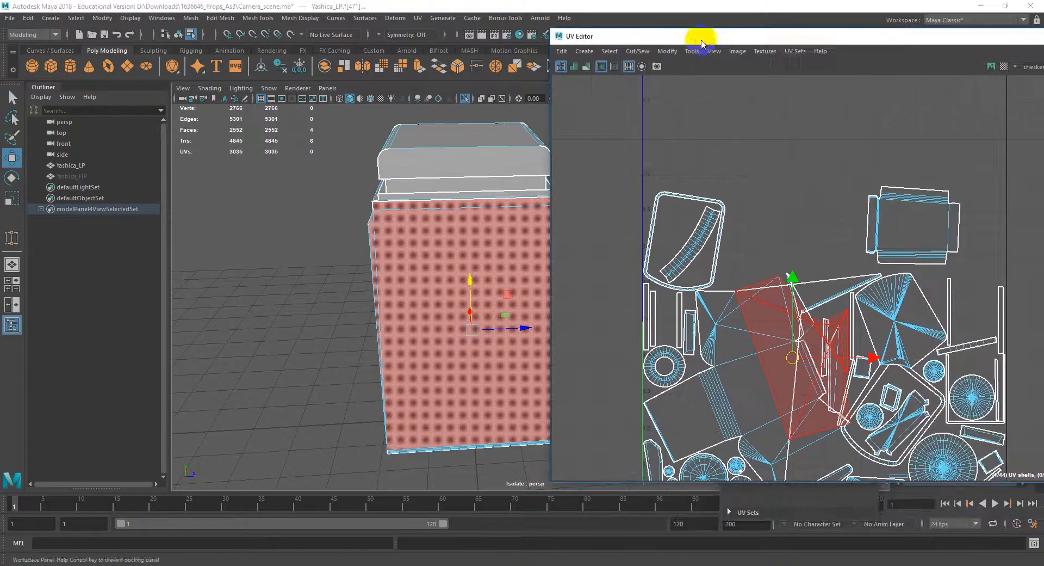
{"action": "left_click_drag", "start_coordinate": [544, 261], "coordinate": [813, 142], "text": "alt"}
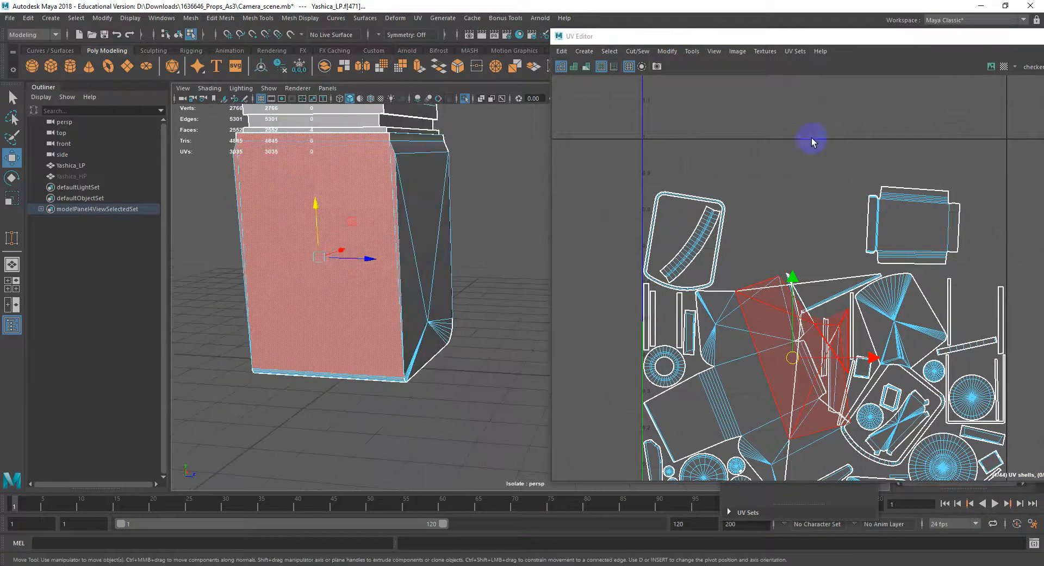
{"action": "left_click", "coordinate": [584, 50]}
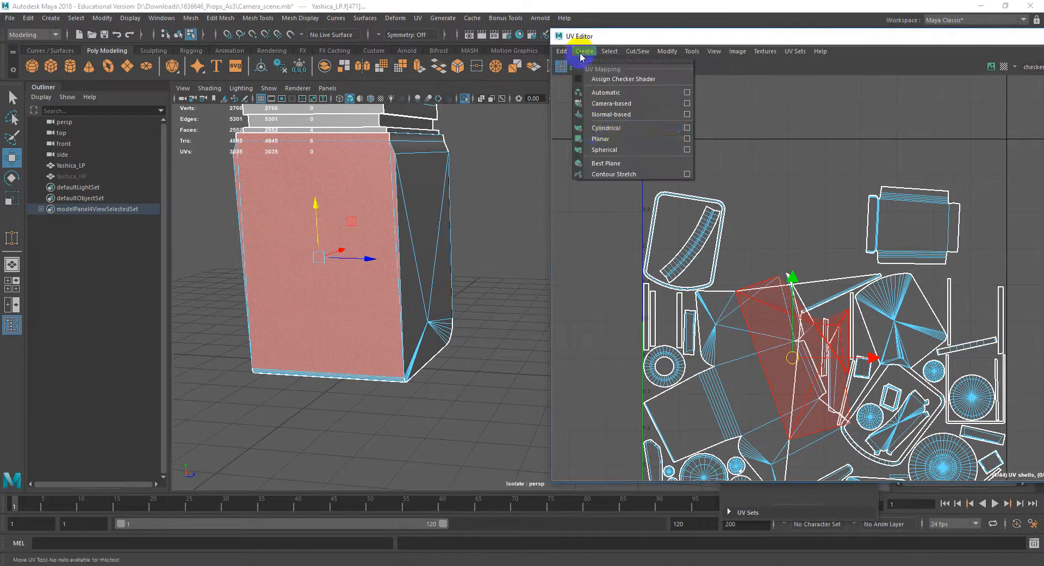
{"action": "left_click", "coordinate": [596, 140]}
{"action": "key", "text": "f"}
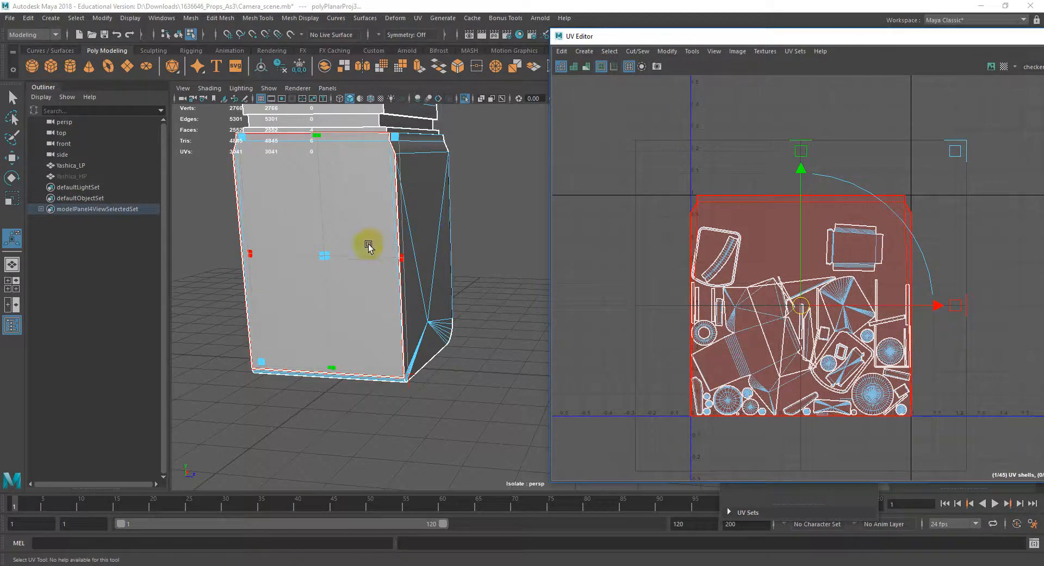
{"action": "key", "text": "6"}
{"action": "scroll", "coordinate": [836, 293], "scroll_direction": "down", "scroll_amount": 2}
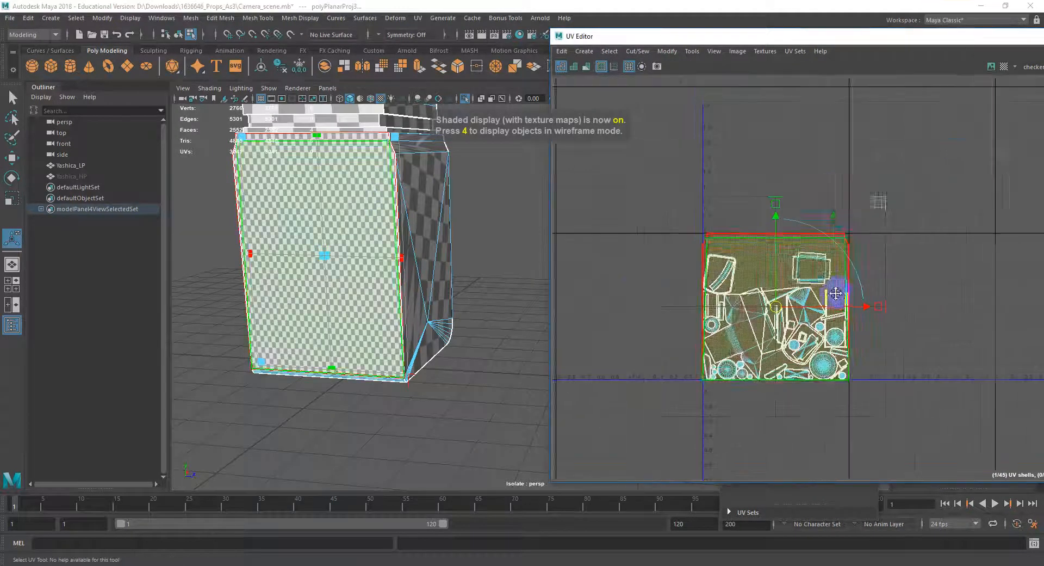
Select all of the camera's UV shells and lay them out, fixing the mesh's non-manifold geometry.
{"action": "middle_click_drag", "start_coordinate": [836, 293], "coordinate": [814, 293], "text": "alt"}
{"action": "right_click_drag", "start_coordinate": [805, 254], "coordinate": [743, 240]}
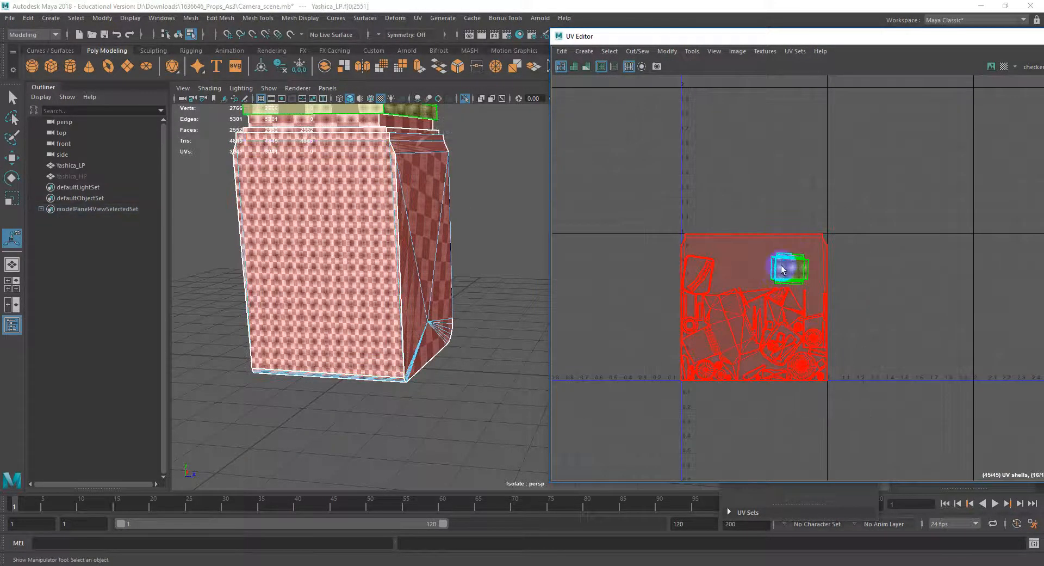
{"action": "right_click_drag", "start_coordinate": [784, 269], "coordinate": [660, 278], "text": "shift"}
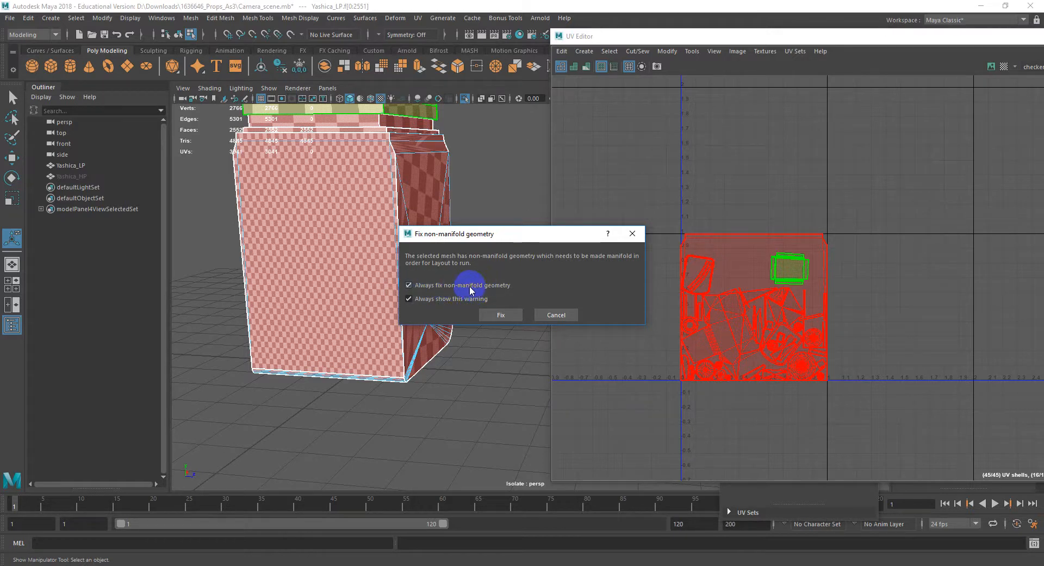
{"action": "left_click", "coordinate": [499, 315]}
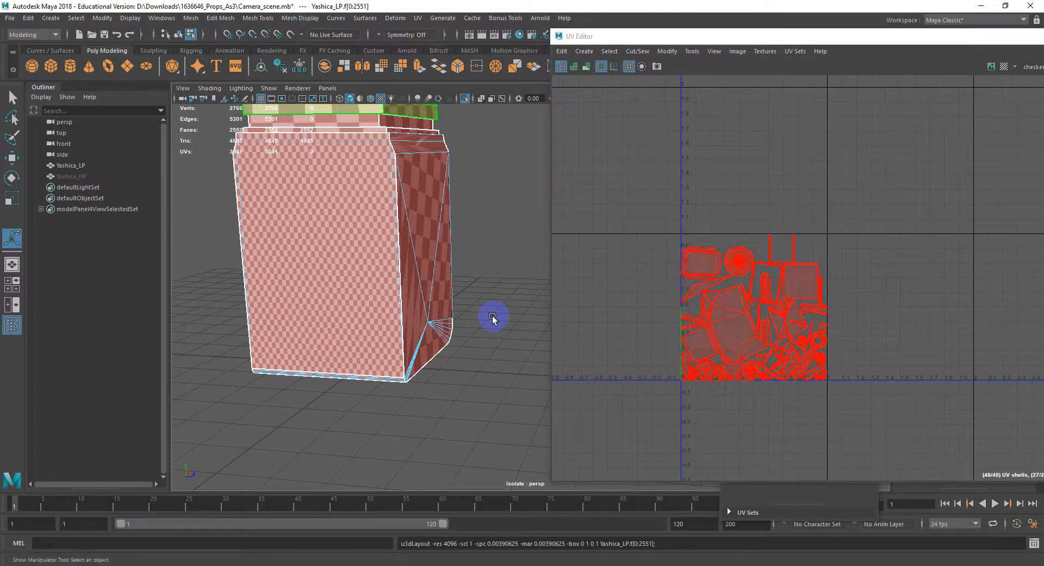
Show the full camera again and examine where the thin U-shaped UV shell lies on the model.
{"action": "left_click", "coordinate": [797, 243]}
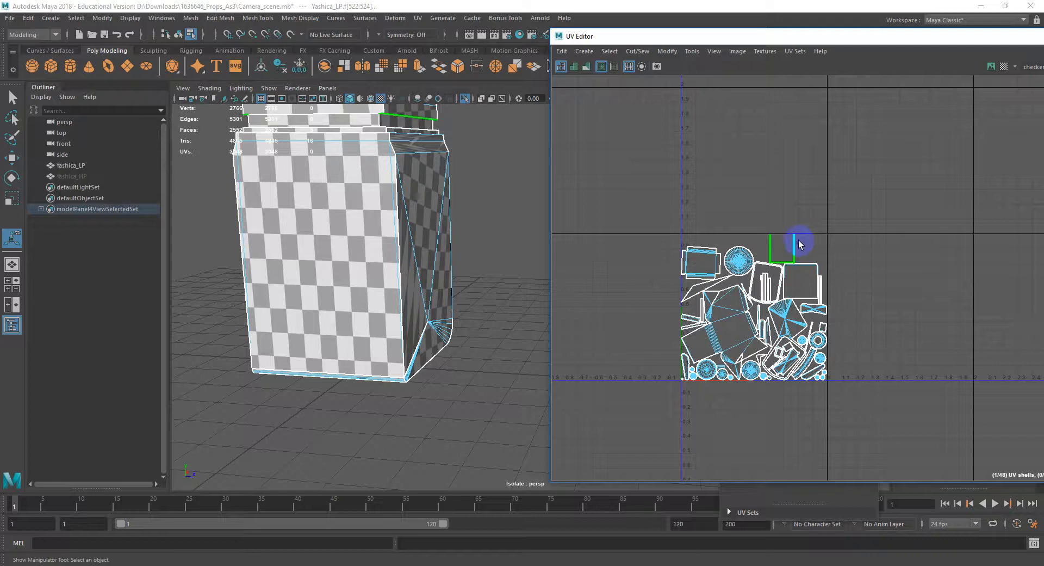
{"action": "left_click_drag", "start_coordinate": [376, 221], "coordinate": [369, 306], "text": "alt"}
{"action": "left_click", "coordinate": [427, 278]}
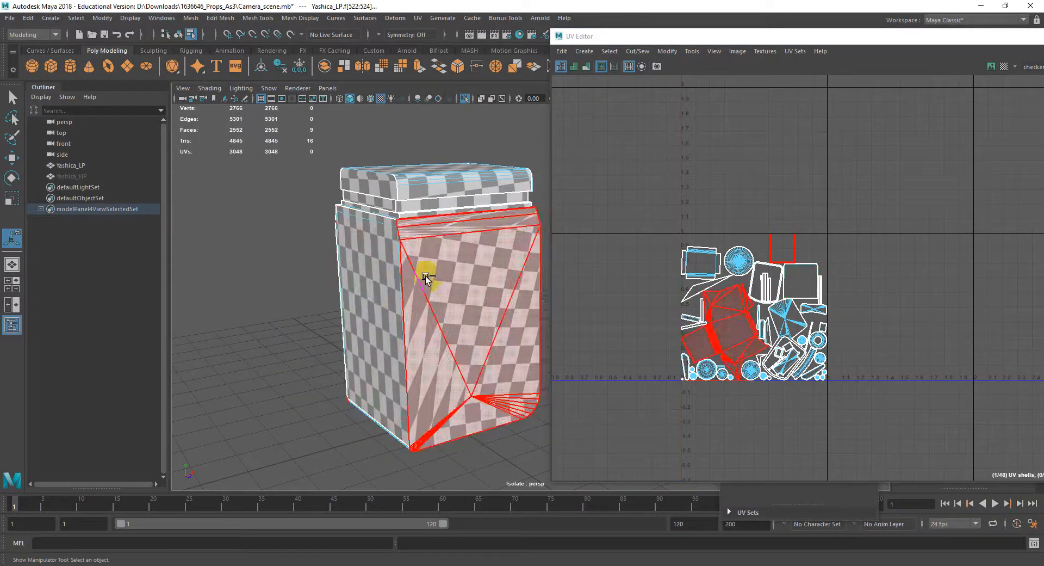
{"action": "key", "text": "ctrl+1"}
{"action": "left_click", "coordinate": [797, 243]}
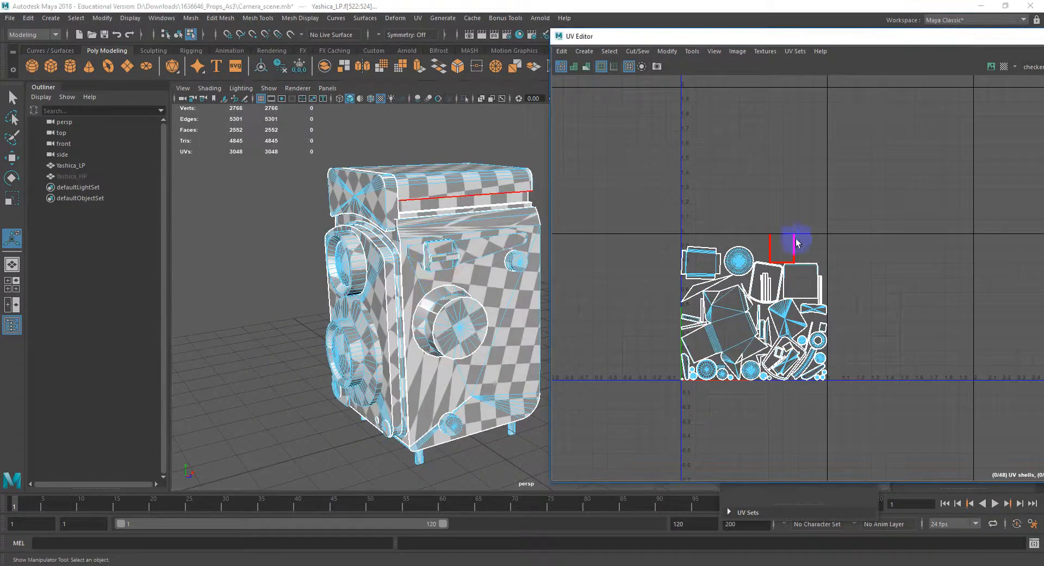
{"action": "left_click", "coordinate": [795, 245]}
{"action": "left_click_drag", "start_coordinate": [478, 226], "coordinate": [320, 218], "text": "alt"}
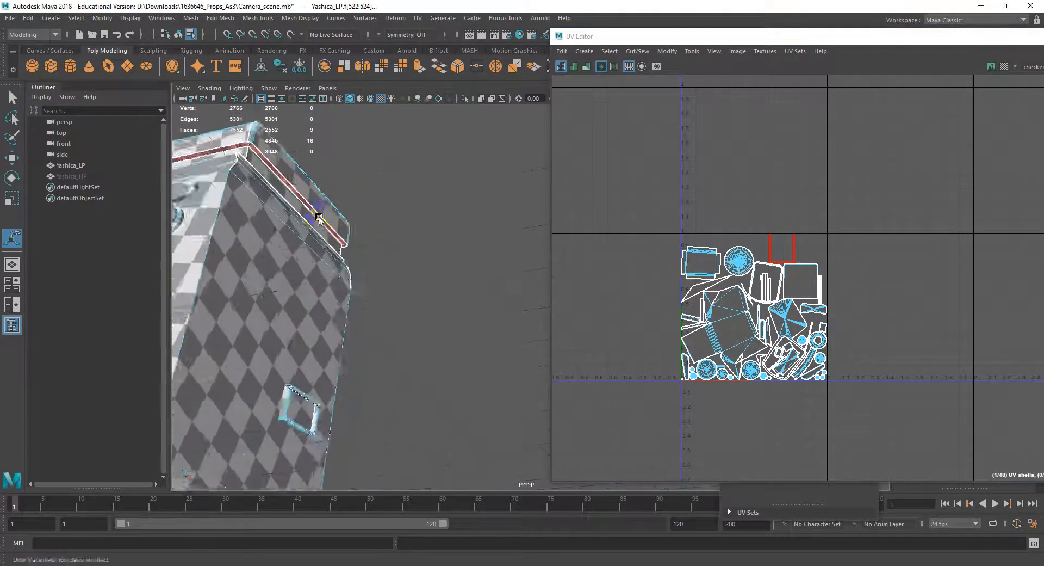
{"action": "middle_click_drag", "start_coordinate": [319, 219], "coordinate": [401, 270], "text": "alt"}
{"action": "right_click_drag", "start_coordinate": [402, 270], "coordinate": [457, 267], "text": "alt"}
{"action": "middle_click_drag", "start_coordinate": [381, 245], "coordinate": [476, 279], "text": "alt"}
{"action": "right_click_drag", "start_coordinate": [631, 282], "coordinate": [837, 266], "text": "alt"}
{"action": "middle_click_drag", "start_coordinate": [705, 252], "coordinate": [794, 276], "text": "alt"}
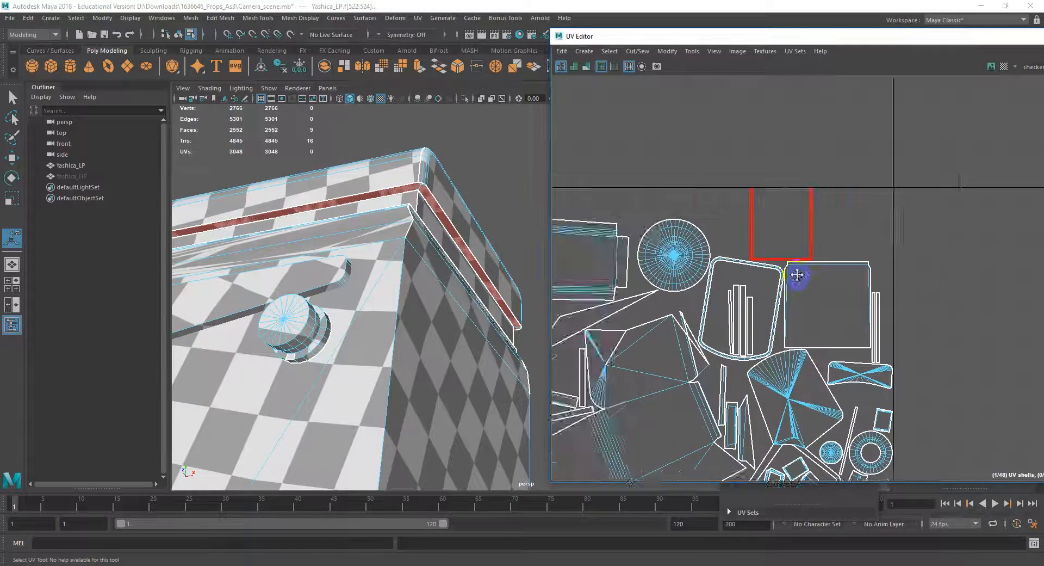
Select the rounded frame-shaped UV shell and examine its layout and its place behind the camera's front plate.
{"action": "right_click_drag", "start_coordinate": [794, 275], "coordinate": [854, 272], "text": "alt"}
{"action": "middle_click_drag", "start_coordinate": [734, 262], "coordinate": [743, 300], "text": "alt"}
{"action": "left_click", "coordinate": [711, 286]}
{"action": "right_click_drag", "start_coordinate": [716, 293], "coordinate": [642, 296], "text": "alt"}
{"action": "right_click_drag", "start_coordinate": [474, 303], "coordinate": [375, 306], "text": "alt"}
{"action": "left_click_drag", "start_coordinate": [364, 308], "coordinate": [427, 348], "text": "alt"}
{"action": "middle_click_drag", "start_coordinate": [427, 359], "coordinate": [525, 340], "text": "alt"}
{"action": "scroll", "coordinate": [753, 330], "scroll_direction": "up", "scroll_amount": 10}
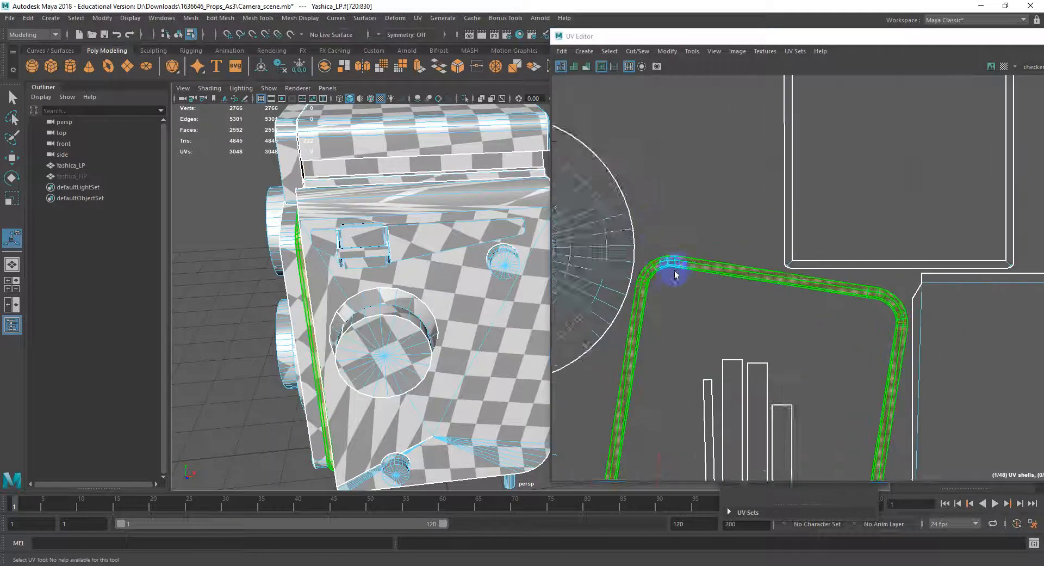
Select the crosswise edges at the four corners of the rounded frame-shaped UV shell and cut the UVs along them.
{"action": "middle_click_drag", "start_coordinate": [671, 263], "coordinate": [670, 212], "text": "alt"}
{"action": "right_click_drag", "start_coordinate": [670, 209], "coordinate": [669, 174]}
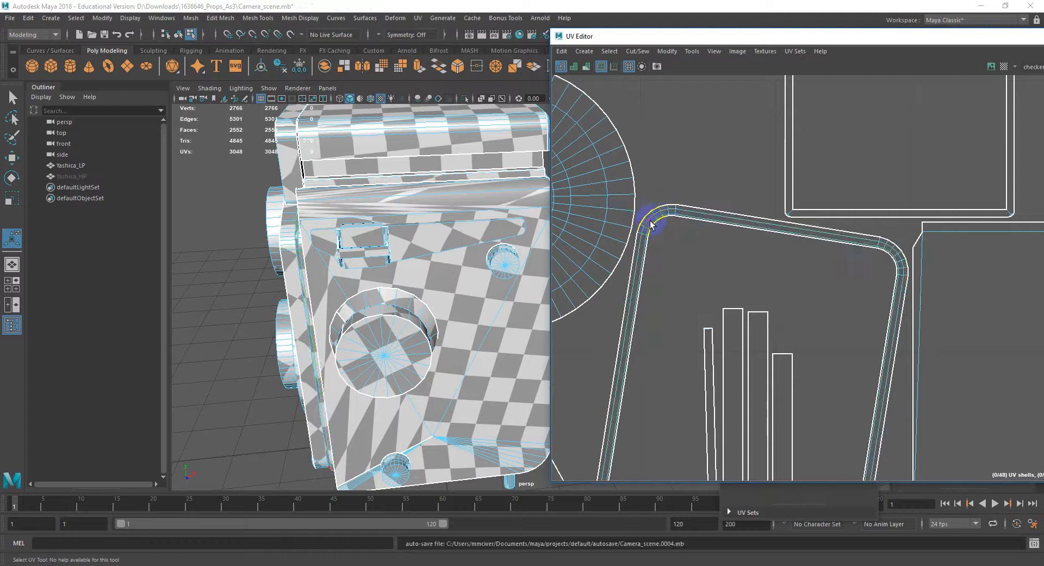
{"action": "double_click", "coordinate": [655, 219]}
{"action": "middle_click_drag", "start_coordinate": [883, 271], "coordinate": [759, 277], "text": "alt"}
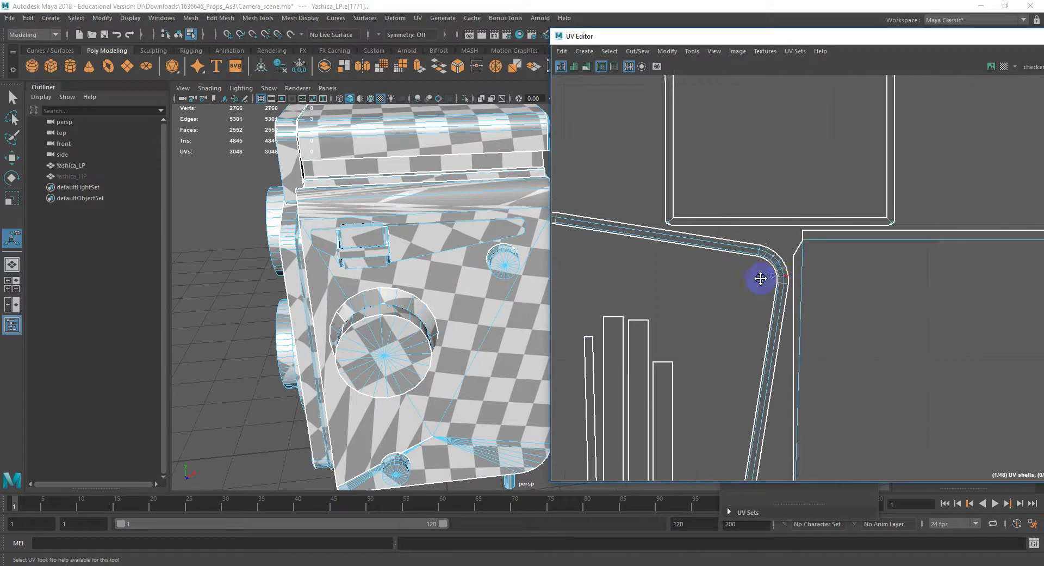
{"action": "right_click_drag", "start_coordinate": [760, 277], "coordinate": [776, 262], "text": "alt"}
{"action": "middle_click_drag", "start_coordinate": [776, 262], "coordinate": [823, 270], "text": "alt"}
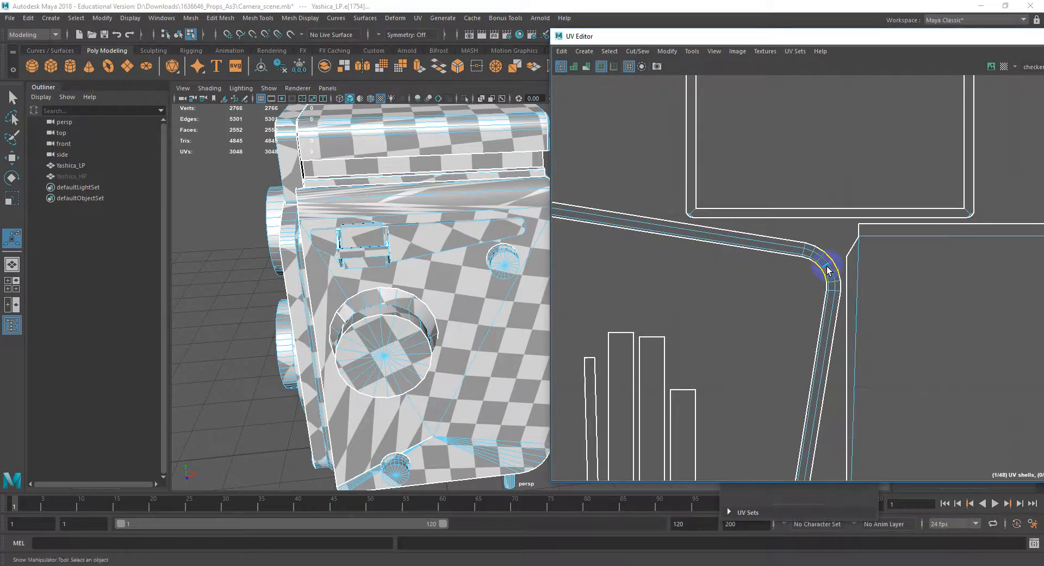
{"action": "right_click_drag", "start_coordinate": [828, 271], "coordinate": [775, 348], "text": "alt"}
{"action": "middle_click_drag", "start_coordinate": [775, 348], "coordinate": [842, 76], "text": "alt"}
{"action": "middle_click_drag", "start_coordinate": [827, 243], "coordinate": [763, 287], "text": "alt"}
{"action": "right_click_drag", "start_coordinate": [763, 287], "coordinate": [801, 302], "text": "alt"}
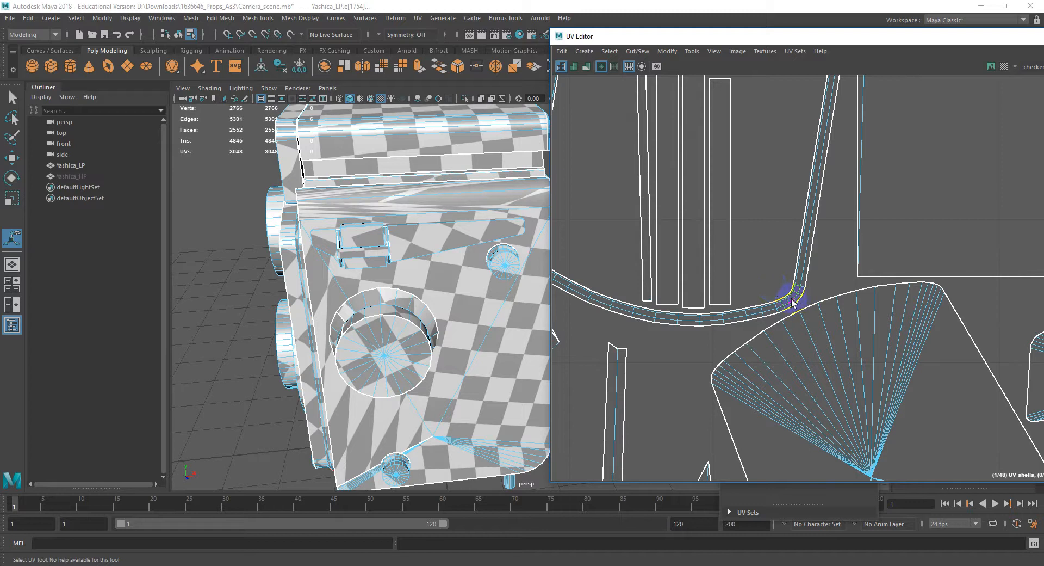
{"action": "middle_click_drag", "start_coordinate": [708, 273], "coordinate": [882, 300], "text": "alt"}
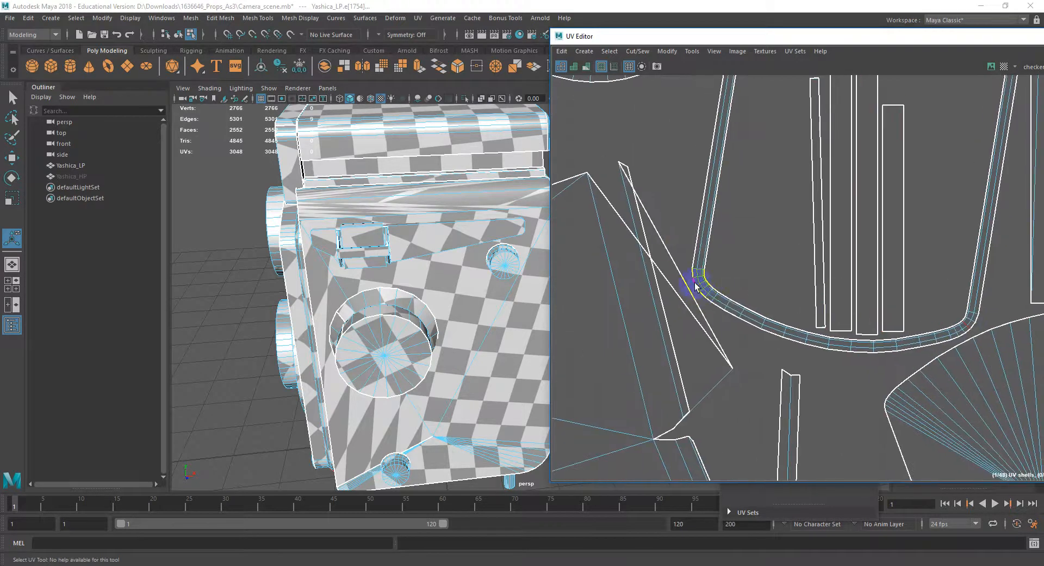
{"action": "right_click_drag", "start_coordinate": [702, 281], "coordinate": [663, 298], "text": "shift"}
Select the diagonal edges at both corners of the thin U-shaped UV shell and cut the UVs there.
{"action": "right_click_drag", "start_coordinate": [784, 229], "coordinate": [748, 239], "text": "alt"}
{"action": "middle_click_drag", "start_coordinate": [781, 187], "coordinate": [710, 284], "text": "alt"}
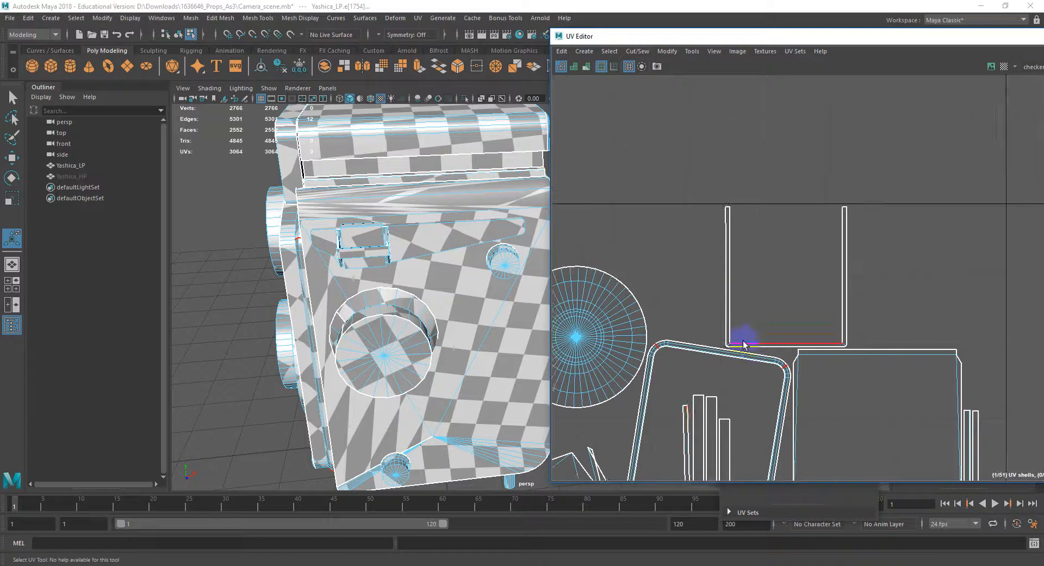
{"action": "right_click_drag", "start_coordinate": [735, 343], "coordinate": [771, 348], "text": "alt"}
{"action": "scroll", "coordinate": [724, 344], "scroll_direction": "up", "scroll_amount": 10}
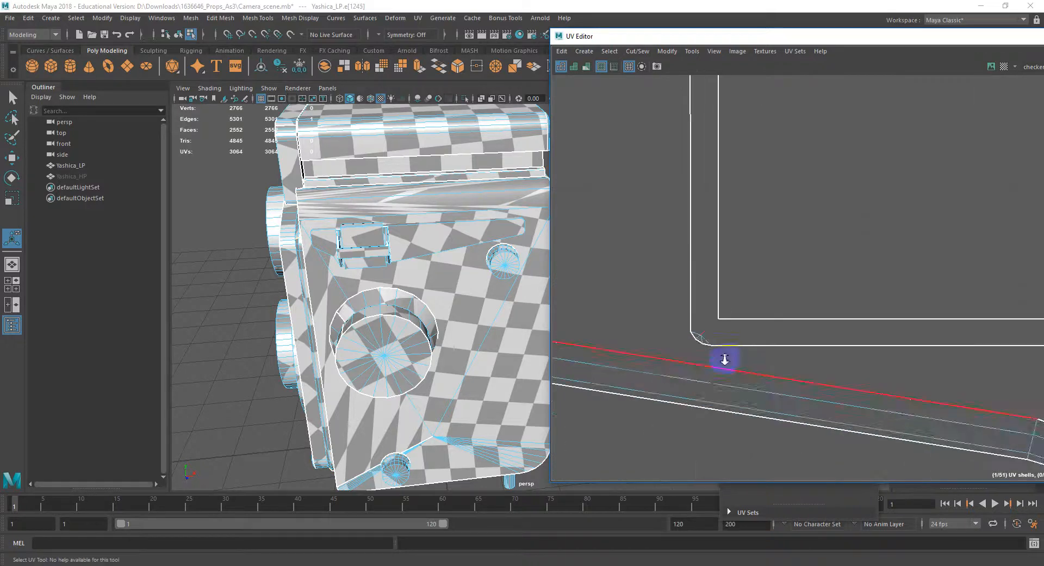
{"action": "left_click", "coordinate": [680, 318], "text": "shift"}
{"action": "scroll", "coordinate": [757, 316], "scroll_direction": "down", "scroll_amount": 3}
{"action": "middle_click_drag", "start_coordinate": [909, 312], "coordinate": [801, 325], "text": "alt"}
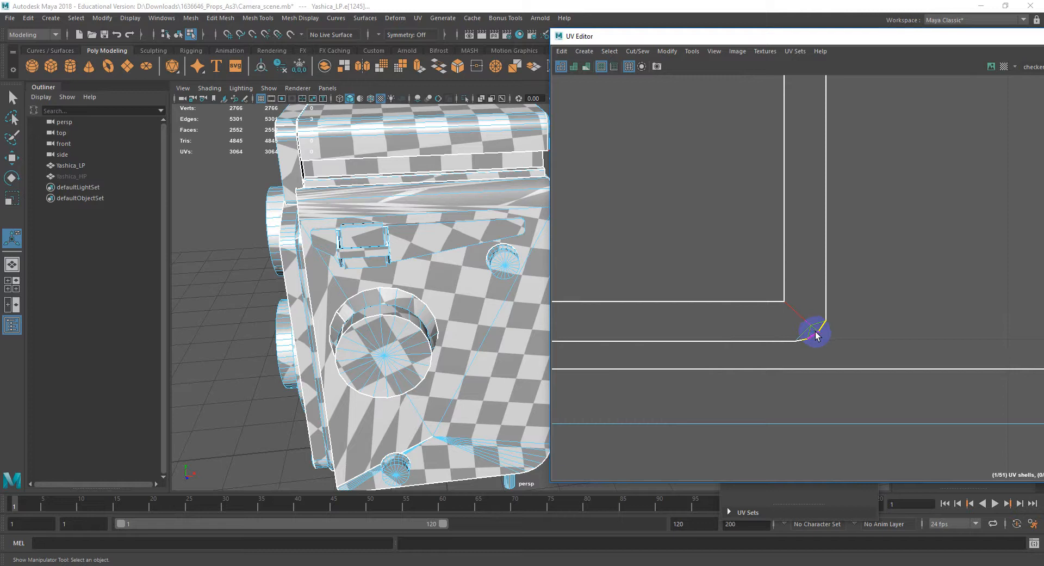
{"action": "left_click", "coordinate": [818, 331], "text": "shift"}
{"action": "right_click", "coordinate": [818, 331], "text": "shift"}
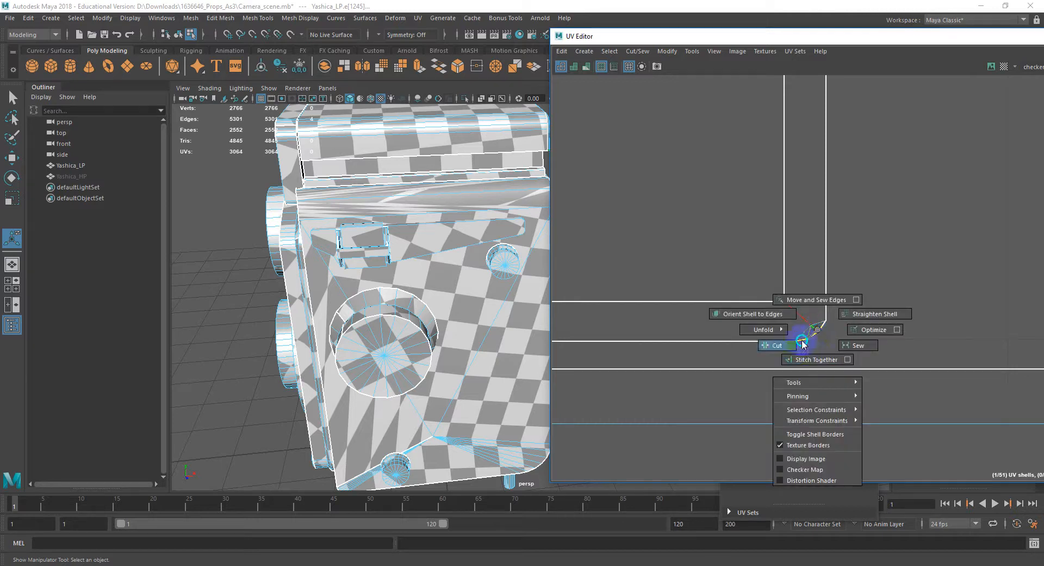
{"action": "left_click", "coordinate": [777, 344]}
{"action": "scroll", "coordinate": [721, 326], "scroll_direction": "down", "scroll_amount": 6}
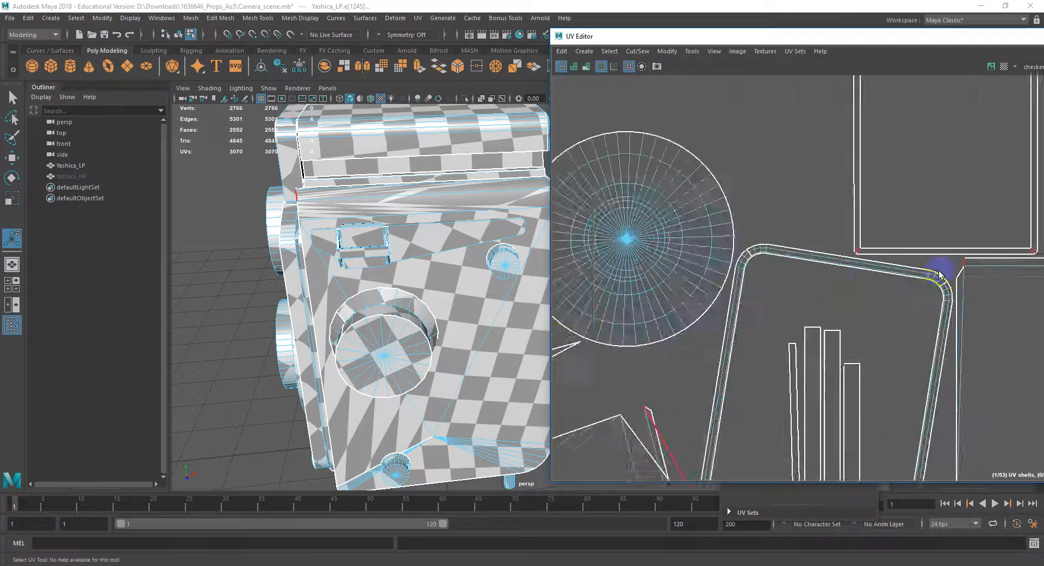
Select the long triangular face in the UV layout and locate it on the whole camera.
{"action": "middle_click_drag", "start_coordinate": [784, 304], "coordinate": [820, 227], "text": "alt"}
{"action": "scroll", "coordinate": [821, 227], "scroll_direction": "down", "scroll_amount": 2}
{"action": "right_click_drag", "start_coordinate": [675, 247], "coordinate": [670, 274]}
{"action": "double_click", "coordinate": [668, 272]}
{"action": "left_click", "coordinate": [668, 272]}
{"action": "left_click_drag", "start_coordinate": [387, 304], "coordinate": [486, 299], "text": "alt"}
{"action": "right_click_drag", "start_coordinate": [486, 299], "coordinate": [414, 277], "text": "alt"}
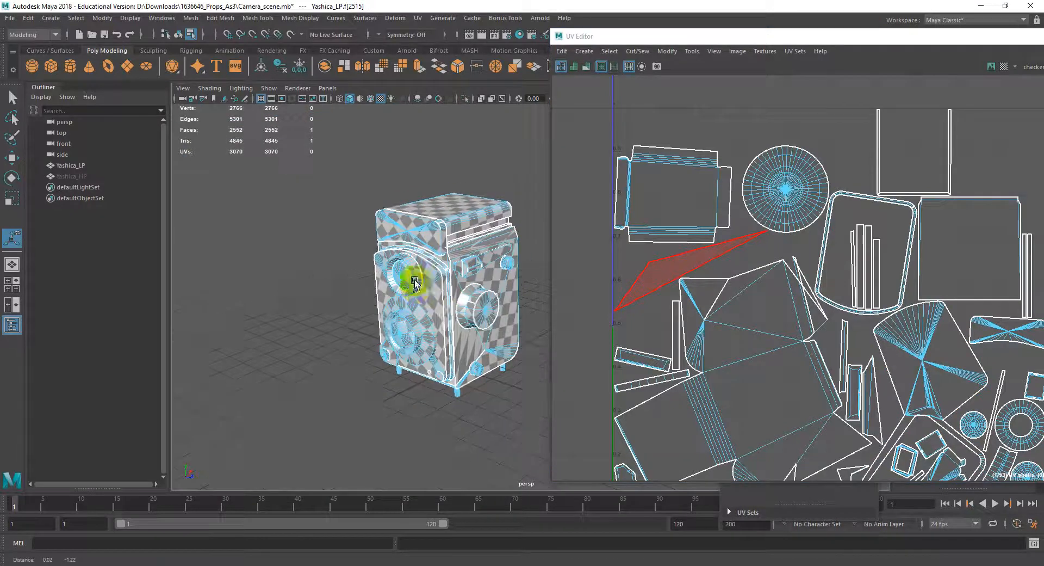
Frame the selected triangular face in wireframe display and examine how it spans the camera's side panel.
{"action": "key", "text": "f"}
{"action": "key", "text": "4"}
{"action": "left_click_drag", "start_coordinate": [428, 293], "coordinate": [550, 297], "text": "alt"}
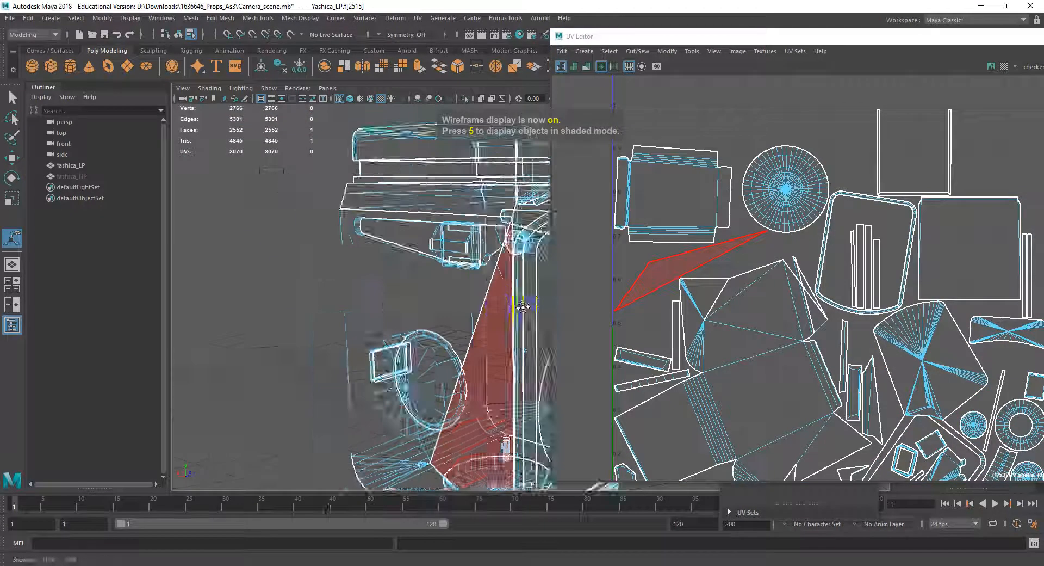
{"action": "middle_click_drag", "start_coordinate": [506, 311], "coordinate": [443, 286], "text": "alt"}
{"action": "right_click_drag", "start_coordinate": [443, 284], "coordinate": [397, 295], "text": "alt"}
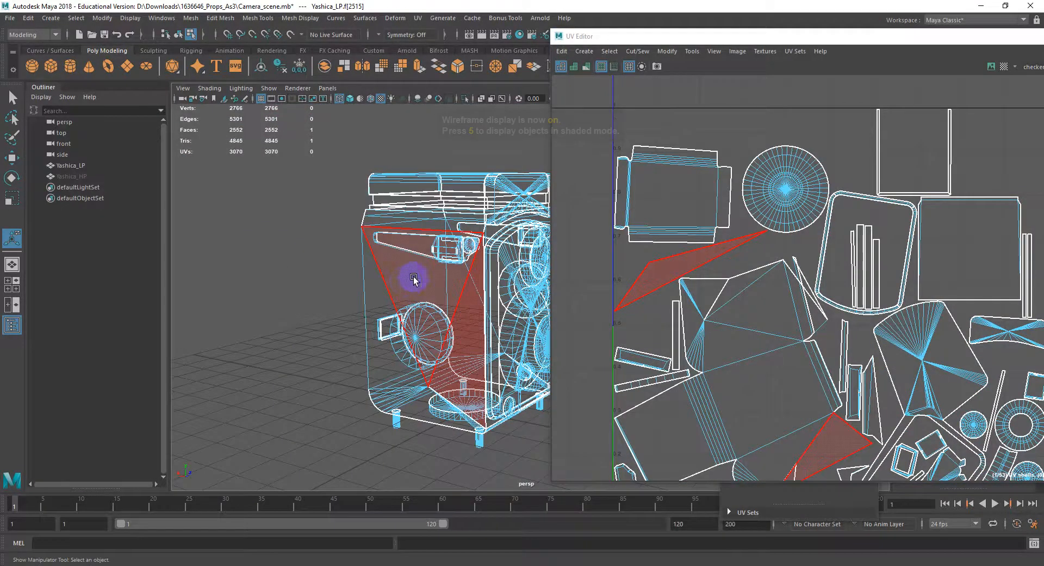
{"action": "middle_click_drag", "start_coordinate": [442, 287], "coordinate": [374, 250], "text": "alt"}
{"action": "scroll", "coordinate": [767, 340], "scroll_direction": "down", "scroll_amount": 5}
{"action": "middle_click_drag", "start_coordinate": [747, 345], "coordinate": [740, 329], "text": "alt"}
{"action": "scroll", "coordinate": [373, 245], "scroll_direction": "up", "scroll_amount": 3}
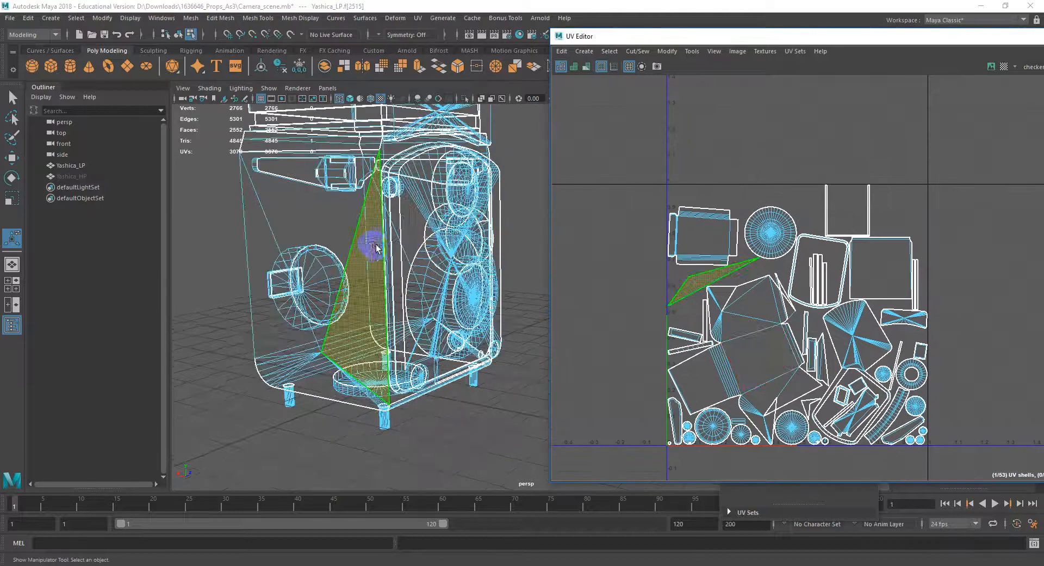
{"action": "left_click_drag", "start_coordinate": [374, 249], "coordinate": [409, 250], "text": "alt"}
Convert the side panel's inner vertex to its surrounding faces, apply a planar UV projection from the X axis, and turn on textured display.
{"action": "right_click_drag", "start_coordinate": [374, 234], "coordinate": [363, 371]}
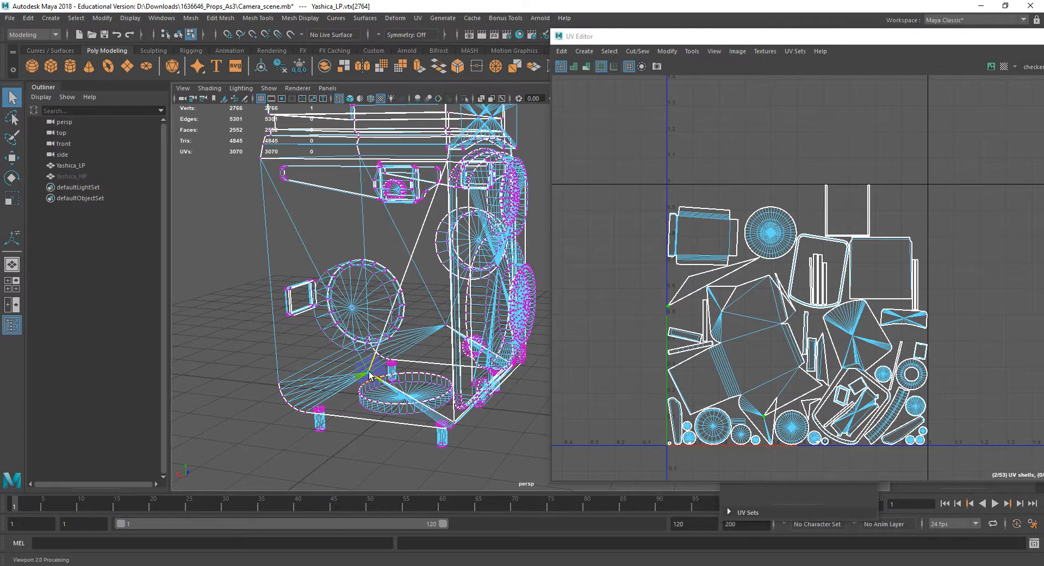
{"action": "right_click_drag", "start_coordinate": [370, 374], "coordinate": [361, 432], "text": "ctrl"}
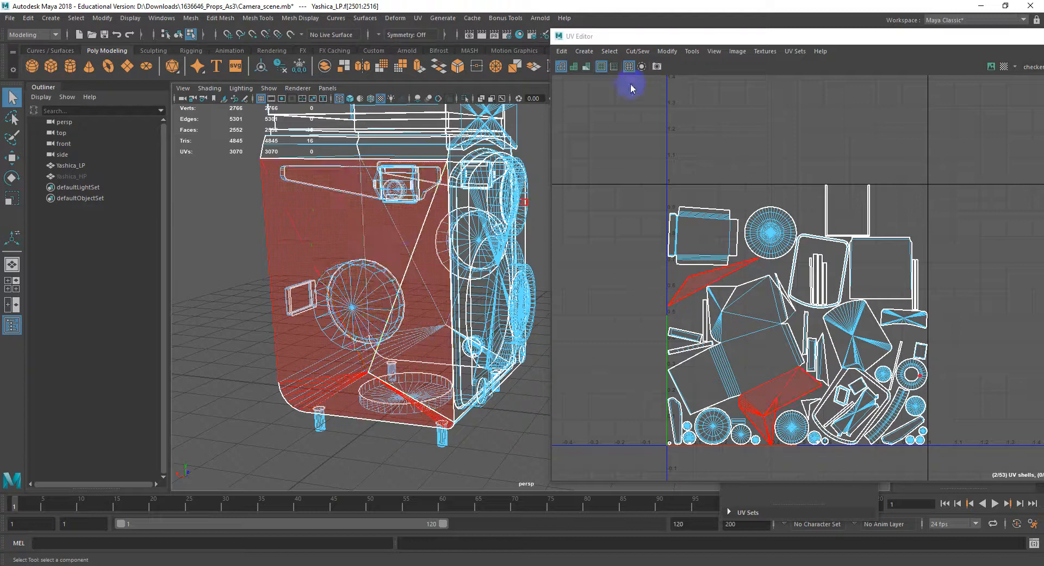
{"action": "left_click", "coordinate": [593, 54]}
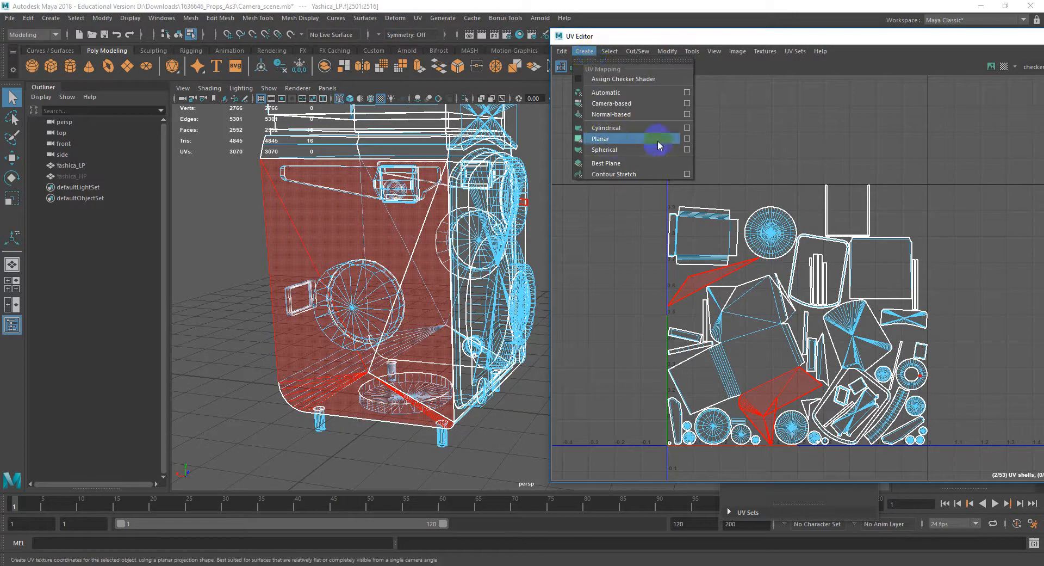
{"action": "left_click", "coordinate": [683, 139]}
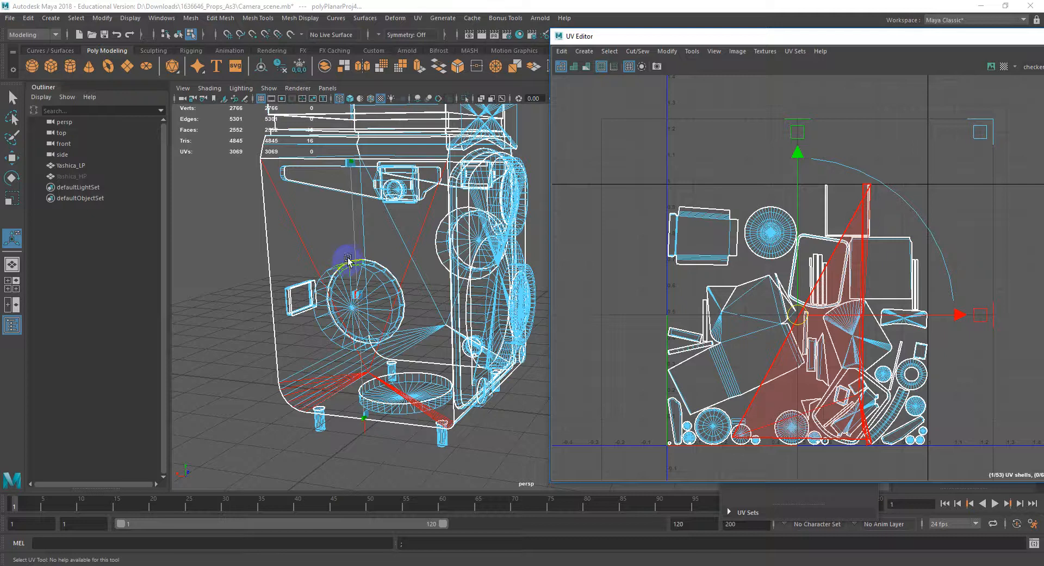
{"action": "key", "text": "6"}
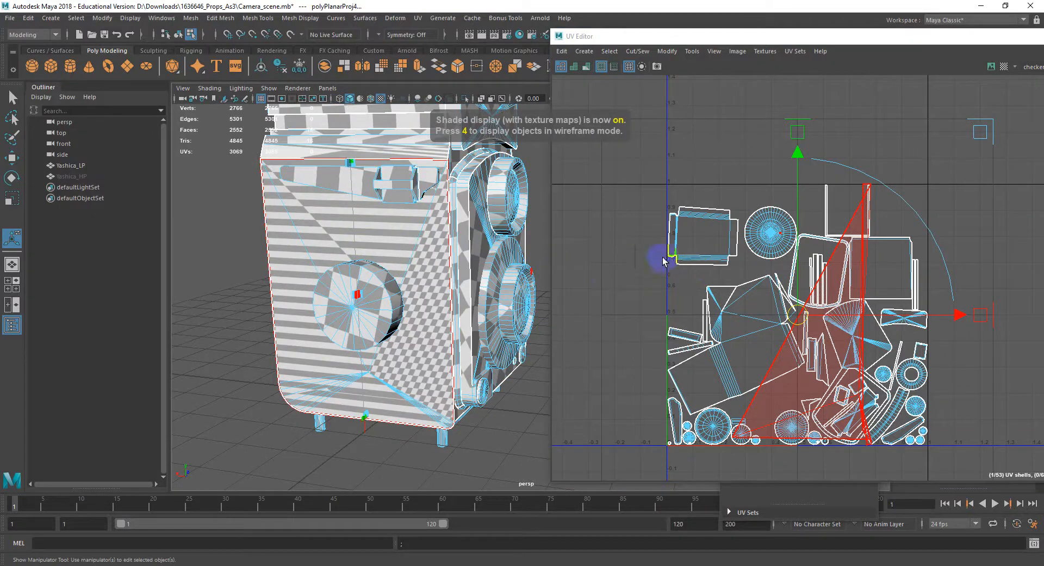
Reproject the side panel's faces with a planar mapping from the Z axis.
{"action": "left_click", "coordinate": [584, 51]}
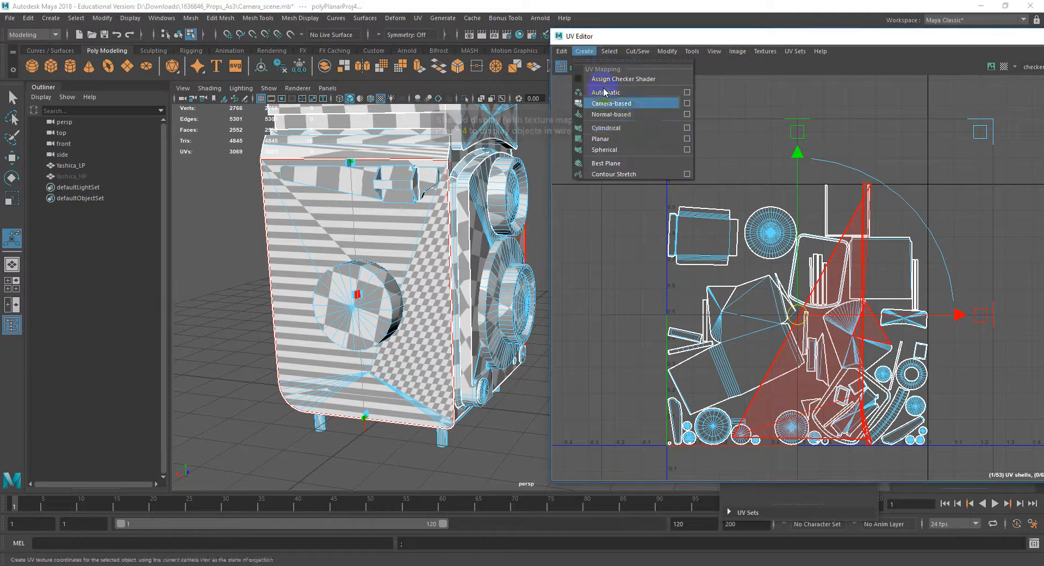
{"action": "left_click", "coordinate": [687, 138]}
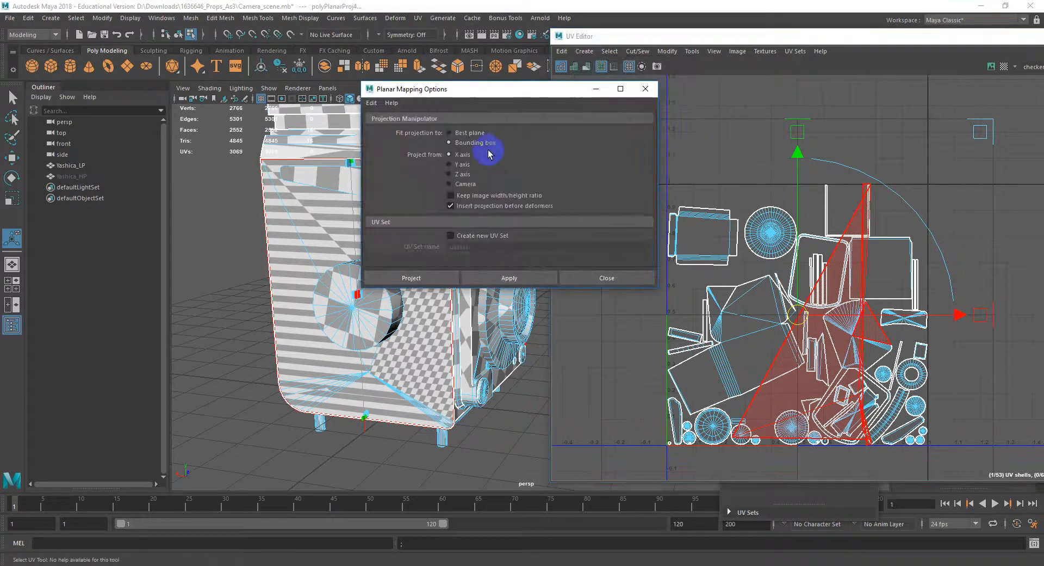
{"action": "left_click", "coordinate": [438, 275]}
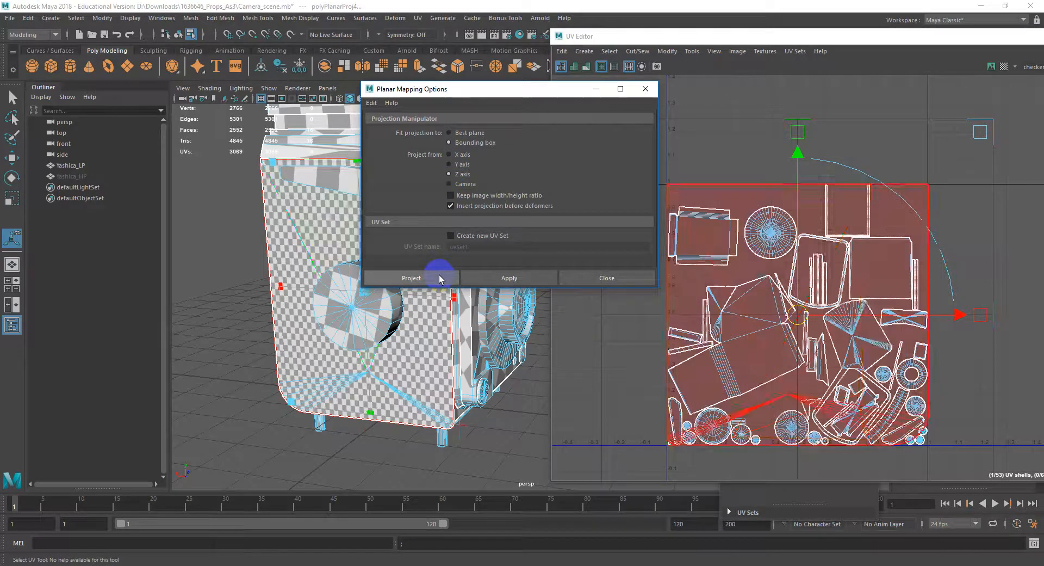
Apply the same planar UV projection to the faces around the opposite side panel's inner vertex and lay out all the UV shells.
{"action": "scroll", "coordinate": [755, 280], "scroll_direction": "down", "scroll_amount": 2}
{"action": "middle_click_drag", "start_coordinate": [778, 284], "coordinate": [680, 284], "text": "alt"}
{"action": "right_click_drag", "start_coordinate": [523, 259], "coordinate": [435, 247], "text": "alt"}
{"action": "left_click_drag", "start_coordinate": [435, 247], "coordinate": [373, 235], "text": "alt"}
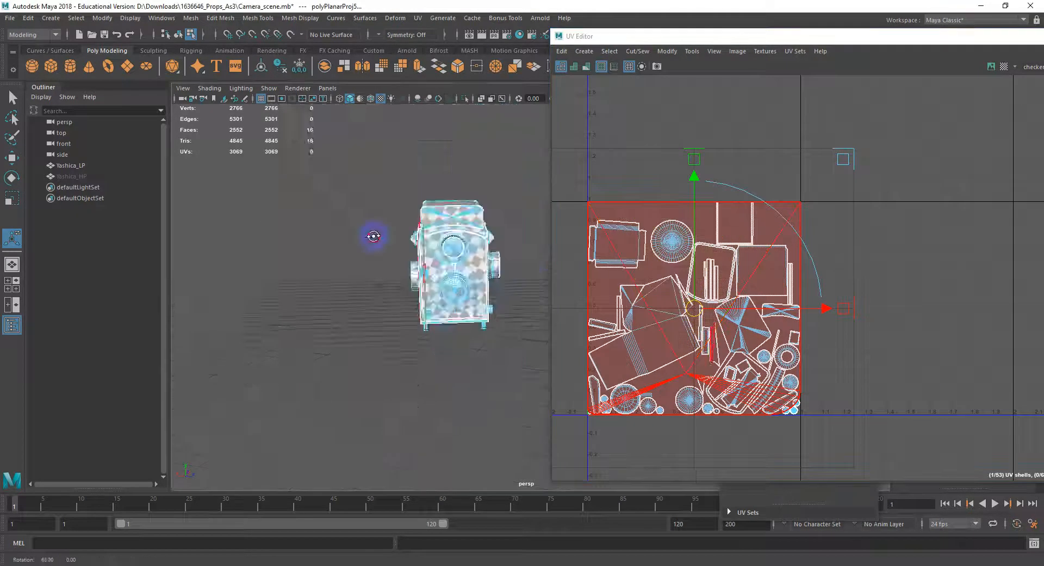
{"action": "right_click_drag", "start_coordinate": [374, 236], "coordinate": [494, 261], "text": "alt"}
{"action": "left_click_drag", "start_coordinate": [495, 261], "coordinate": [375, 242], "text": "alt"}
{"action": "middle_click_drag", "start_coordinate": [375, 242], "coordinate": [357, 265], "text": "alt"}
{"action": "right_click_drag", "start_coordinate": [439, 266], "coordinate": [383, 266]}
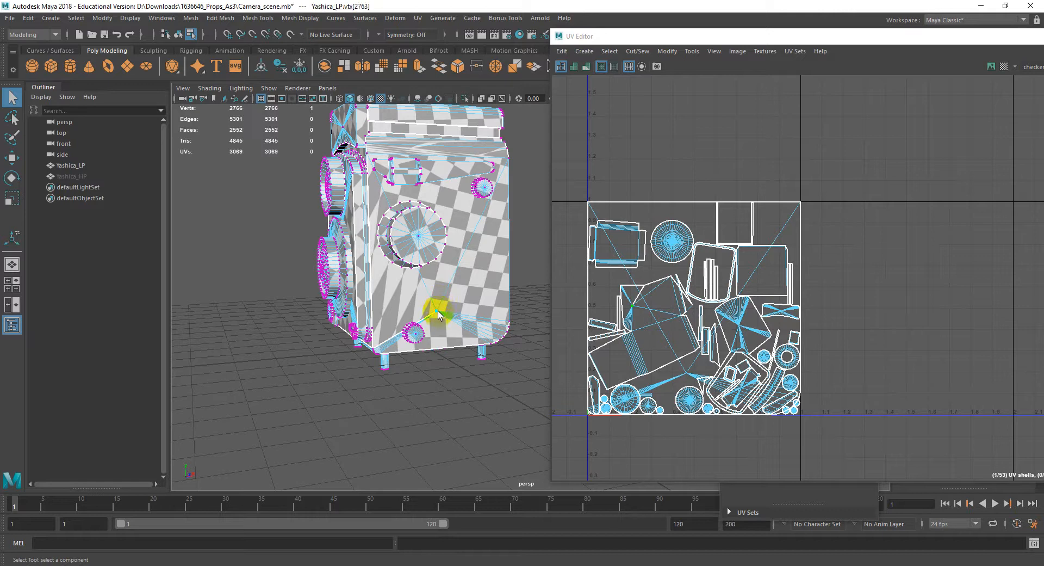
{"action": "right_click", "coordinate": [438, 311], "text": "shift"}
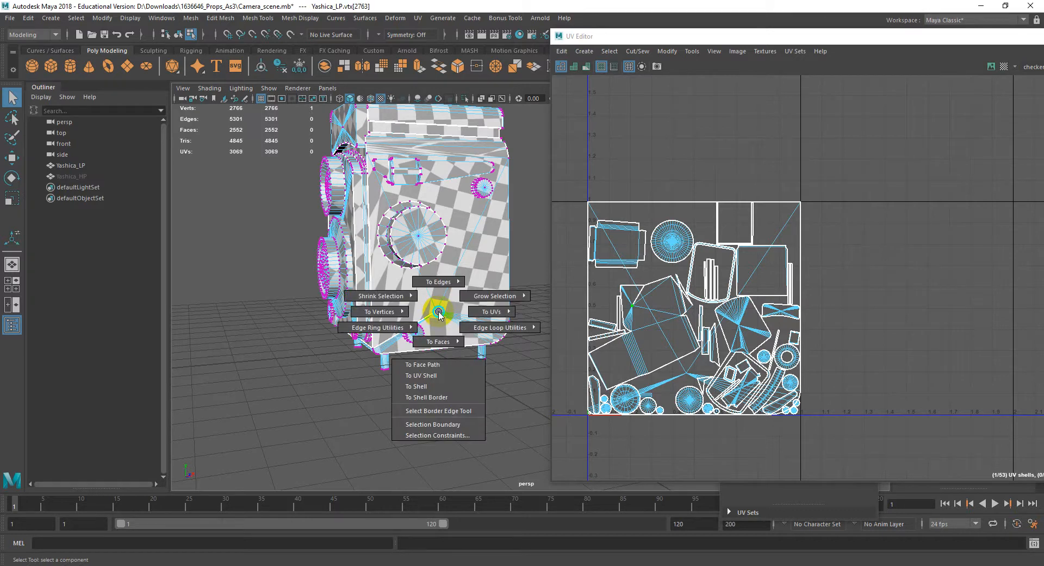
{"action": "right_click_drag", "start_coordinate": [438, 311], "coordinate": [434, 380], "text": "shift"}
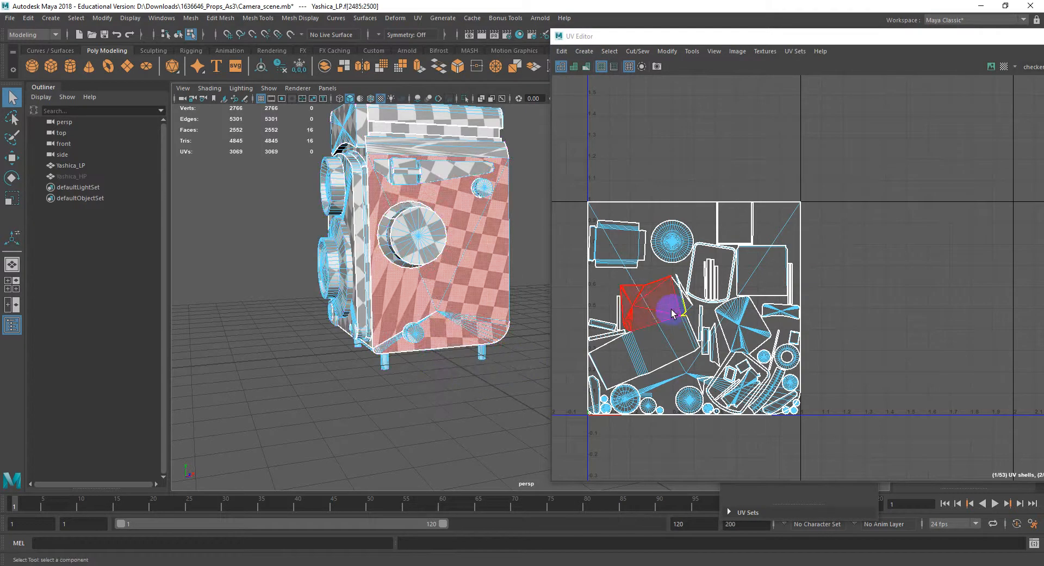
{"action": "left_click", "coordinate": [584, 51]}
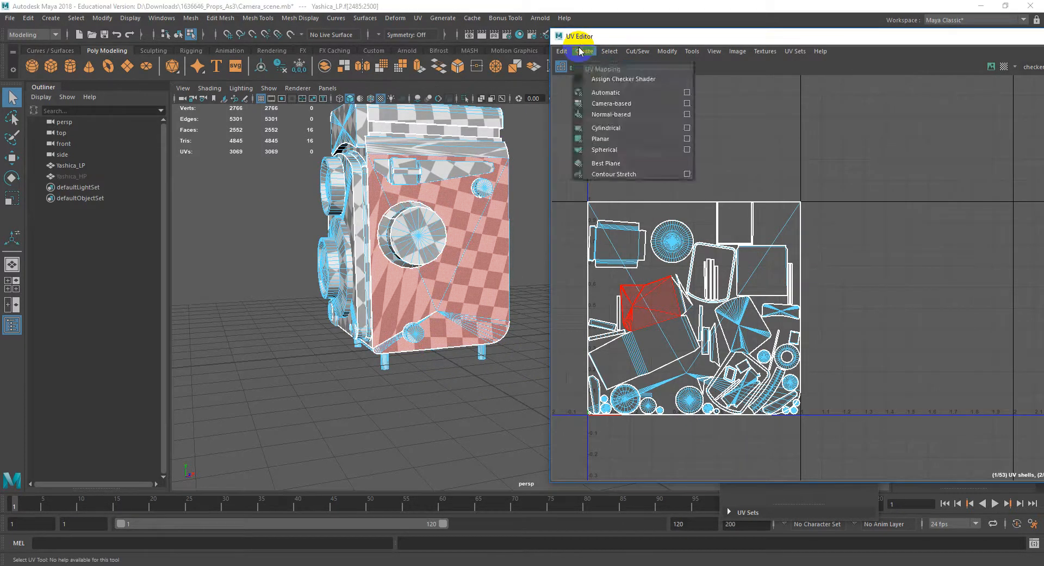
{"action": "left_click", "coordinate": [603, 136]}
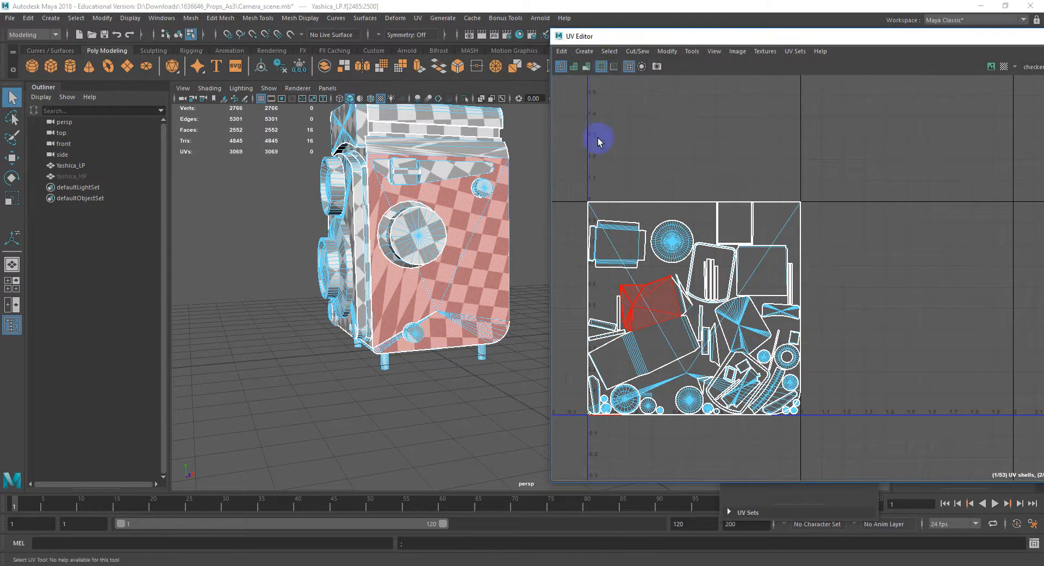
{"action": "right_click_drag", "start_coordinate": [757, 262], "coordinate": [621, 278]}
{"action": "left_click", "coordinate": [750, 251]}
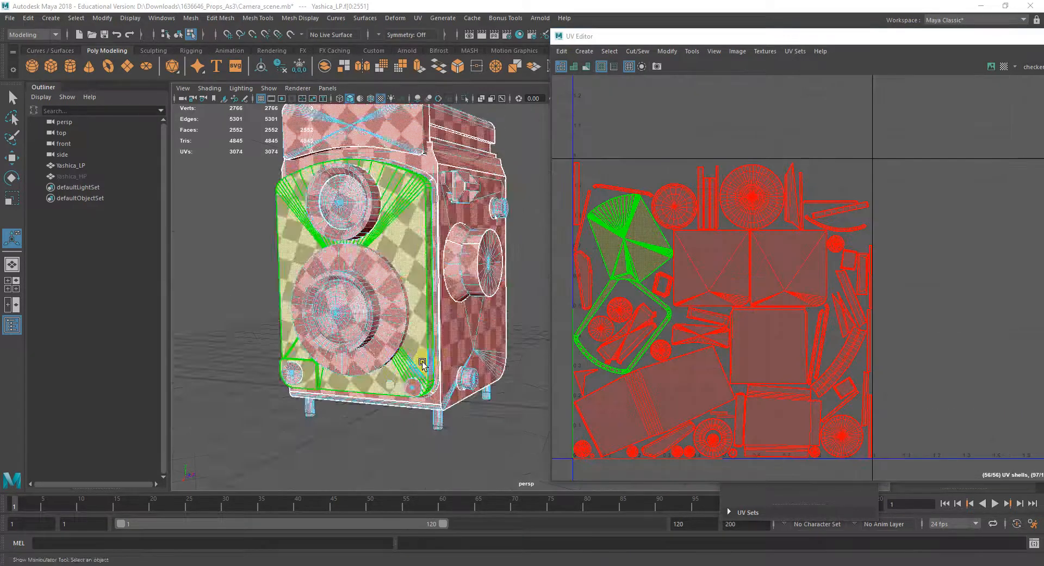
Select one of the small cylindrical feet under the camera and apply a cylindrical UV projection to it.
{"action": "left_click_drag", "start_coordinate": [428, 360], "coordinate": [472, 329], "text": "alt"}
{"action": "scroll", "coordinate": [466, 325], "scroll_direction": "up", "scroll_amount": 5}
{"action": "left_click", "coordinate": [472, 329]}
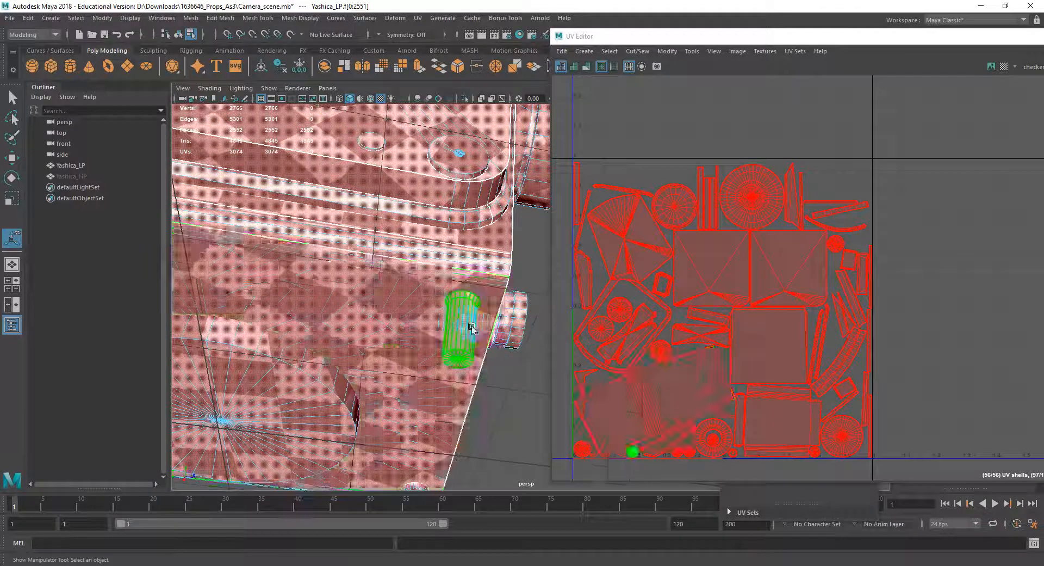
{"action": "left_click", "coordinate": [469, 321]}
{"action": "scroll", "coordinate": [469, 321], "scroll_direction": "down", "scroll_amount": 5}
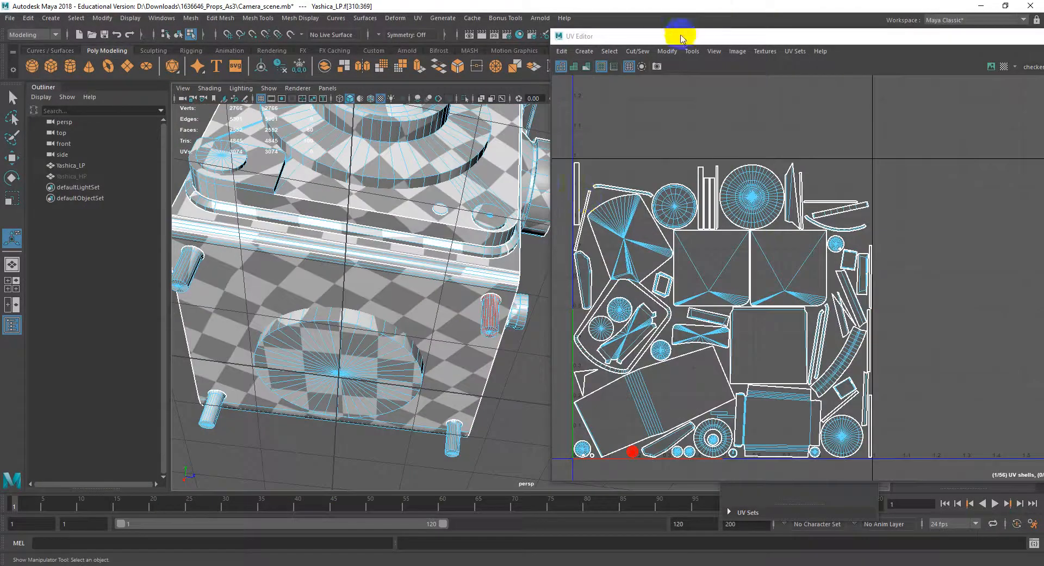
{"action": "left_click_drag", "start_coordinate": [681, 37], "coordinate": [726, 51]}
{"action": "scroll", "coordinate": [501, 303], "scroll_direction": "up", "scroll_amount": 5}
{"action": "left_click_drag", "start_coordinate": [472, 298], "coordinate": [426, 326], "text": "alt"}
{"action": "scroll", "coordinate": [466, 277], "scroll_direction": "down", "scroll_amount": 6}
{"action": "left_click", "coordinate": [645, 57]}
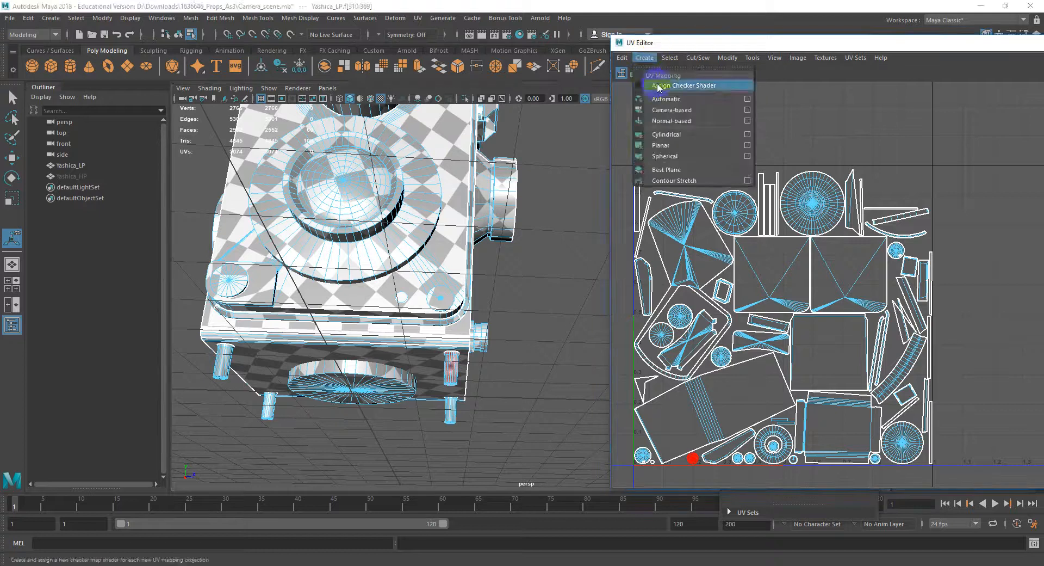
{"action": "left_click", "coordinate": [672, 135]}
Adjust the cylindrical projection manipulator so that the mapping wraps fully around the foot.
{"action": "left_click_drag", "start_coordinate": [501, 306], "coordinate": [478, 317], "text": "alt"}
{"action": "scroll", "coordinate": [473, 298], "scroll_direction": "up", "scroll_amount": 8}
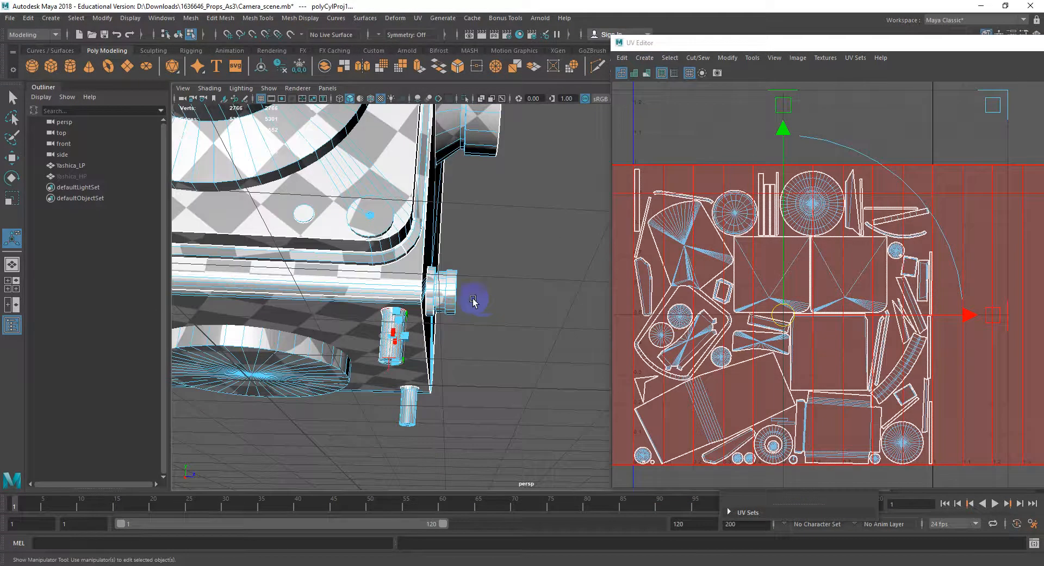
{"action": "left_click_drag", "start_coordinate": [393, 320], "coordinate": [286, 316]}
{"action": "left_click_drag", "start_coordinate": [396, 328], "coordinate": [481, 314], "text": "alt"}
{"action": "left_click_drag", "start_coordinate": [455, 275], "coordinate": [476, 263], "text": "alt"}
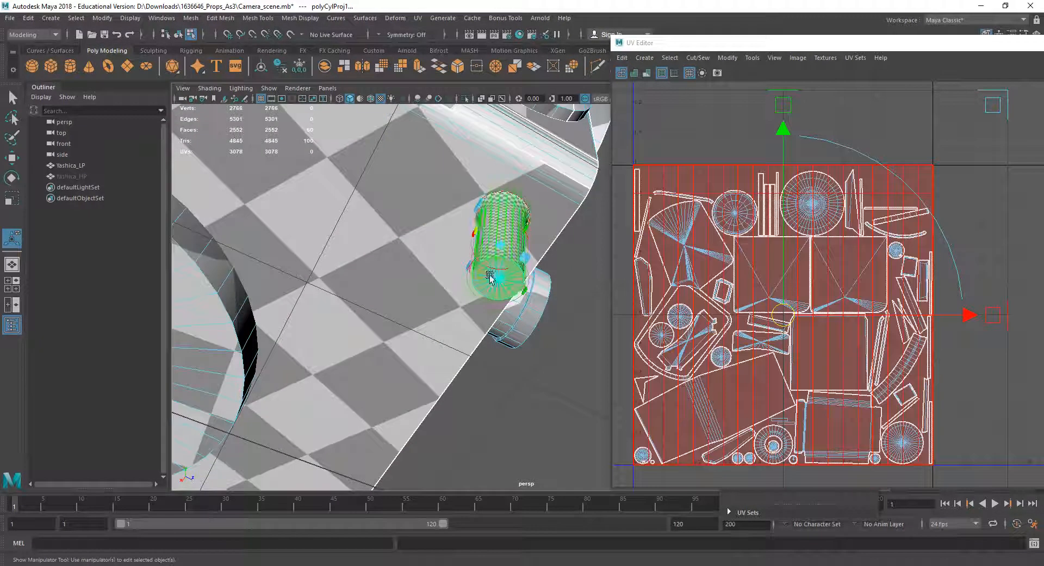
{"action": "left_click", "coordinate": [525, 205]}
{"action": "left_click_drag", "start_coordinate": [516, 202], "coordinate": [528, 149], "text": "alt"}
{"action": "left_click_drag", "start_coordinate": [487, 238], "coordinate": [532, 225], "text": "alt"}
{"action": "scroll", "coordinate": [795, 278], "scroll_direction": "down", "scroll_amount": 2}
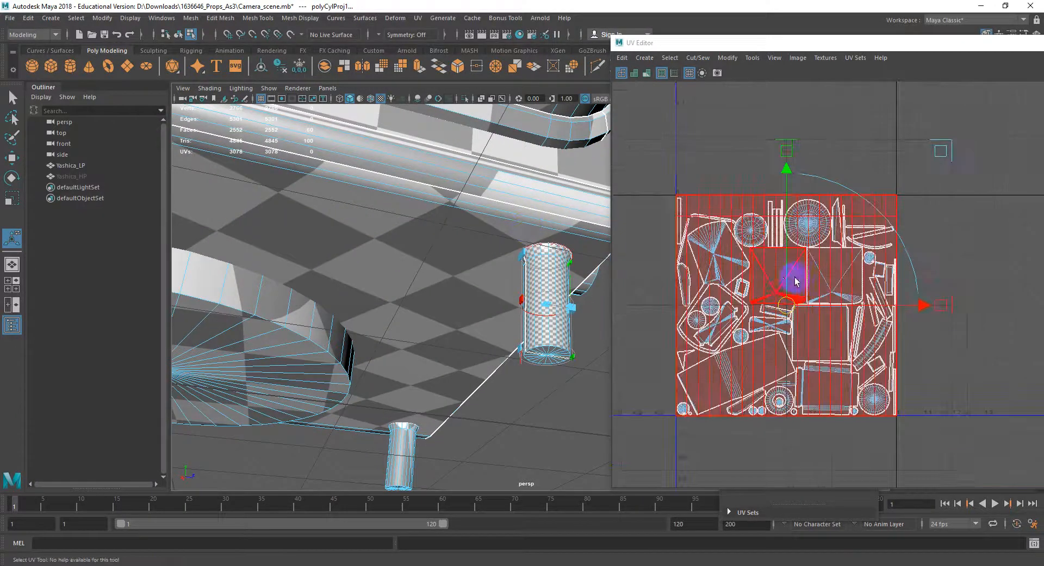
Unfold the foot's cylindrically projected faces and move their UV shell beside the main layout, outside the tile.
{"action": "right_click_drag", "start_coordinate": [775, 244], "coordinate": [669, 240], "text": "shift"}
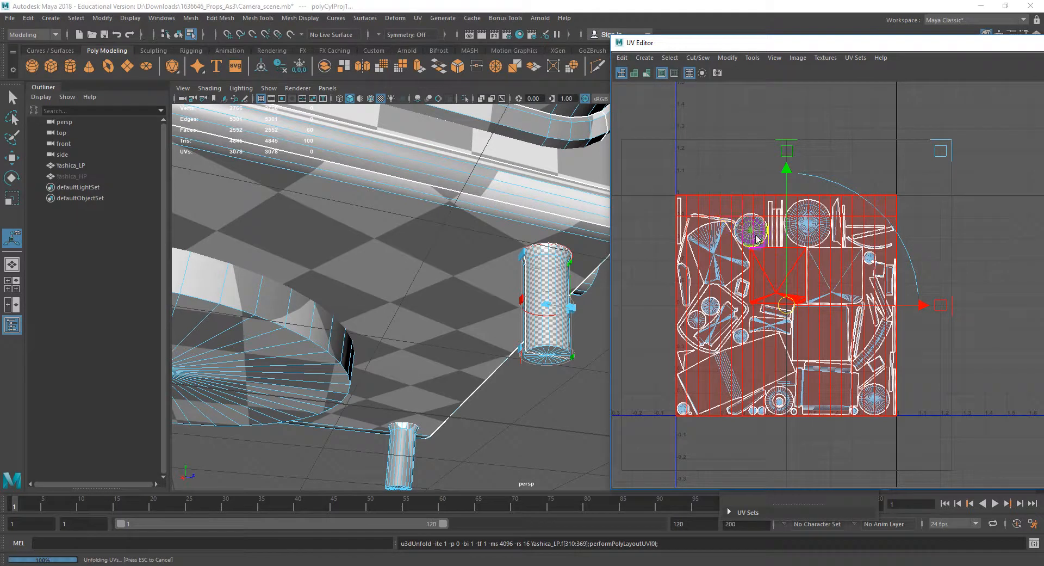
{"action": "scroll", "coordinate": [794, 309], "scroll_direction": "down", "scroll_amount": 1}
{"action": "middle_click_drag", "start_coordinate": [794, 309], "coordinate": [719, 301], "text": "alt"}
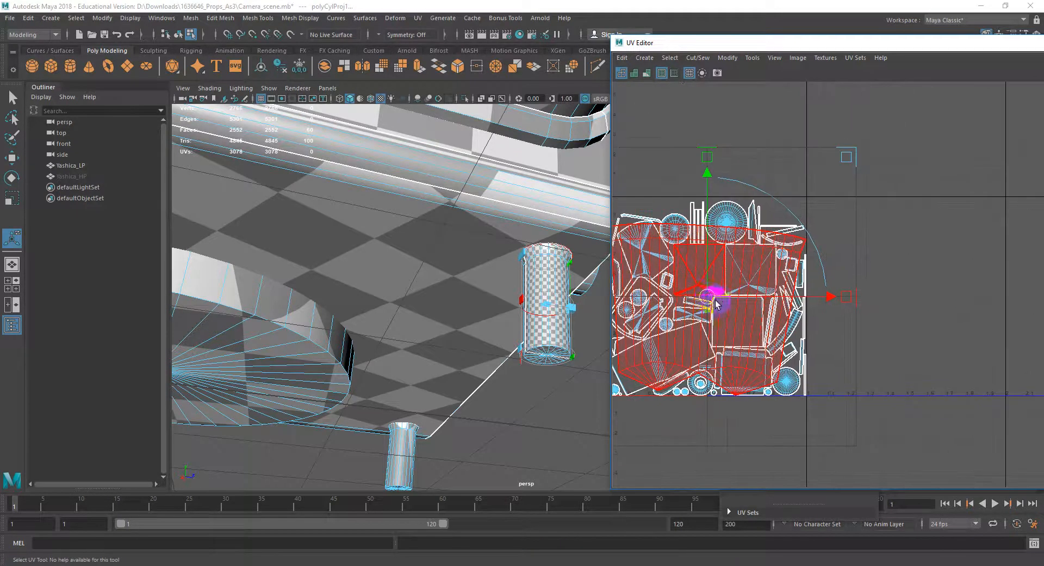
{"action": "left_click_drag", "start_coordinate": [711, 296], "coordinate": [914, 293]}
Select only the faces of the foot's bottom cap.
{"action": "middle_click_drag", "start_coordinate": [908, 292], "coordinate": [812, 247], "text": "alt"}
{"action": "right_click", "coordinate": [744, 330]}
{"action": "right_click_drag", "start_coordinate": [743, 329], "coordinate": [741, 359]}
{"action": "left_click_drag", "start_coordinate": [852, 358], "coordinate": [758, 336]}
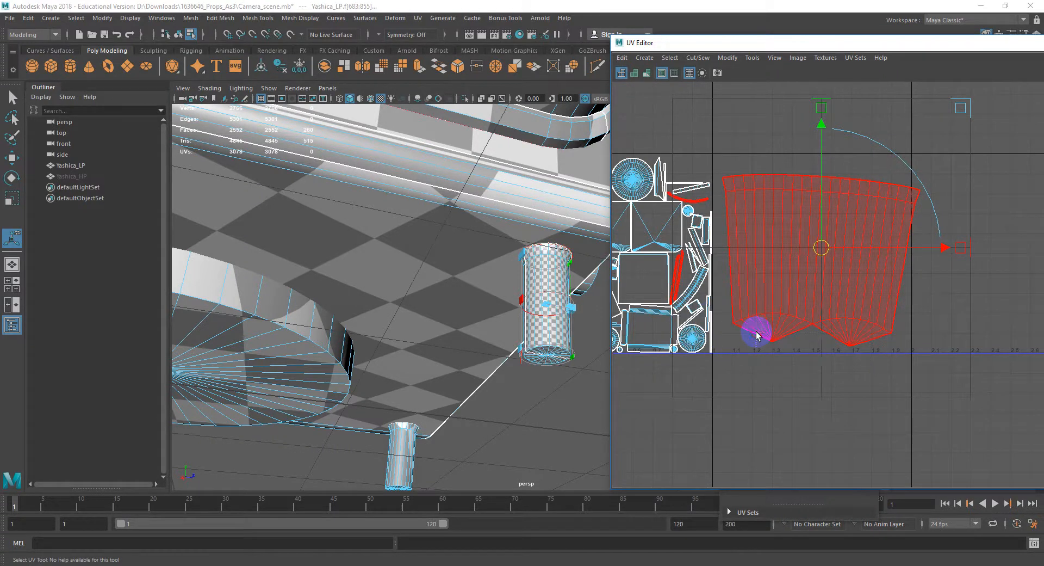
{"action": "middle_click_drag", "start_coordinate": [605, 339], "coordinate": [525, 326], "text": "alt"}
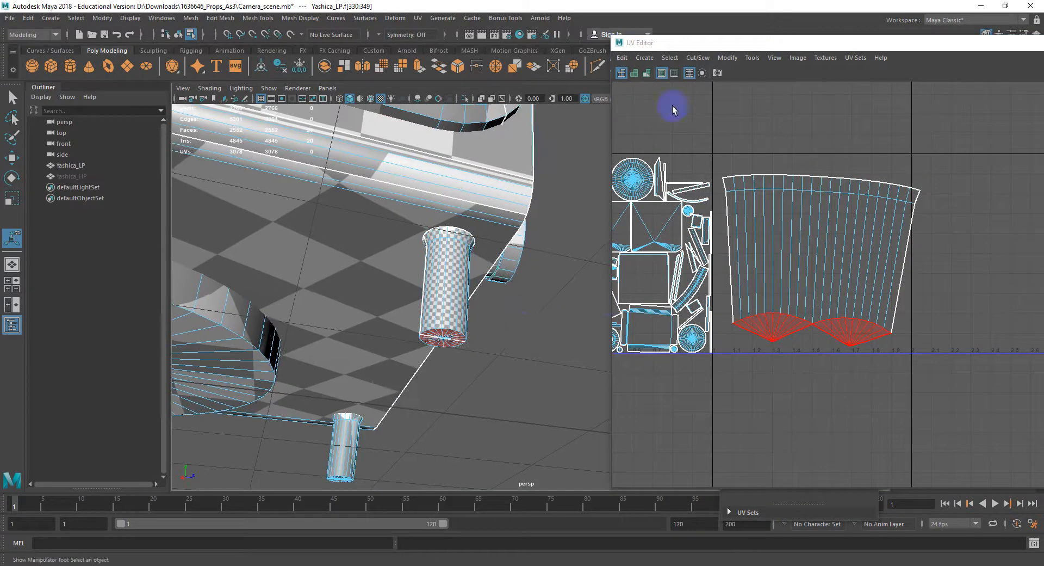
Try a planar UV projection from the Z axis on the foot's bottom cap, and undo it.
{"action": "left_click", "coordinate": [644, 57]}
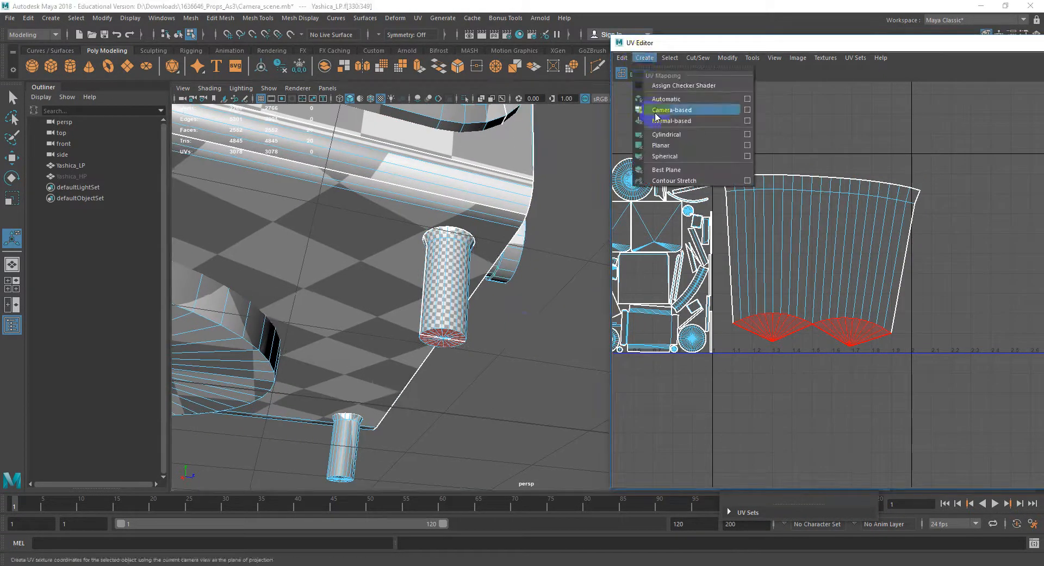
{"action": "left_click", "coordinate": [660, 146]}
{"action": "middle_click_drag", "start_coordinate": [731, 297], "coordinate": [896, 305], "text": "alt"}
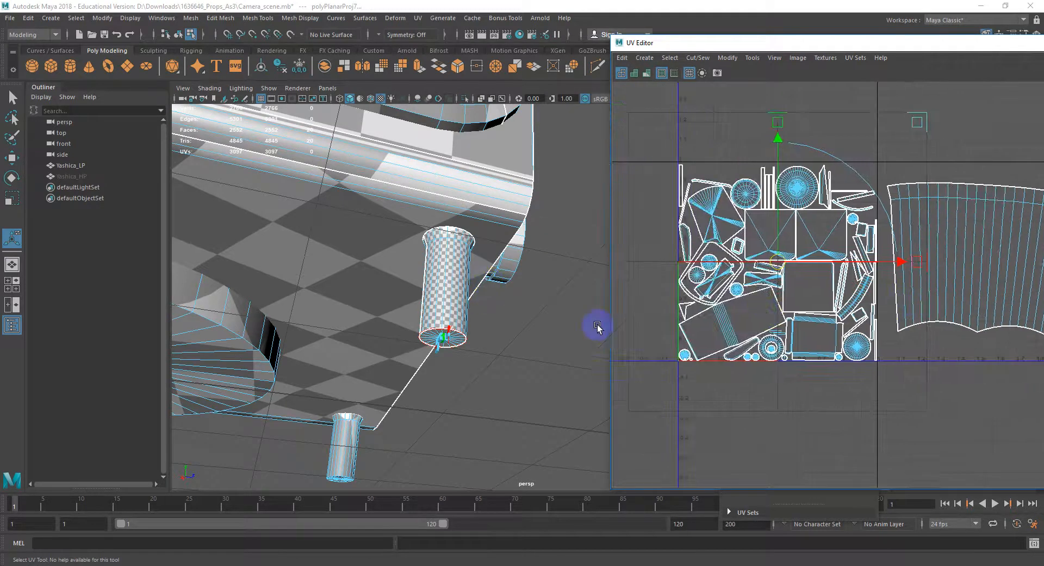
{"action": "left_click_drag", "start_coordinate": [451, 351], "coordinate": [361, 323], "text": "alt"}
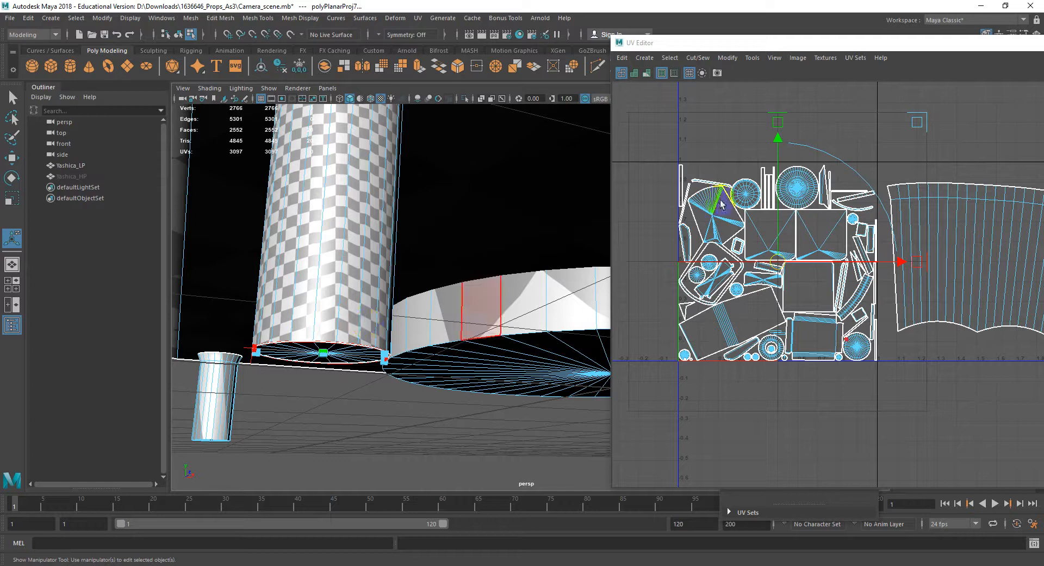
{"action": "key", "text": "ctrl+z"}
Project the foot's bottom cap faces with a planar UV mapping from the Y axis.
{"action": "left_click", "coordinate": [645, 58]}
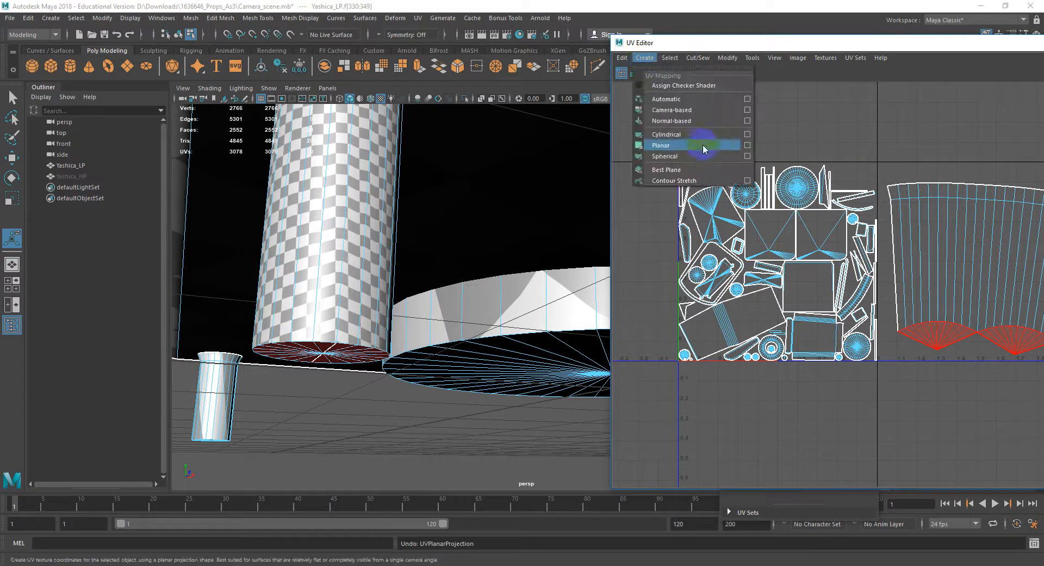
{"action": "left_click", "coordinate": [748, 146]}
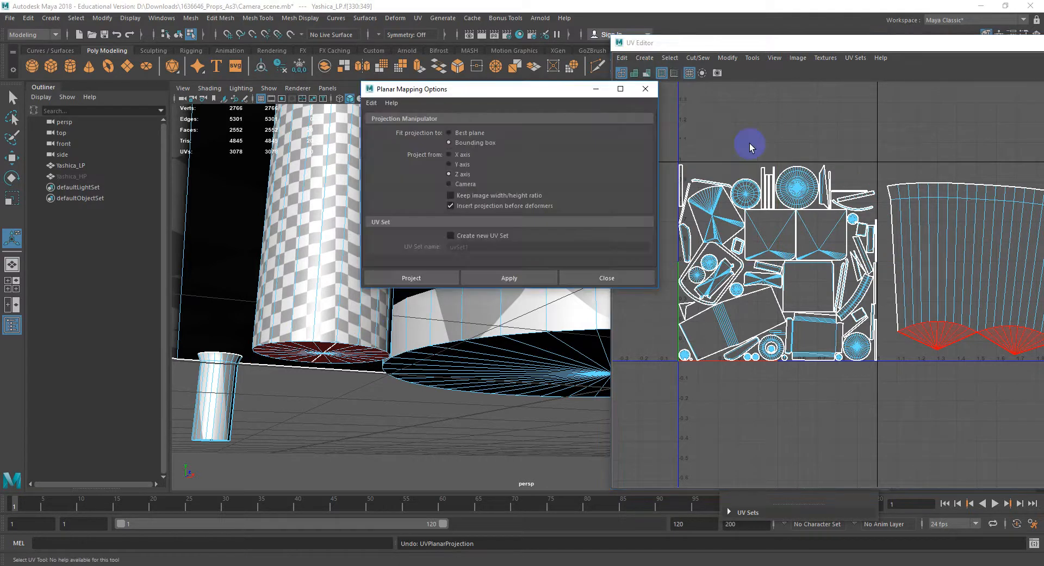
{"action": "left_click", "coordinate": [462, 165]}
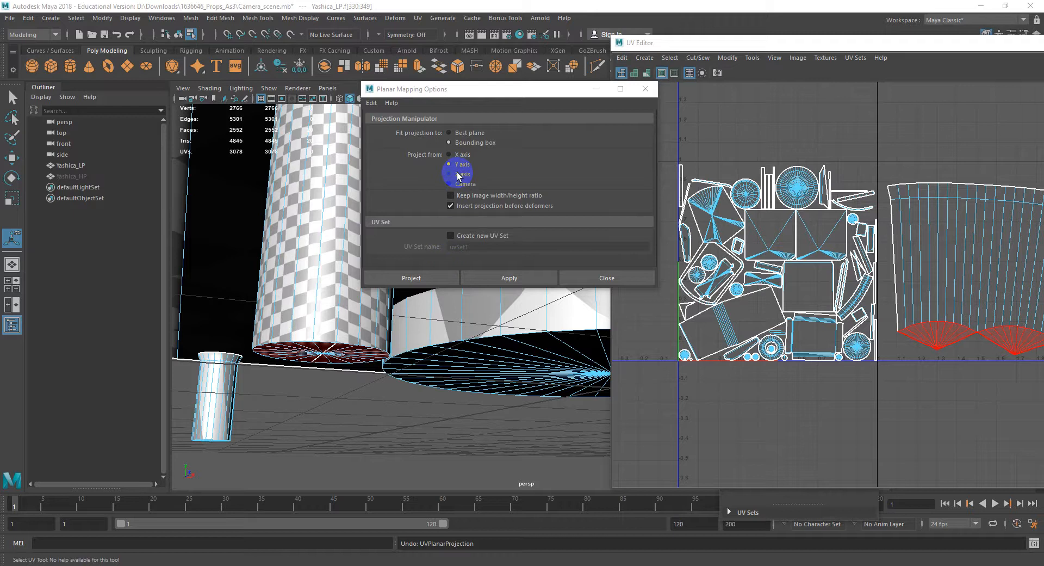
{"action": "left_click", "coordinate": [427, 279]}
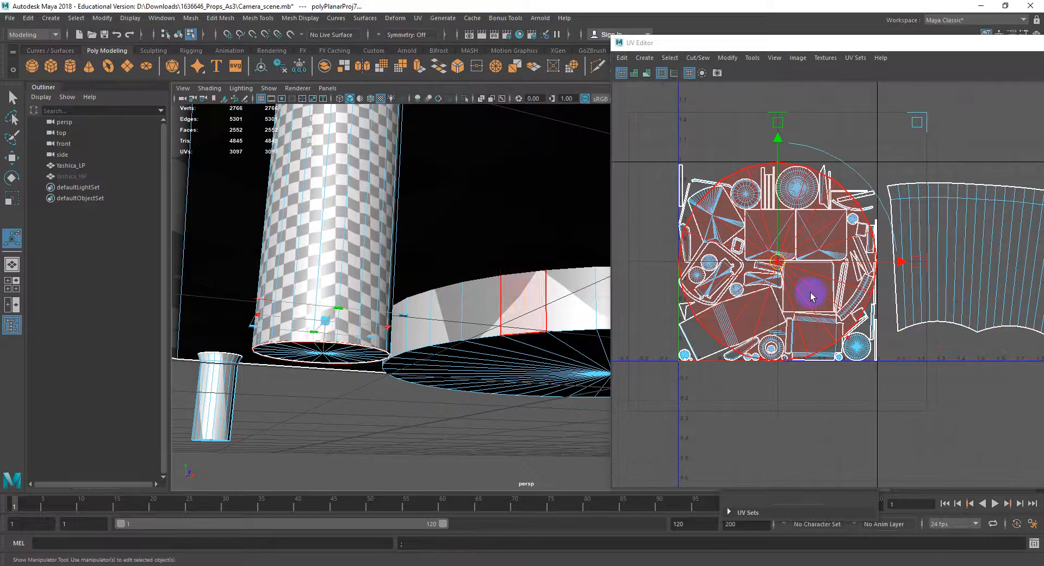
{"action": "scroll", "coordinate": [338, 284], "scroll_direction": "up", "scroll_amount": 5}
{"action": "scroll", "coordinate": [401, 270], "scroll_direction": "down", "scroll_amount": 5}
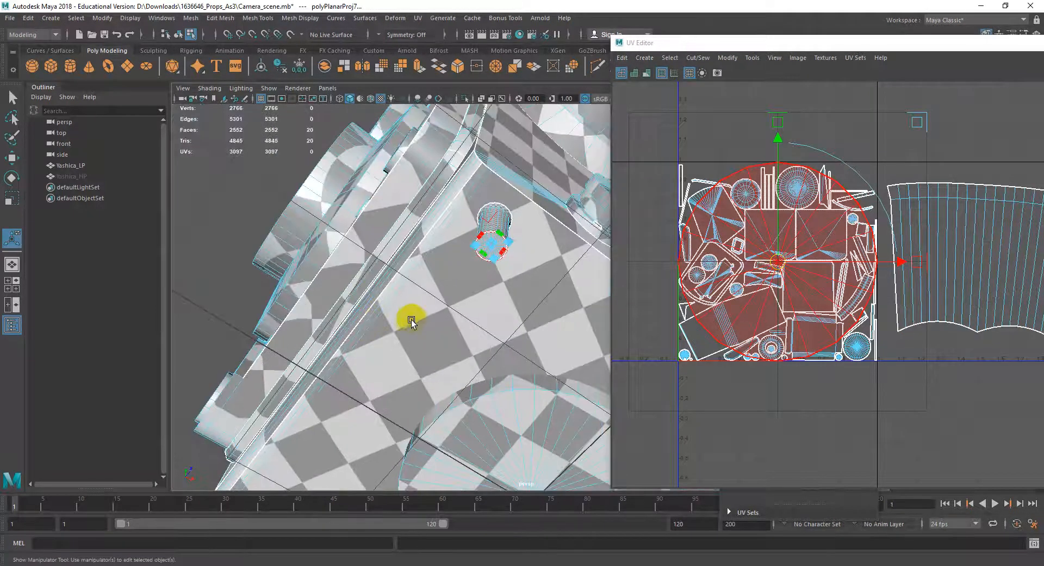
{"action": "left_click_drag", "start_coordinate": [477, 273], "coordinate": [462, 323], "text": "alt"}
{"action": "scroll", "coordinate": [708, 326], "scroll_direction": "down", "scroll_amount": 1}
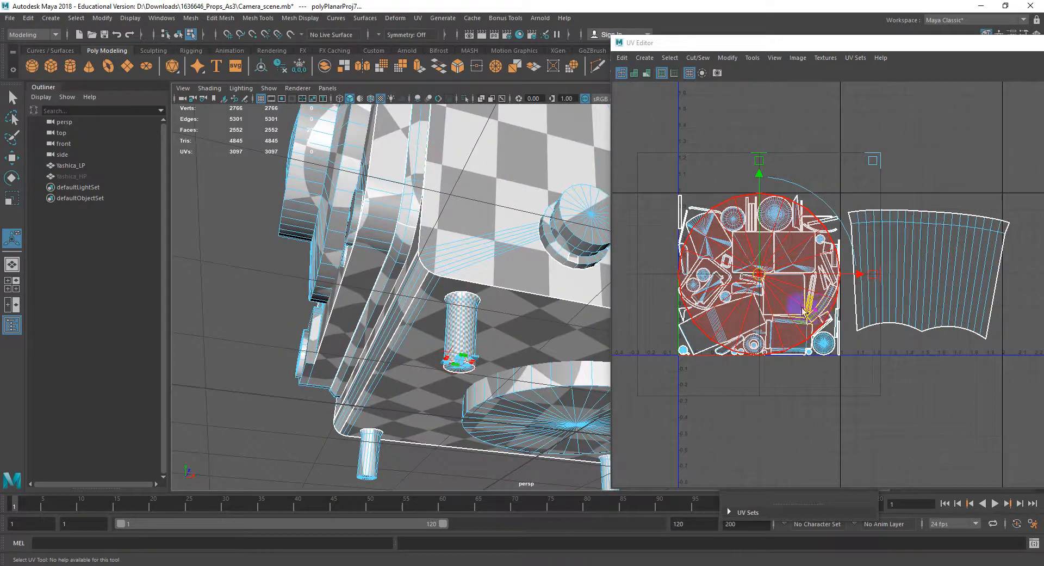
Select the foot's side shell along with its cap shell and unfold them.
{"action": "middle_click_drag", "start_coordinate": [796, 305], "coordinate": [680, 310], "text": "alt"}
{"action": "left_click", "coordinate": [869, 245]}
{"action": "double_click", "coordinate": [869, 246]}
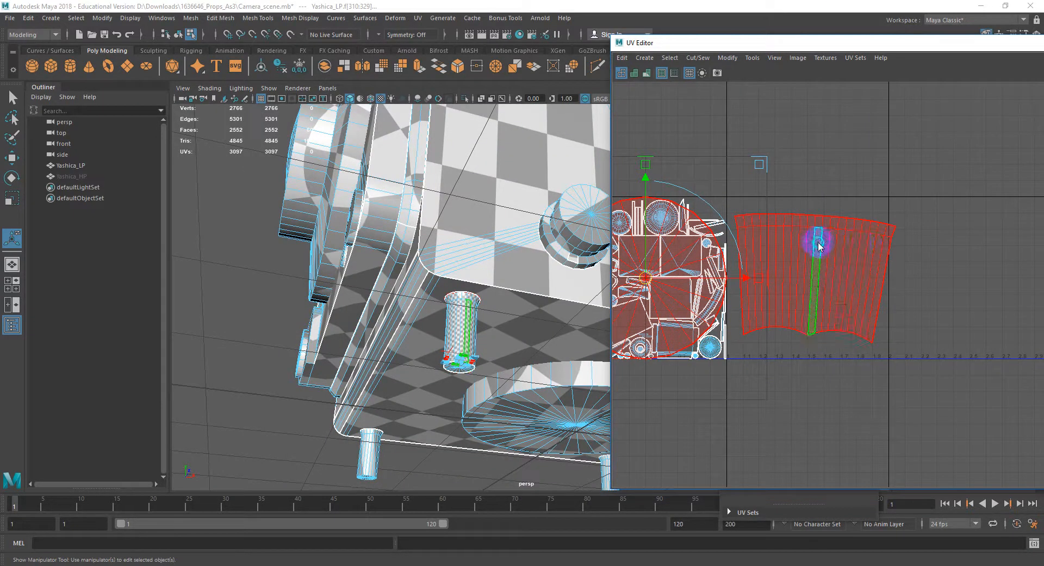
{"action": "right_click_drag", "start_coordinate": [818, 242], "coordinate": [756, 244], "text": "shift"}
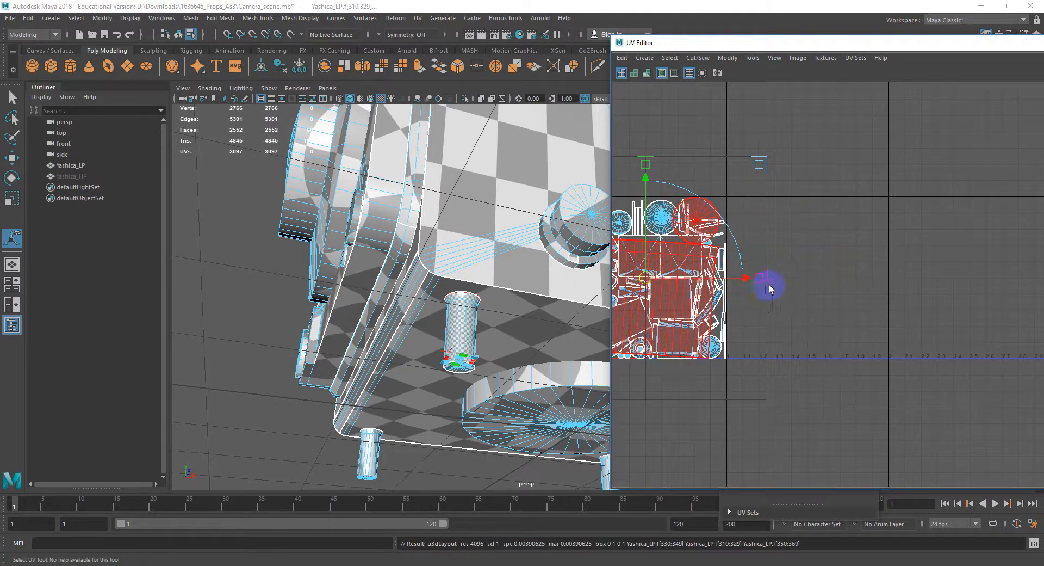
Select the foot's side and cap shells and move them out of the UV tile, beside the main layout.
{"action": "left_click_drag", "start_coordinate": [746, 280], "coordinate": [771, 281]}
{"action": "right_click_drag", "start_coordinate": [905, 282], "coordinate": [849, 282], "text": "alt"}
{"action": "middle_click_drag", "start_coordinate": [900, 286], "coordinate": [961, 300], "text": "alt"}
{"action": "left_click", "coordinate": [844, 298]}
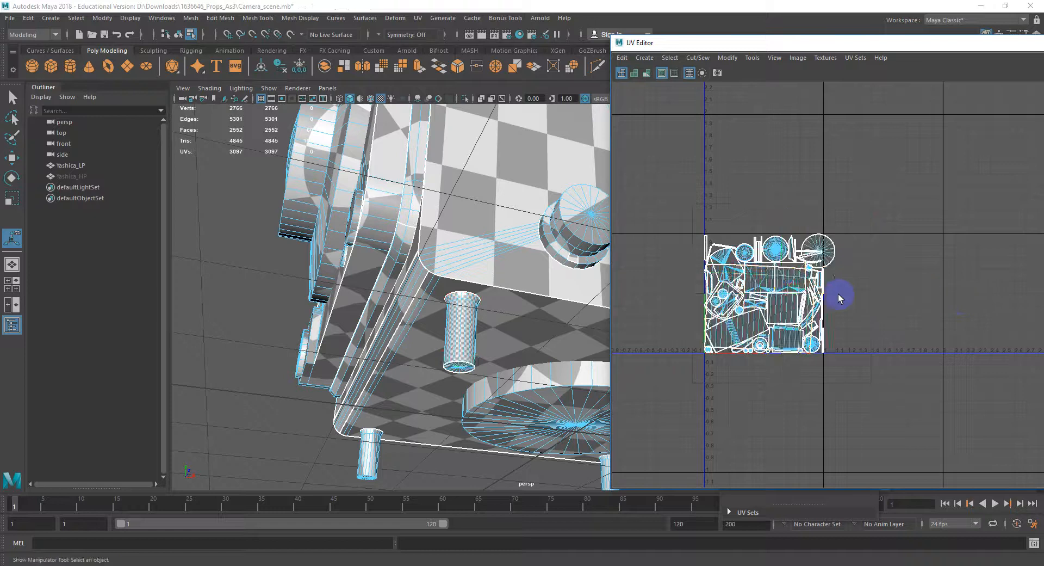
{"action": "right_click_drag", "start_coordinate": [804, 280], "coordinate": [764, 267]}
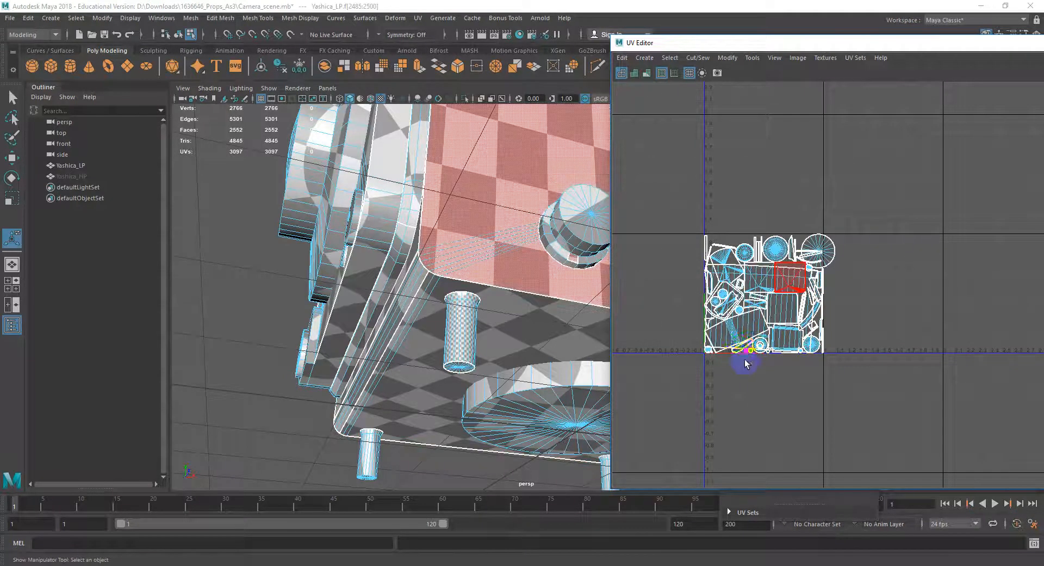
{"action": "left_click", "coordinate": [798, 277]}
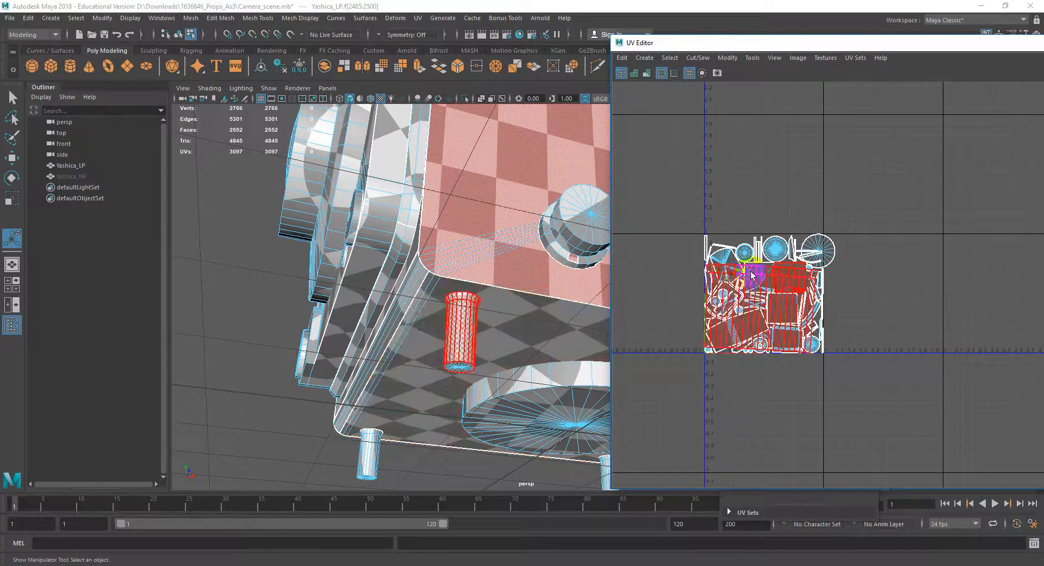
{"action": "left_click", "coordinate": [821, 250], "text": "shift"}
{"action": "key", "text": "w"}
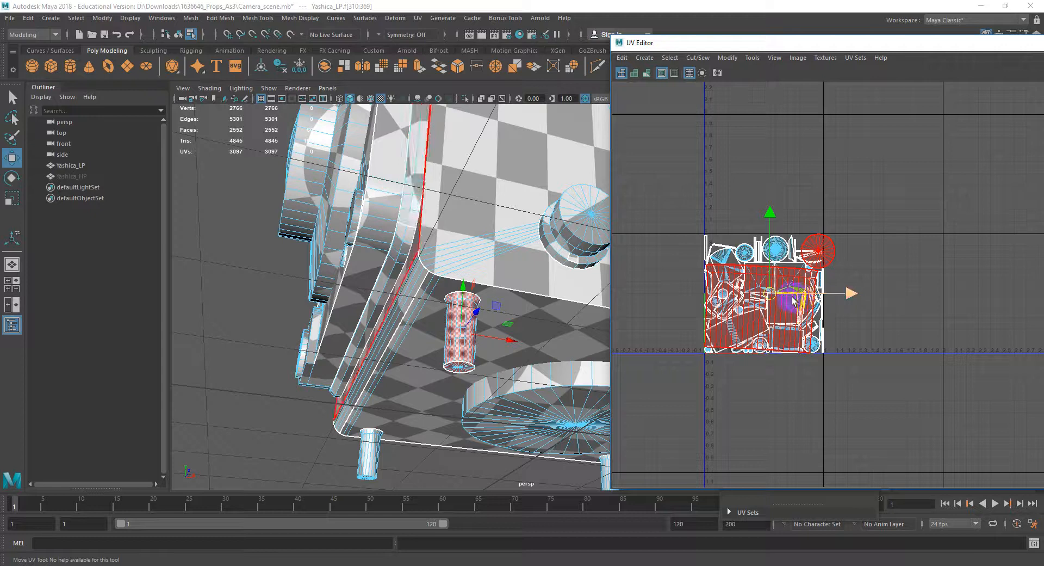
{"action": "left_click_drag", "start_coordinate": [833, 294], "coordinate": [1004, 294]}
Select the centre vertices of the other three feet's bottom caps and of the large round disc under the camera.
{"action": "middle_click_drag", "start_coordinate": [421, 305], "coordinate": [385, 188], "text": "alt"}
{"action": "scroll", "coordinate": [424, 229], "scroll_direction": "down", "scroll_amount": 3}
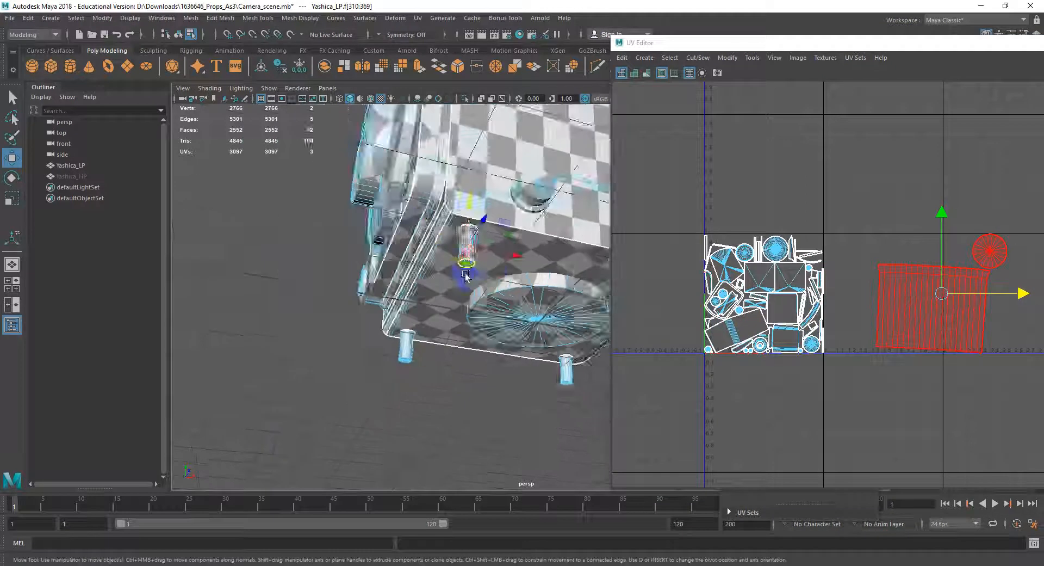
{"action": "middle_click_drag", "start_coordinate": [466, 272], "coordinate": [381, 257], "text": "alt"}
{"action": "right_click_drag", "start_coordinate": [437, 296], "coordinate": [411, 284]}
{"action": "left_click", "coordinate": [552, 295]}
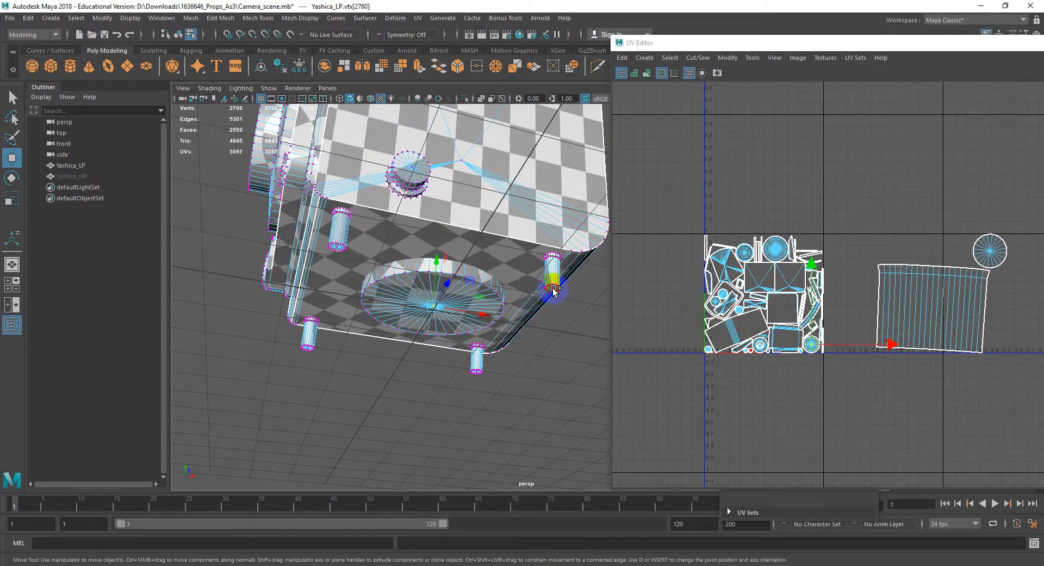
{"action": "left_click", "coordinate": [553, 290], "text": "shift"}
{"action": "left_click_drag", "start_coordinate": [513, 357], "coordinate": [501, 276], "text": "alt"}
{"action": "middle_click_drag", "start_coordinate": [501, 276], "coordinate": [457, 252], "text": "alt"}
{"action": "scroll", "coordinate": [473, 285], "scroll_direction": "up", "scroll_amount": 3}
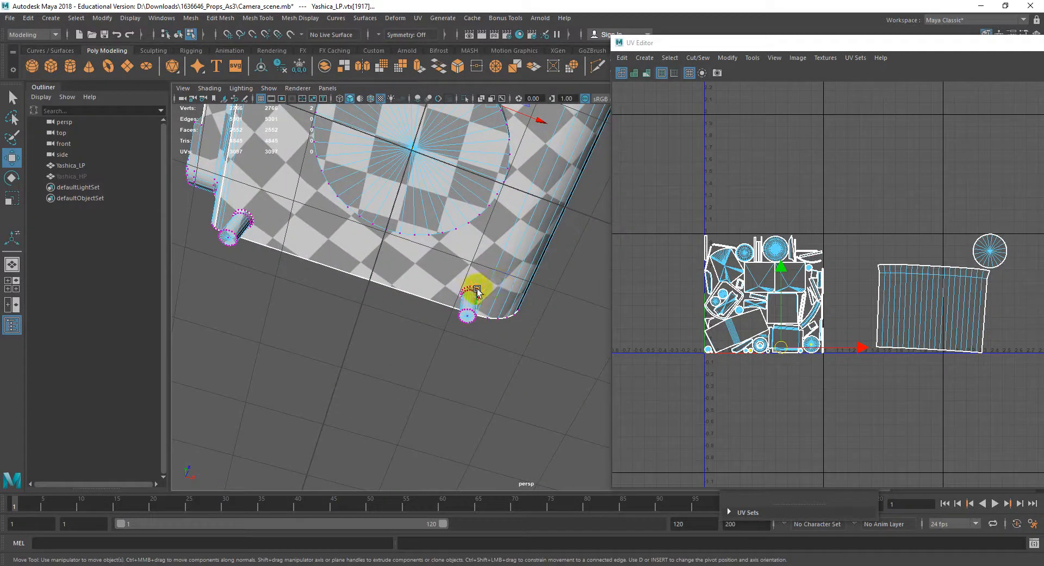
{"action": "left_click_drag", "start_coordinate": [410, 256], "coordinate": [432, 275], "text": "alt"}
{"action": "left_click", "coordinate": [359, 266], "text": "shift"}
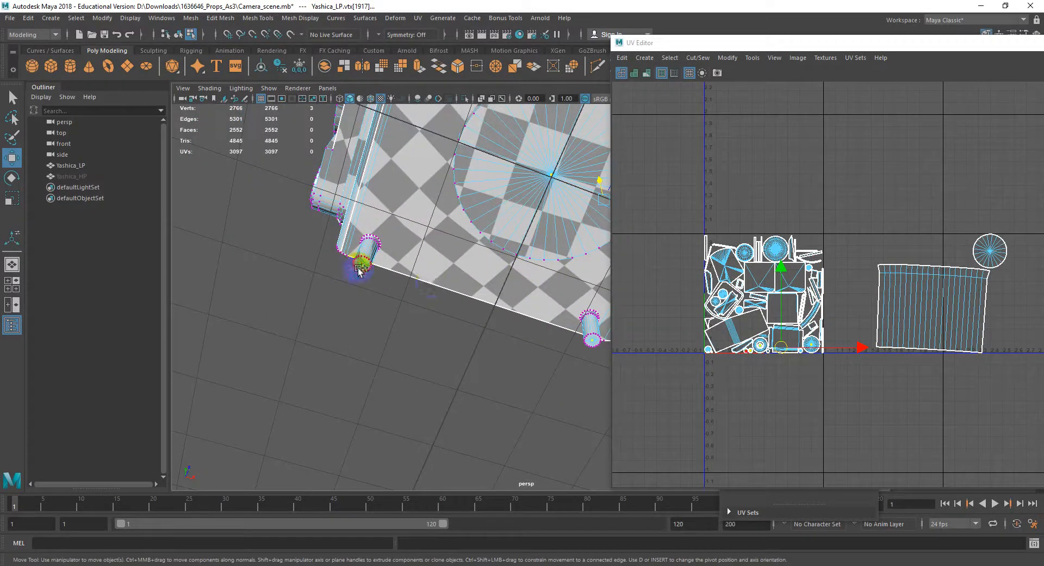
{"action": "left_click_drag", "start_coordinate": [362, 266], "coordinate": [366, 263], "text": "alt"}
{"action": "left_click", "coordinate": [408, 270], "text": "shift"}
Convert the vertex selection to faces, apply a planar UV projection, and move the new shells above the main layout.
{"action": "right_click_drag", "start_coordinate": [408, 273], "coordinate": [401, 342], "text": "shift"}
{"action": "scroll", "coordinate": [405, 327], "scroll_direction": "down", "scroll_amount": 4}
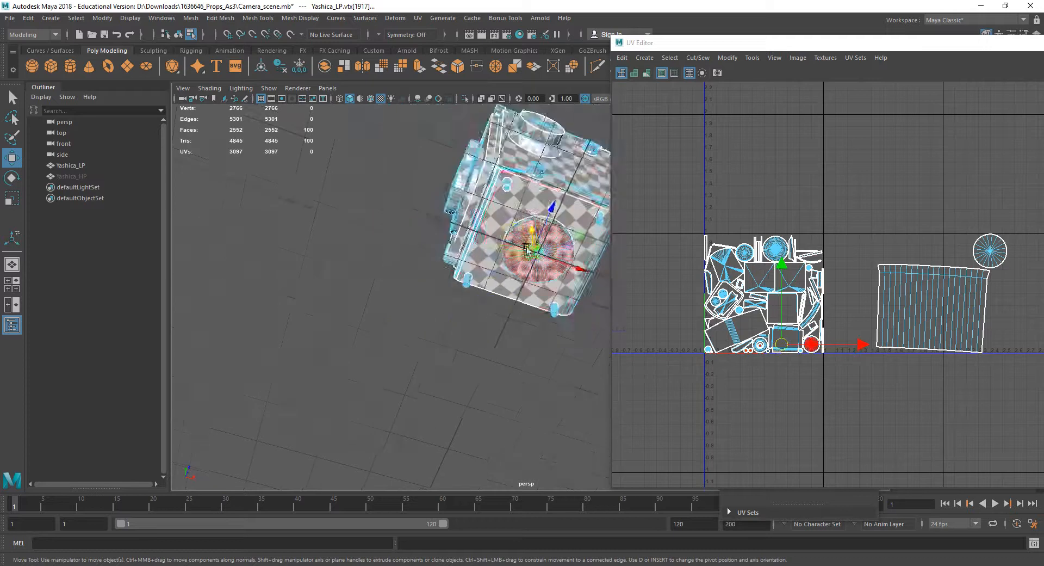
{"action": "middle_click_drag", "start_coordinate": [492, 246], "coordinate": [417, 270], "text": "alt"}
{"action": "scroll", "coordinate": [427, 280], "scroll_direction": "up", "scroll_amount": 3}
{"action": "mouse_move", "coordinate": [431, 286]}
{"action": "left_mouse_down", "text": "alt"}
{"action": "mouse_move", "coordinate": [423, 219]}
{"action": "mouse_move", "coordinate": [438, 263]}
{"action": "mouse_move", "coordinate": [461, 245]}
{"action": "mouse_move", "coordinate": [427, 302]}
{"action": "mouse_move", "coordinate": [430, 294]}
{"action": "left_mouse_up", "text": "alt"}
{"action": "key", "text": "5"}
{"action": "left_click", "coordinate": [645, 57]}
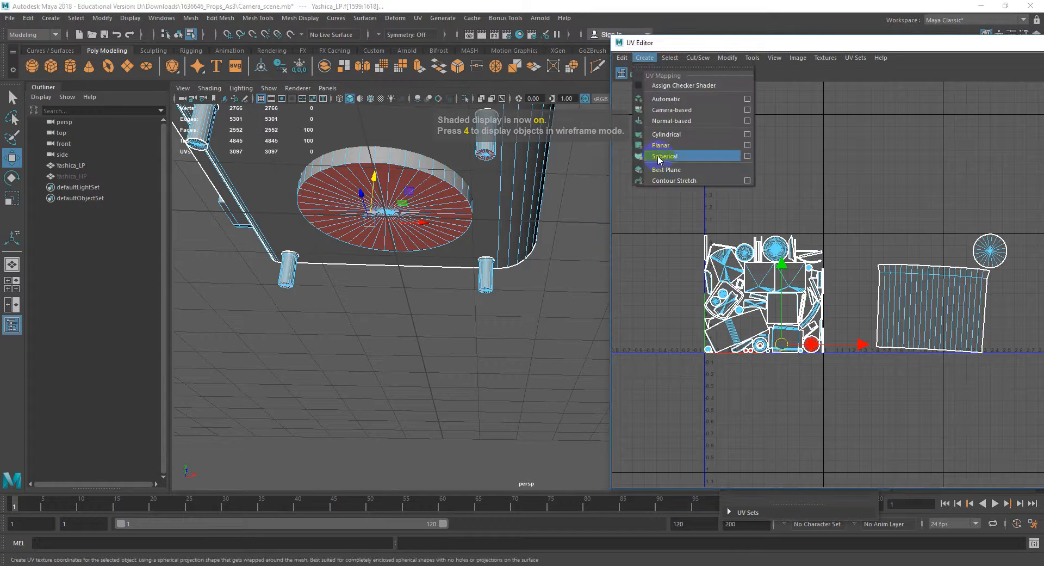
{"action": "left_click", "coordinate": [661, 148]}
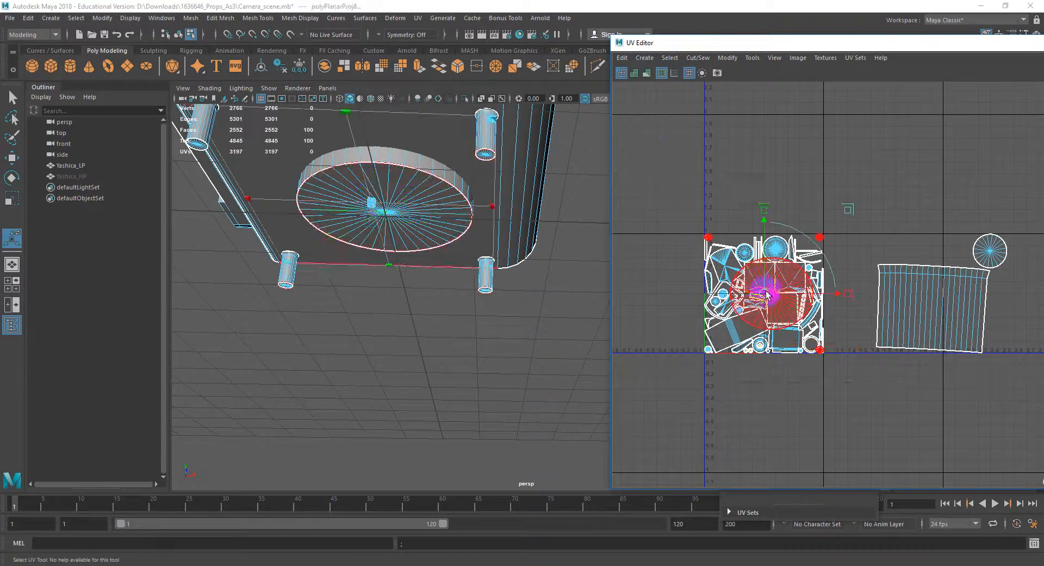
{"action": "left_click_drag", "start_coordinate": [772, 294], "coordinate": [870, 189]}
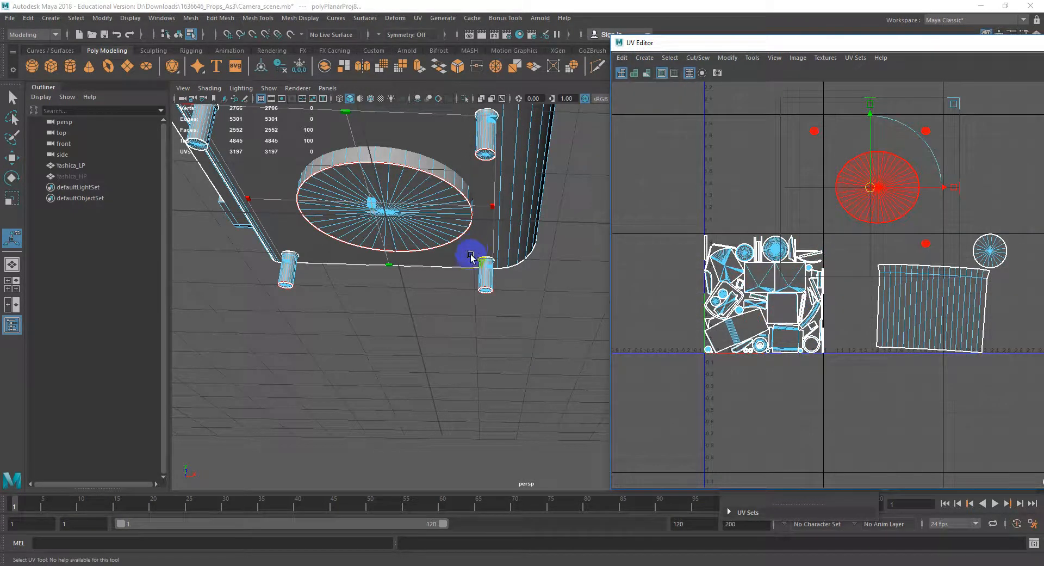
Apply a cylindrical UV projection to the side faces of each of the remaining three feet.
{"action": "left_click_drag", "start_coordinate": [471, 256], "coordinate": [463, 335], "text": "alt"}
{"action": "left_click", "coordinate": [473, 320]}
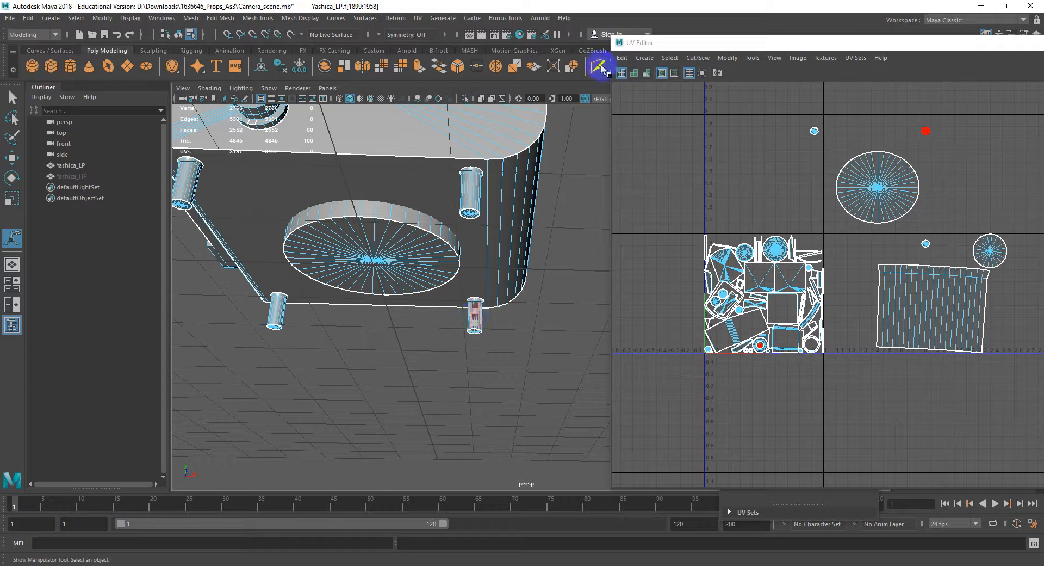
{"action": "left_click", "coordinate": [644, 58]}
{"action": "left_click", "coordinate": [666, 134]}
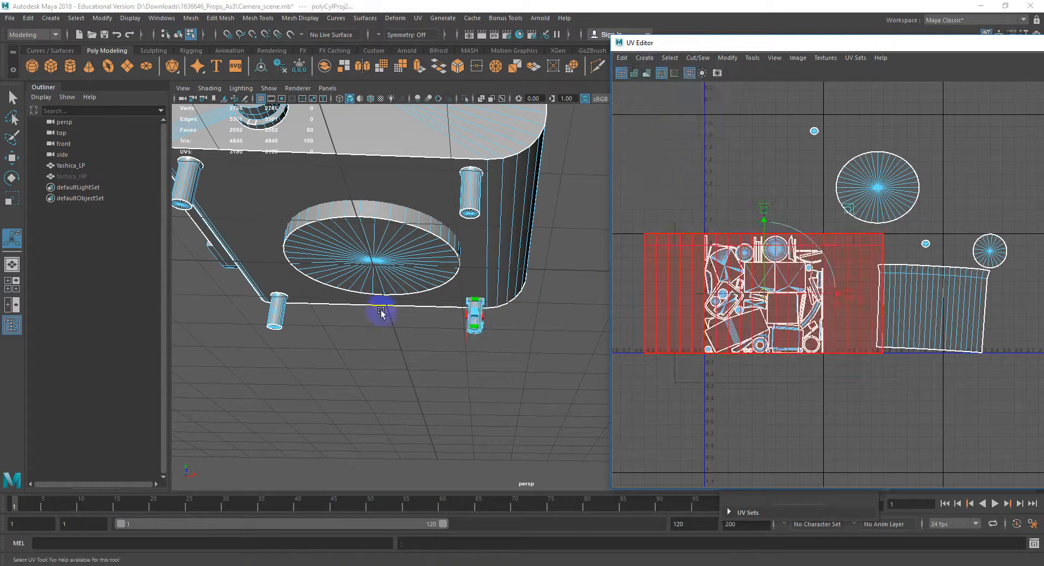
{"action": "left_click", "coordinate": [278, 312]}
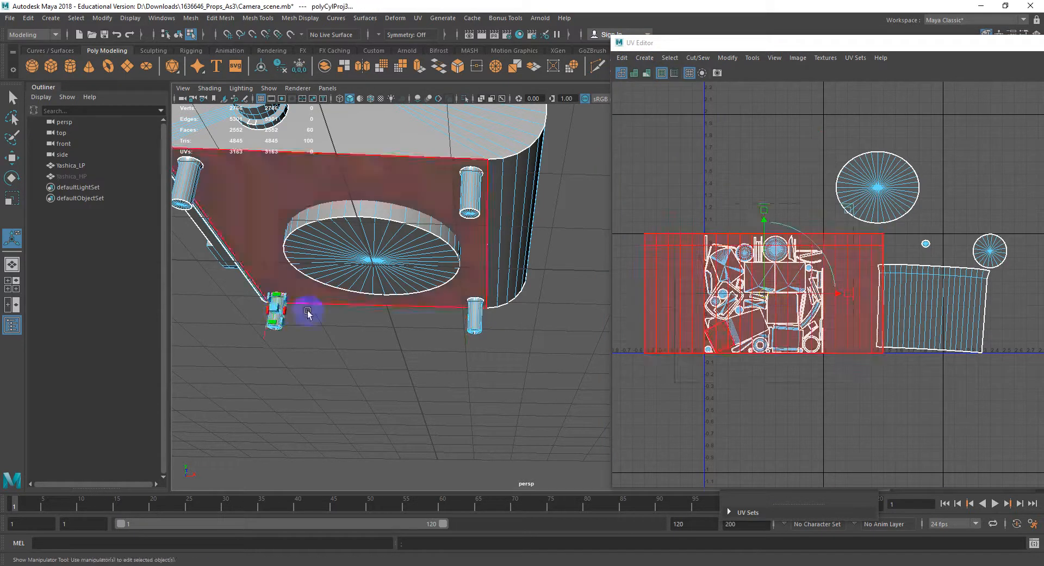
{"action": "left_click", "coordinate": [477, 188]}
Select all of the camera's faces, then unfold and lay out all the UV shells inside the tile.
{"action": "middle_click_drag", "start_coordinate": [799, 273], "coordinate": [692, 278], "text": "alt"}
{"action": "key", "text": "ctrl+shift+a"}
{"action": "right_click_drag", "start_coordinate": [684, 250], "coordinate": [558, 251], "text": "shift"}
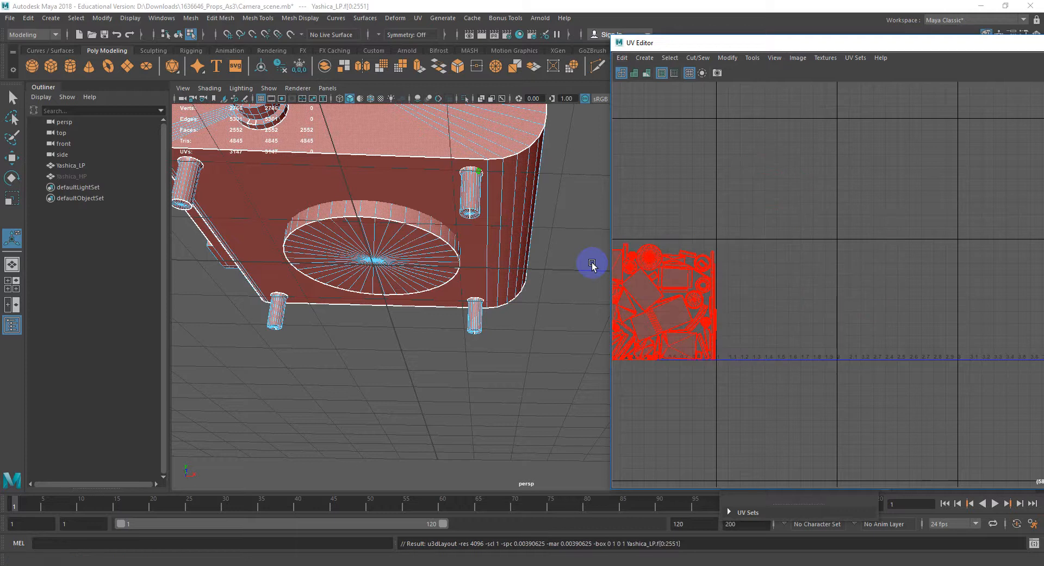
{"action": "middle_click_drag", "start_coordinate": [730, 274], "coordinate": [836, 264], "text": "alt"}
{"action": "scroll", "coordinate": [816, 276], "scroll_direction": "up", "scroll_amount": 3}
{"action": "middle_click_drag", "start_coordinate": [779, 286], "coordinate": [828, 287], "text": "alt"}
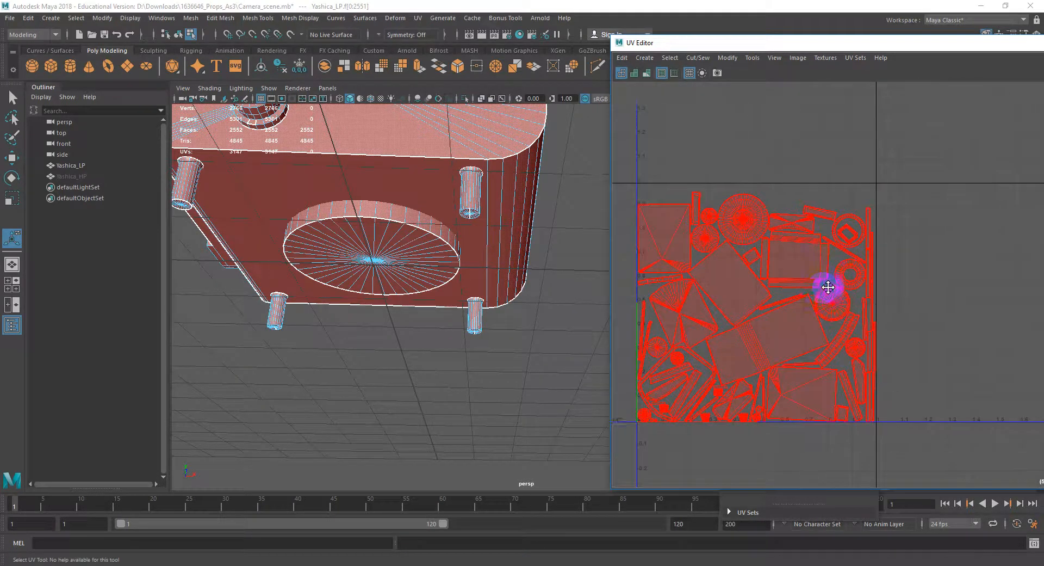
{"action": "scroll", "coordinate": [821, 307], "scroll_direction": "up", "scroll_amount": 2}
{"action": "left_click", "coordinate": [768, 332]}
{"action": "left_click", "coordinate": [760, 332]}
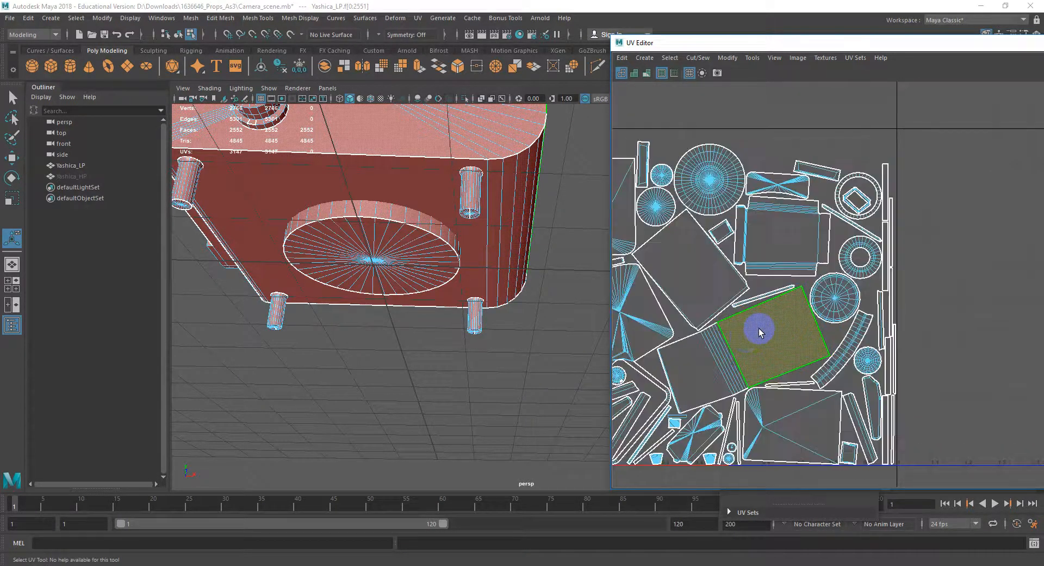
Select all faces of the upper lens's outer ring and locate its ring-shaped shell in the UV layout.
{"action": "left_click_drag", "start_coordinate": [402, 172], "coordinate": [431, 256], "text": "alt"}
{"action": "left_click", "coordinate": [433, 230]}
{"action": "double_click", "coordinate": [433, 230]}
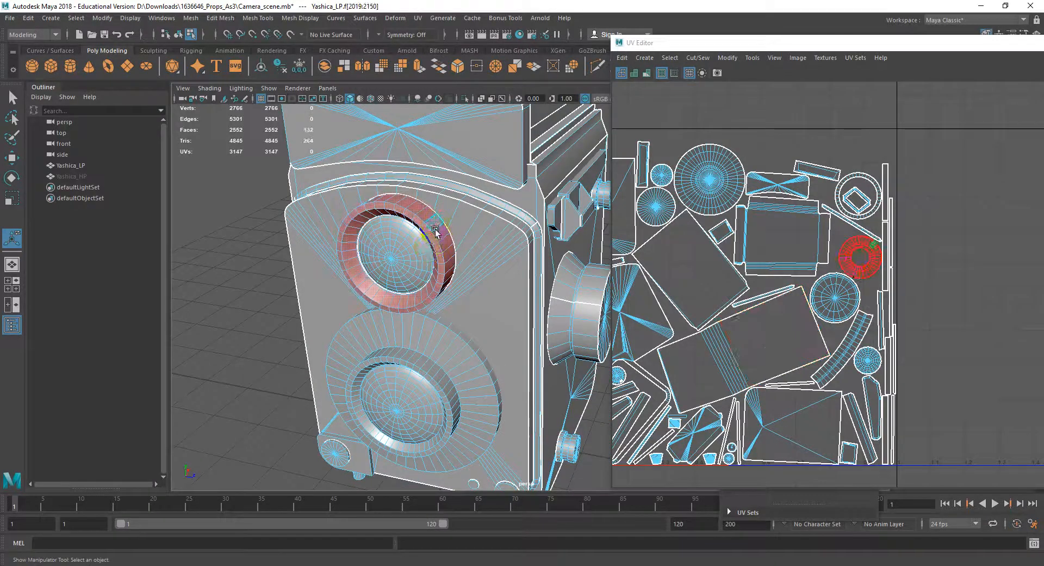
{"action": "middle_click_drag", "start_coordinate": [844, 268], "coordinate": [711, 281], "text": "alt"}
{"action": "scroll", "coordinate": [711, 278], "scroll_direction": "up", "scroll_amount": 5}
{"action": "scroll", "coordinate": [759, 241], "scroll_direction": "up", "scroll_amount": 2}
{"action": "scroll", "coordinate": [760, 232], "scroll_direction": "up", "scroll_amount": 2}
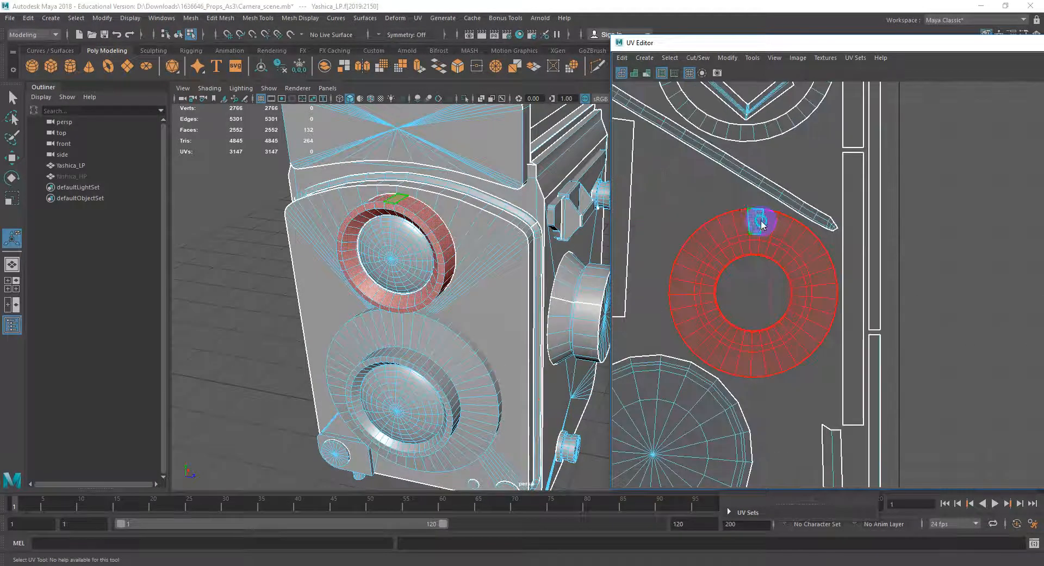
Select the line of edges running across the upper lens ring at its lower side and cut the UVs along it.
{"action": "right_click_drag", "start_coordinate": [761, 223], "coordinate": [761, 188]}
{"action": "left_click_drag", "start_coordinate": [402, 282], "coordinate": [422, 252], "text": "alt"}
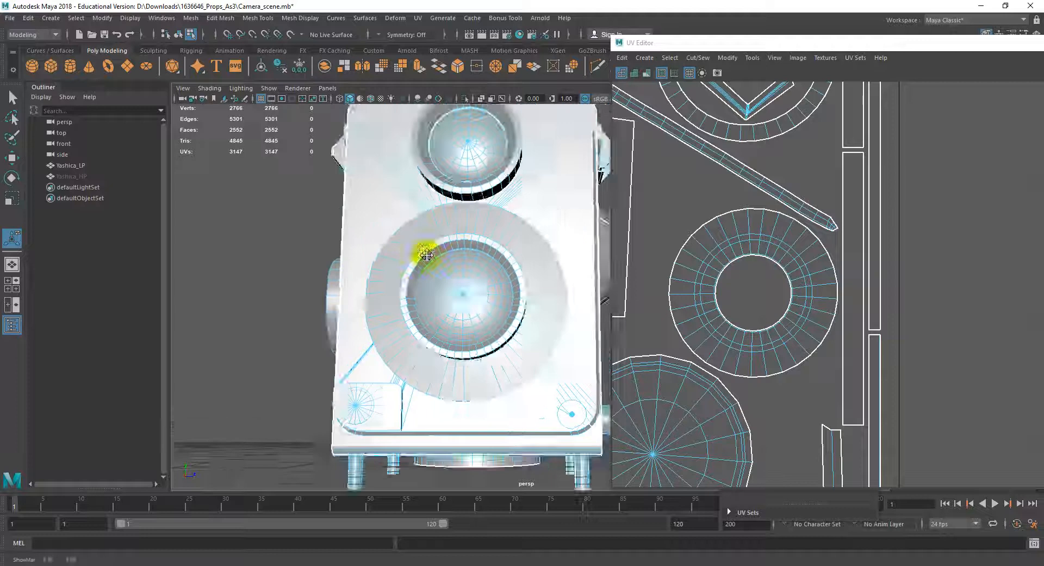
{"action": "scroll", "coordinate": [431, 252], "scroll_direction": "up", "scroll_amount": 5}
{"action": "left_click", "coordinate": [403, 258]}
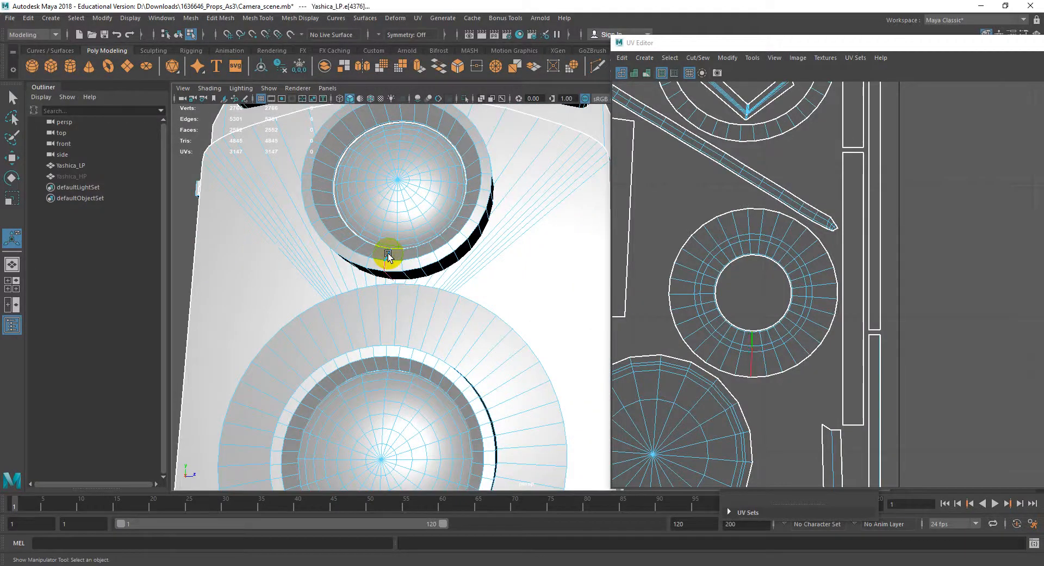
{"action": "left_click", "coordinate": [388, 253], "text": "shift"}
{"action": "right_click", "coordinate": [752, 342], "text": "shift"}
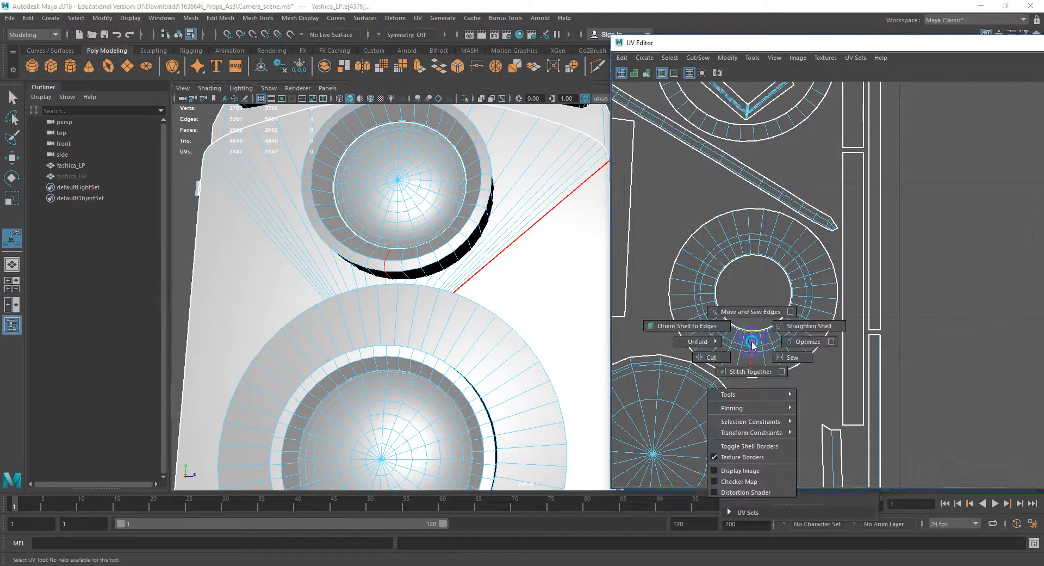
{"action": "right_click_drag", "start_coordinate": [752, 342], "coordinate": [719, 356], "text": "shift"}
Select the upper lens ring's whole UV shell and unfold it.
{"action": "right_click_drag", "start_coordinate": [760, 306], "coordinate": [719, 293]}
{"action": "left_click", "coordinate": [712, 246]}
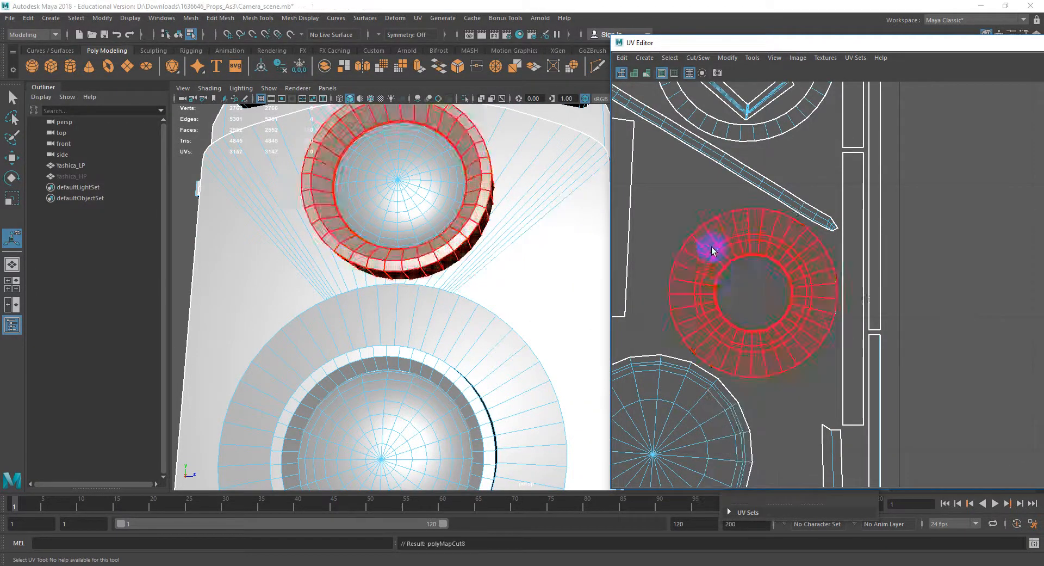
{"action": "scroll", "coordinate": [716, 252], "scroll_direction": "down", "scroll_amount": 2}
{"action": "key", "text": "space"}
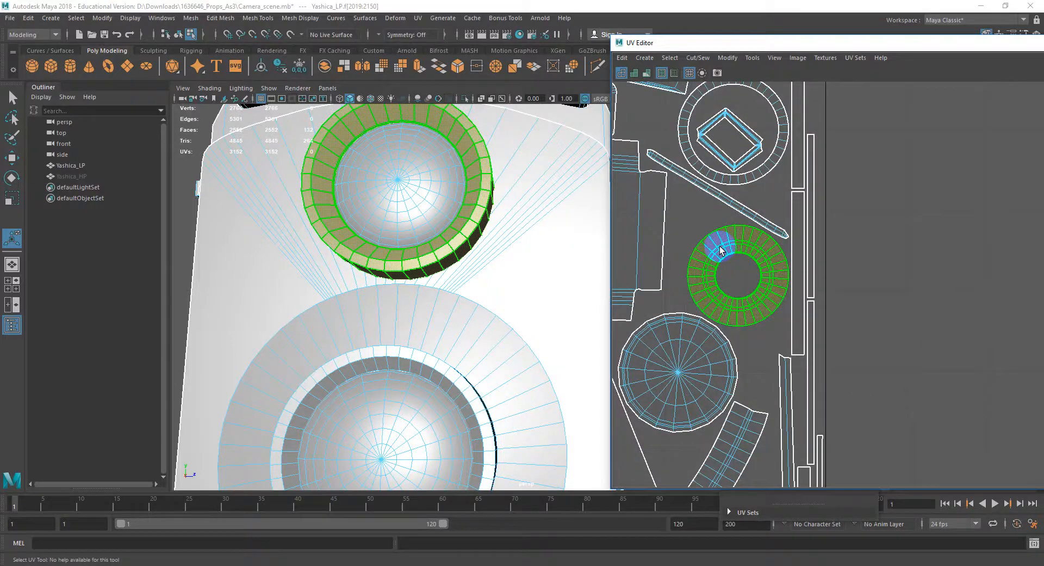
{"action": "right_click_drag", "start_coordinate": [721, 244], "coordinate": [601, 249], "text": "shift"}
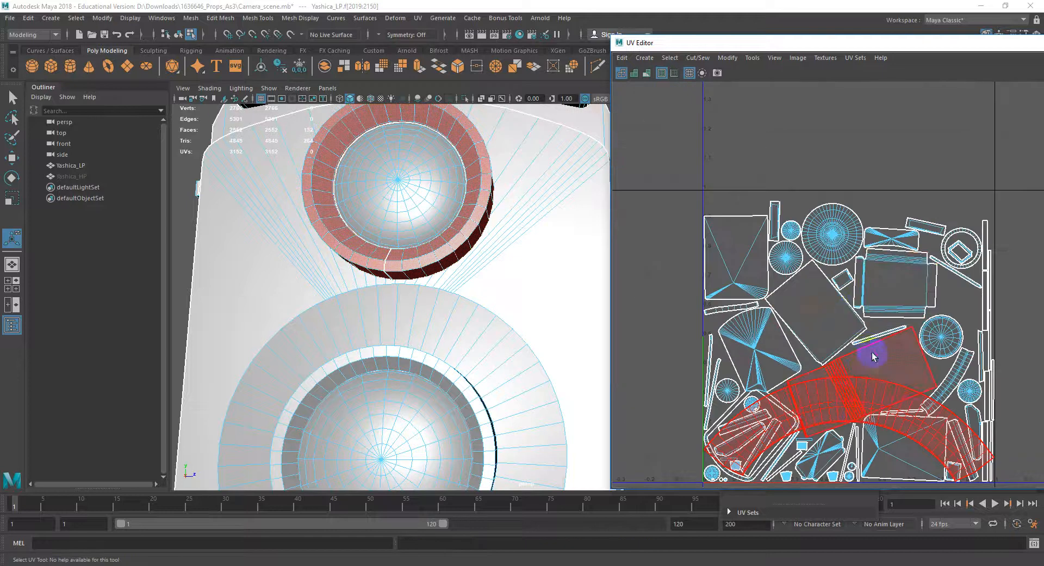
Examine which camera parts the large rectangular UV shells and the small square shell belong to by selecting them one after another.
{"action": "scroll", "coordinate": [837, 303], "scroll_direction": "up", "scroll_amount": 5}
{"action": "middle_click_drag", "start_coordinate": [796, 280], "coordinate": [758, 352], "text": "alt"}
{"action": "left_click", "coordinate": [788, 288]}
{"action": "left_click", "coordinate": [843, 317]}
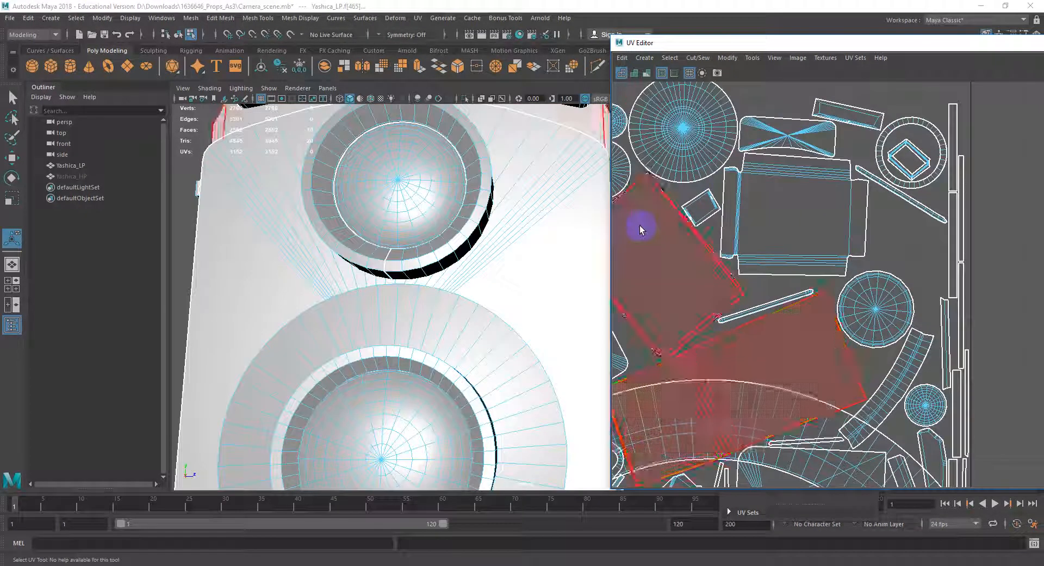
{"action": "scroll", "coordinate": [775, 228], "scroll_direction": "down", "scroll_amount": 1}
{"action": "middle_click_drag", "start_coordinate": [777, 234], "coordinate": [803, 286], "text": "alt"}
{"action": "left_click", "coordinate": [744, 264]}
{"action": "scroll", "coordinate": [760, 261], "scroll_direction": "down", "scroll_amount": 1}
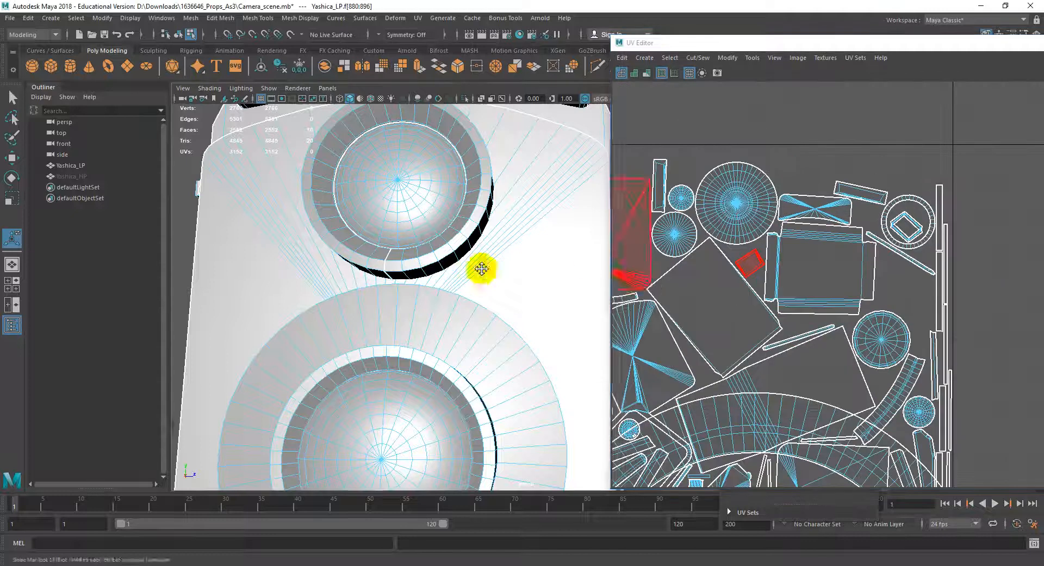
{"action": "left_click_drag", "start_coordinate": [482, 264], "coordinate": [372, 327], "text": "alt"}
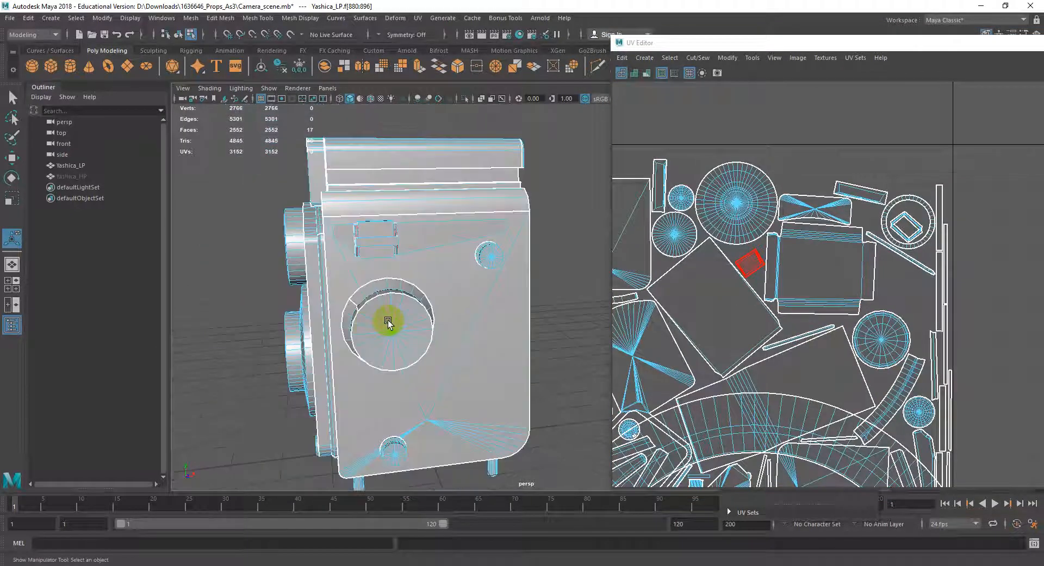